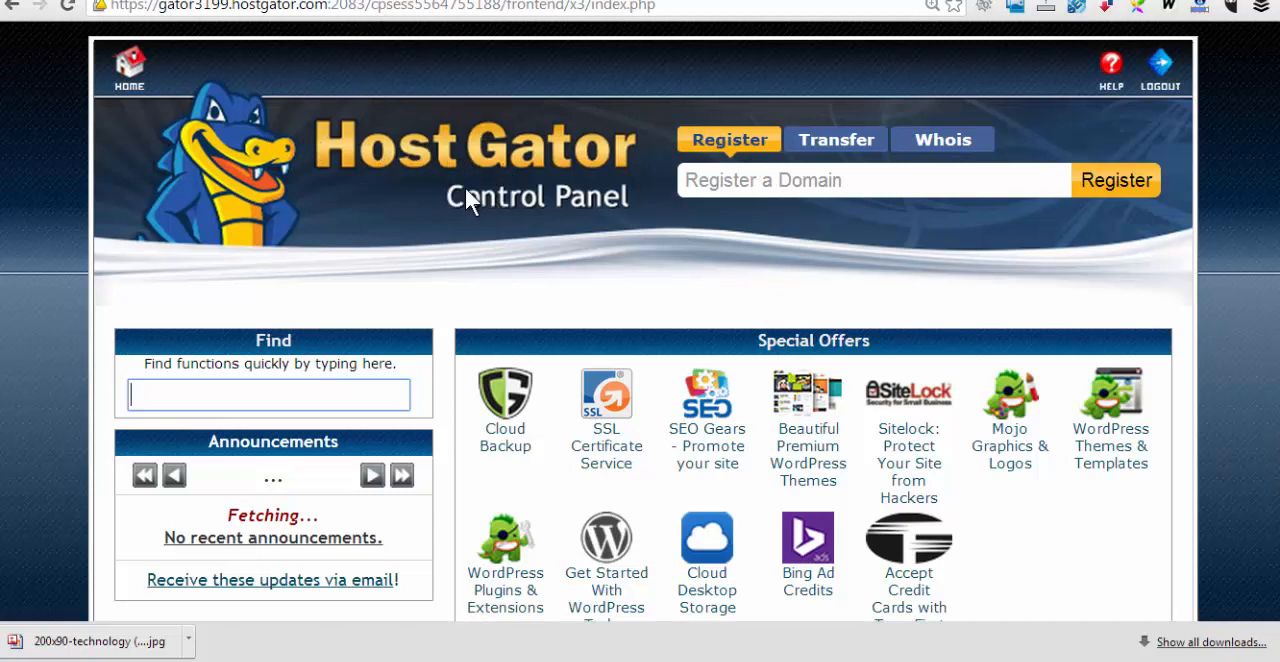
Open Fantastico De Luxe from the Software/Services section of the hosting control panel
scroll(991, 355, "down", 3)
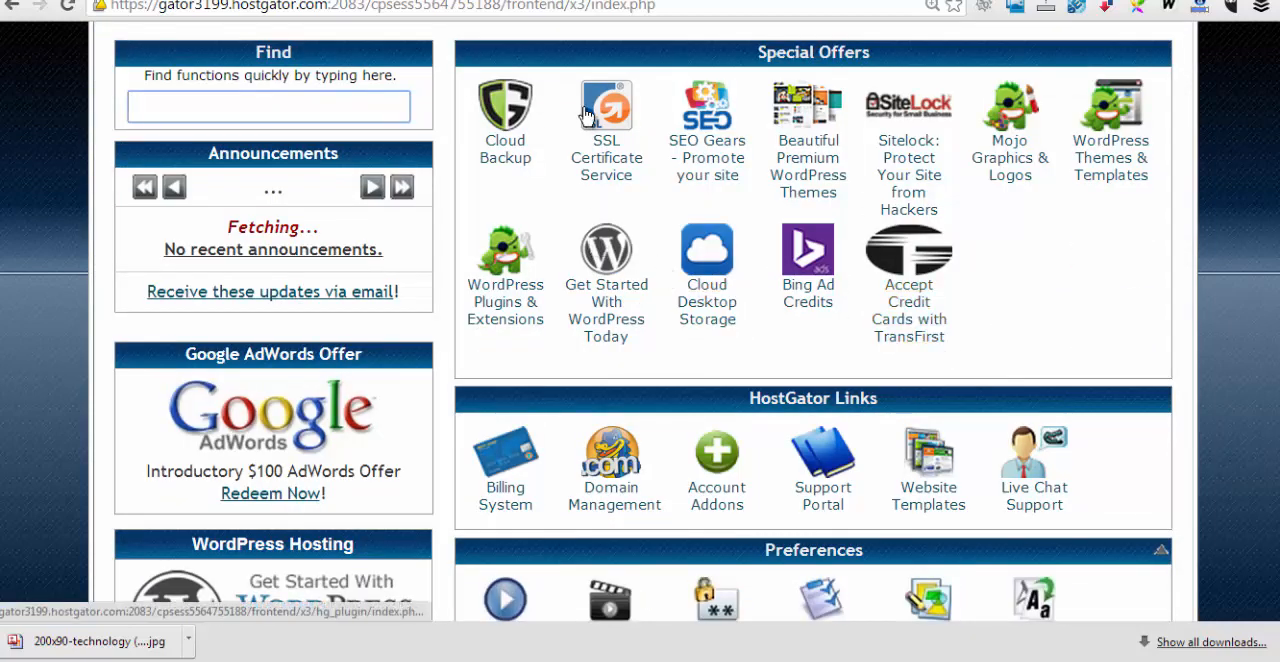
scroll(777, 309, "down", 10)
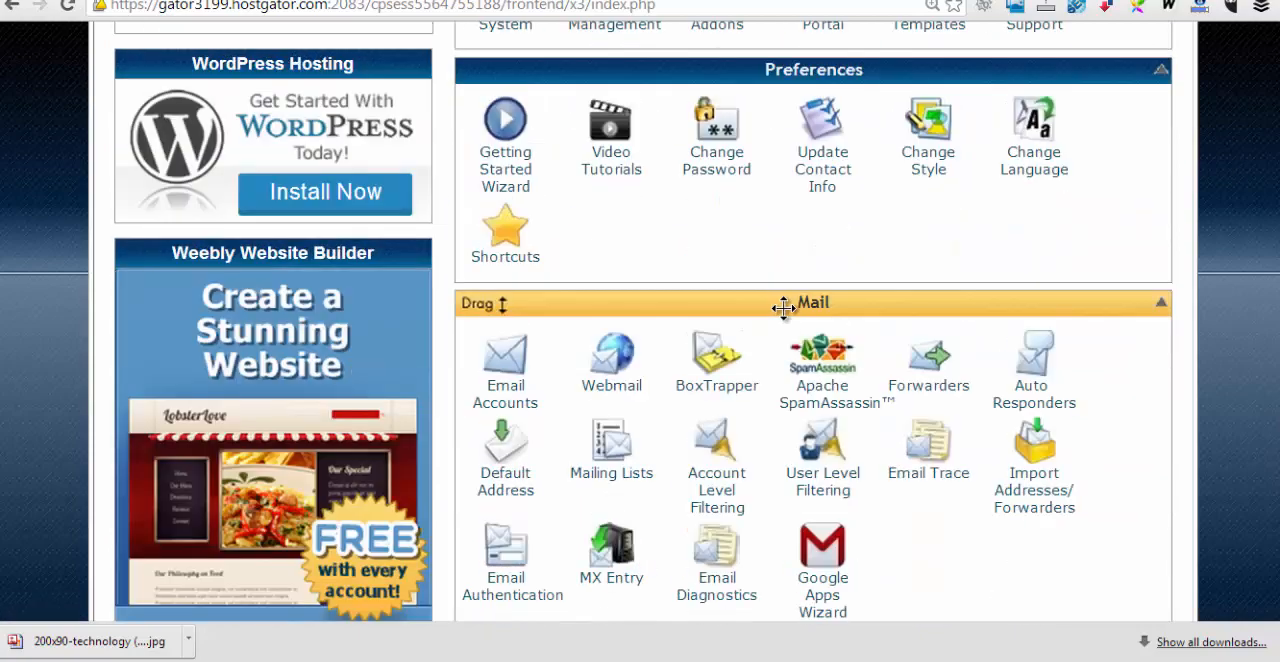
scroll(797, 320, "down", 8)
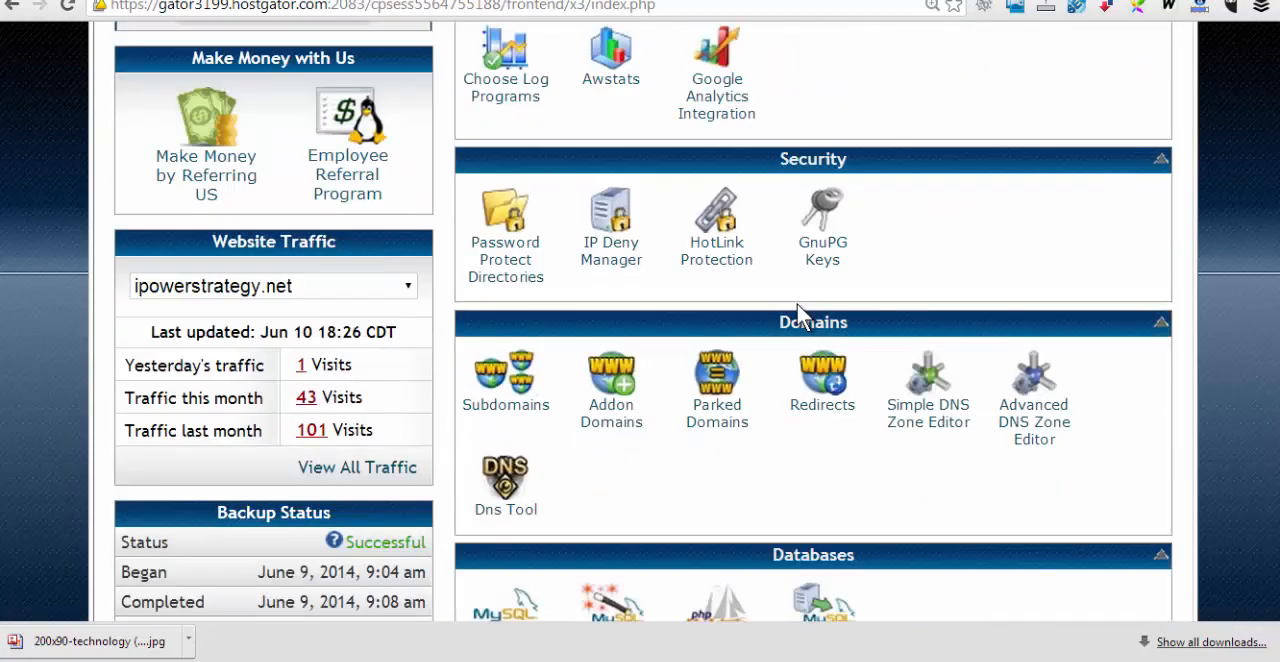
scroll(812, 312, "down", 3)
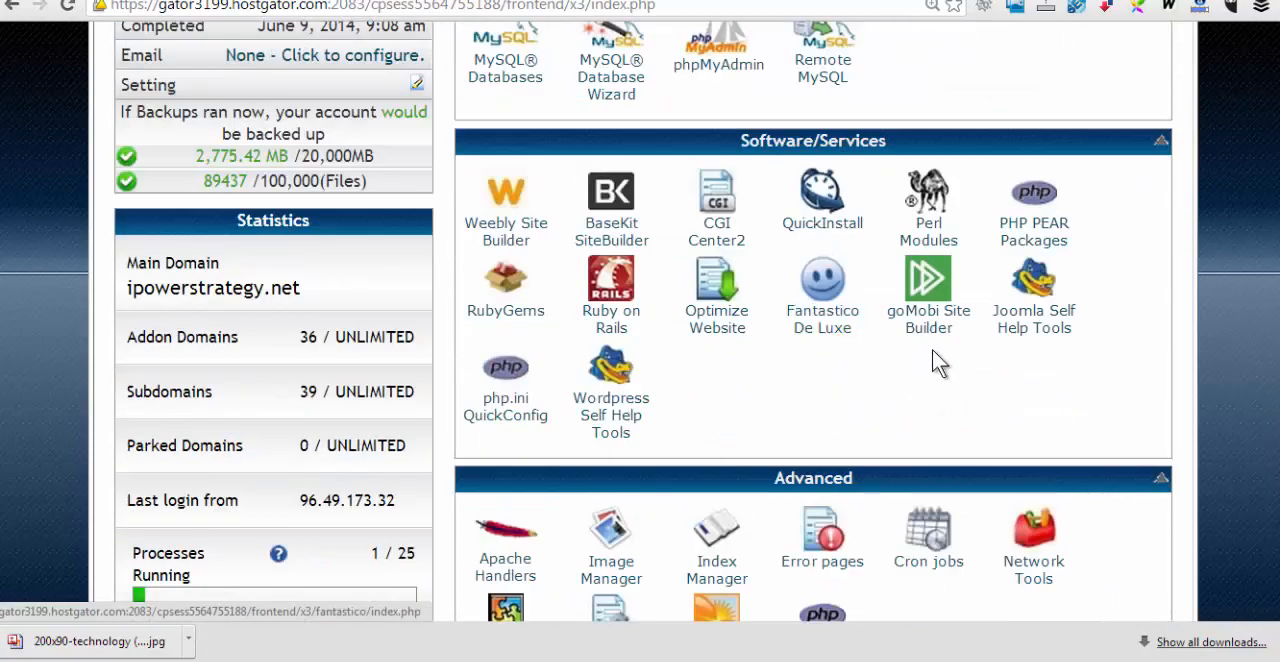
left_click(838, 317)
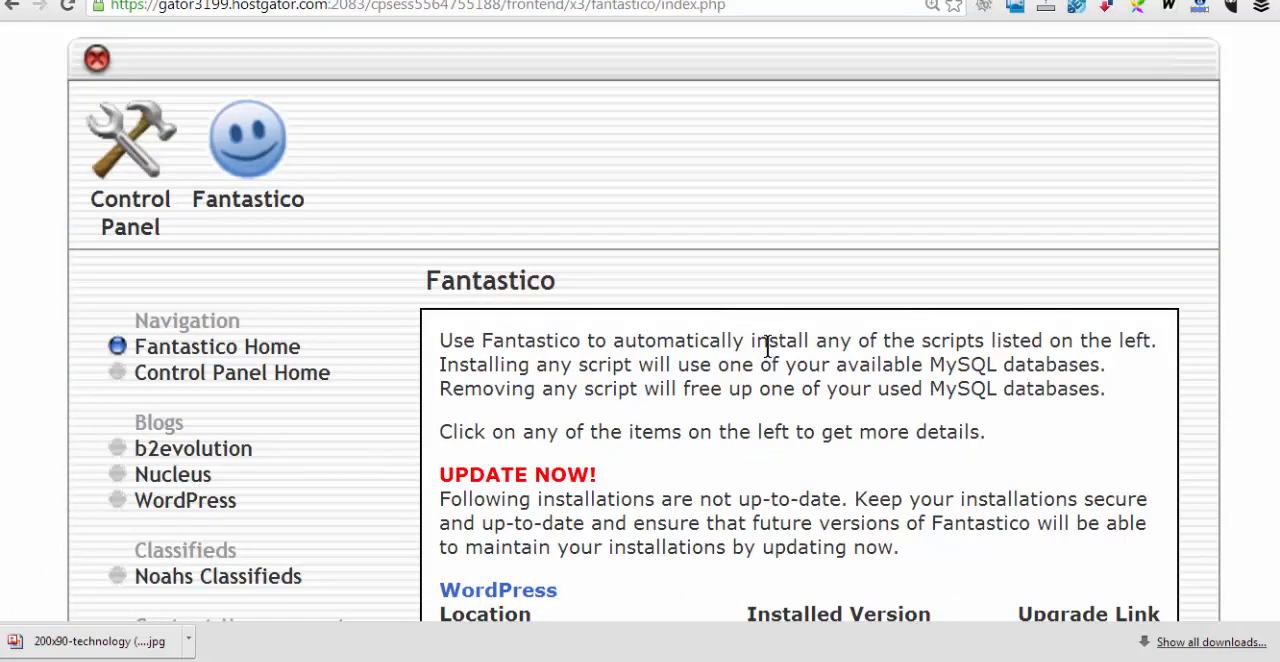
Start a new WordPress installation in Fantastico
left_click(185, 500)
scroll(828, 520, "down", 1)
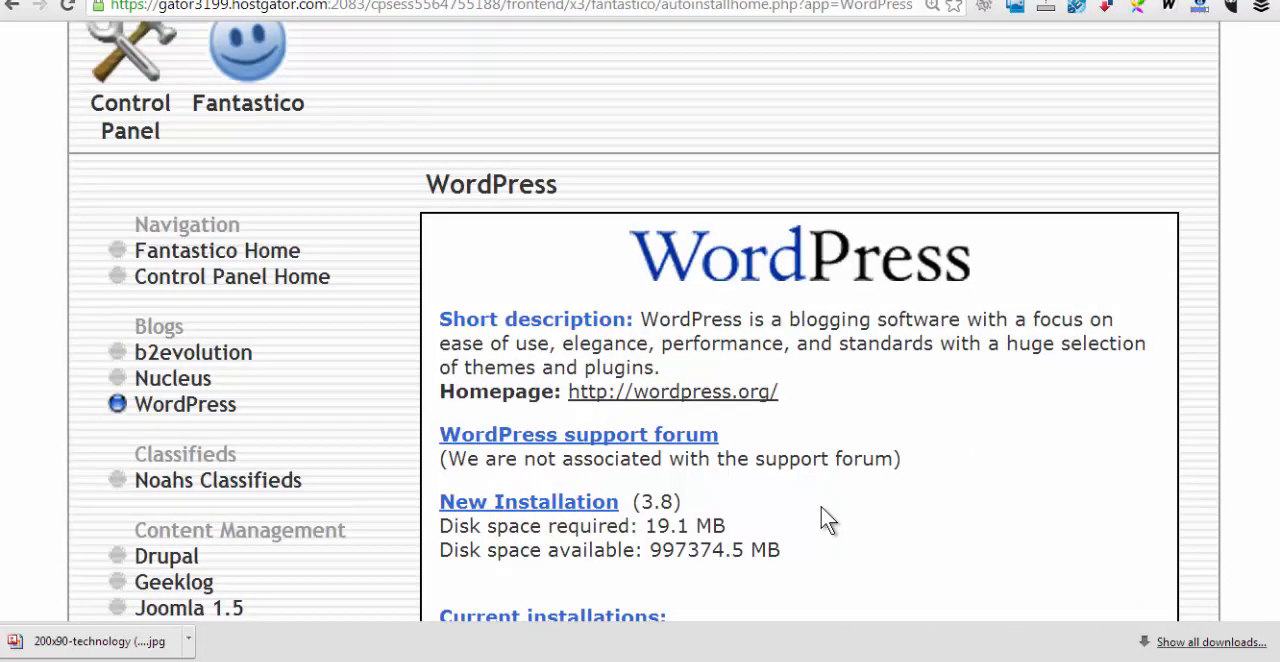
left_click(548, 504)
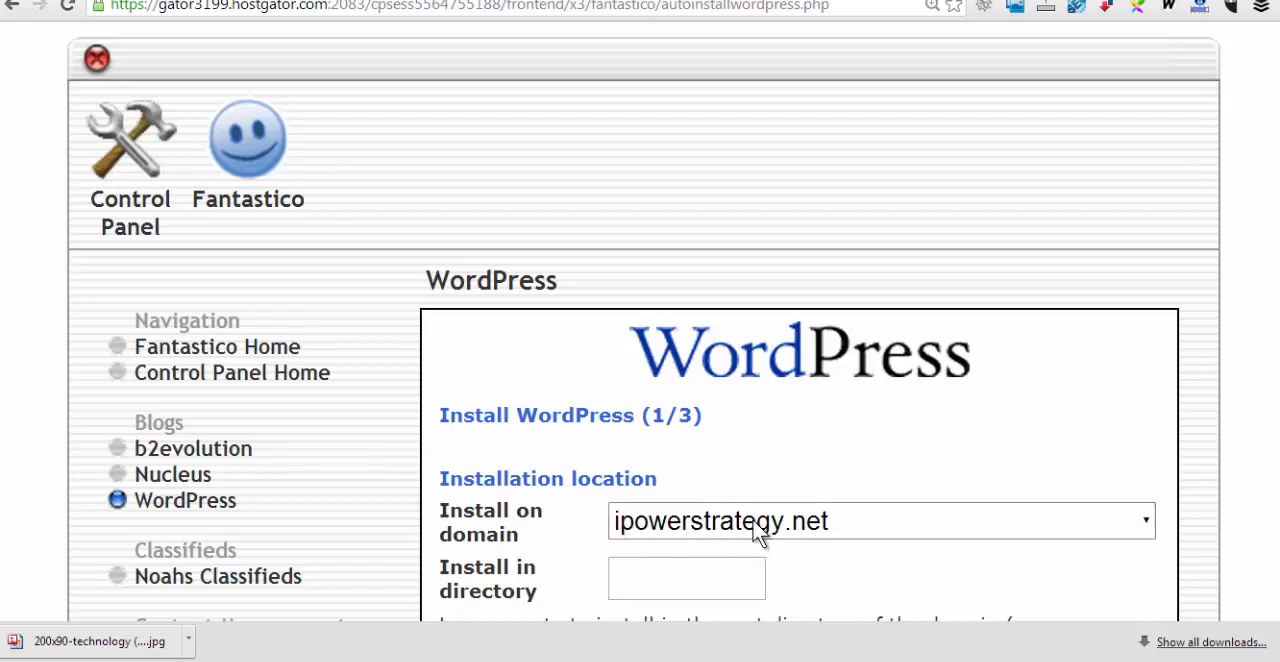
Set the installation directory to demo and the administrator username to admin
left_click(643, 571)
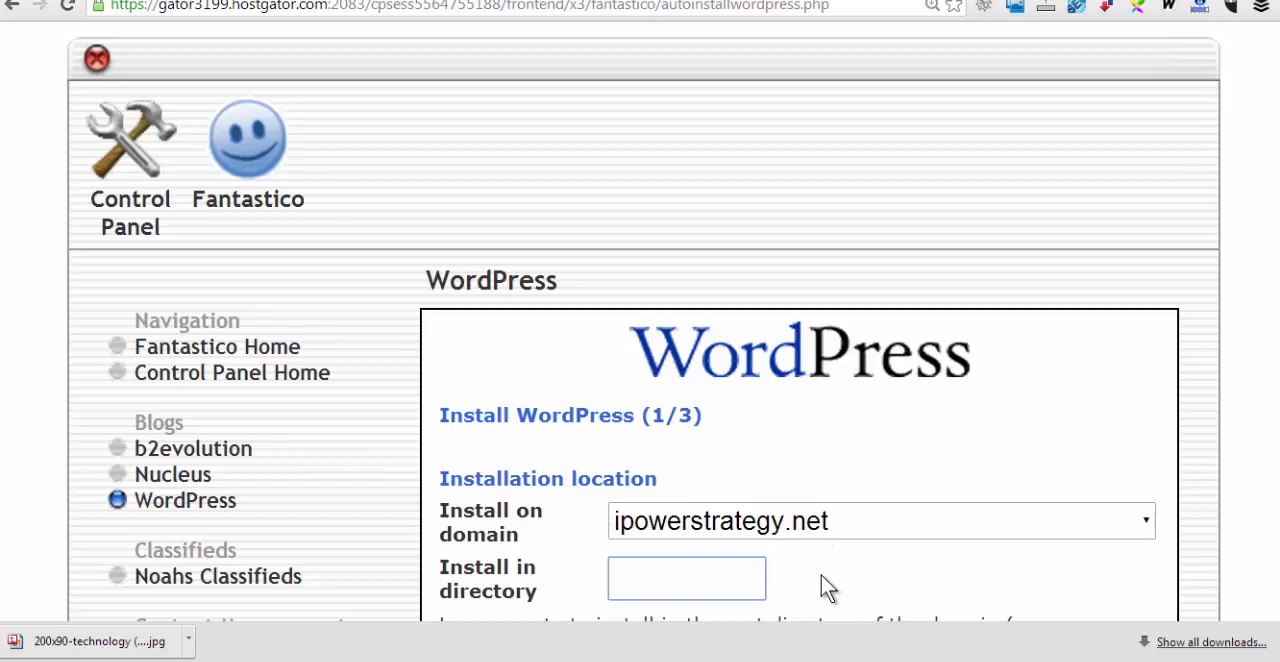
type("demo")
scroll(694, 580, "down", 4)
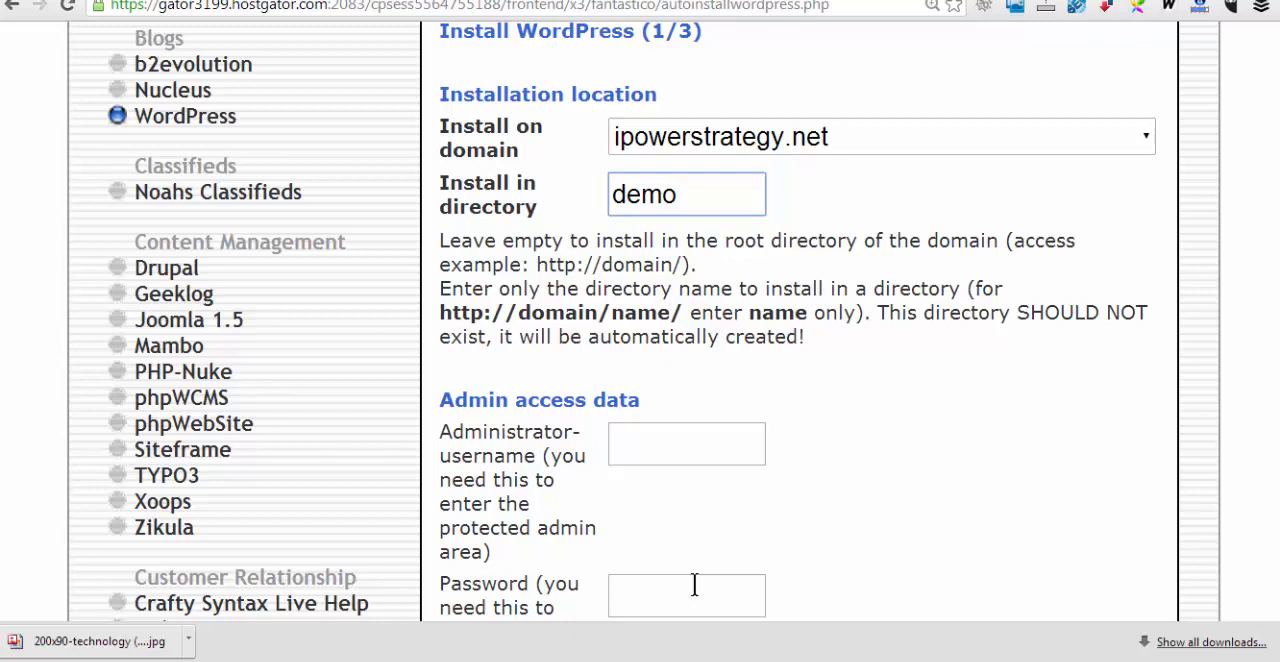
left_click(672, 444)
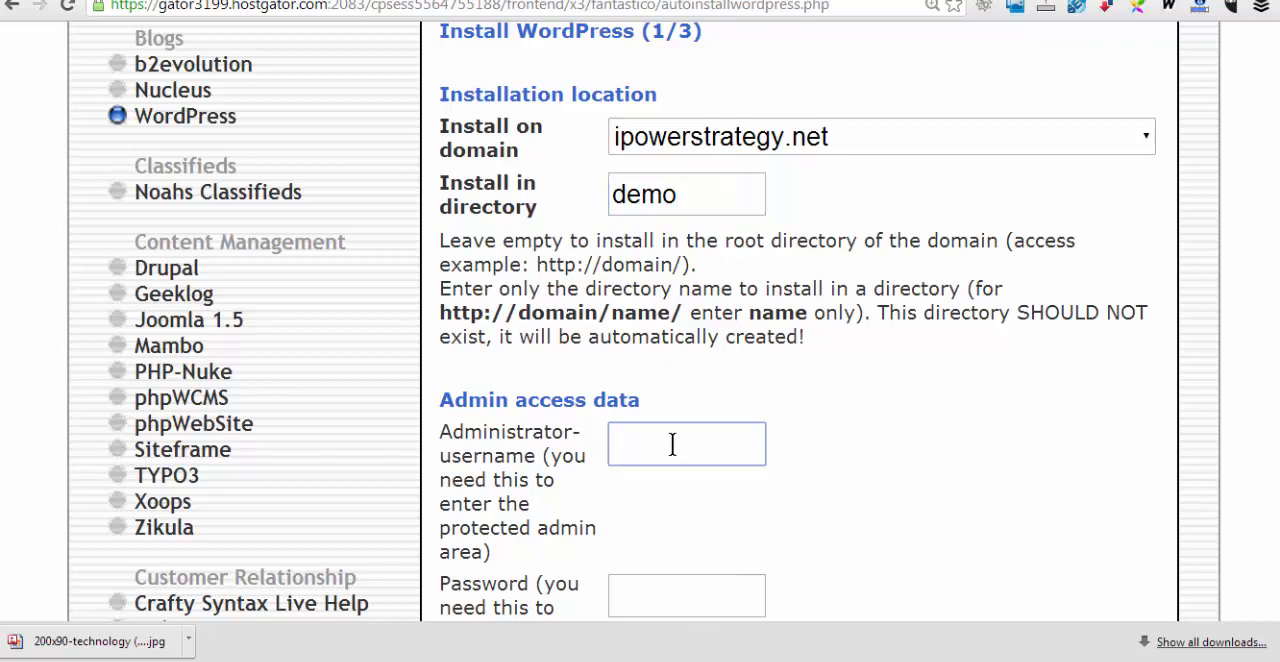
type("admin")
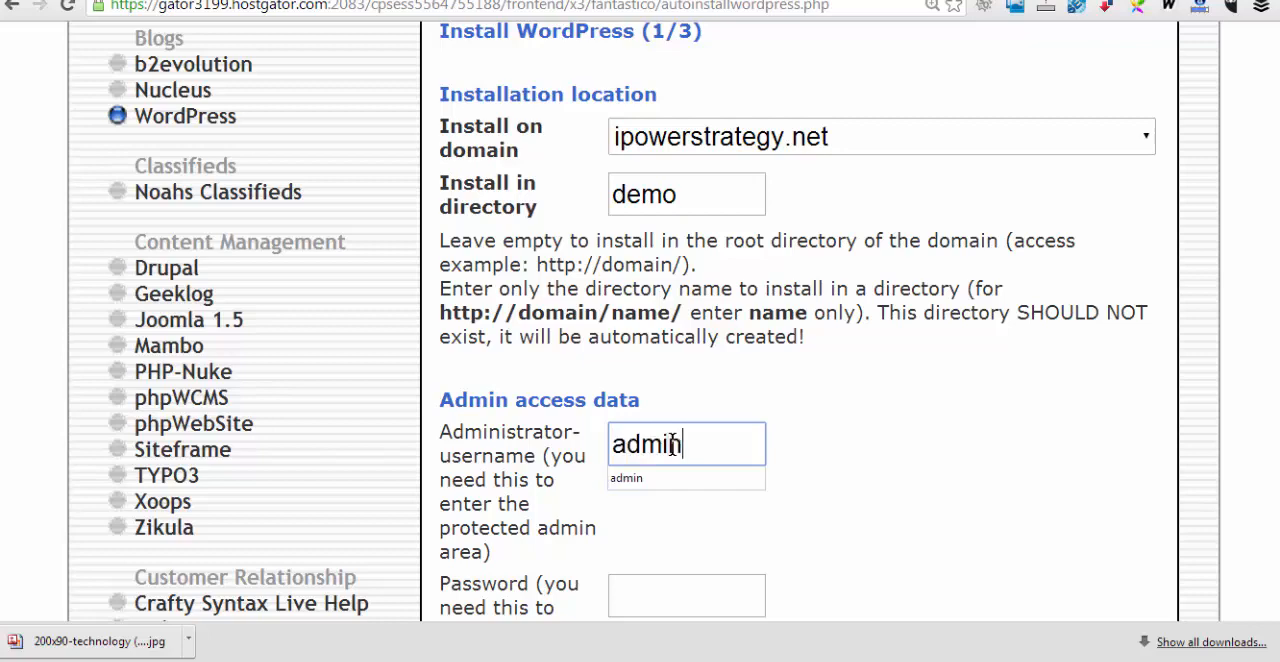
Replace the site name in the base configuration with ABC Consulting
scroll(872, 447, "down", 4)
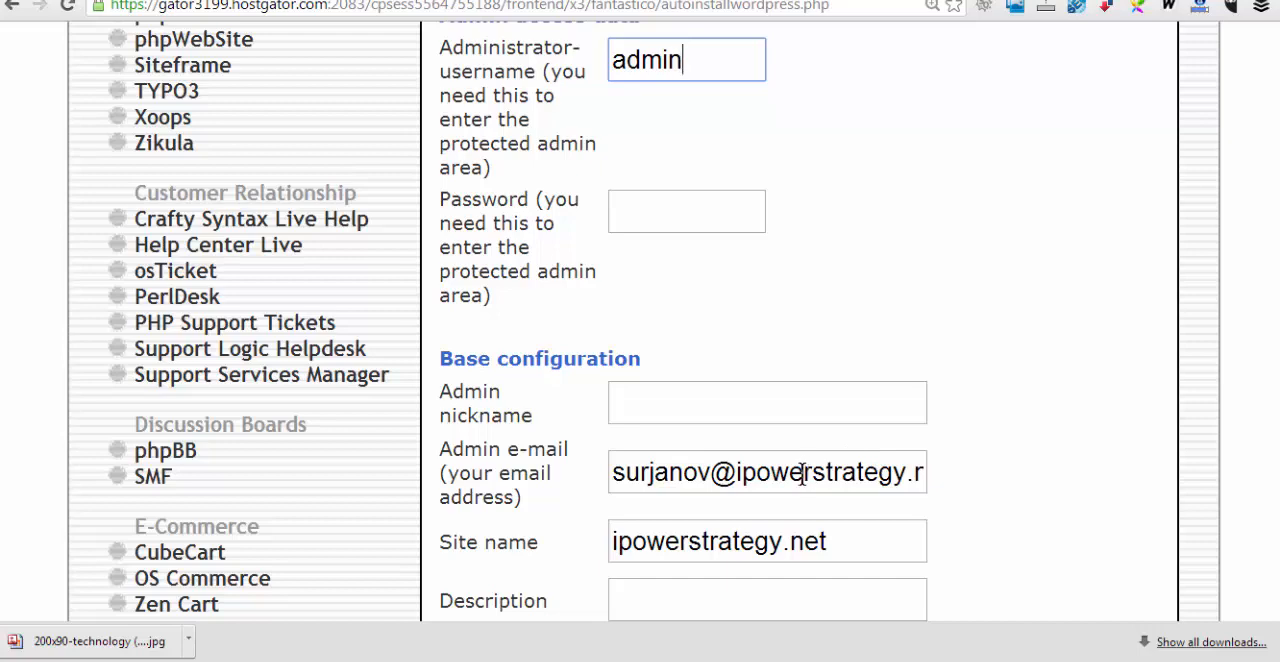
scroll(884, 520, "down", 2)
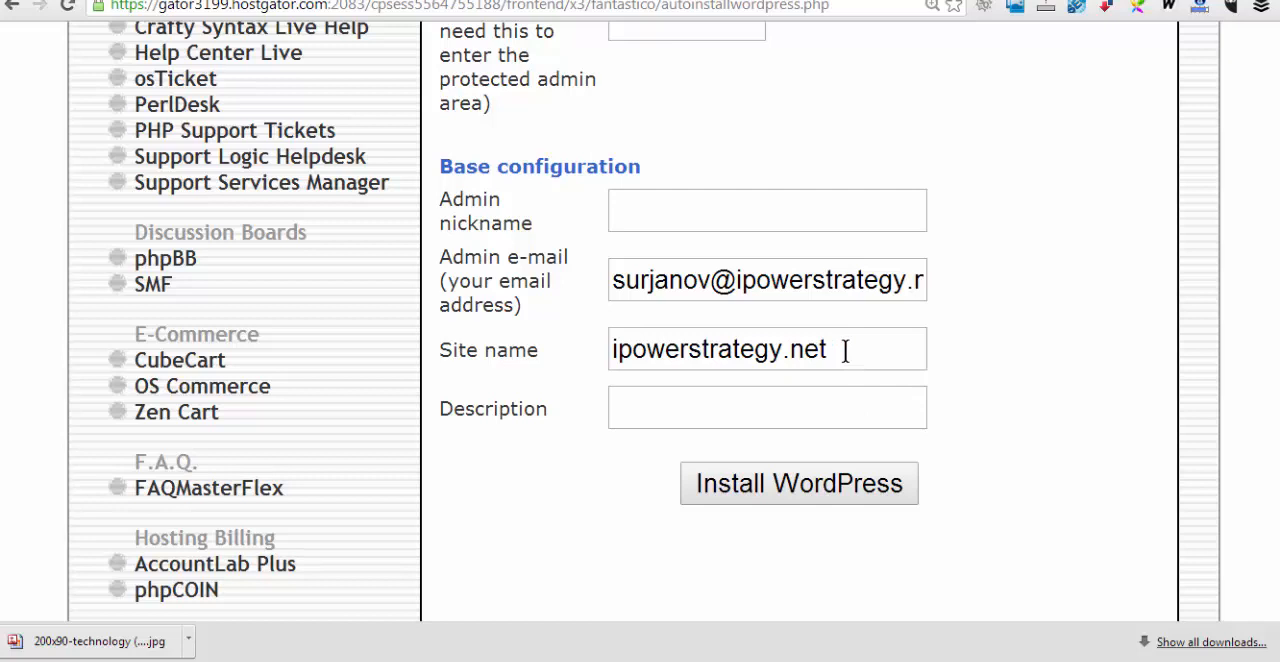
left_click_drag(845, 350, 608, 362)
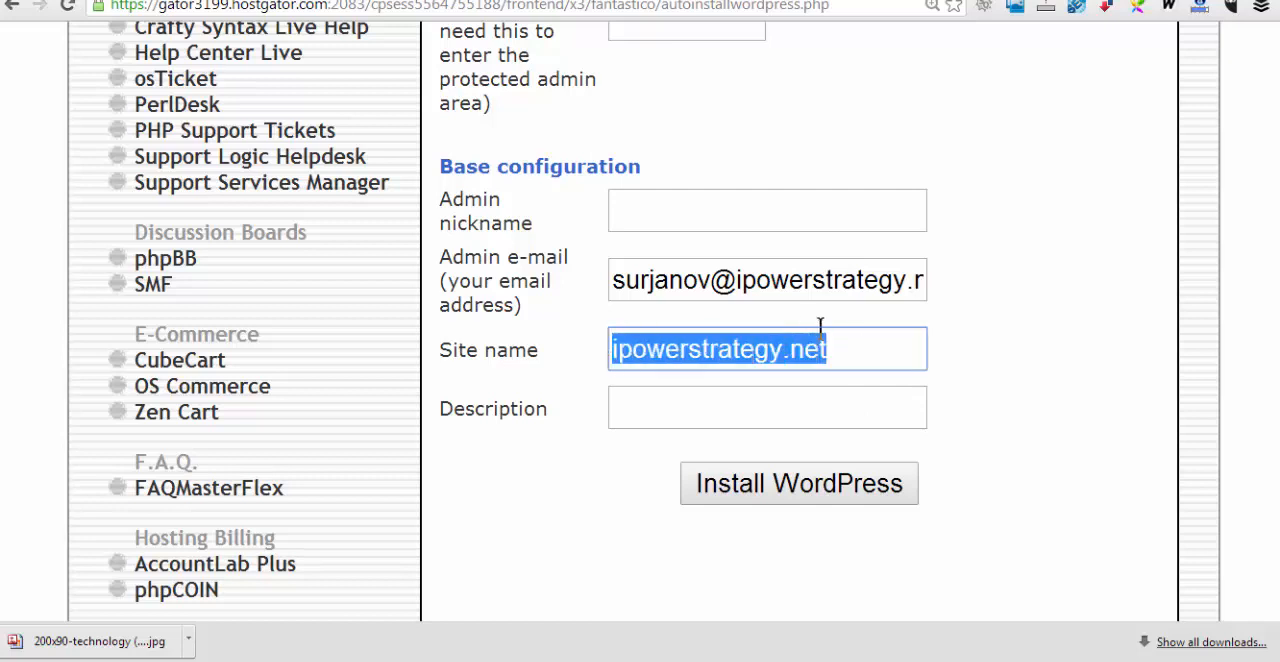
type("ABC c")
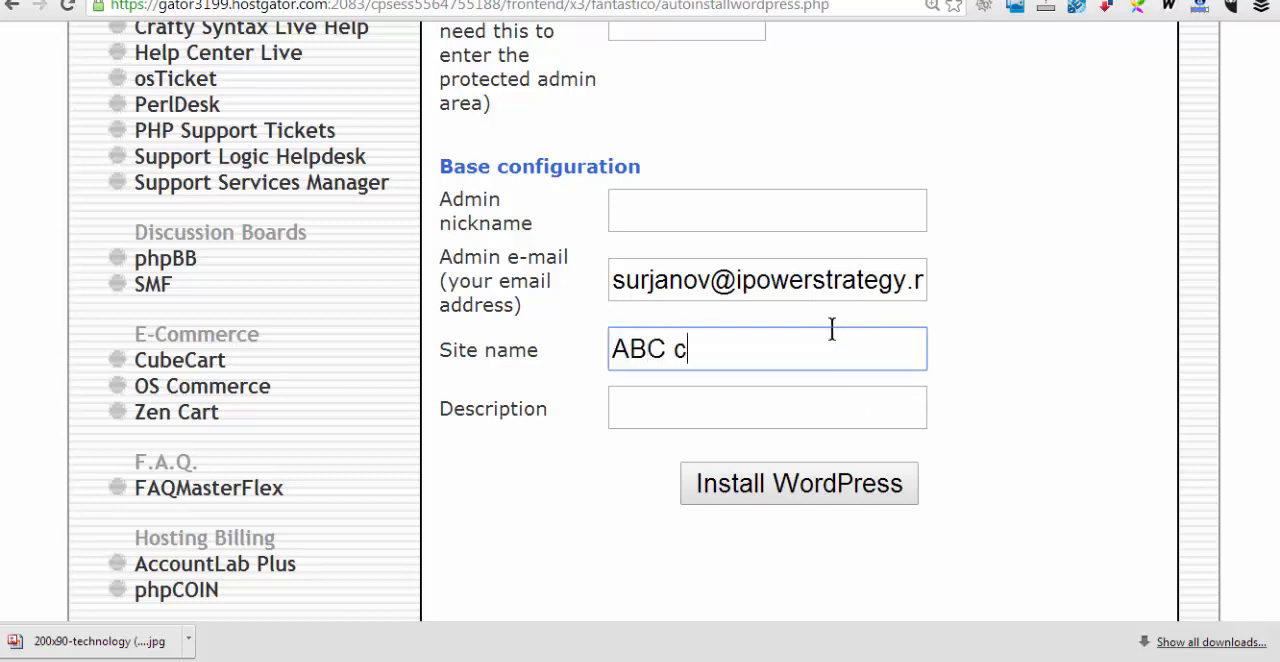
key("BackSpace")
type("Consulting")
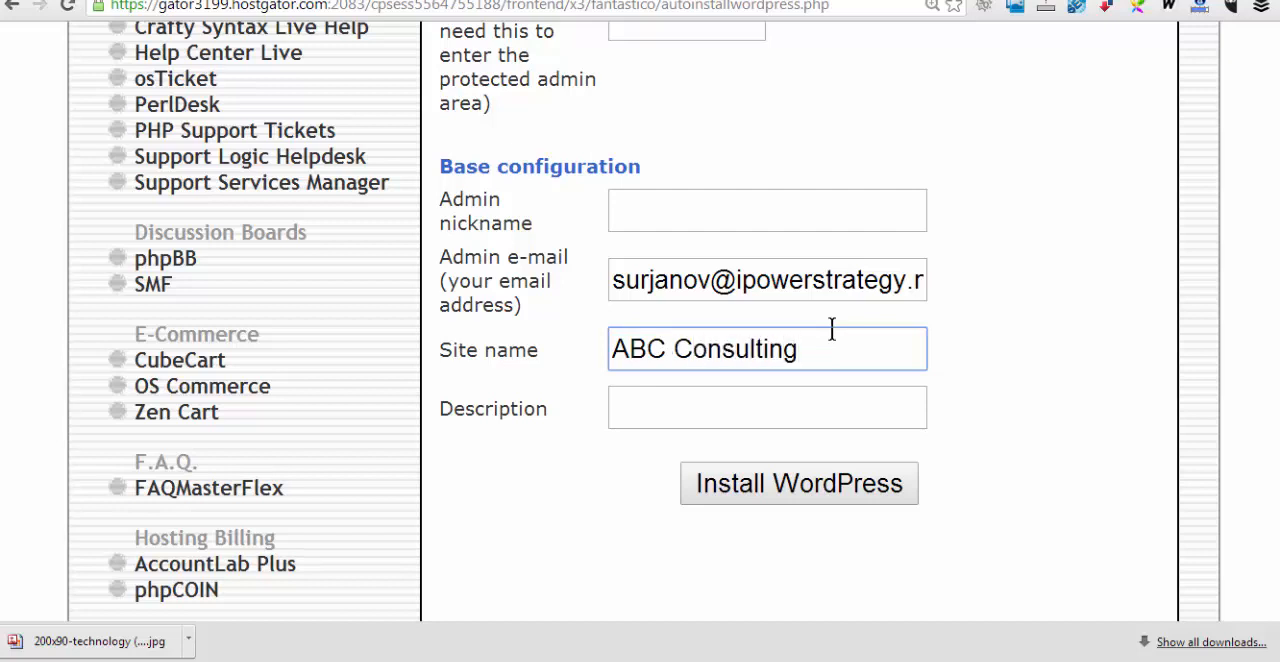
key("Tab")
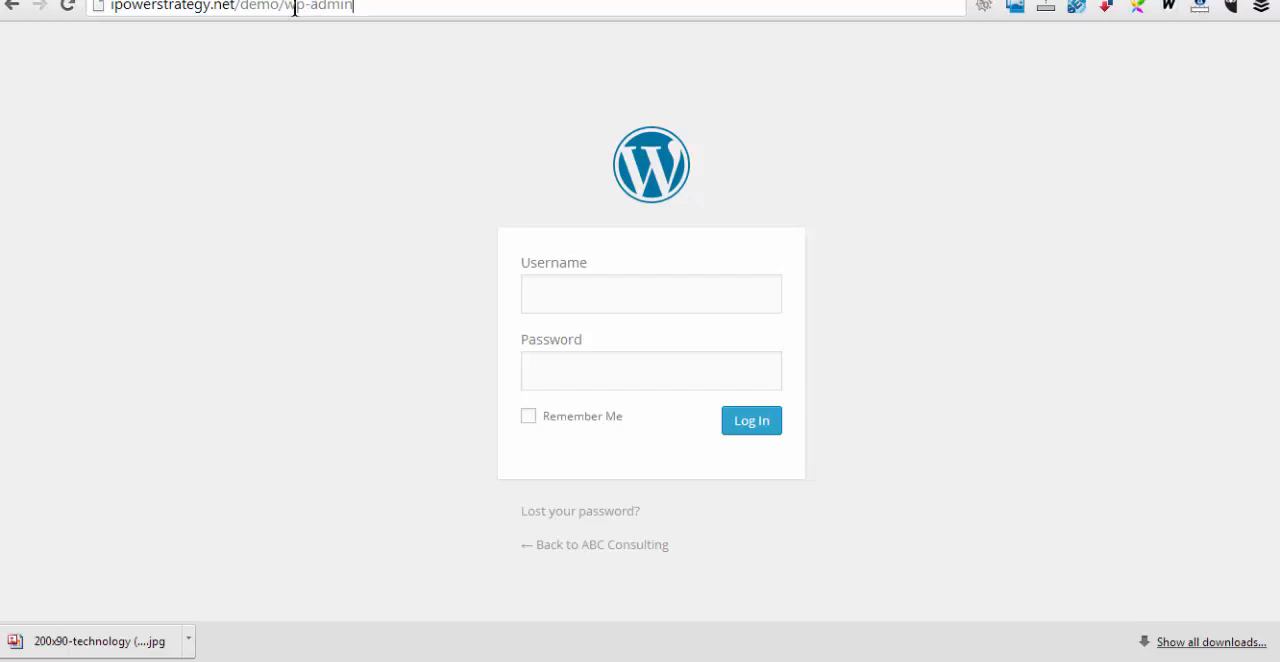
left_click_drag(362, 8, 101, 8)
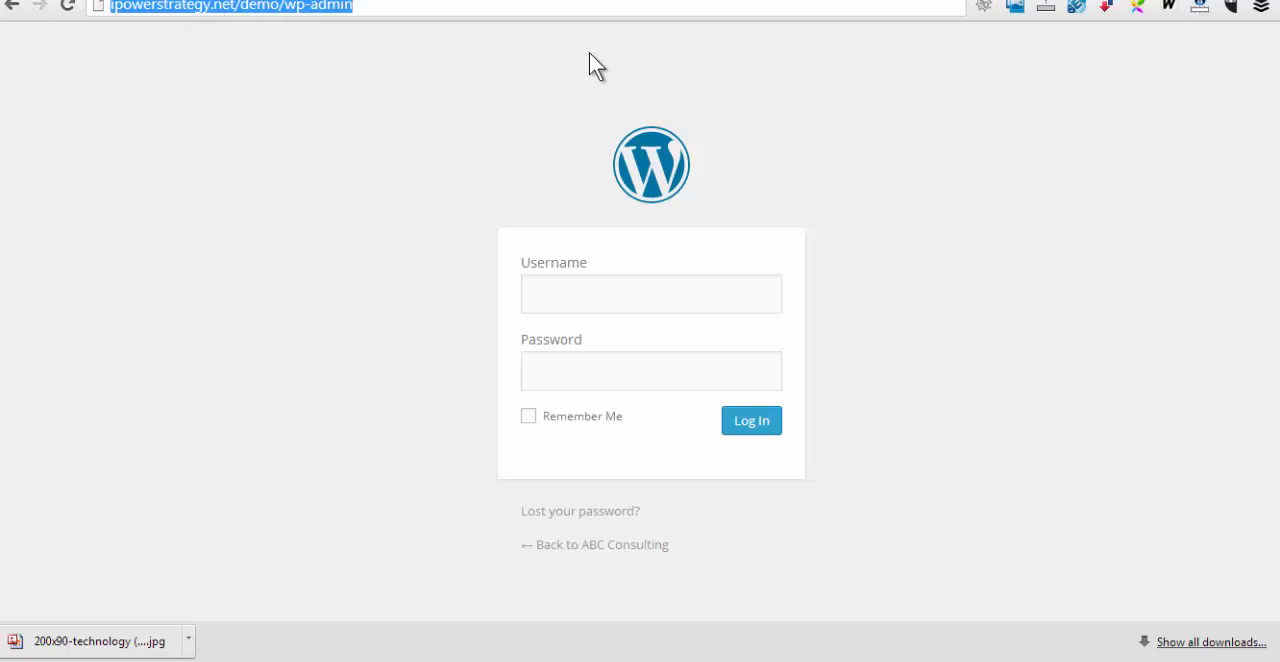
left_click(1128, 273)
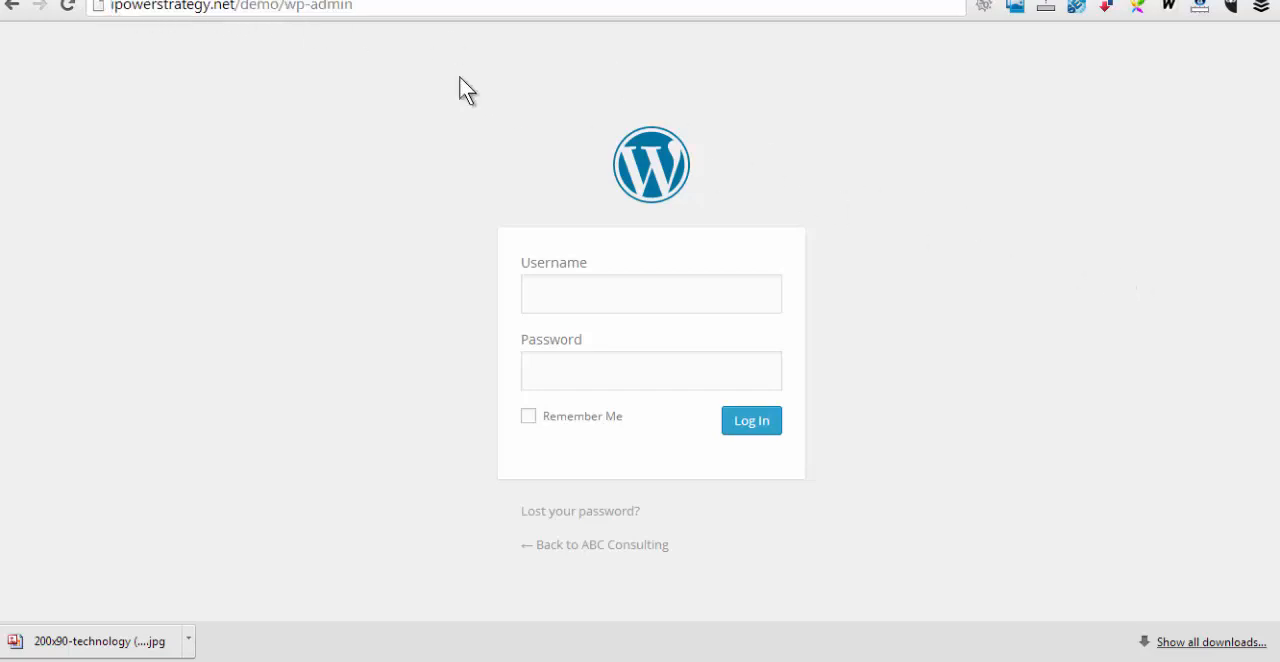
left_click_drag(283, 8, 110, 8)
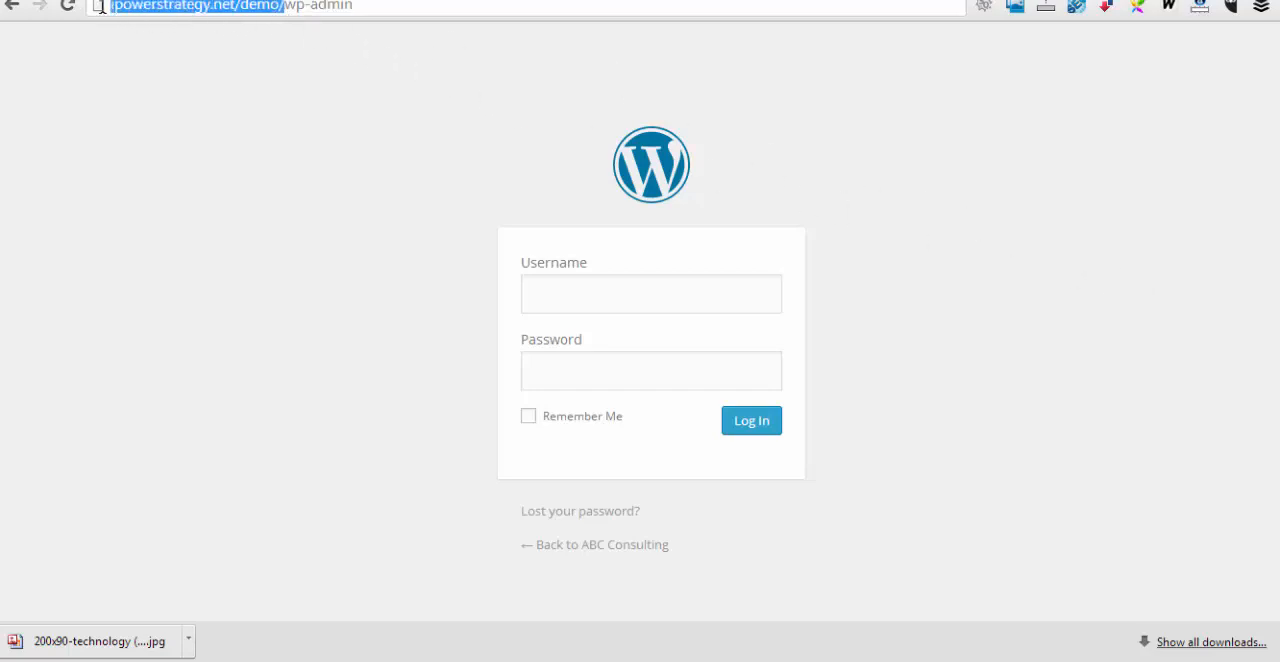
left_click(376, 5)
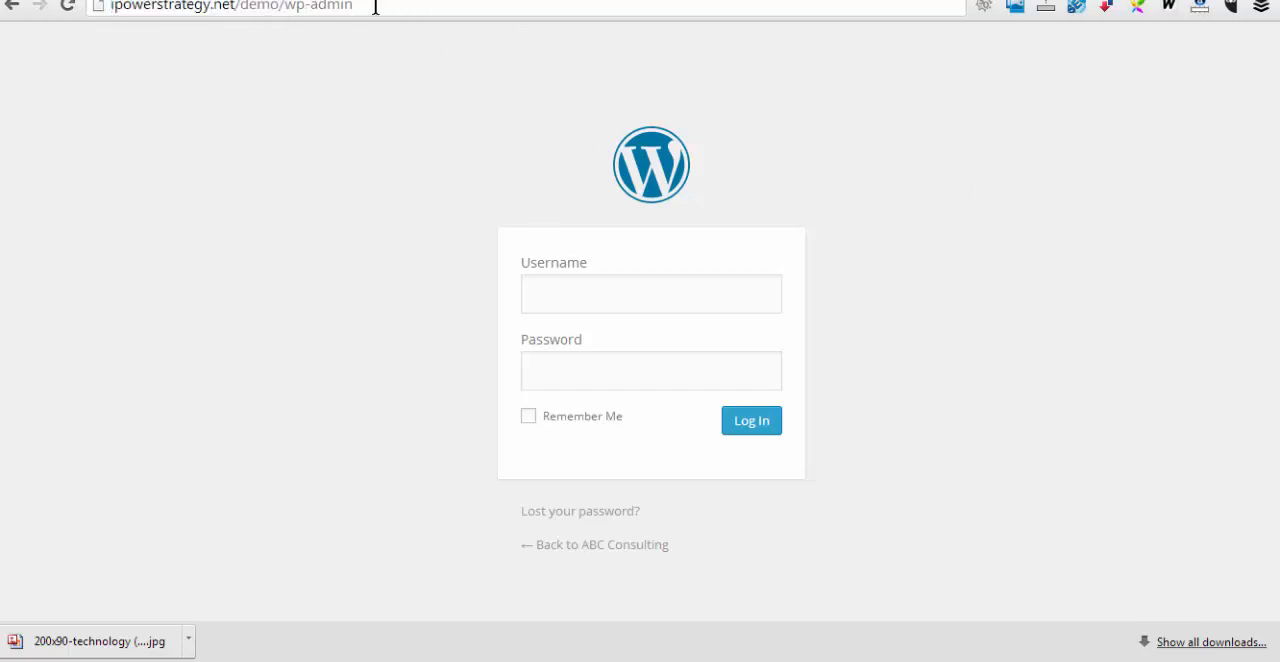
Log in to the new site's WordPress dashboard and open the Install Themes page
left_click(552, 291)
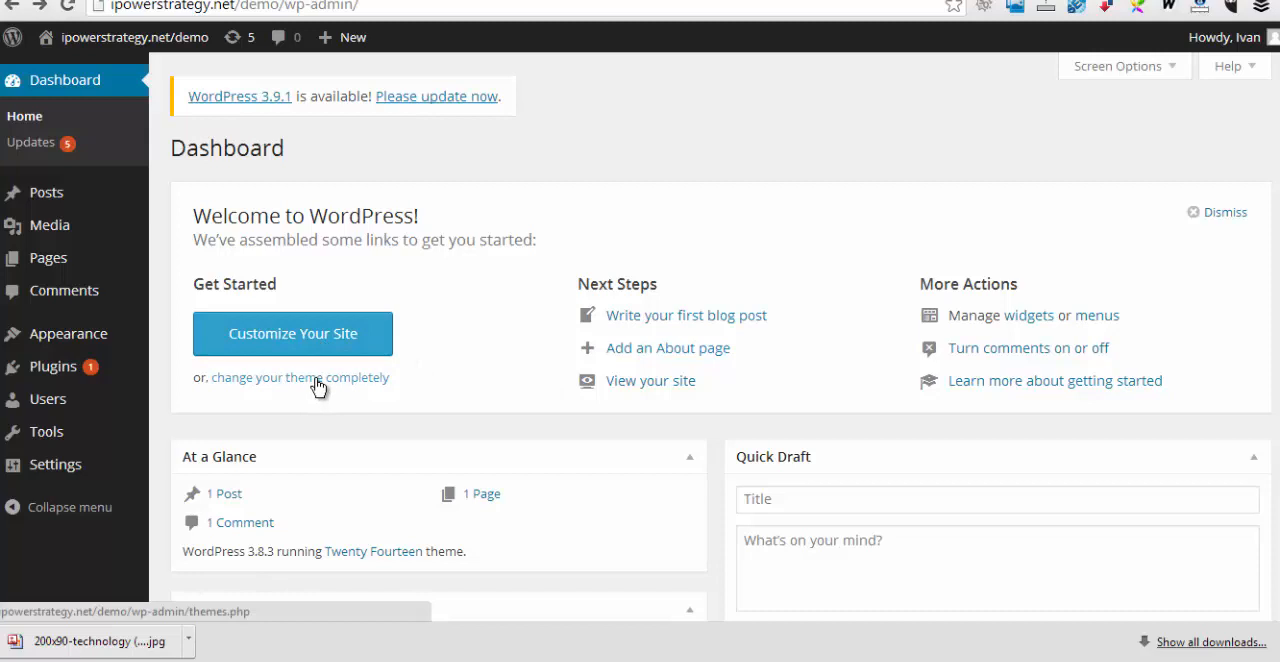
left_click(243, 379)
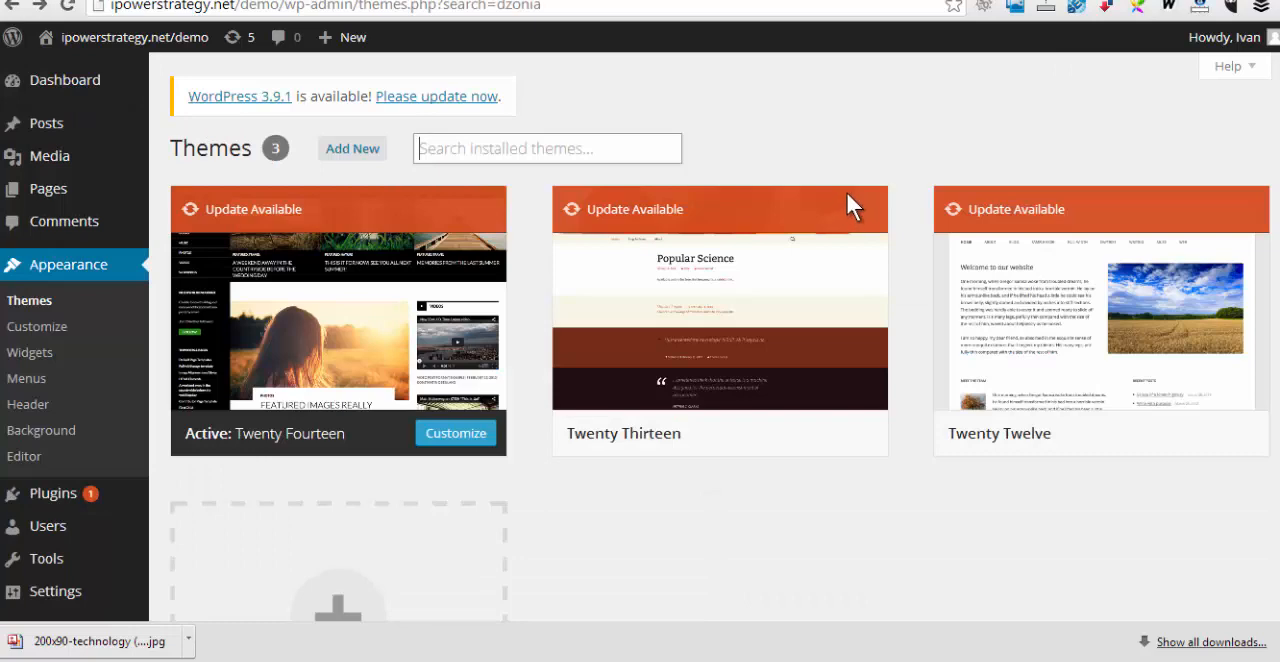
left_click(355, 160)
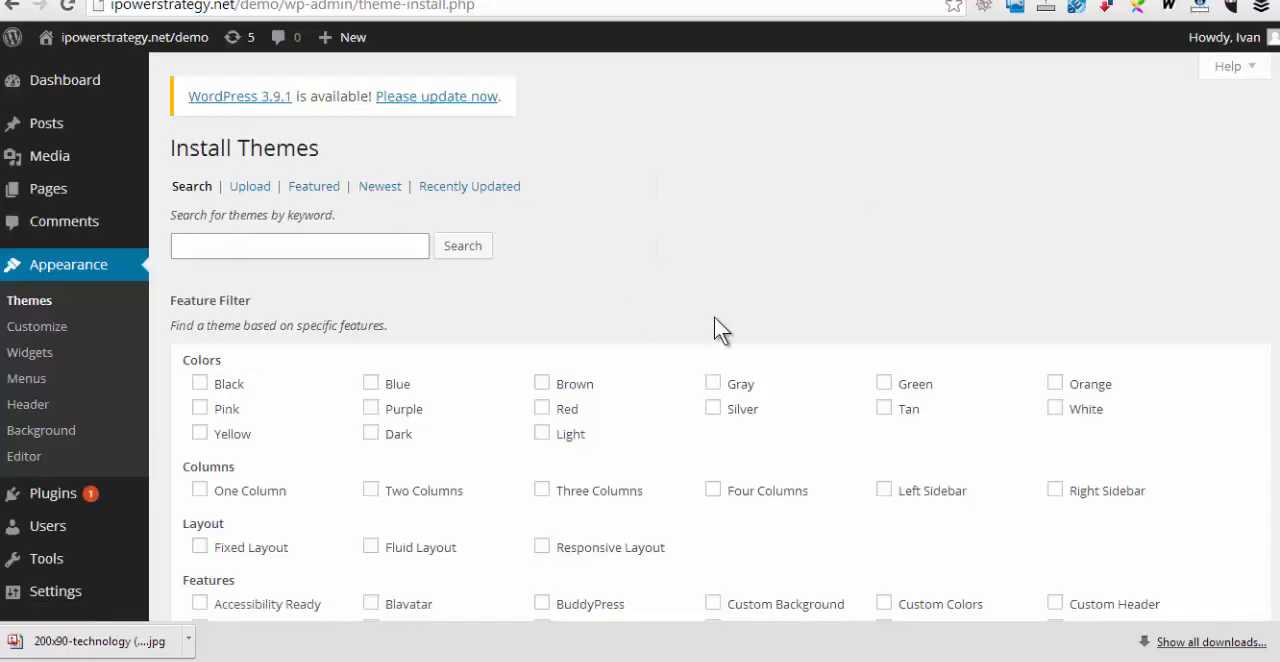
Examine the whereispuck.com blog's theme, including its posts, sidebar, comment links and the theme credit in the footer
scroll(843, 340, "down", 4)
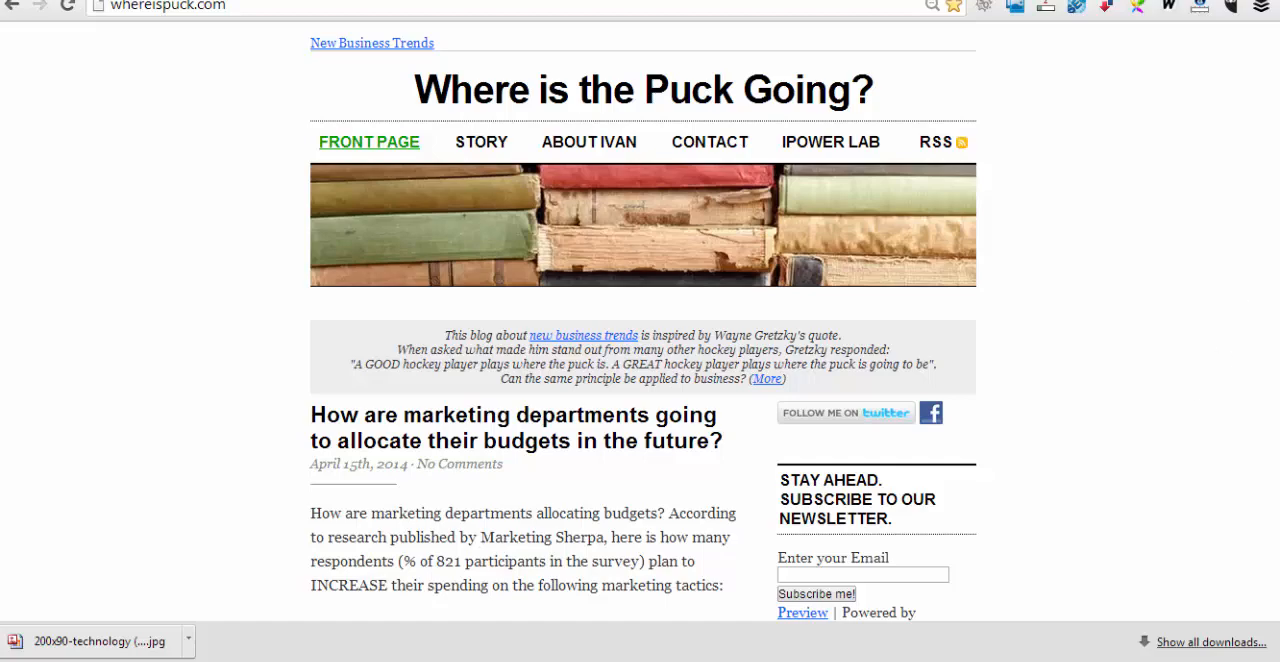
scroll(1161, 613, "down", 20)
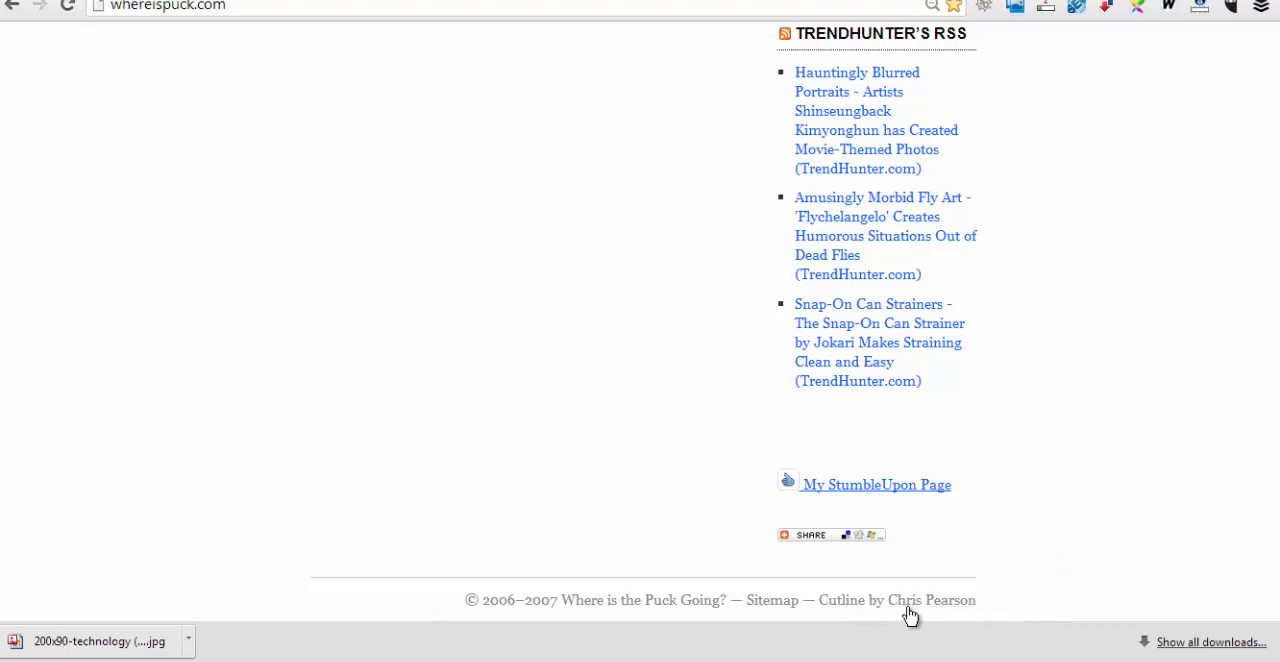
scroll(1045, 472, "up", 15)
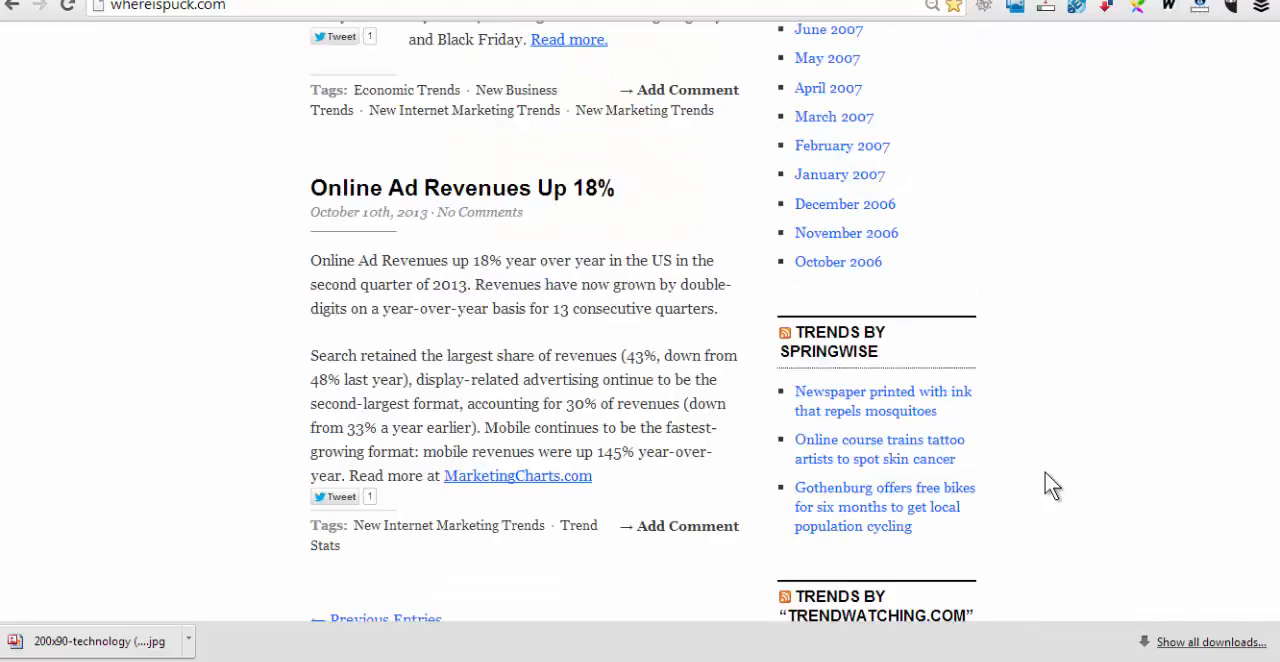
scroll(1045, 472, "up", 12)
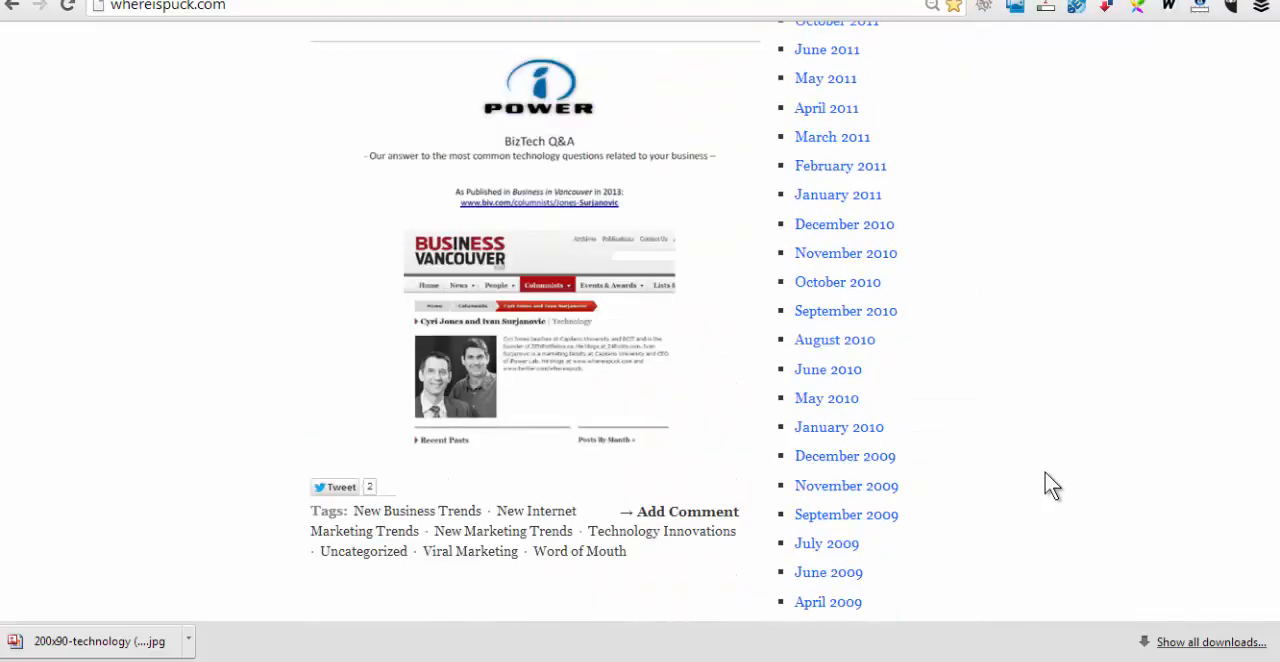
scroll(1045, 483, "up", 15)
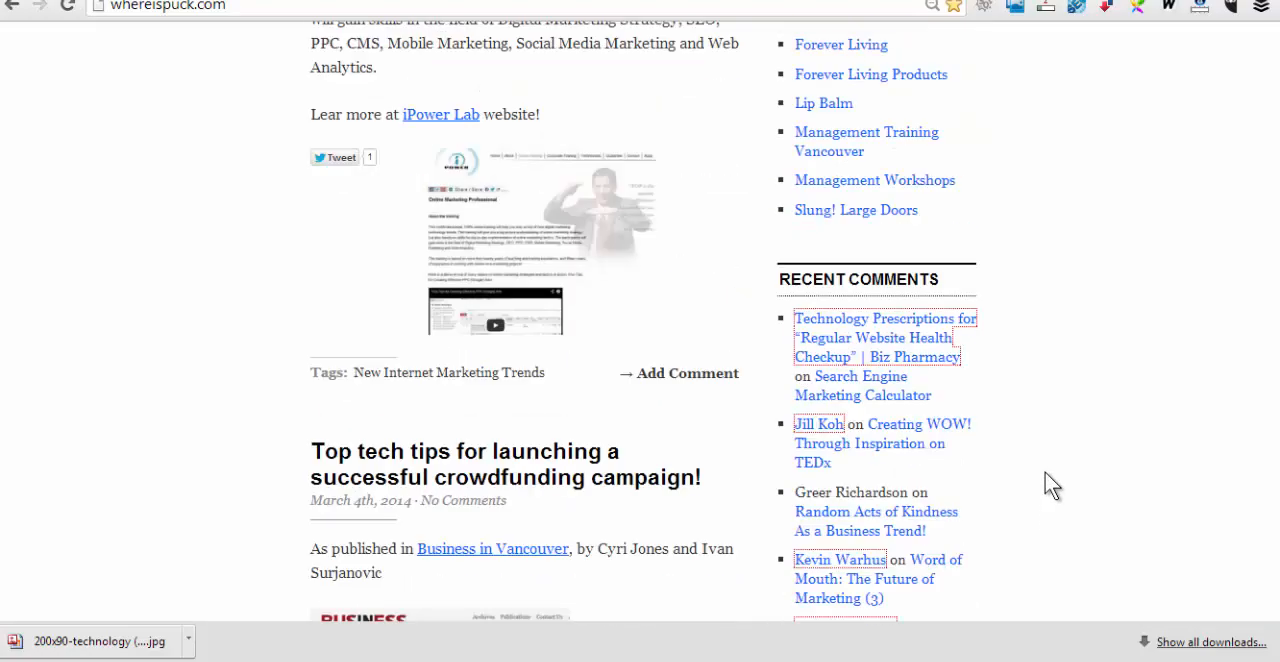
scroll(1045, 473, "down", 2)
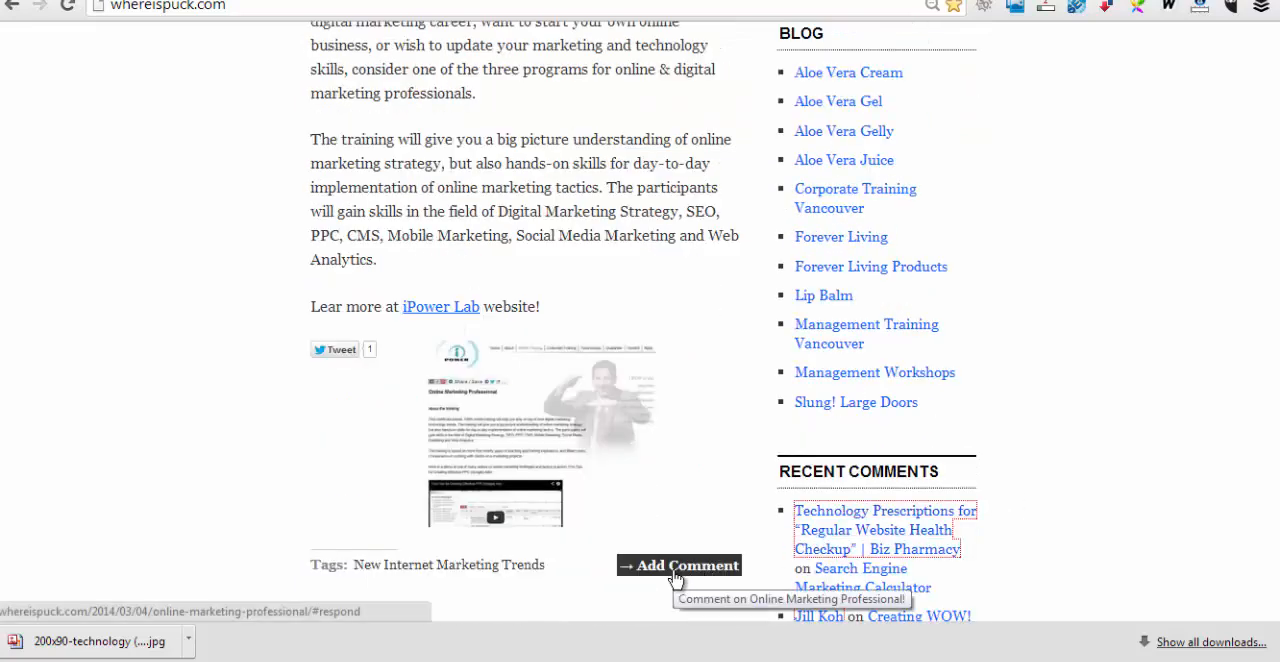
scroll(673, 575, "up", 4)
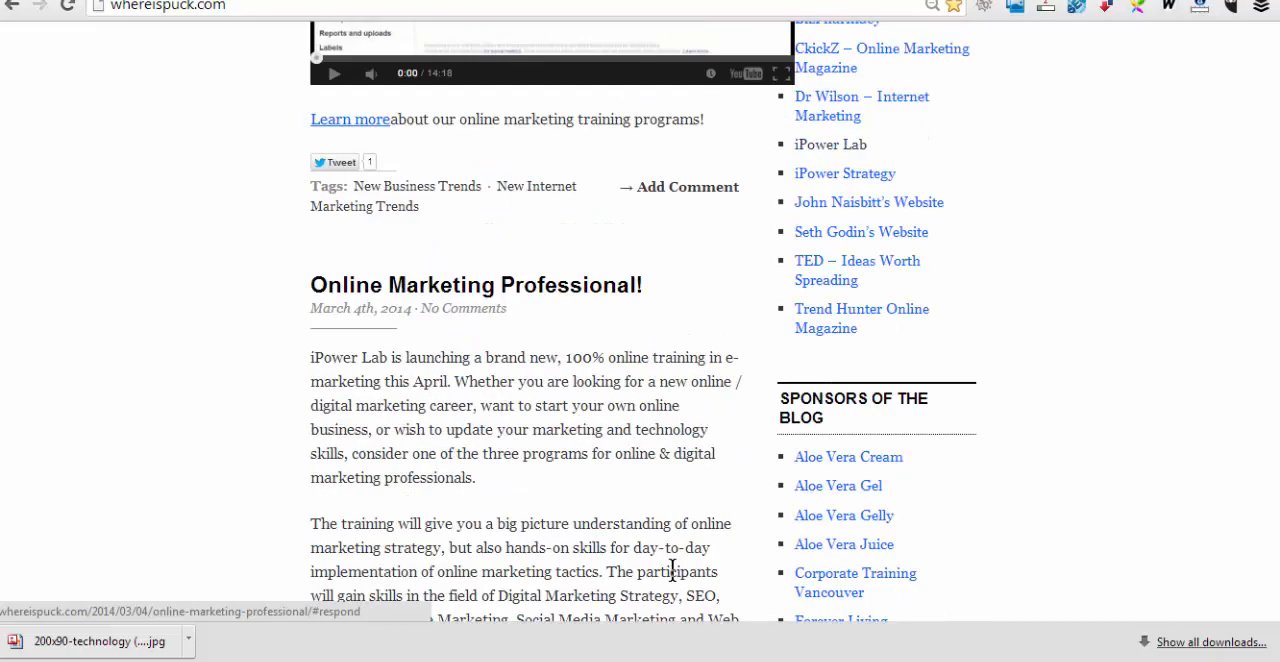
scroll(995, 535, "up", 3)
scroll(1134, 355, "up", 12)
scroll(1133, 350, "up", 3)
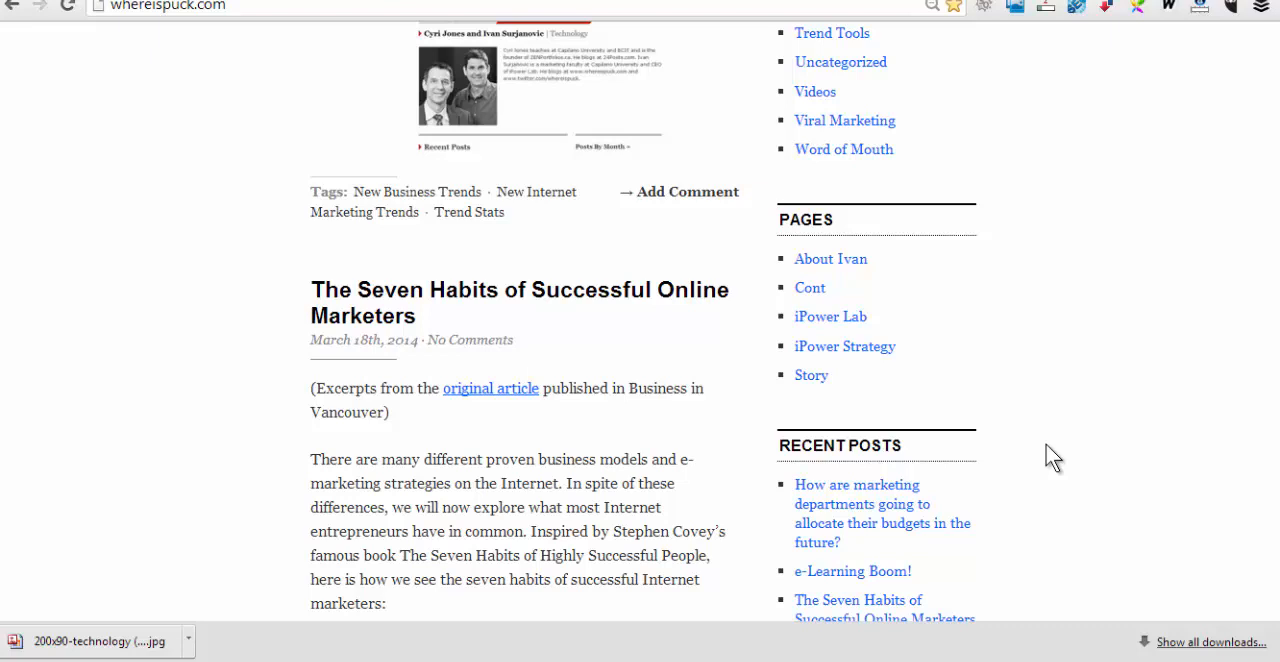
Switch to the ipowerlab.com/training site and examine its theme, from the footer's theme credit up to the header menu
left_click(326, 1)
scroll(640, 336, "down", 3)
scroll(1276, 371, "down", 10)
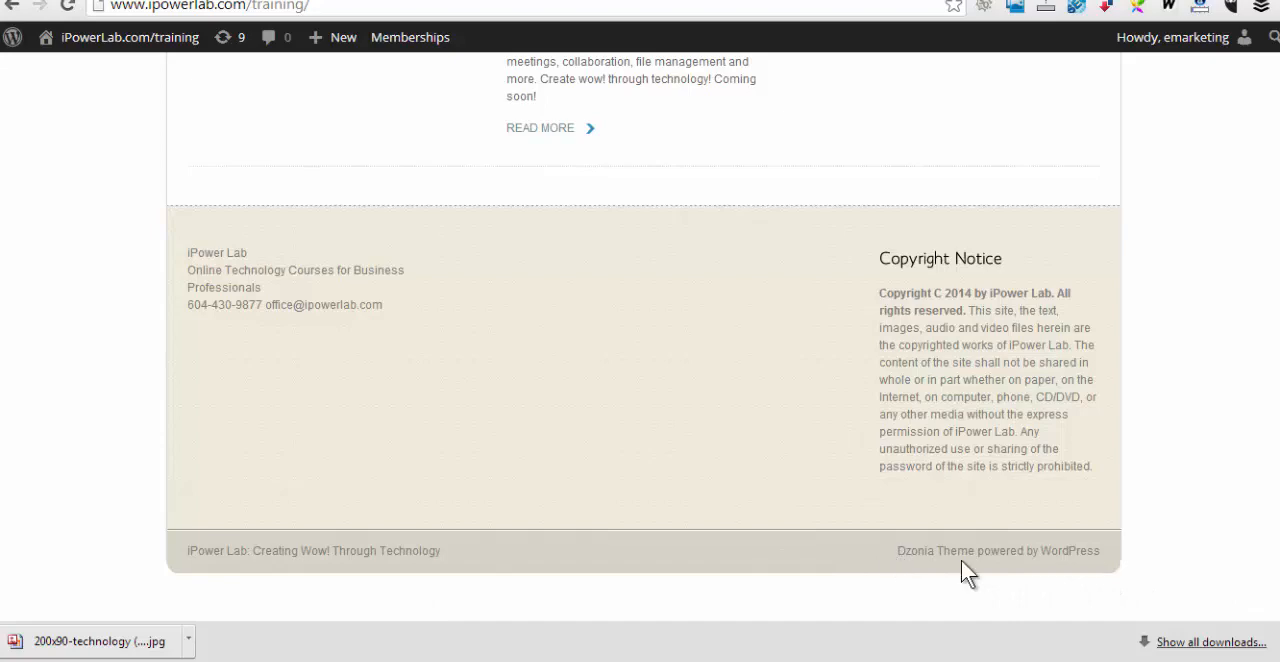
scroll(714, 434, "up", 4)
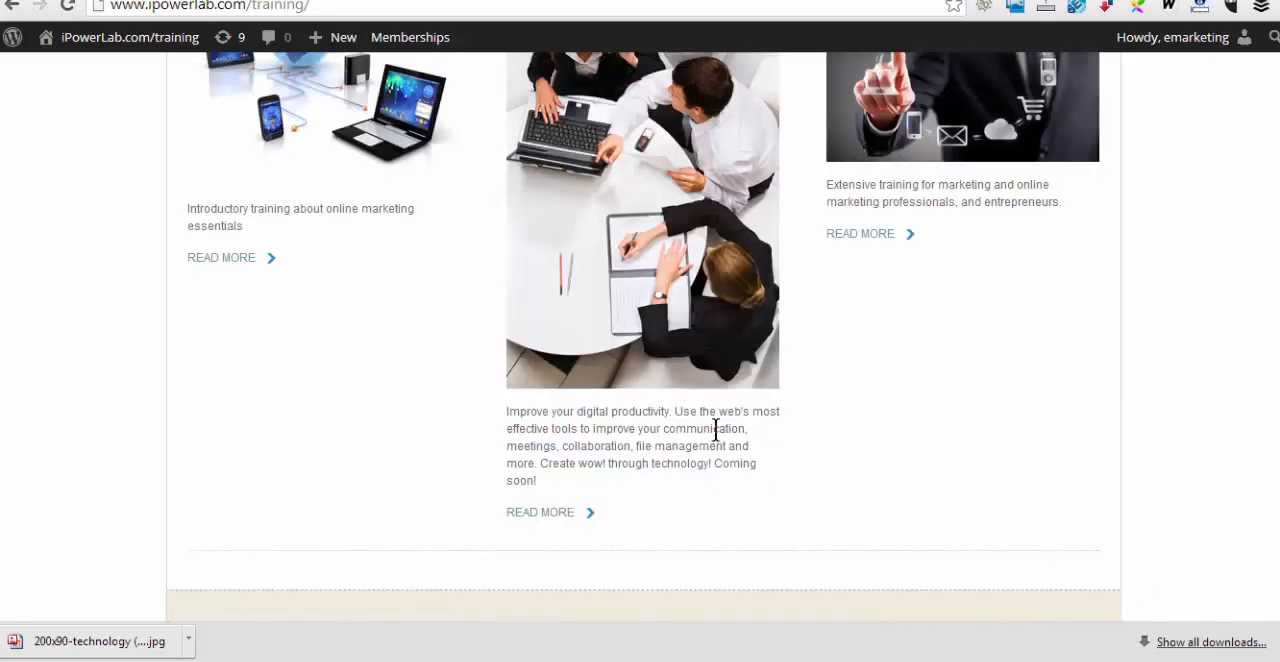
scroll(716, 430, "up", 6)
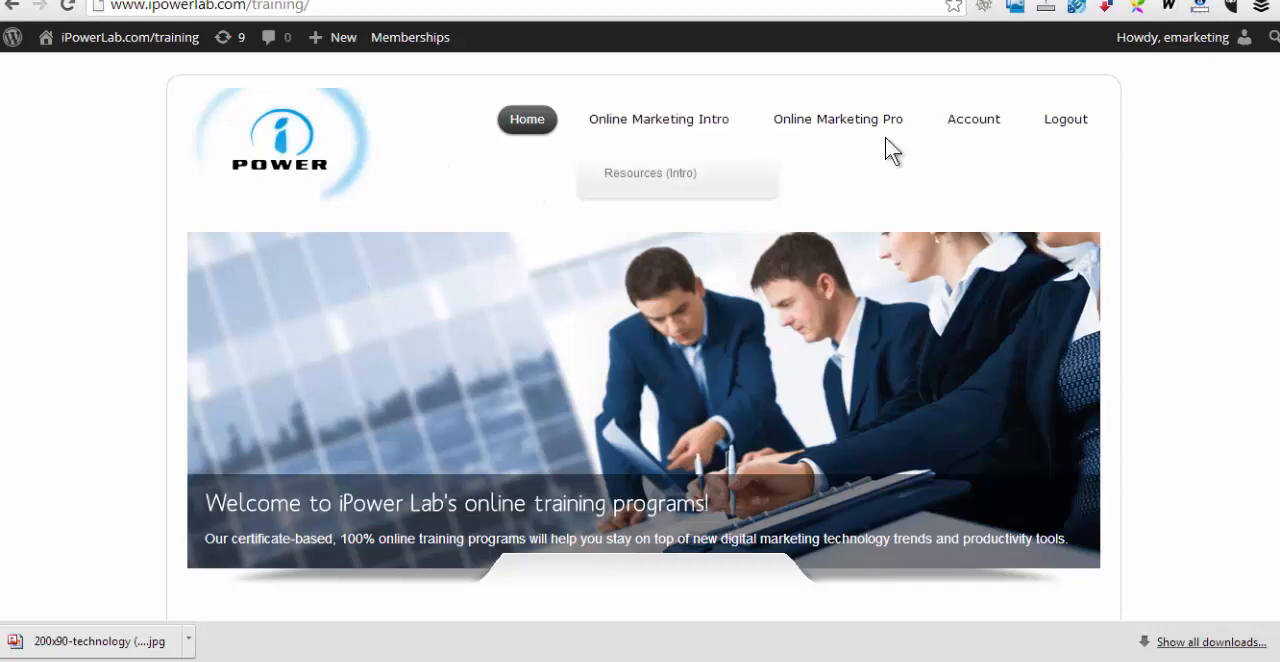
Examine the training site's home page from the banner through the three course sections to the theme credit in the footer
scroll(806, 430, "down", 3)
scroll(812, 437, "down", 2)
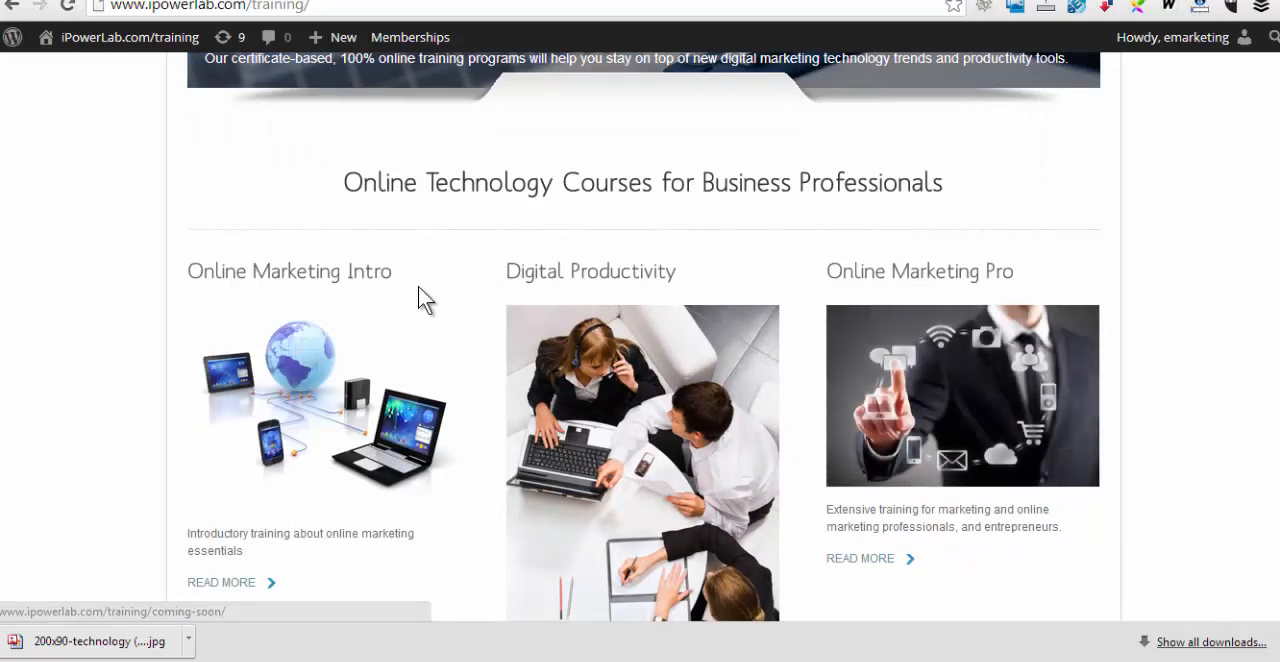
scroll(972, 440, "down", 1)
scroll(967, 440, "down", 5)
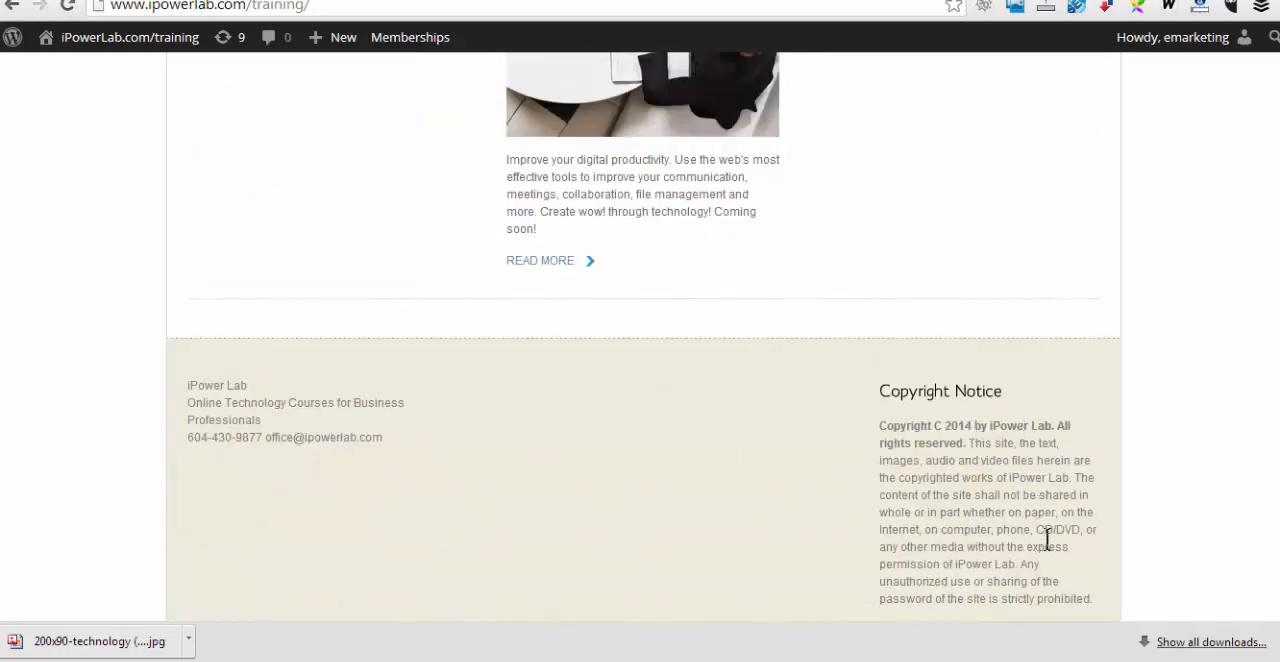
scroll(995, 495, "down", 2)
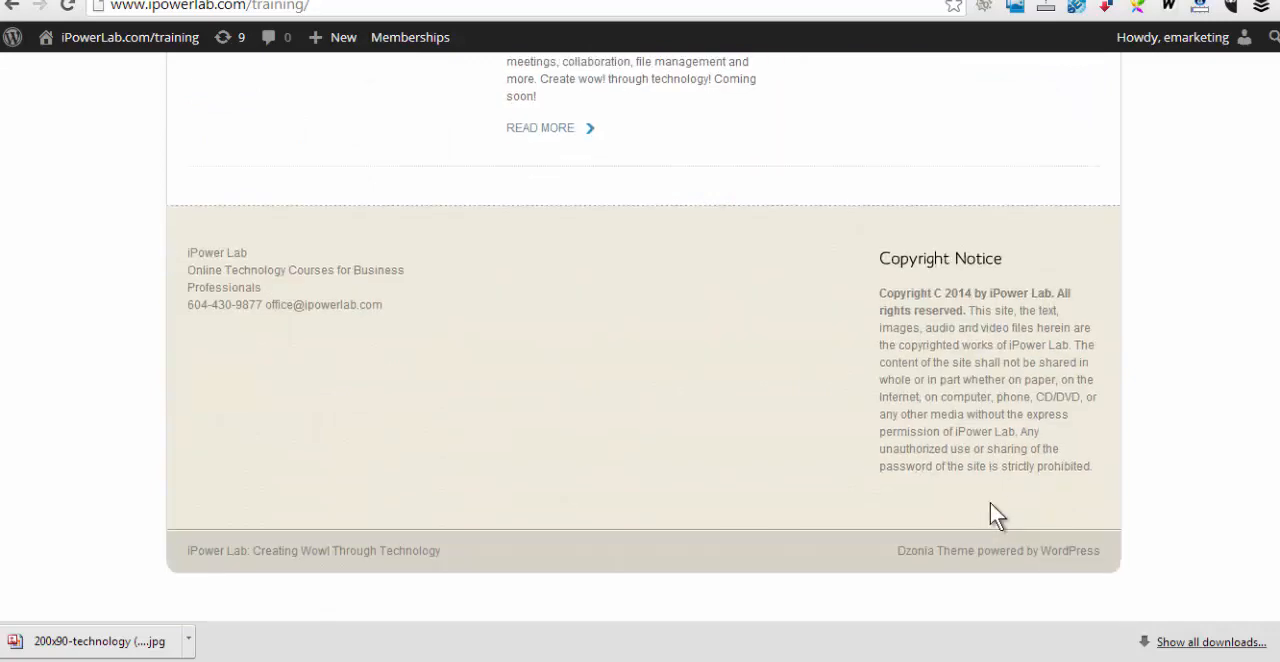
scroll(990, 503, "up", 10)
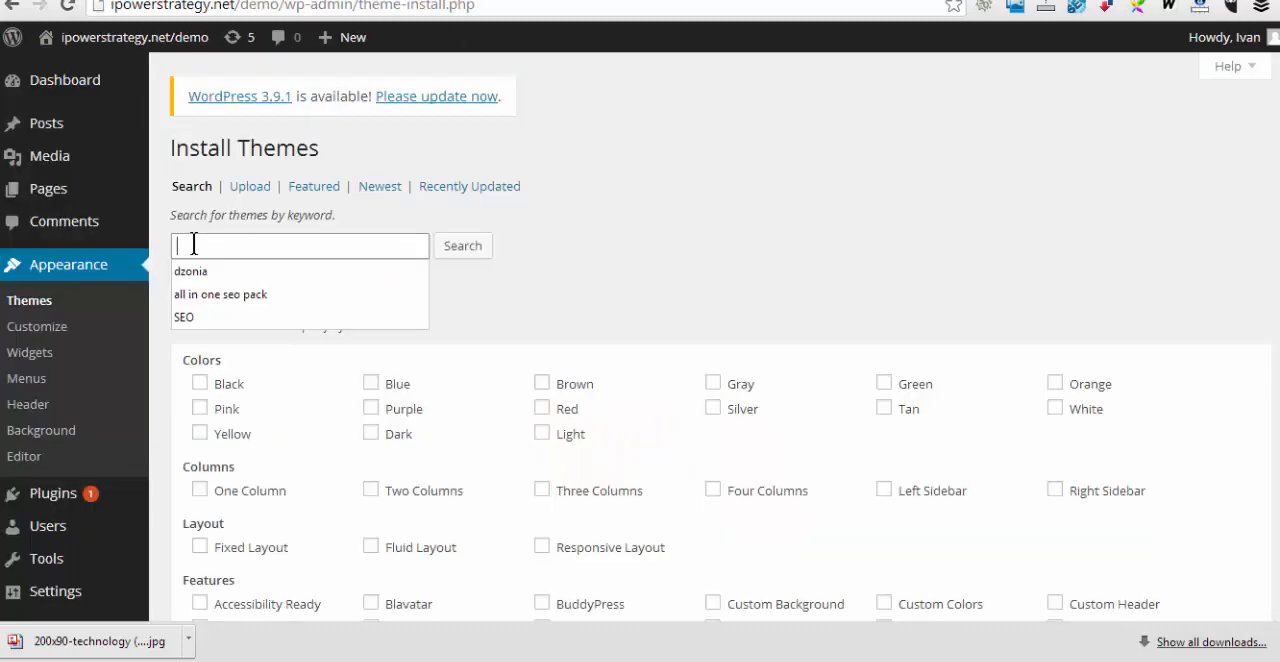
Search the demo site's installable themes for the keyword dzonia
type("dzonia")
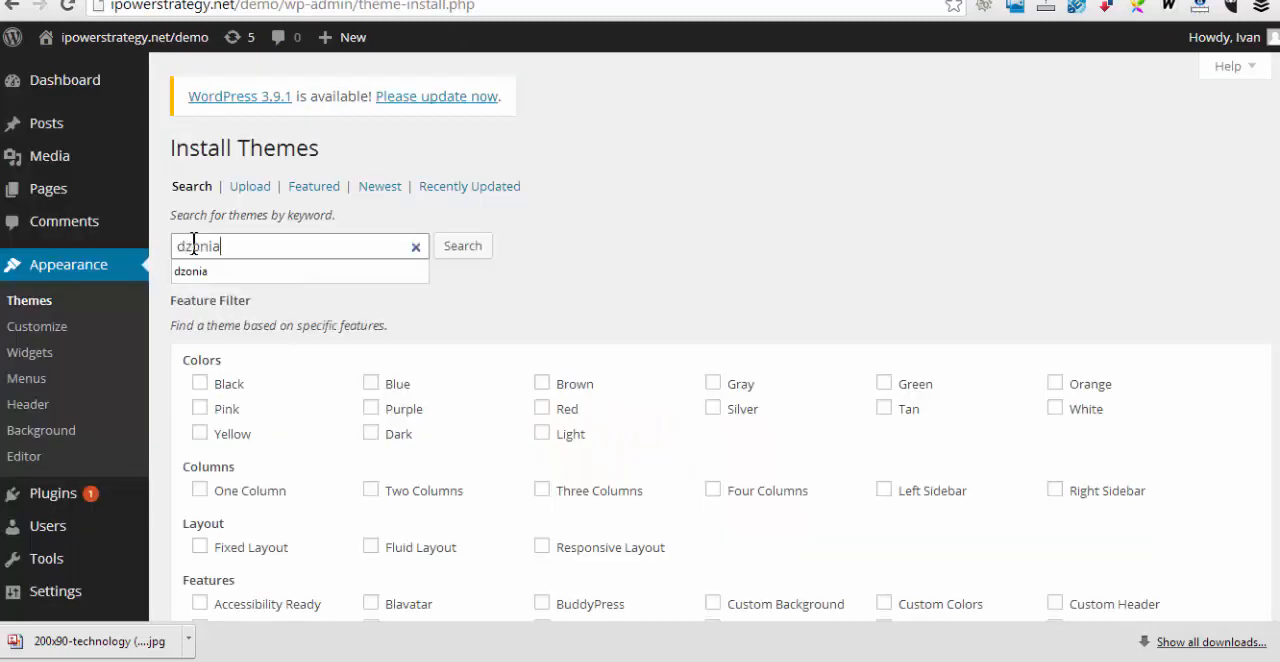
left_click(462, 258)
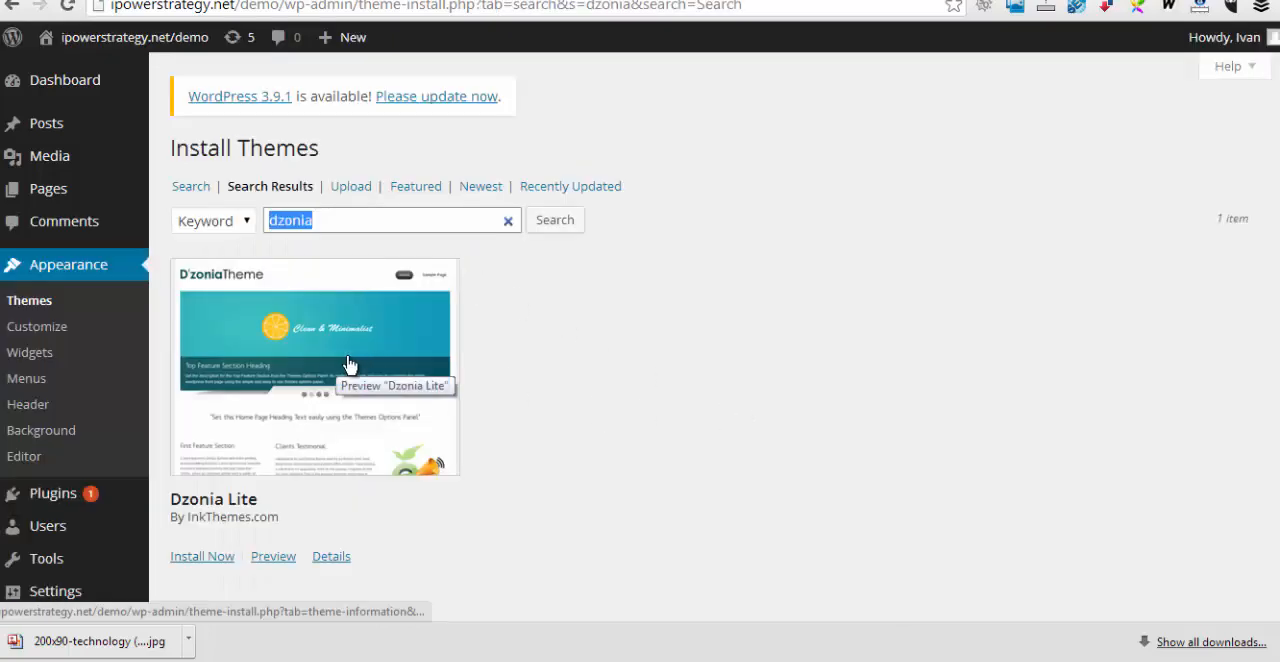
Preview the Dzonia Lite theme and examine its header, banner, heading text and feature columns
left_click(287, 557)
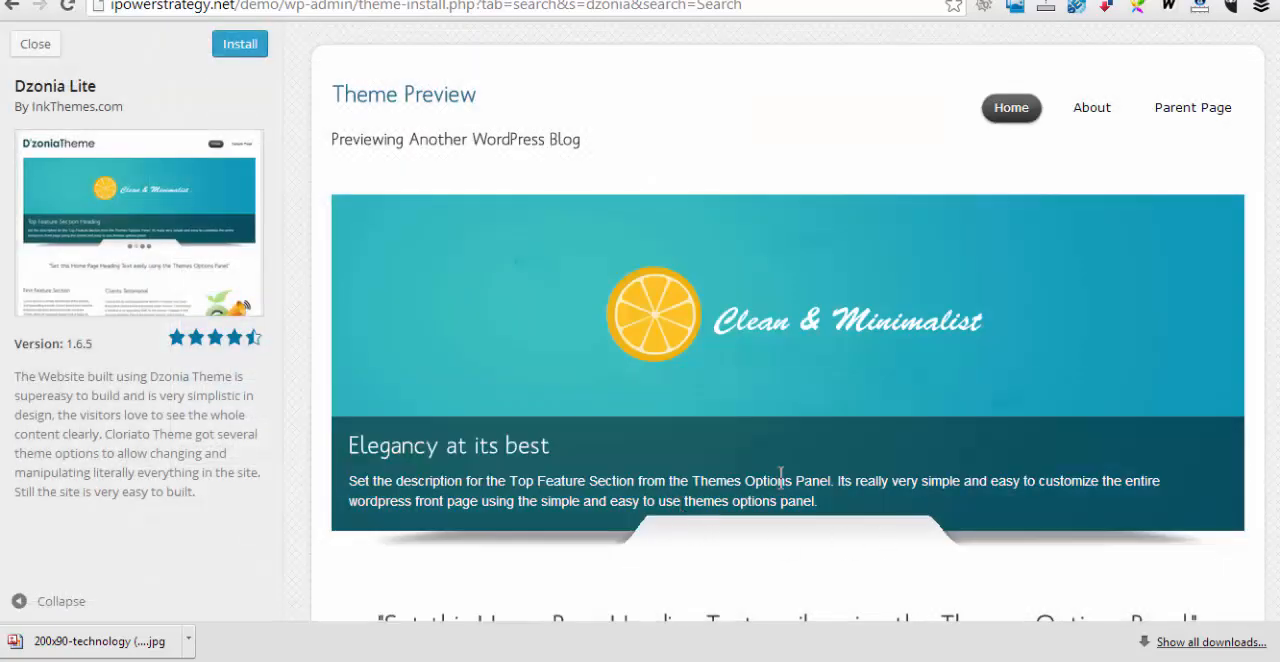
scroll(772, 476, "down", 3)
scroll(772, 476, "down", 1)
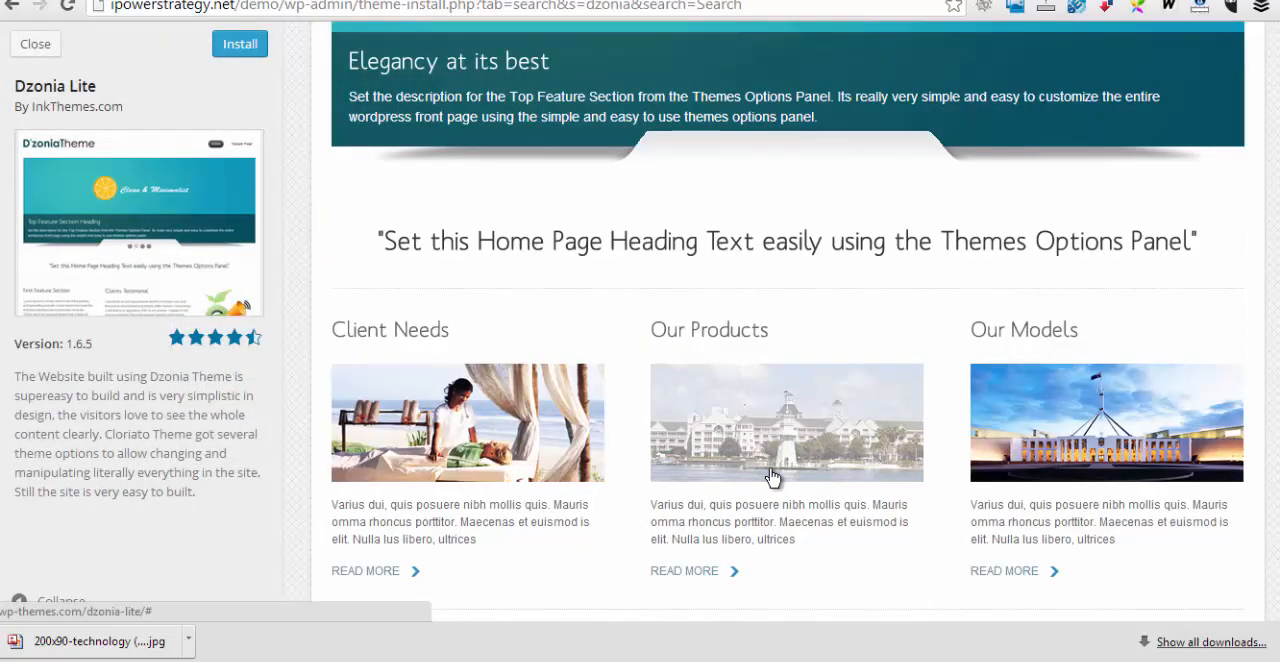
scroll(772, 476, "up", 4)
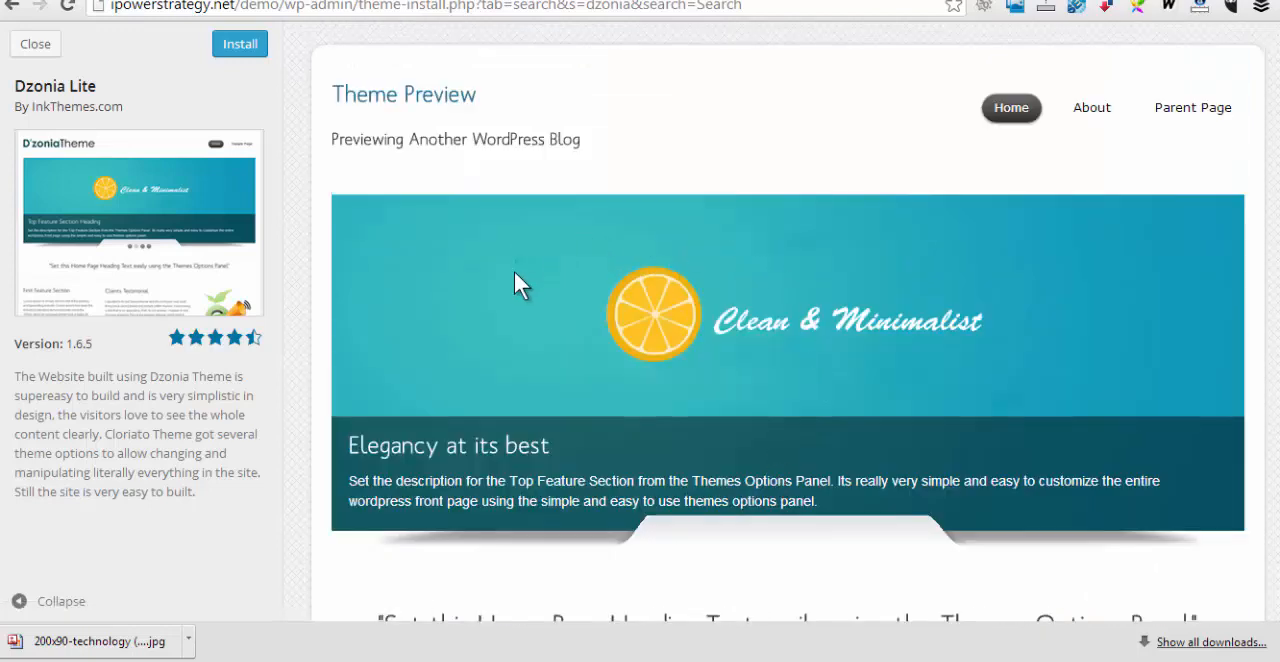
scroll(905, 365, "down", 3)
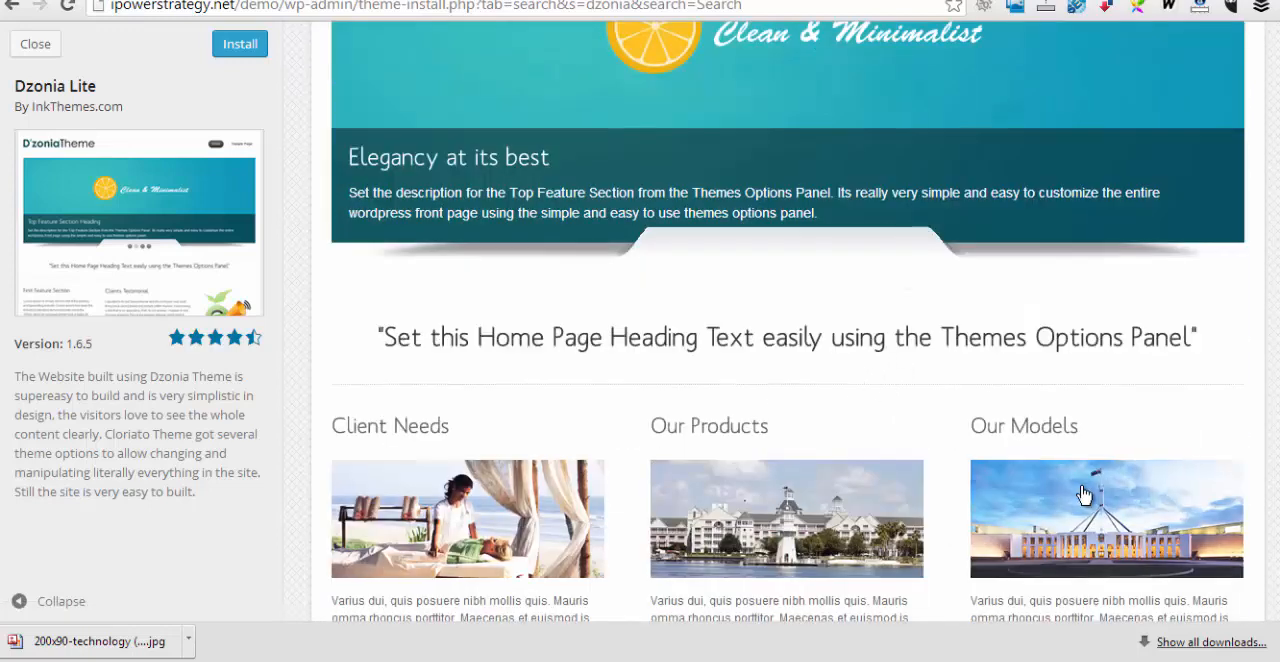
scroll(794, 433, "down", 3)
scroll(647, 397, "up", 7)
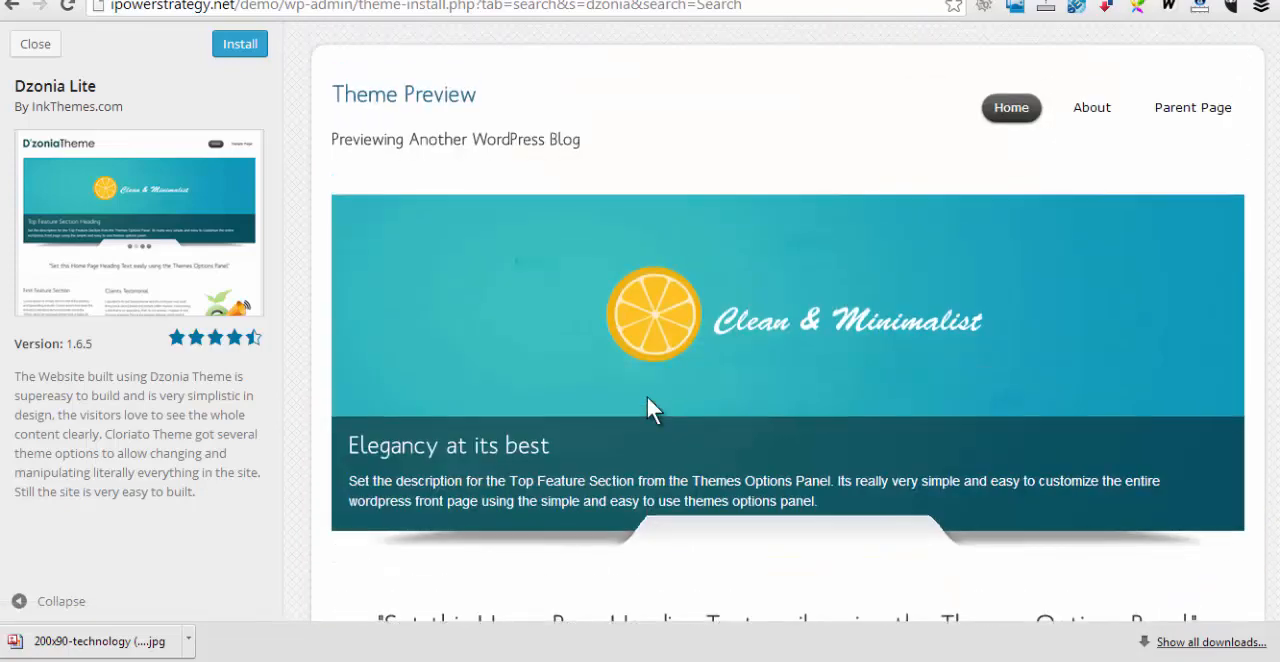
Leave the preview, then install and activate the Dzonia Lite theme
left_click(31, 43)
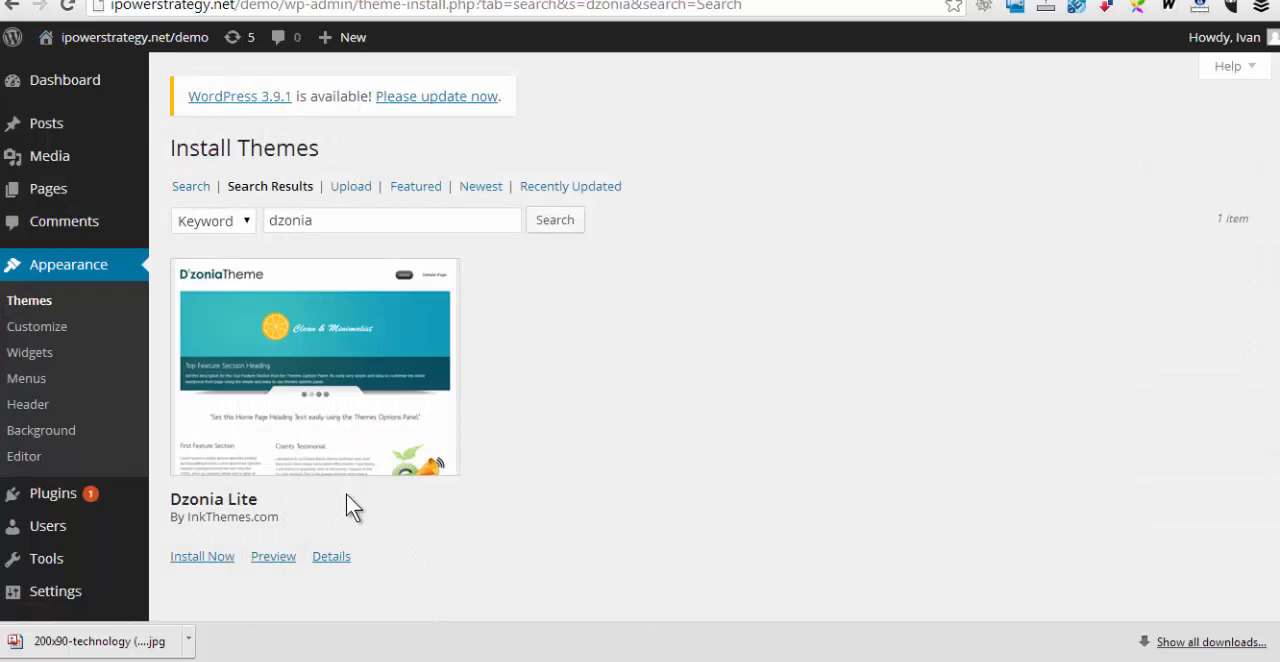
left_click(222, 553)
left_click(277, 311)
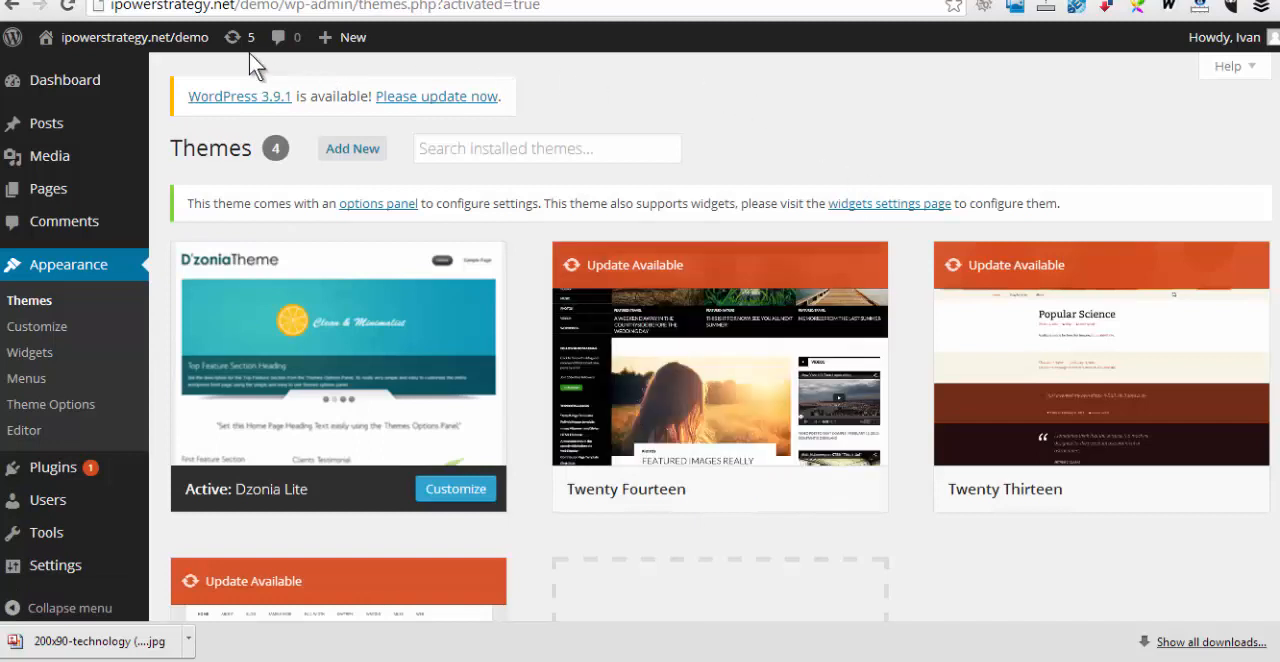
Visit the demo site, reload its front page and examine the Dzonia Lite layout down to the footer
mouse_move(145, 50)
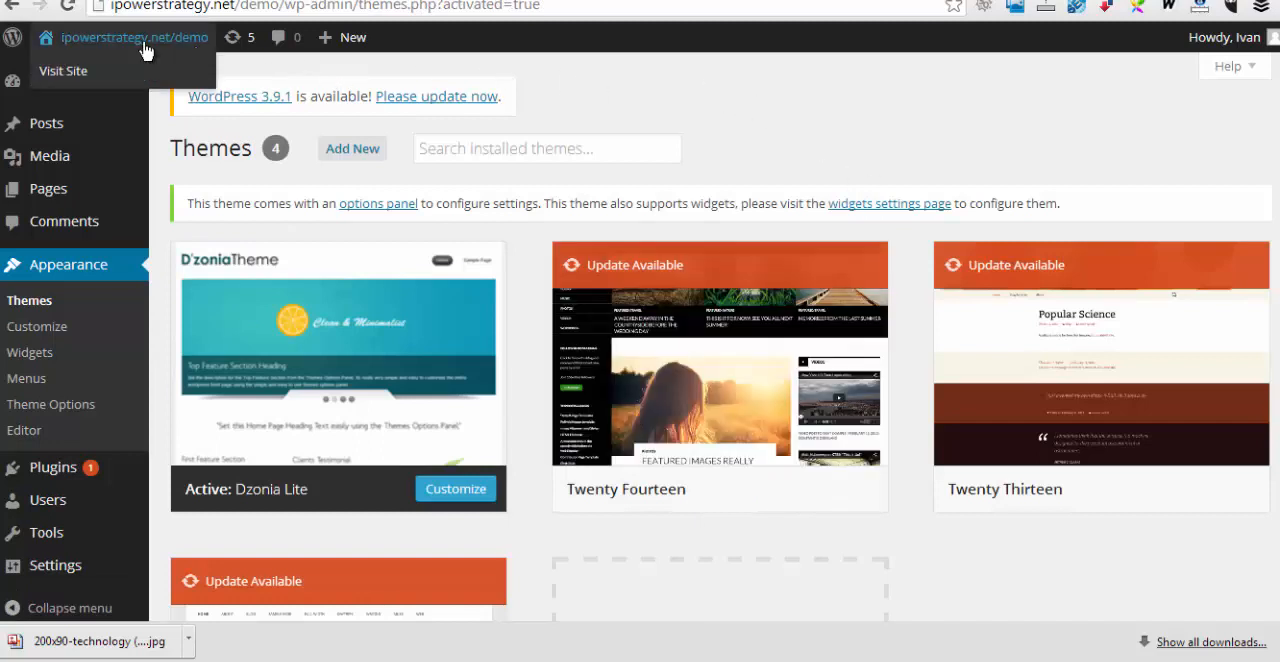
left_click(72, 74)
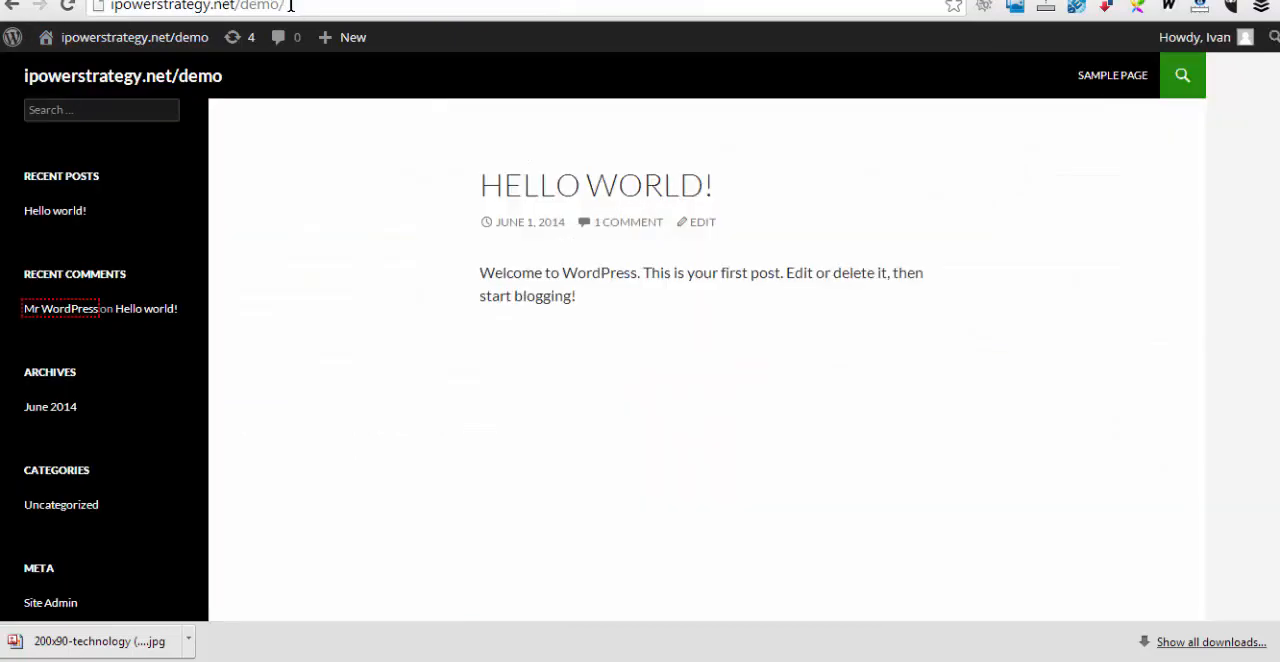
left_click(304, 8)
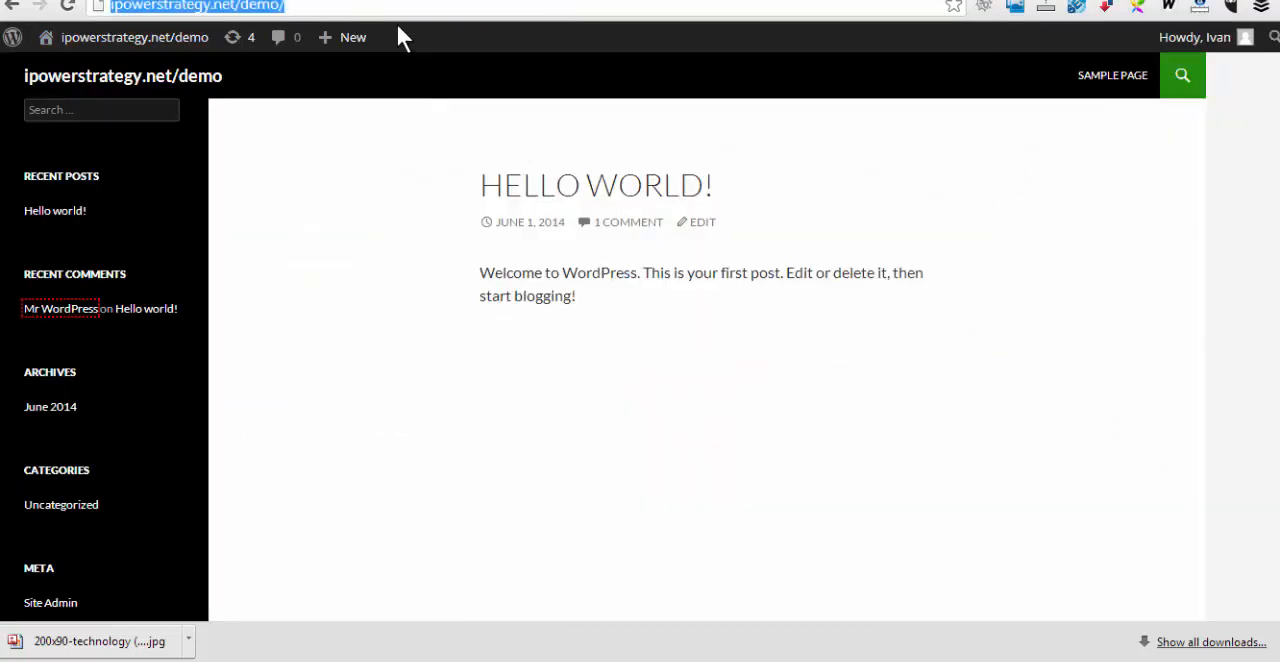
key("Return")
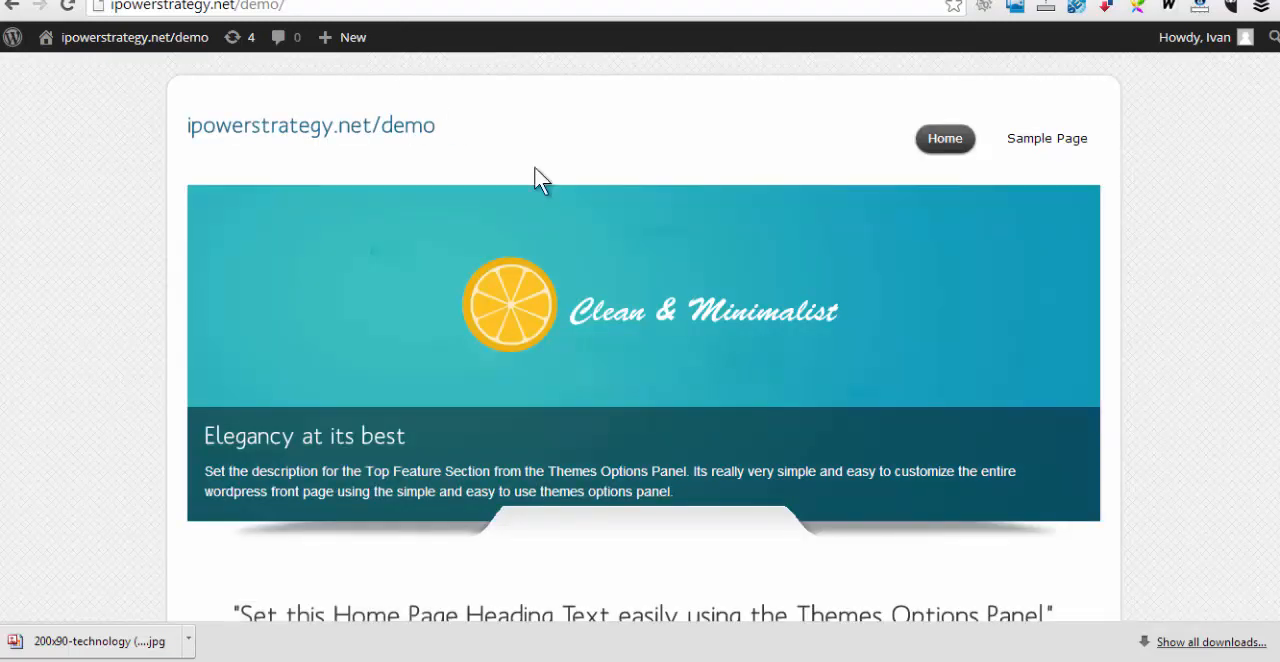
scroll(1212, 319, "down", 5)
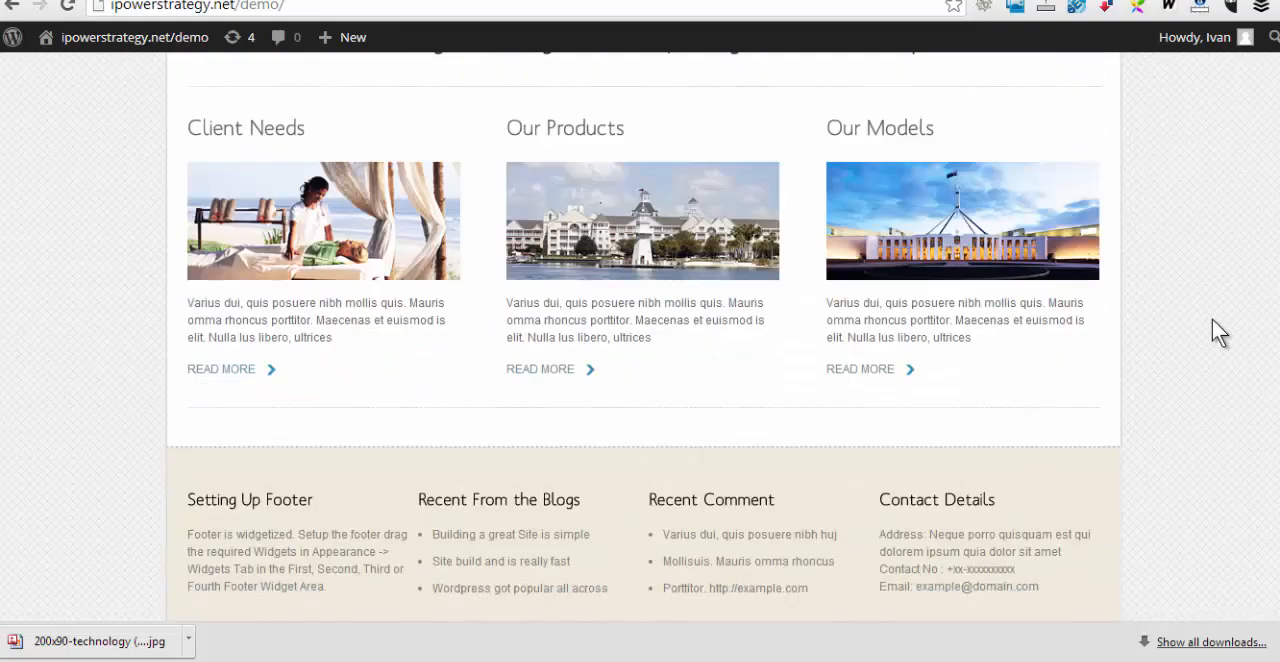
scroll(1212, 320, "up", 4)
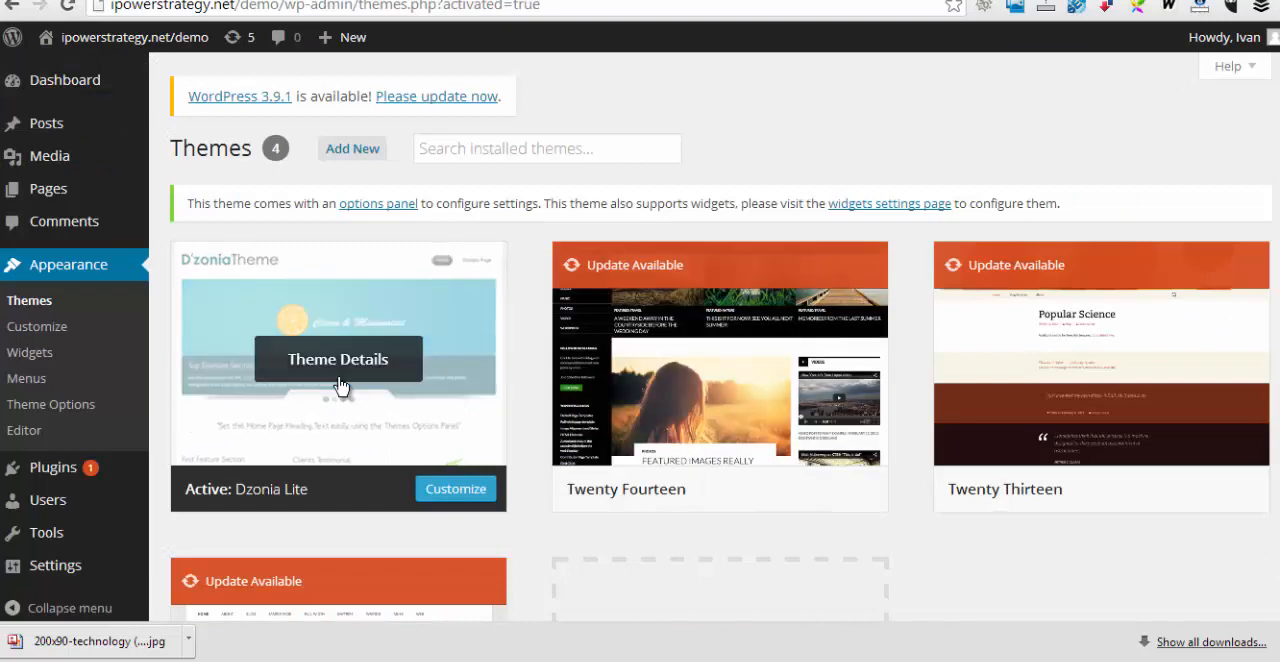
Open the customizer for the active Dzonia Lite theme and change the site title to ABC Consulting
scroll(340, 385, "down", 1)
left_click(33, 231)
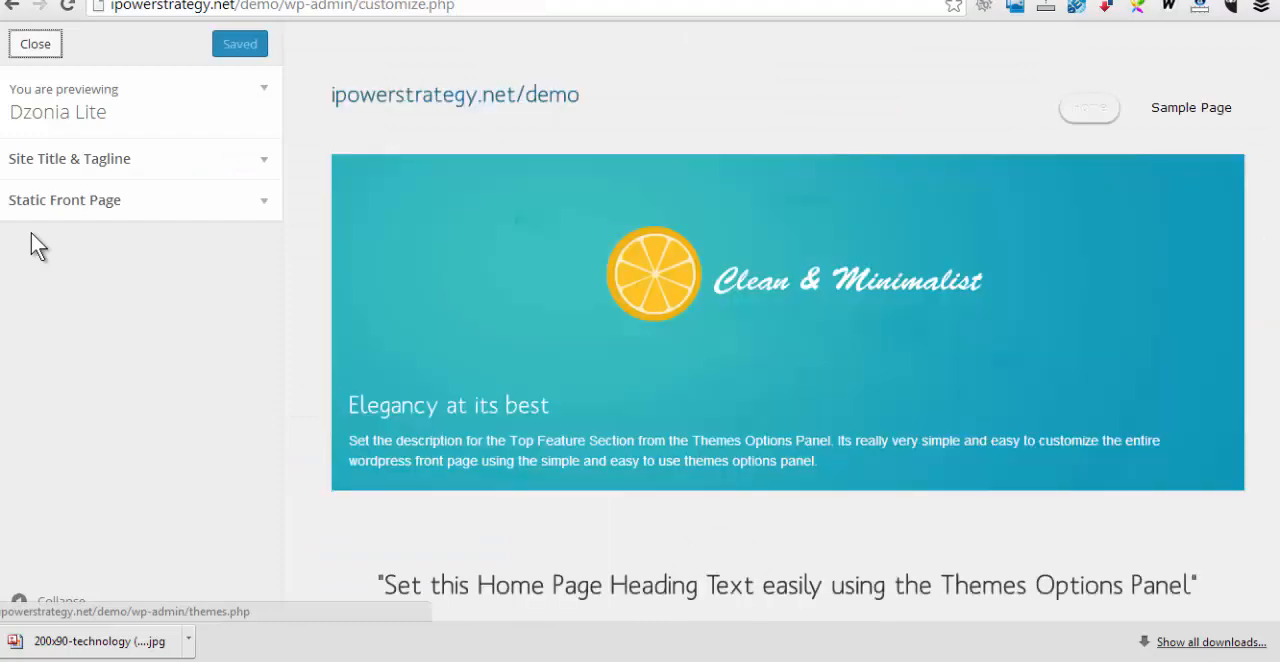
left_click(267, 163)
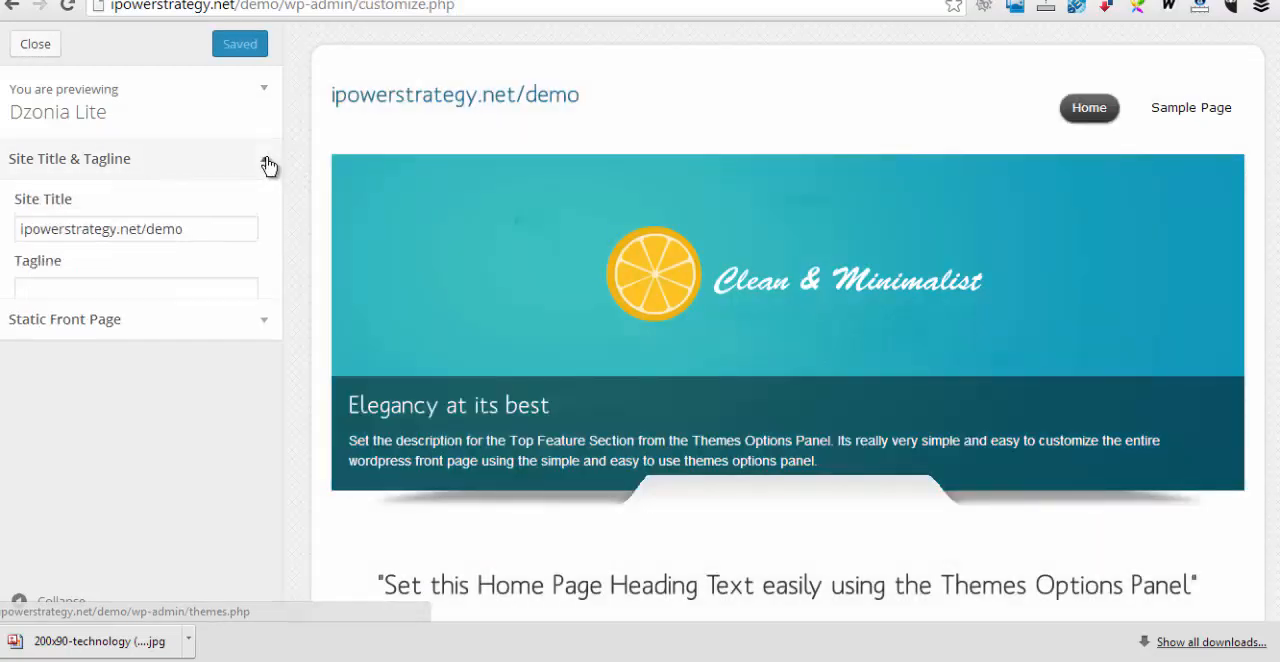
left_click_drag(190, 231, 17, 231)
key("BackSpace")
type("ABC Consulting")
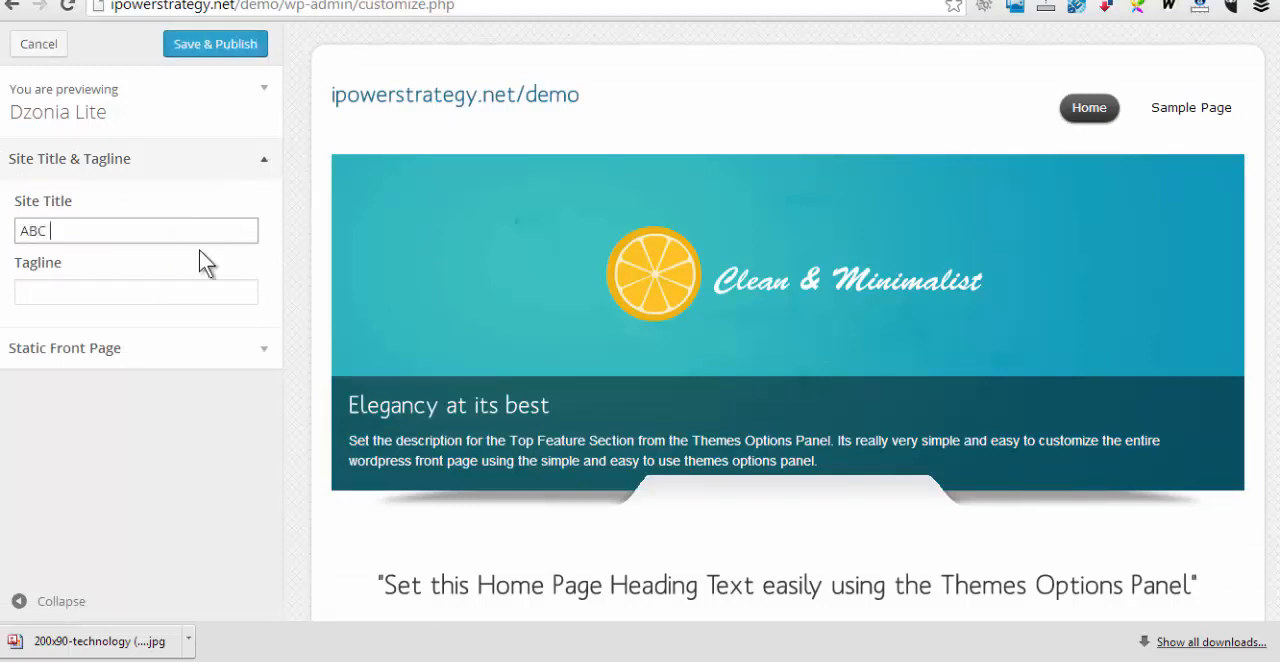
Set the site's tagline to "Consulting to small businesses"
key("Tab")
type("Small")
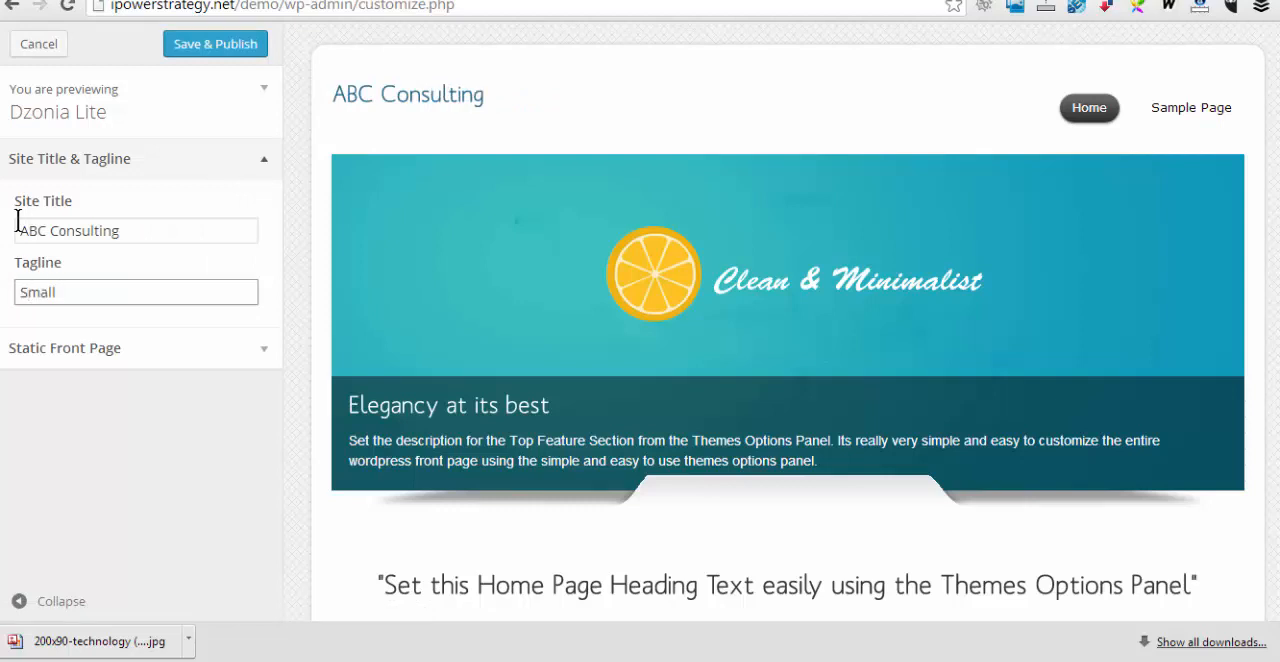
key("BackSpace")
key("BackSpace")
key("BackSpace")
key("BackSpace")
key("BackSpace")
key("BackSpace")
type("Consulting to small ")
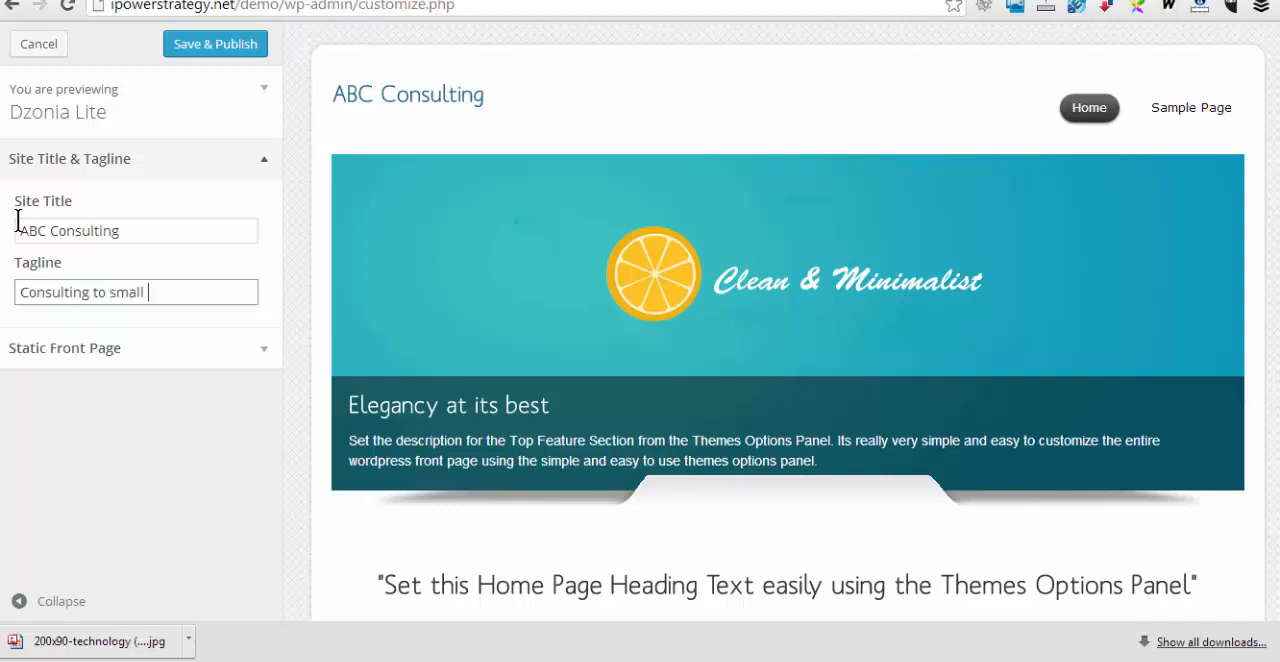
type("businesses")
Check the static front page options, then save and publish the title and tagline changes
left_click(268, 356)
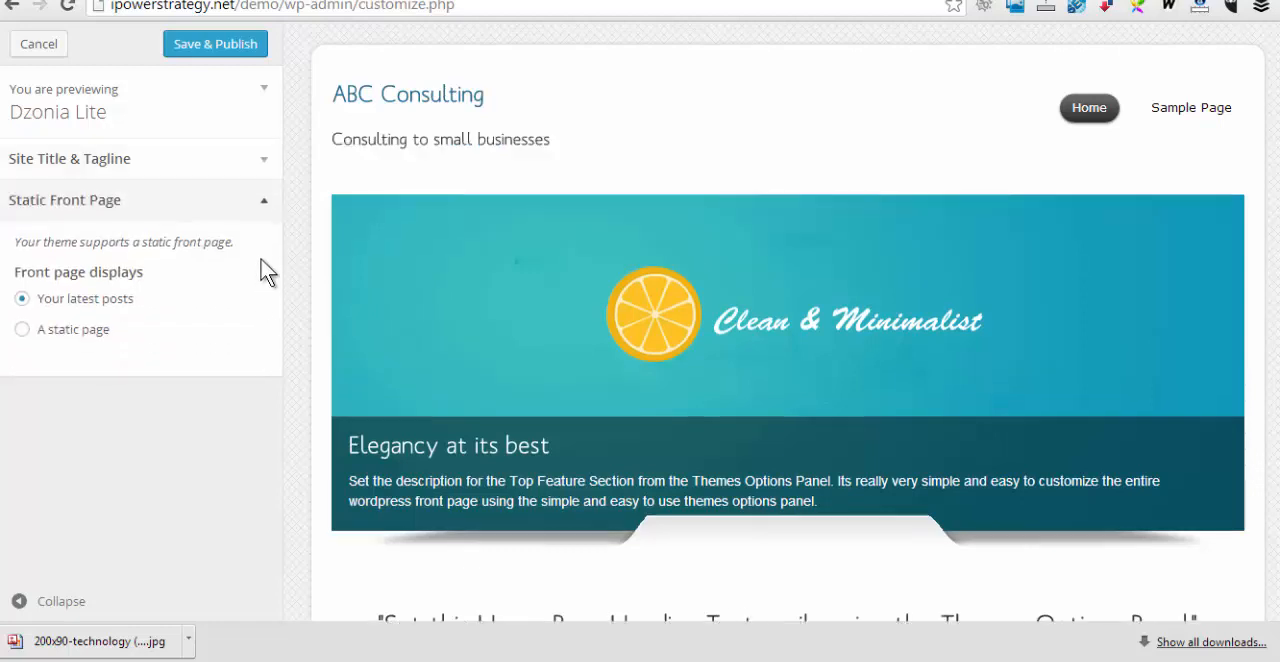
left_click(264, 206)
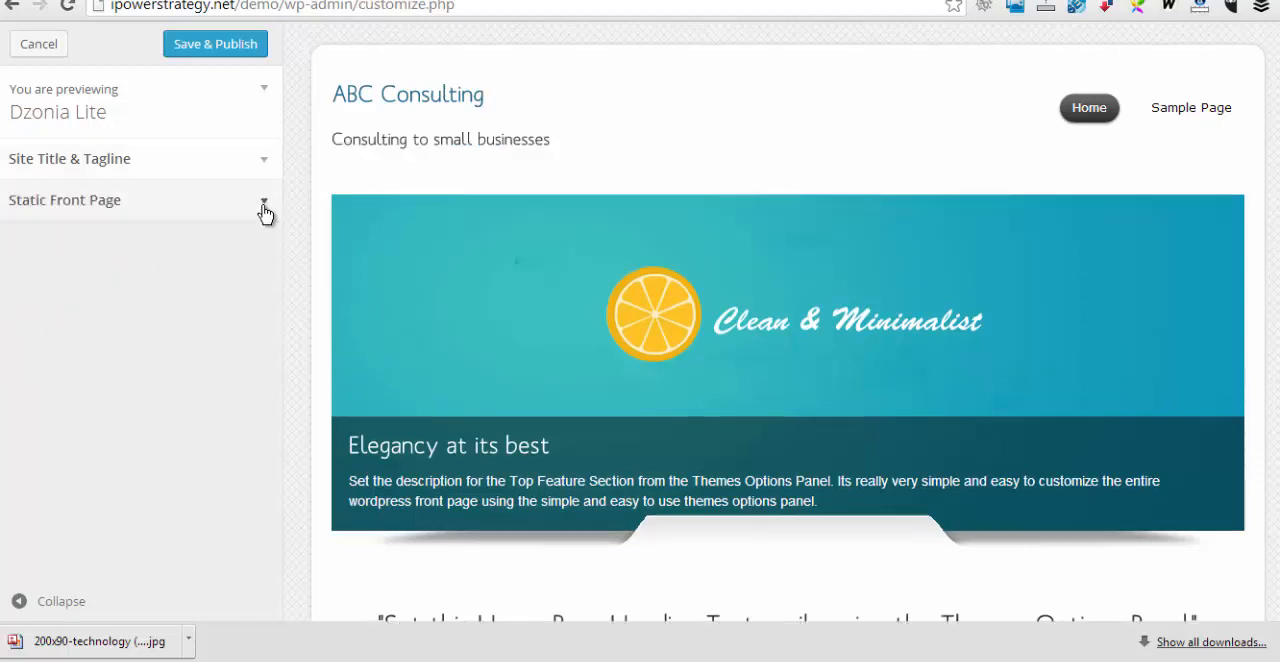
left_click(210, 48)
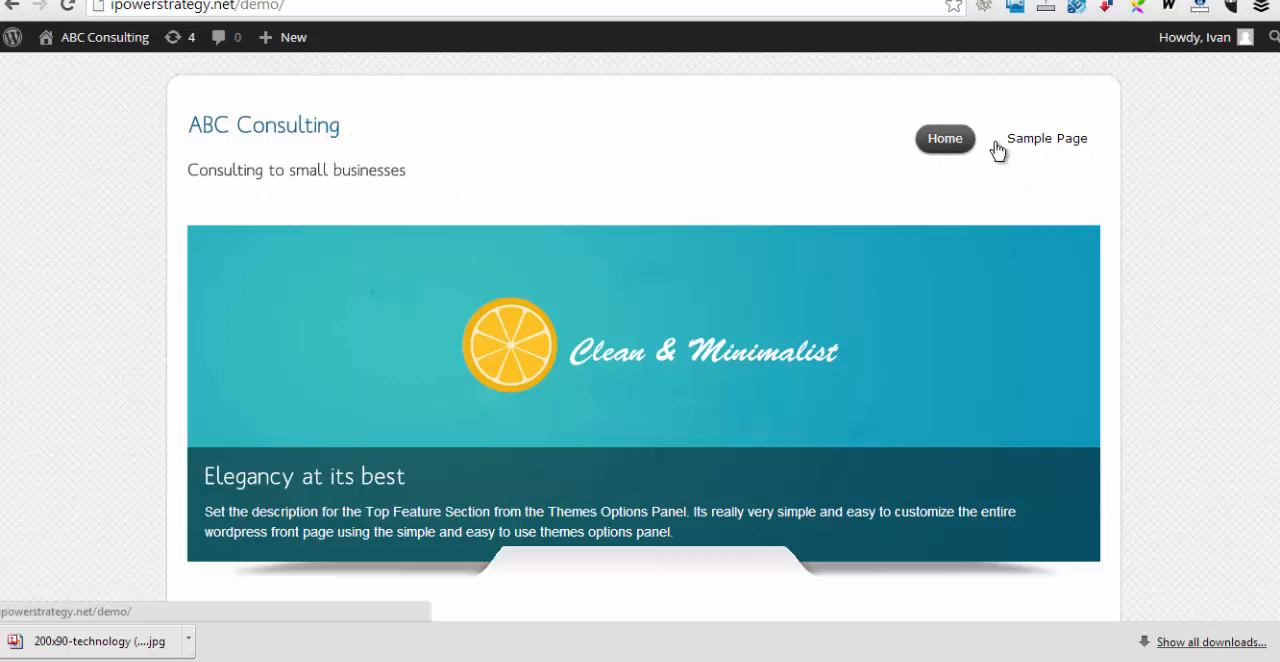
Examine the live ABC Consulting front page, including its banner, feature columns and footer areas
scroll(1201, 372, "down", 2)
scroll(1201, 387, "up", 1)
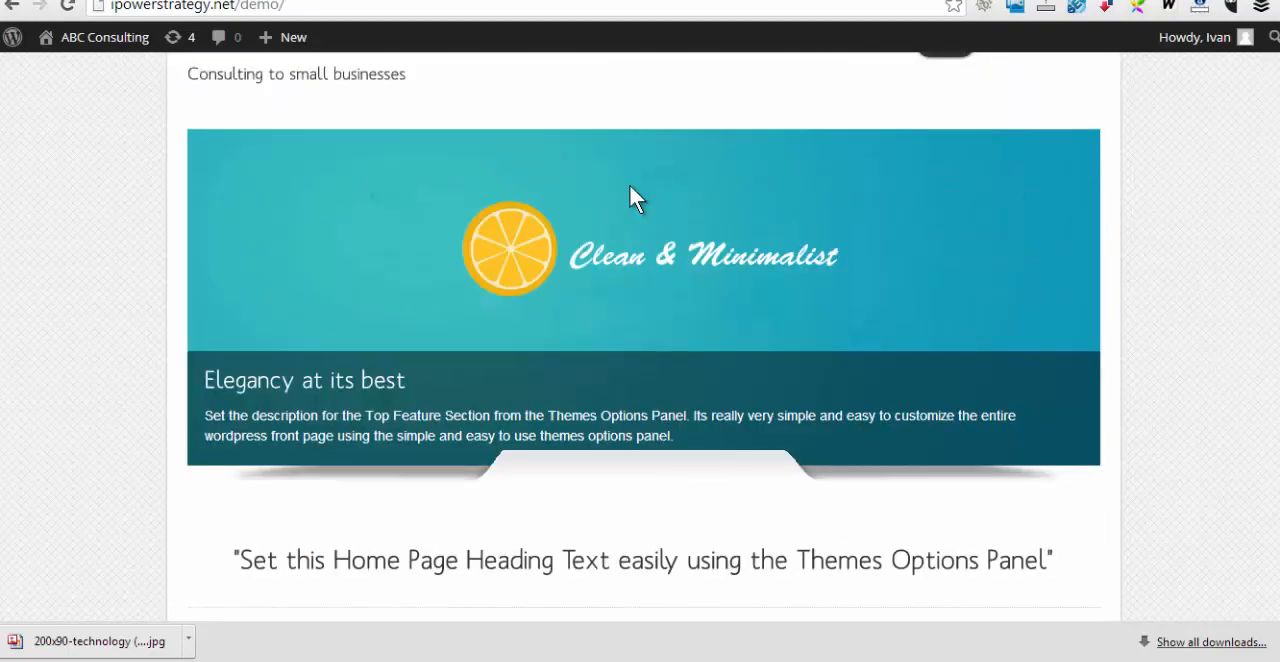
scroll(1143, 366, "down", 5)
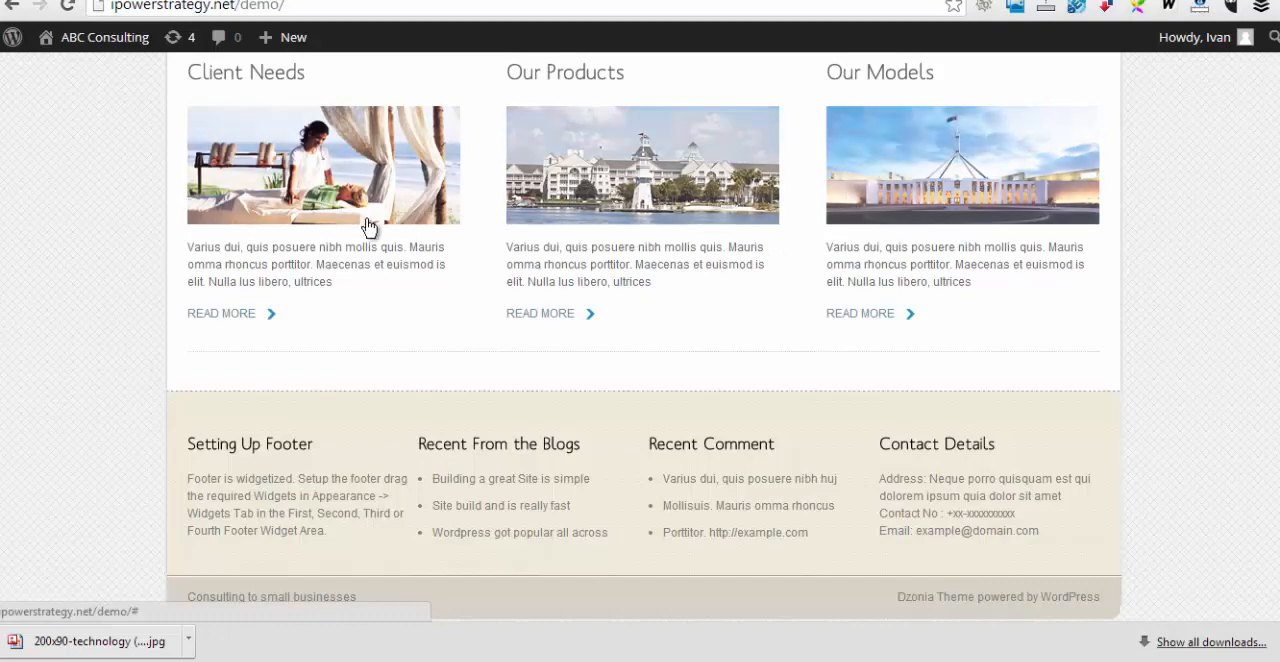
scroll(1224, 472, "up", 10)
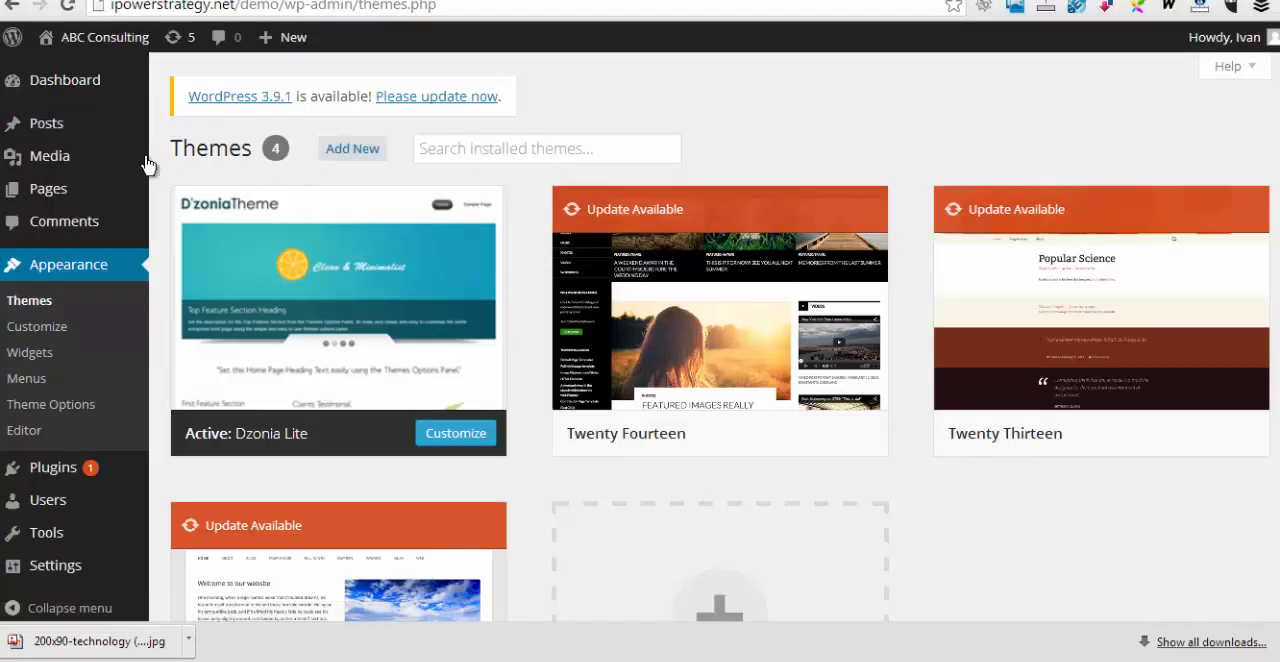
Create a new page in the dashboard with the title About
left_click(42, 203)
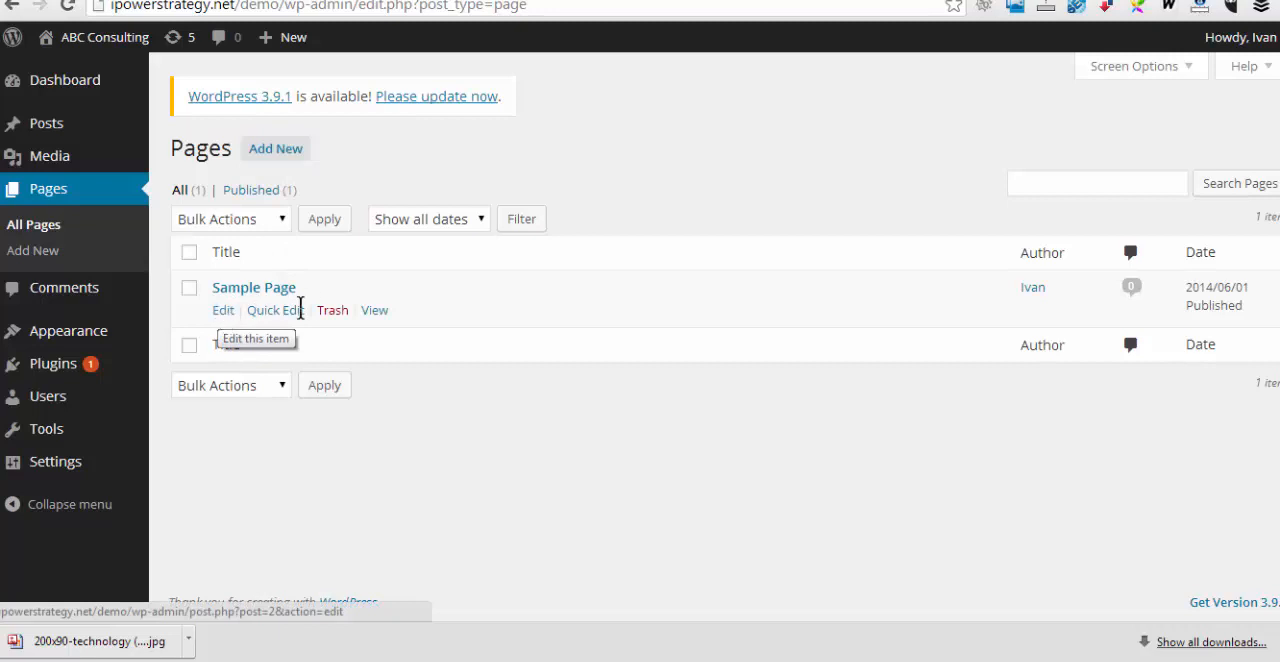
left_click(276, 158)
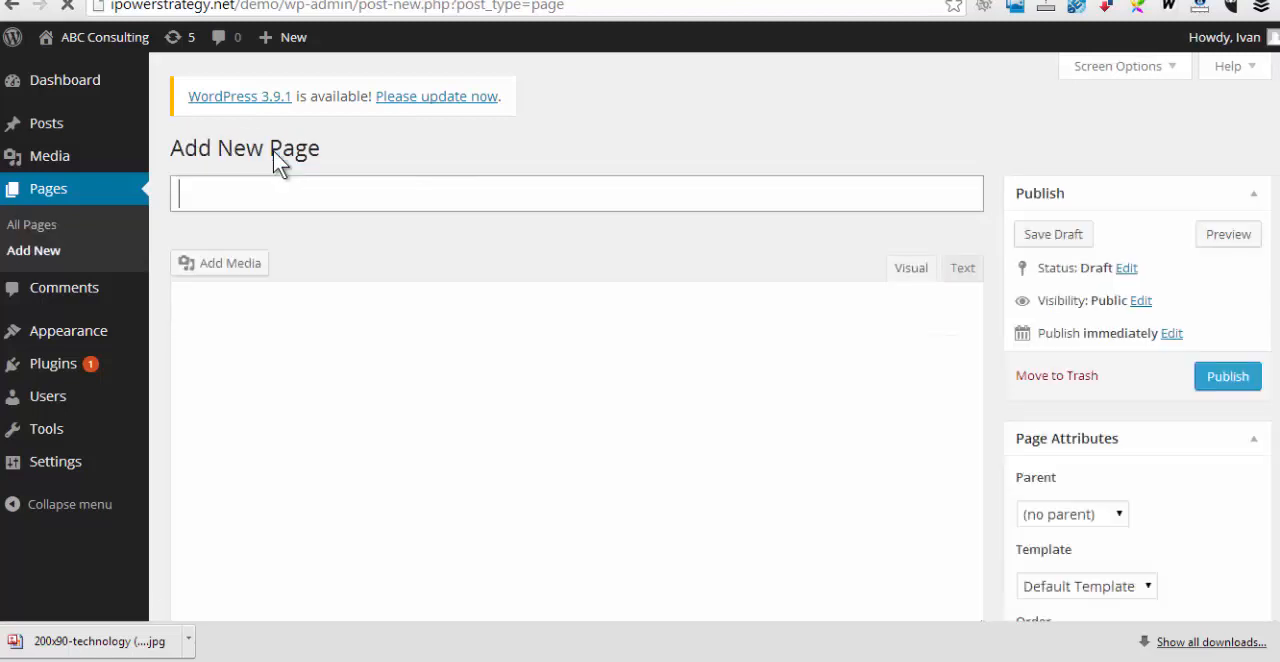
type("About")
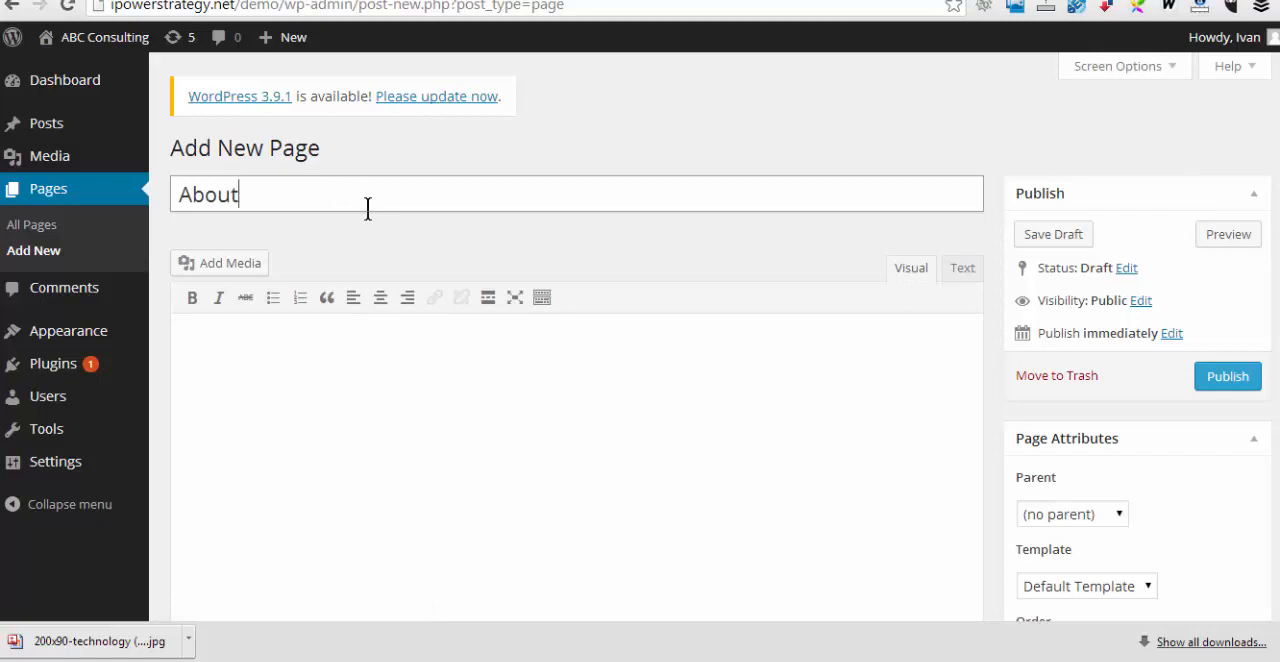
left_click(549, 474)
Set the About page's order to 1 in its page attributes
scroll(1160, 455, "down", 1)
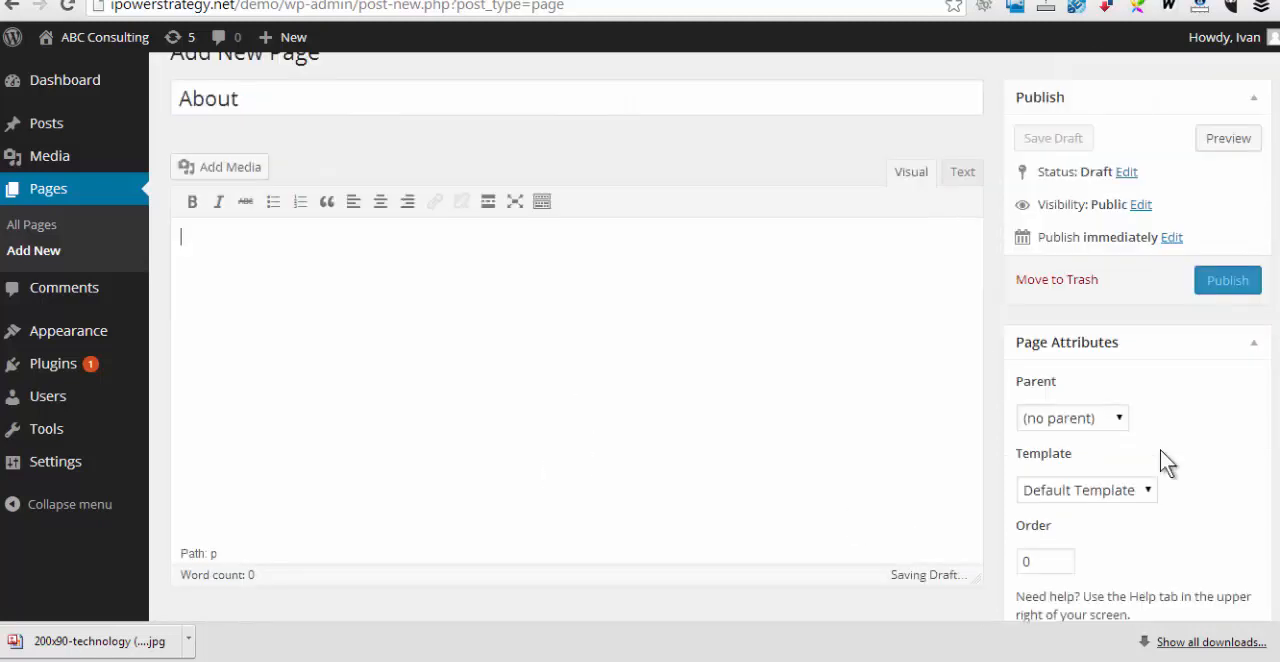
scroll(1163, 462, "down", 2)
scroll(1163, 462, "up", 1)
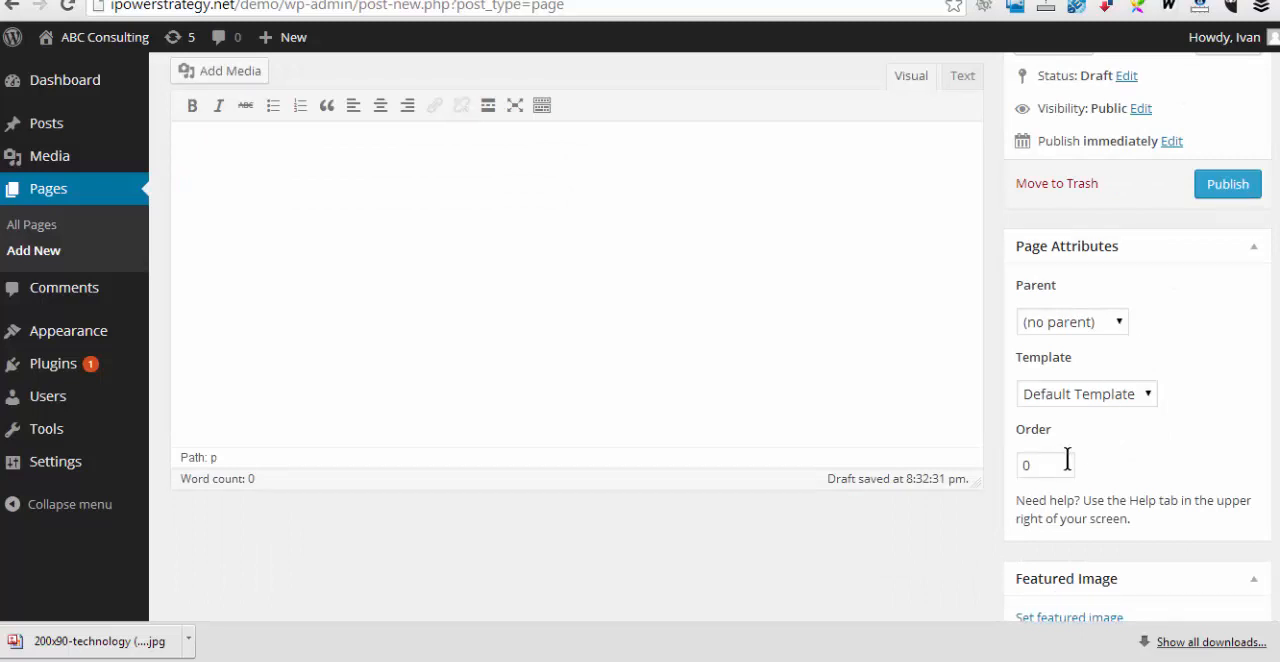
left_click_drag(1040, 466, 1012, 470)
type("1")
scroll(1164, 480, "down", 1)
left_click(1038, 364)
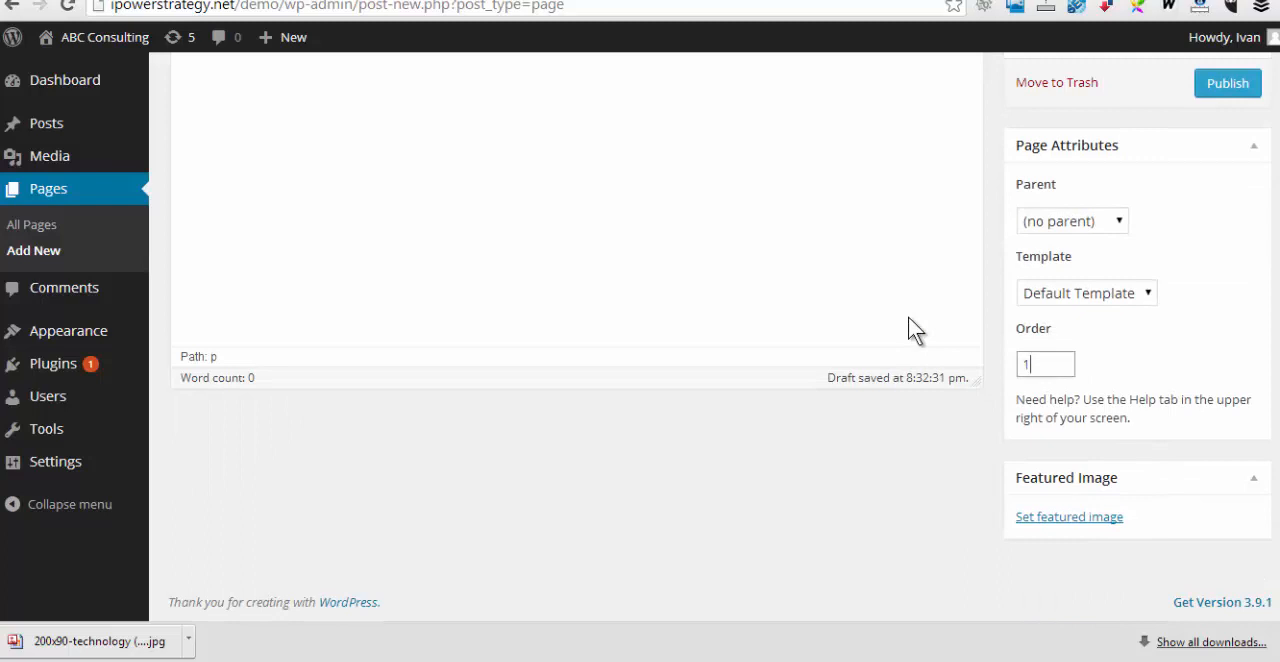
Paste the copied text into the About page's body and publish the page
scroll(908, 316, "up", 3)
left_click(224, 340)
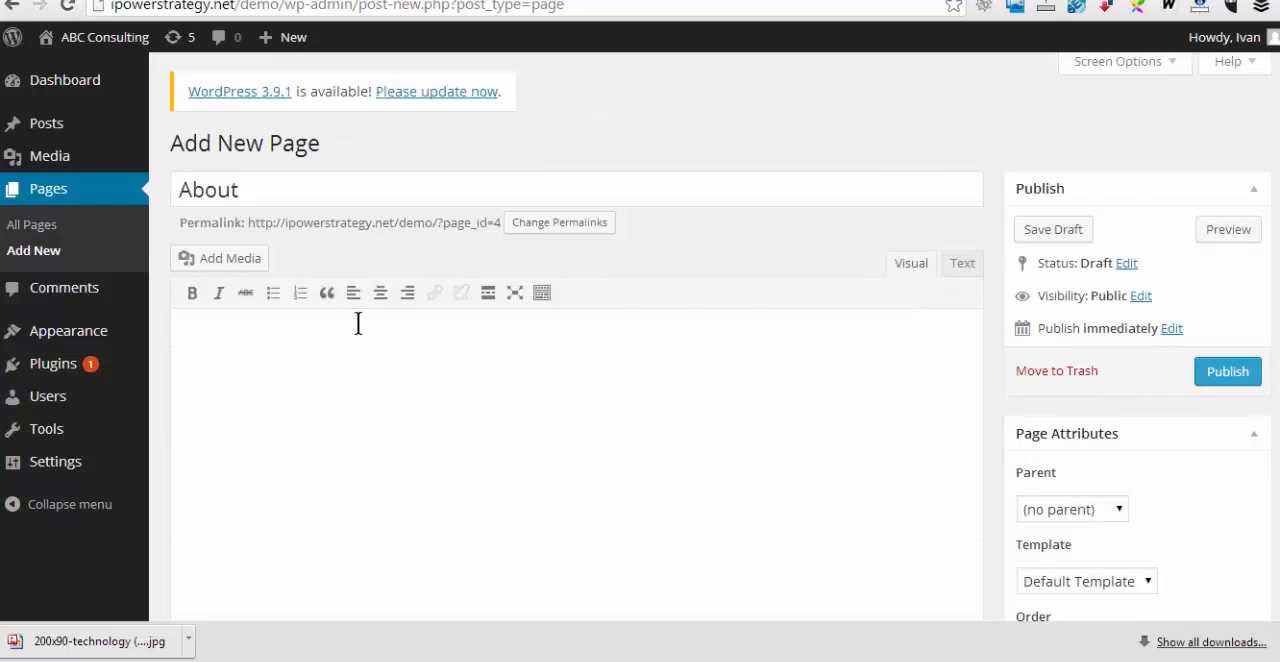
type("ABC Consulting is ....")
left_click(1217, 373)
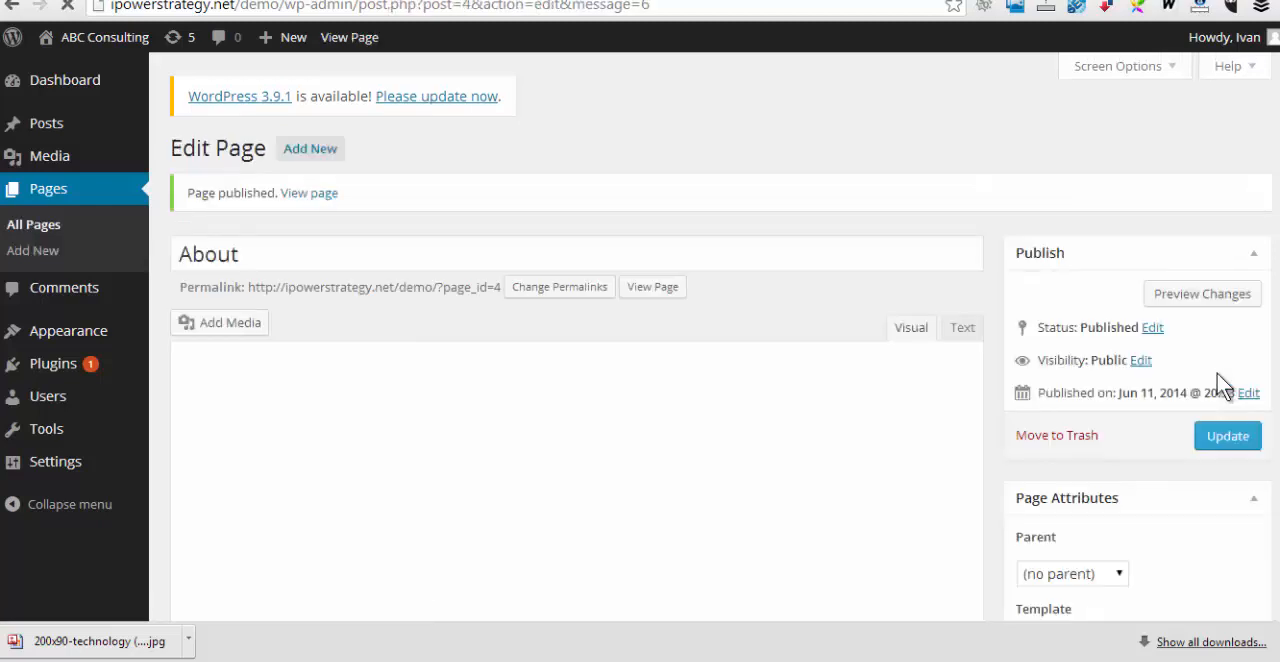
Create a new page titled Research with the body text "We will do marketing research for your business..."
left_click(310, 152)
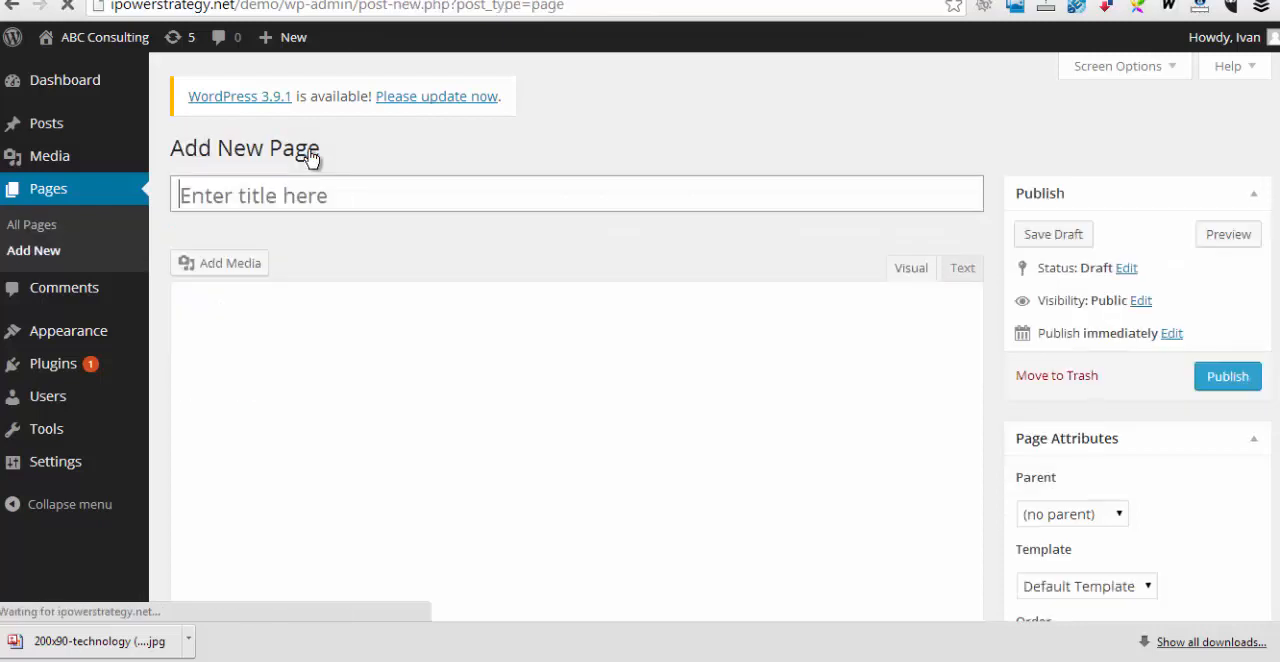
left_click(288, 197)
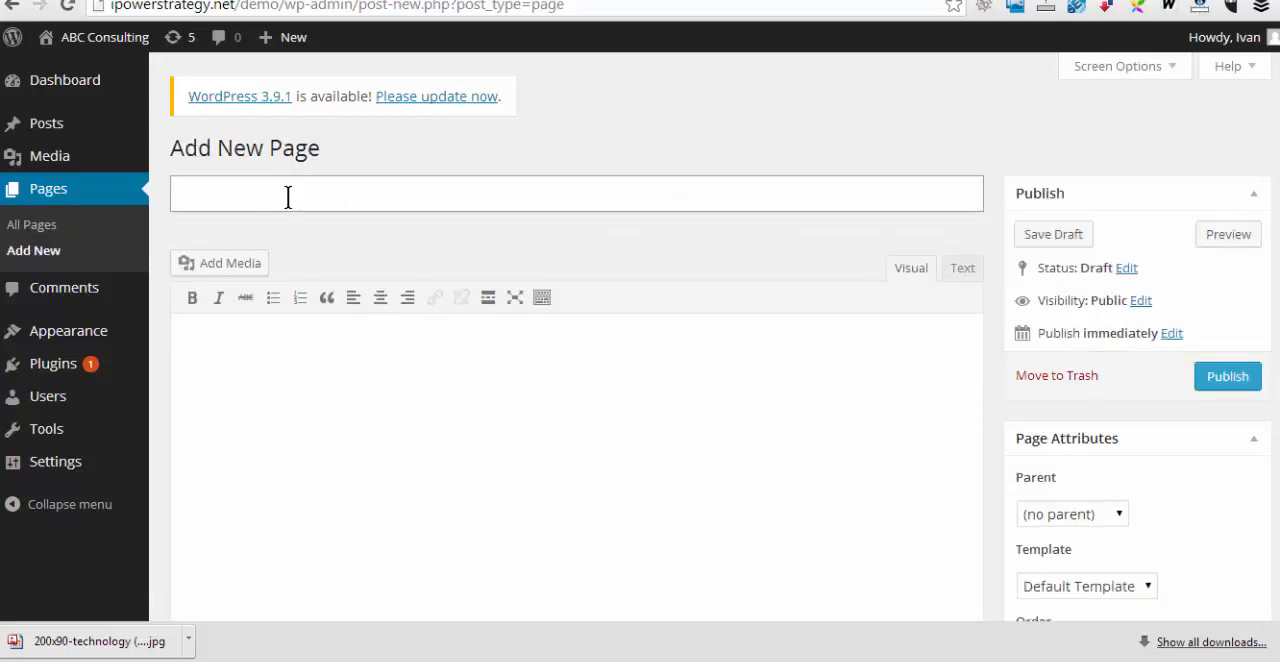
type("Research")
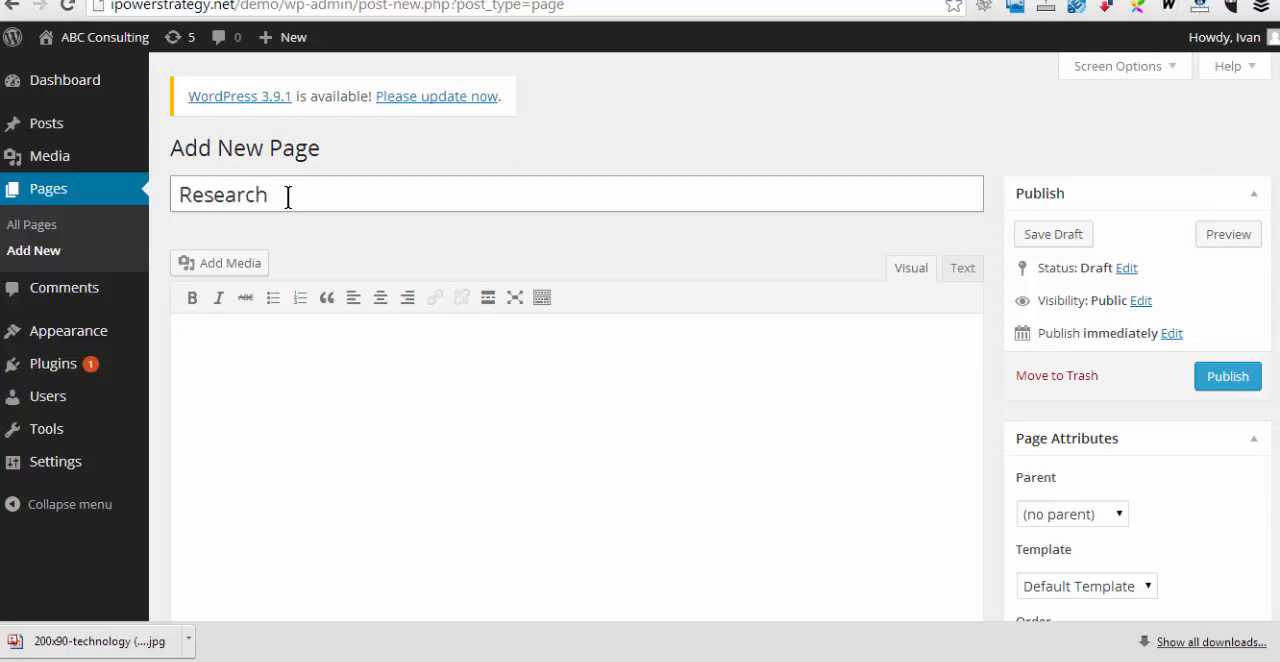
left_click(266, 340)
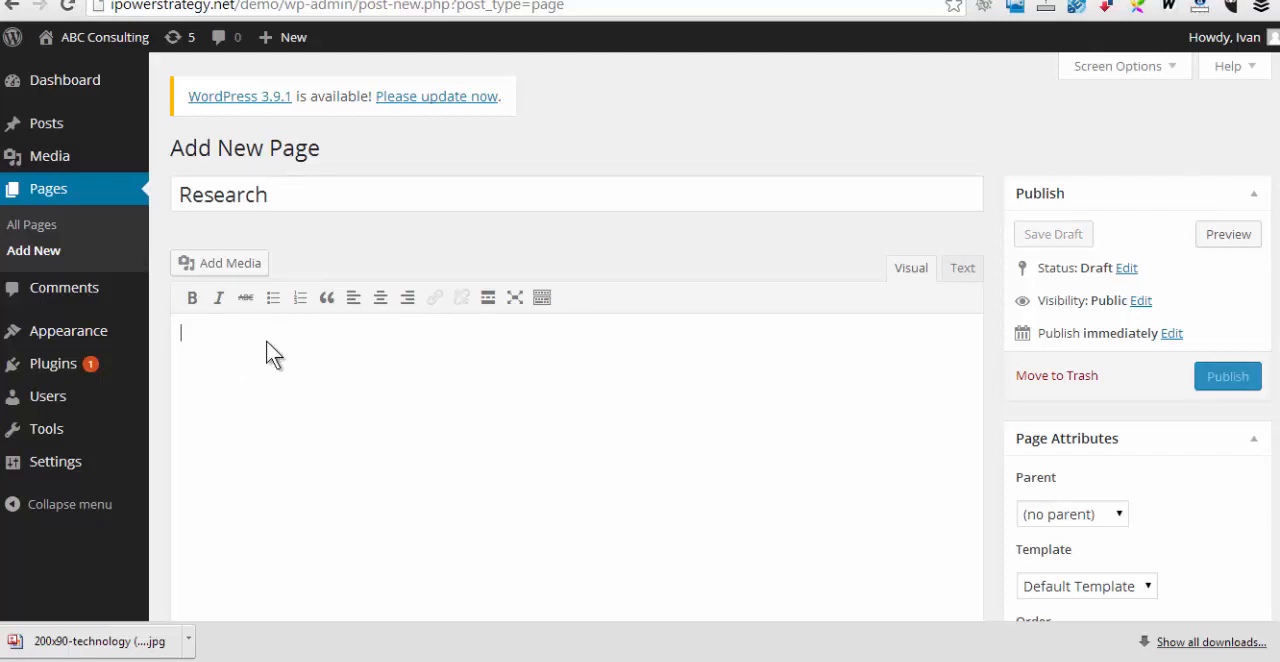
type("We will do ma")
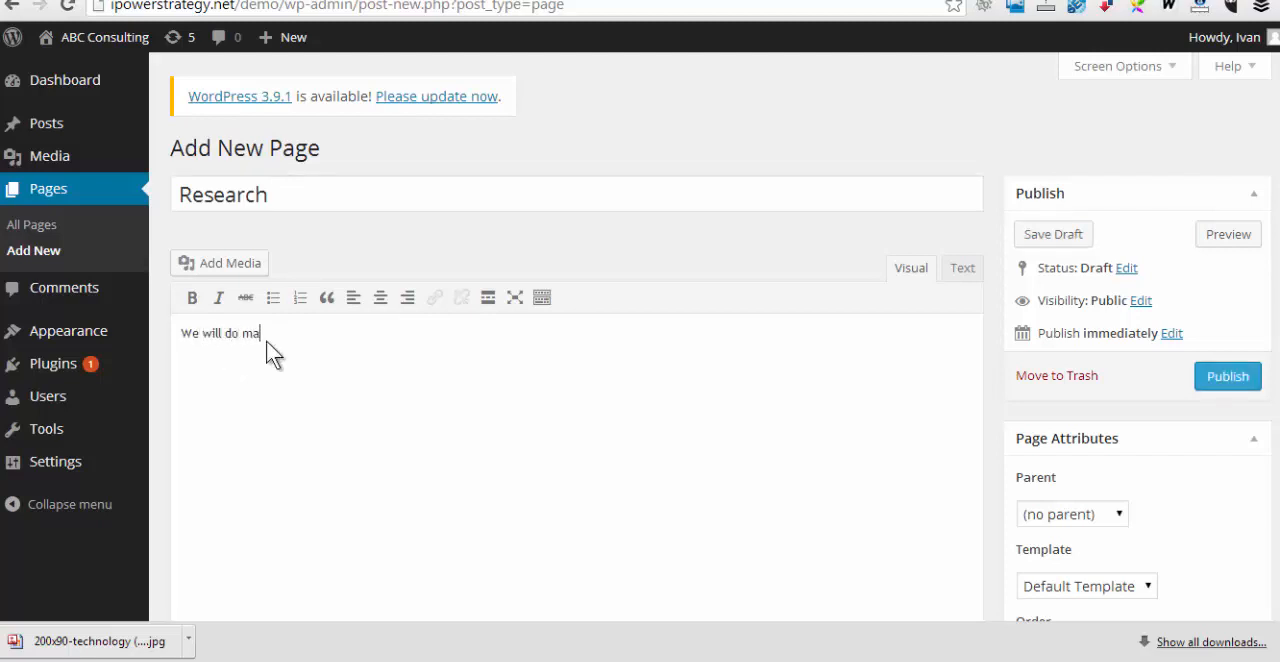
type("rketing research hfor y")
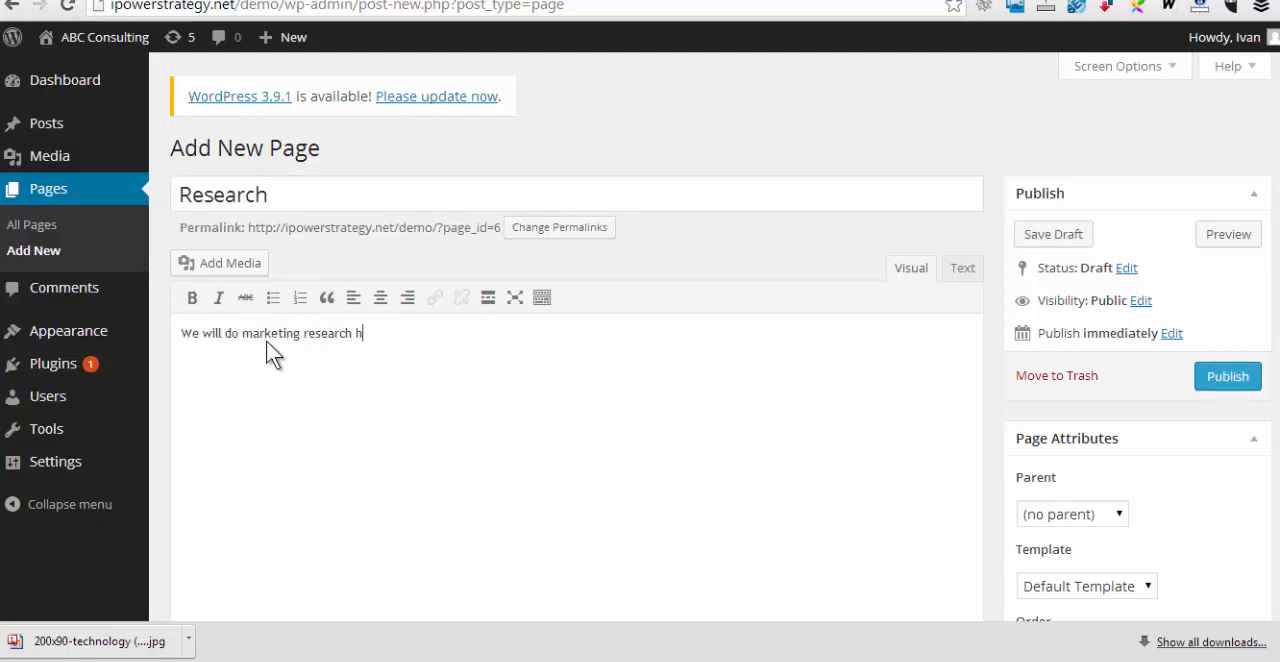
key("BackSpace")
key("BackSpace")
key("BackSpace")
key("BackSpace")
key("BackSpace")
key("BackSpace")
type("for your business.")
Set the Research page's order to 2 and publish the page
scroll(1115, 511, "down", 2)
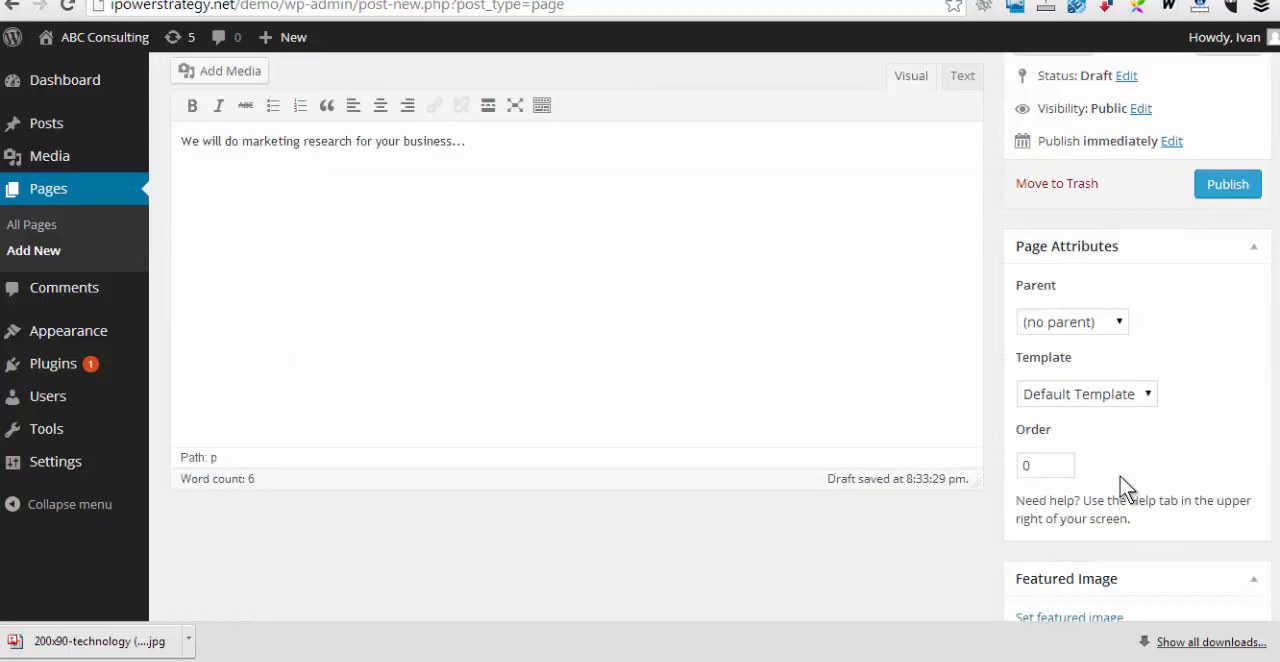
double_click(1018, 466)
type("2")
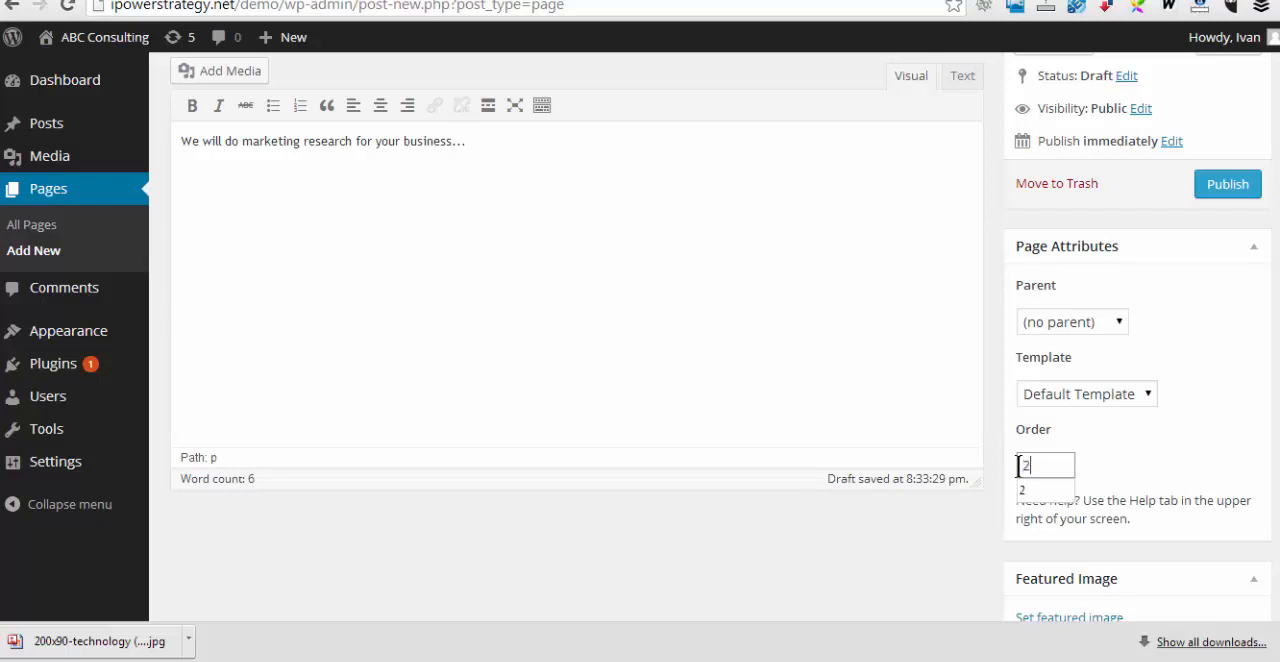
left_click(1228, 186)
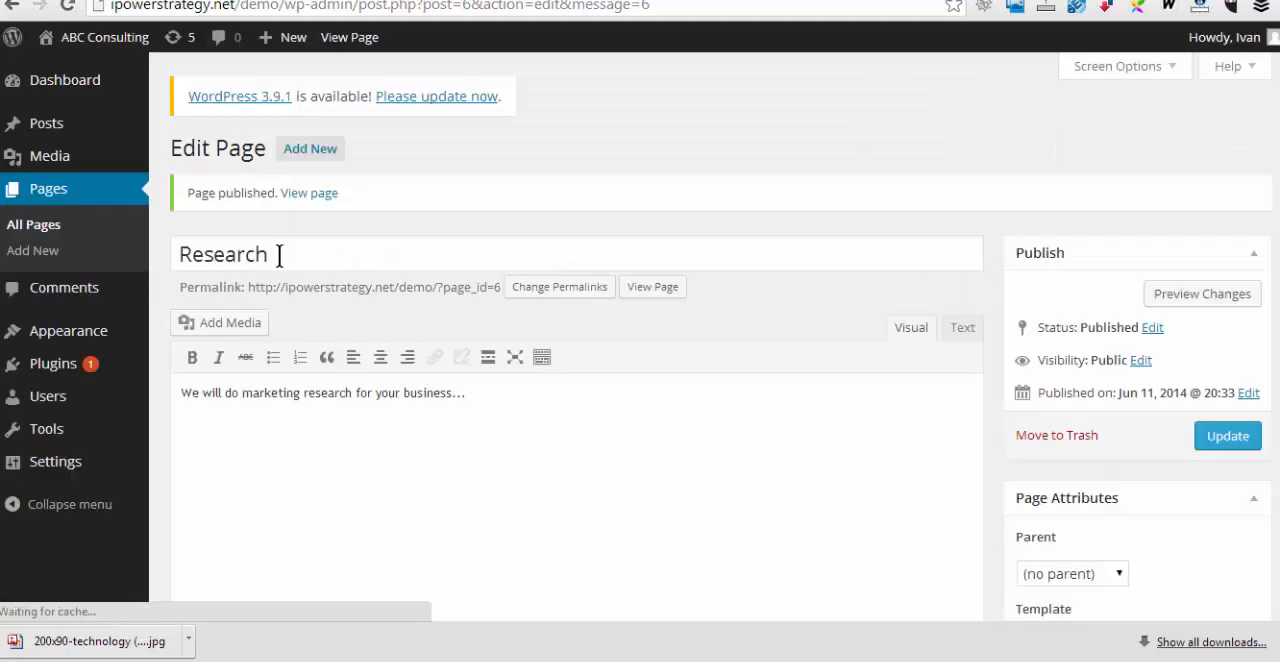
Create a new page titled Business plans with the body text "We will create business plans for your company..."
left_click(320, 152)
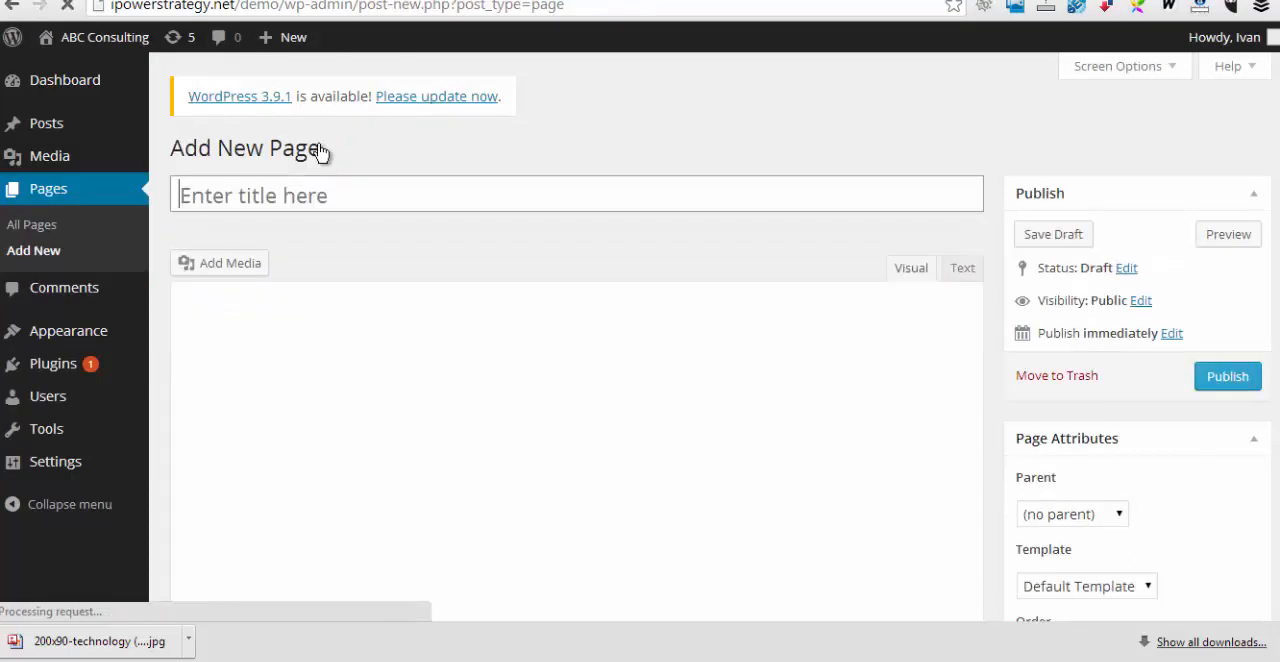
type("Business plans")
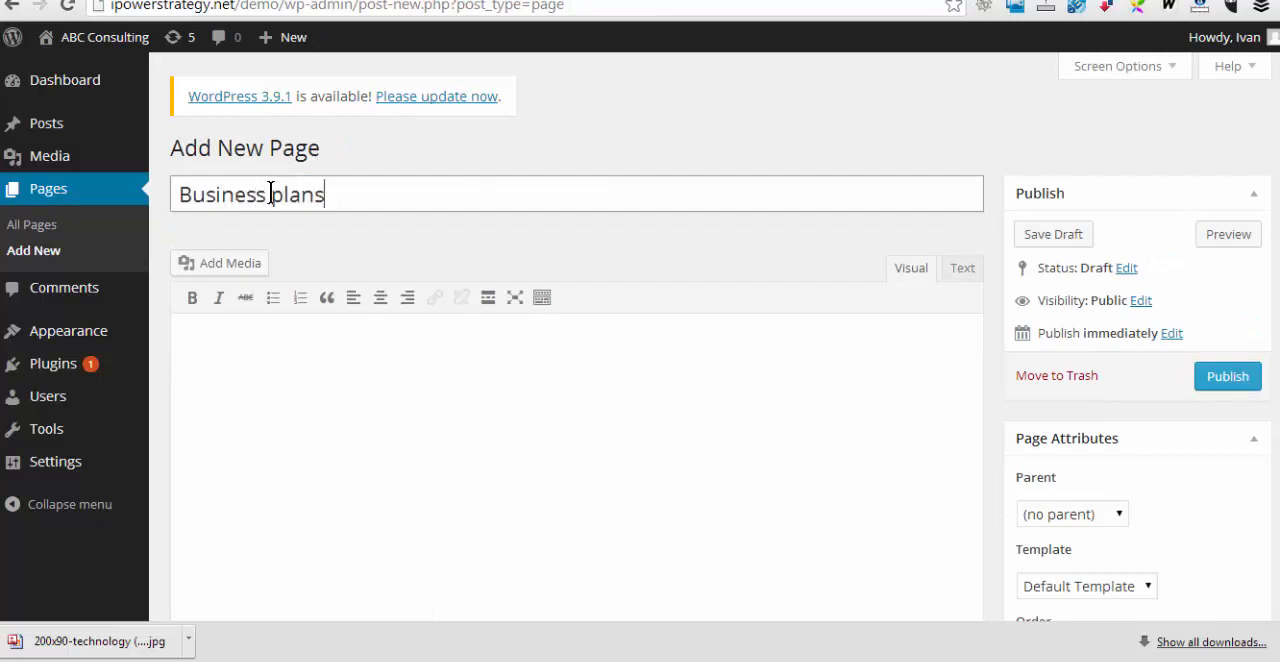
left_click(250, 358)
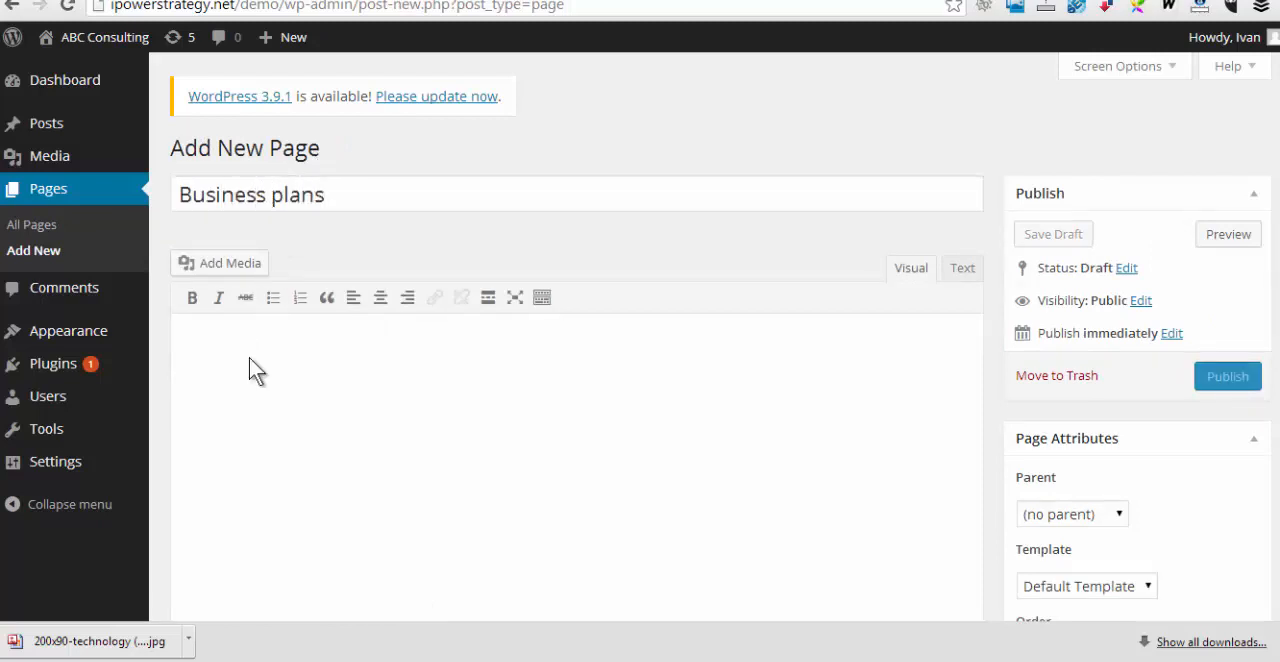
type("We will create business plans")
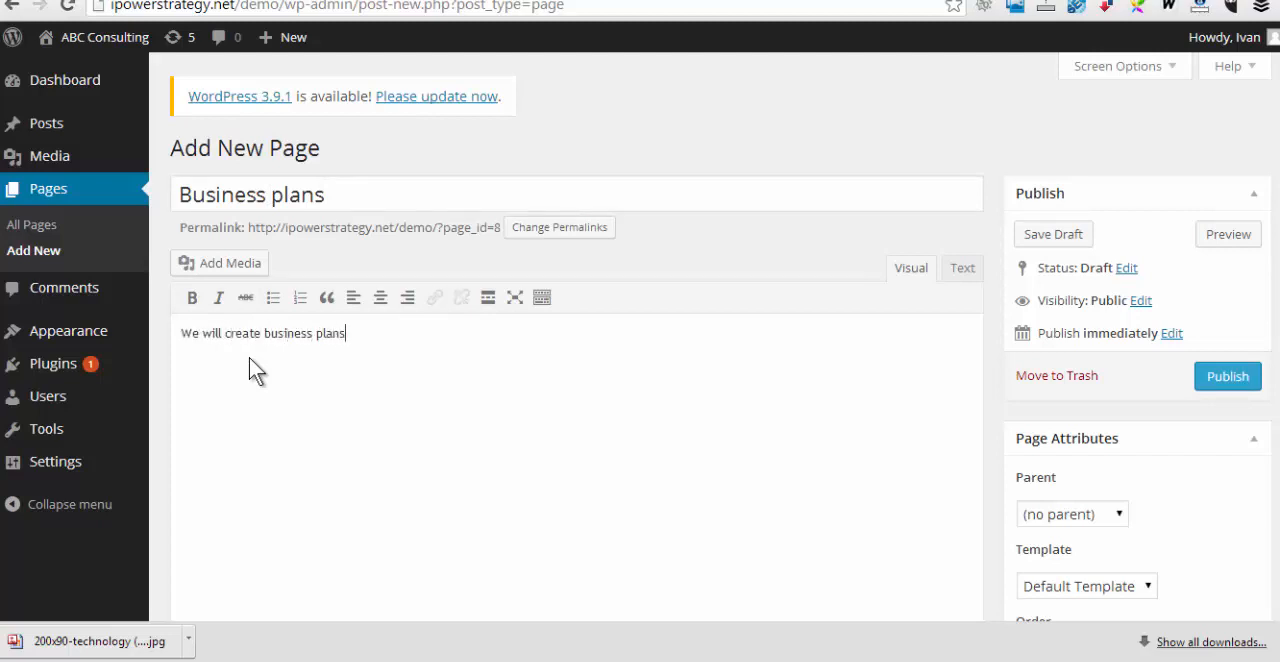
type(" for your ")
type("company...")
Set the Business plans page's order to 3 and publish the page
scroll(1080, 570, "down", 2)
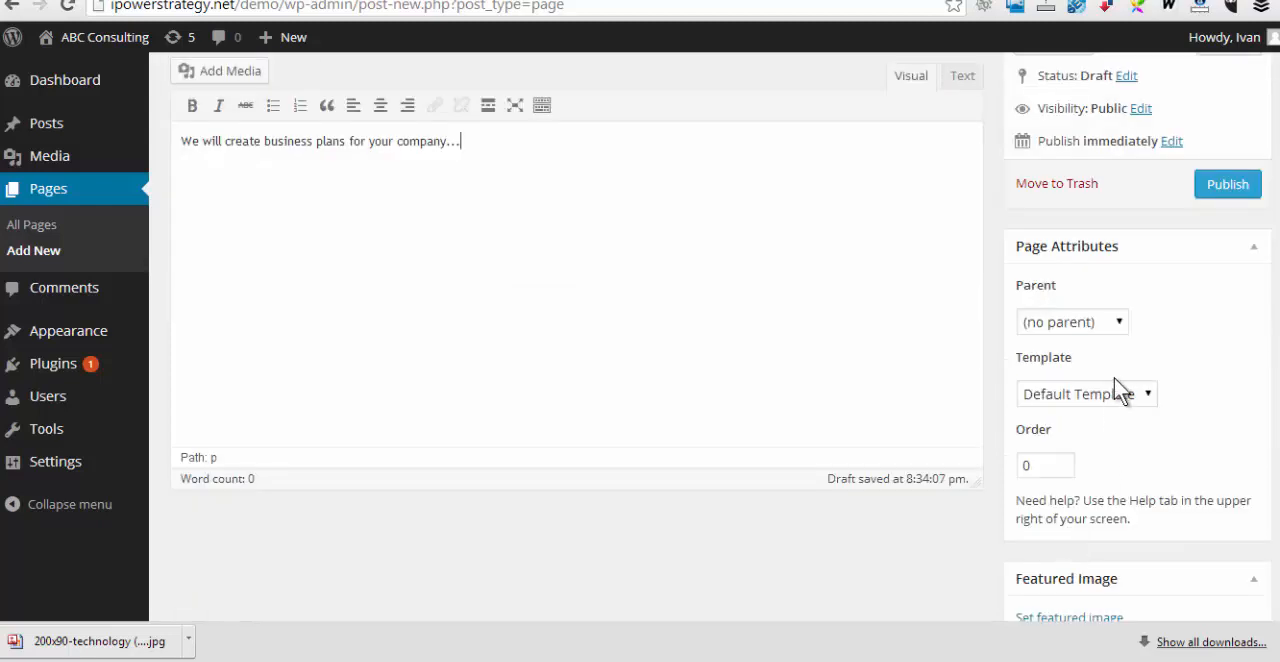
left_click_drag(1063, 462, 1015, 475)
type("3")
left_click(1238, 190)
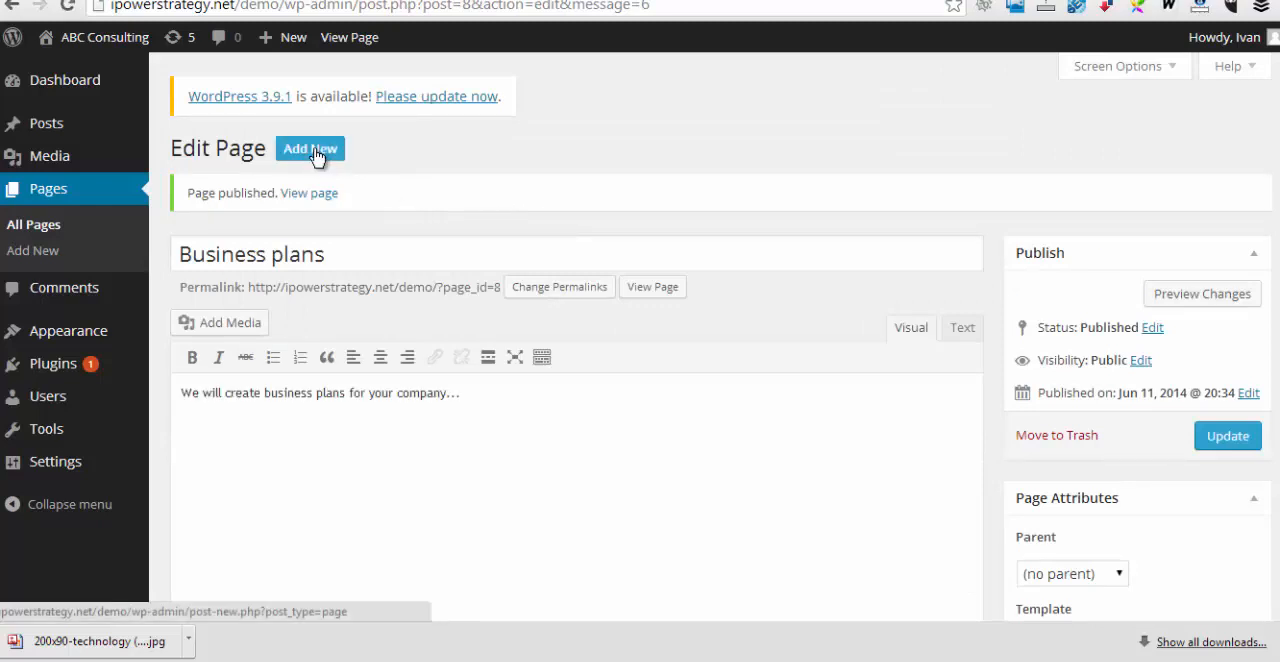
Create a new page titled Advertising with the body text "We will create an advertising campaign for you..."
left_click(315, 155)
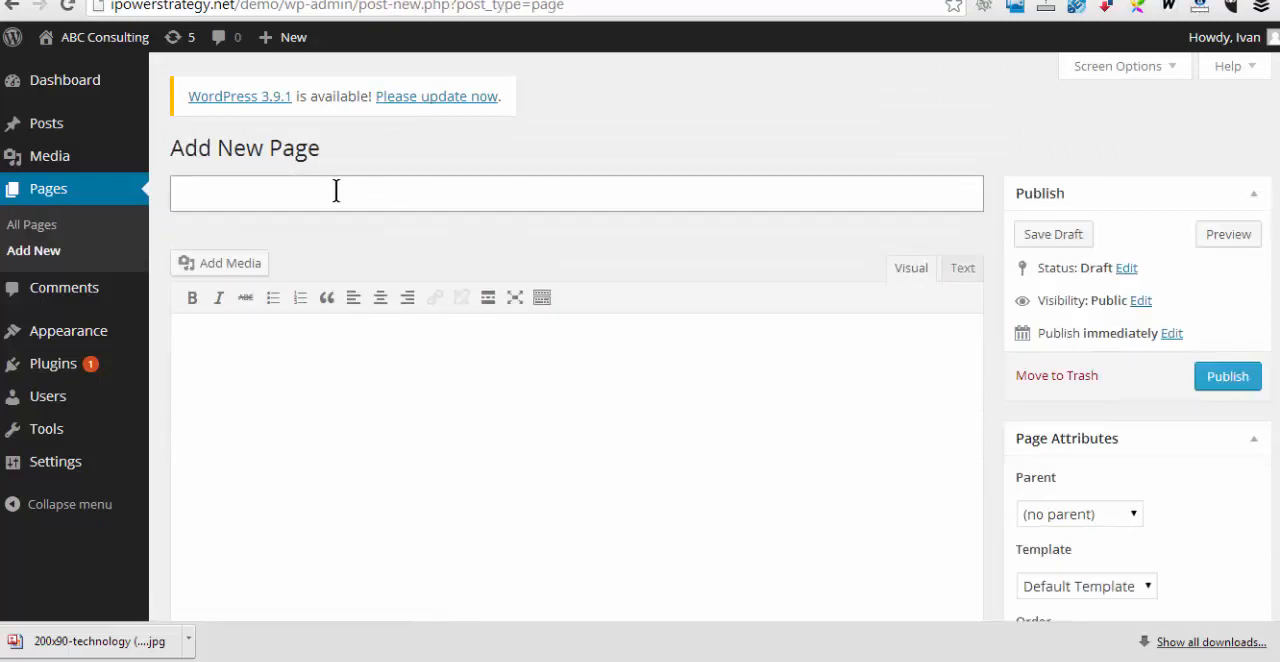
type("Advertising")
key("Tab")
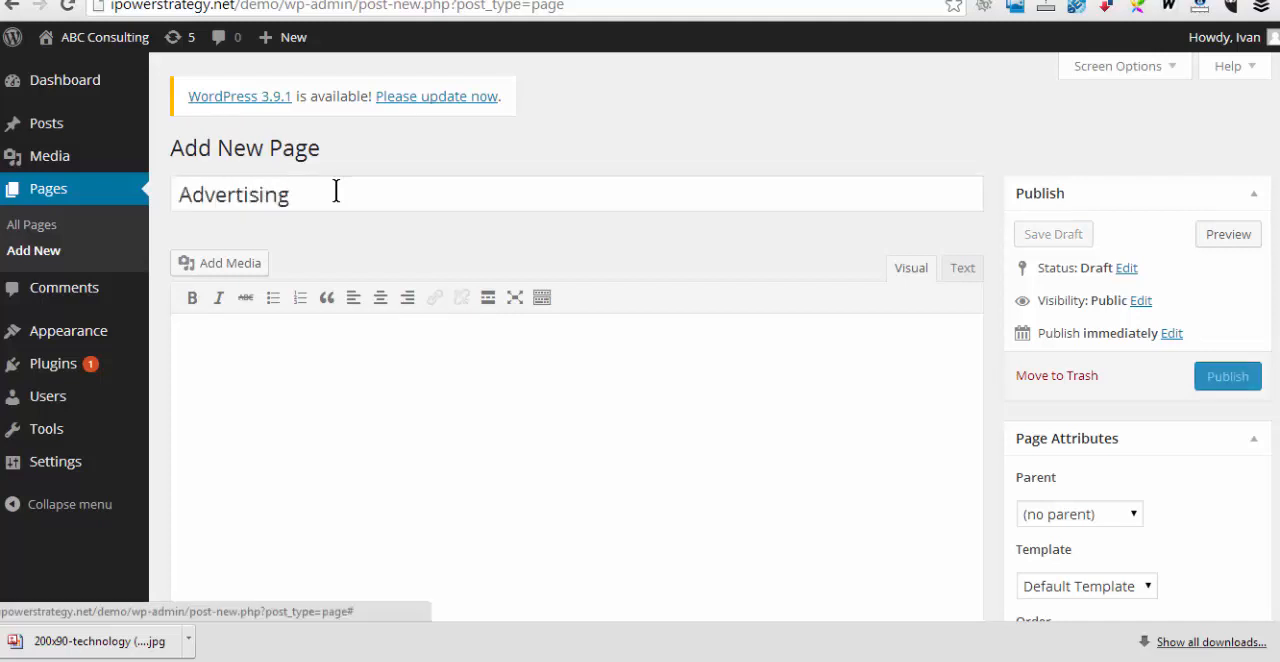
type("We wi")
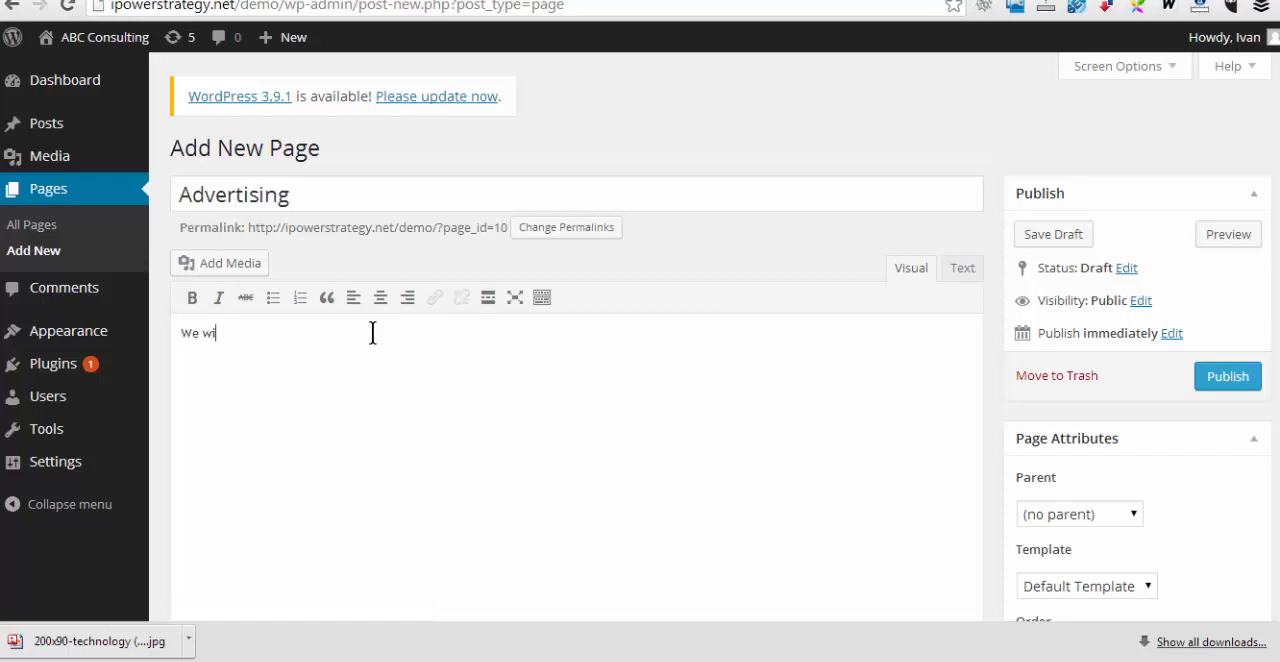
type("ll create an advertising campaign for you...")
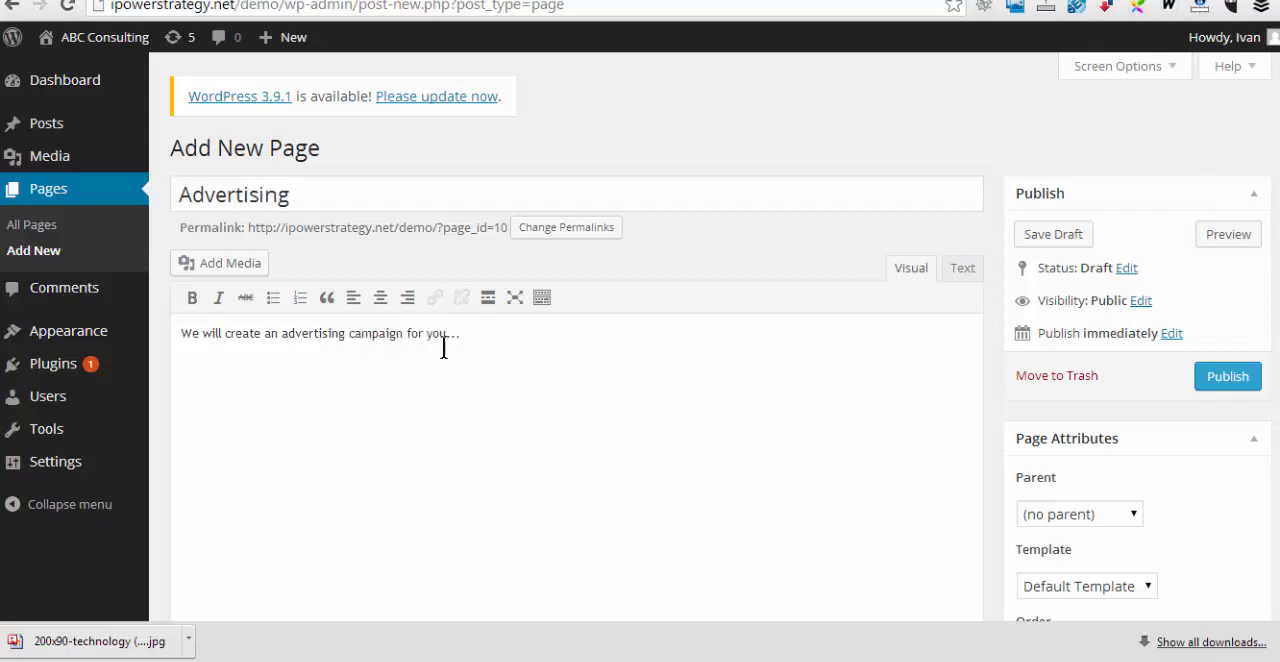
Set the Advertising page's order to 4 and publish the page
scroll(1108, 530, "down", 2)
double_click(1041, 472)
type("4")
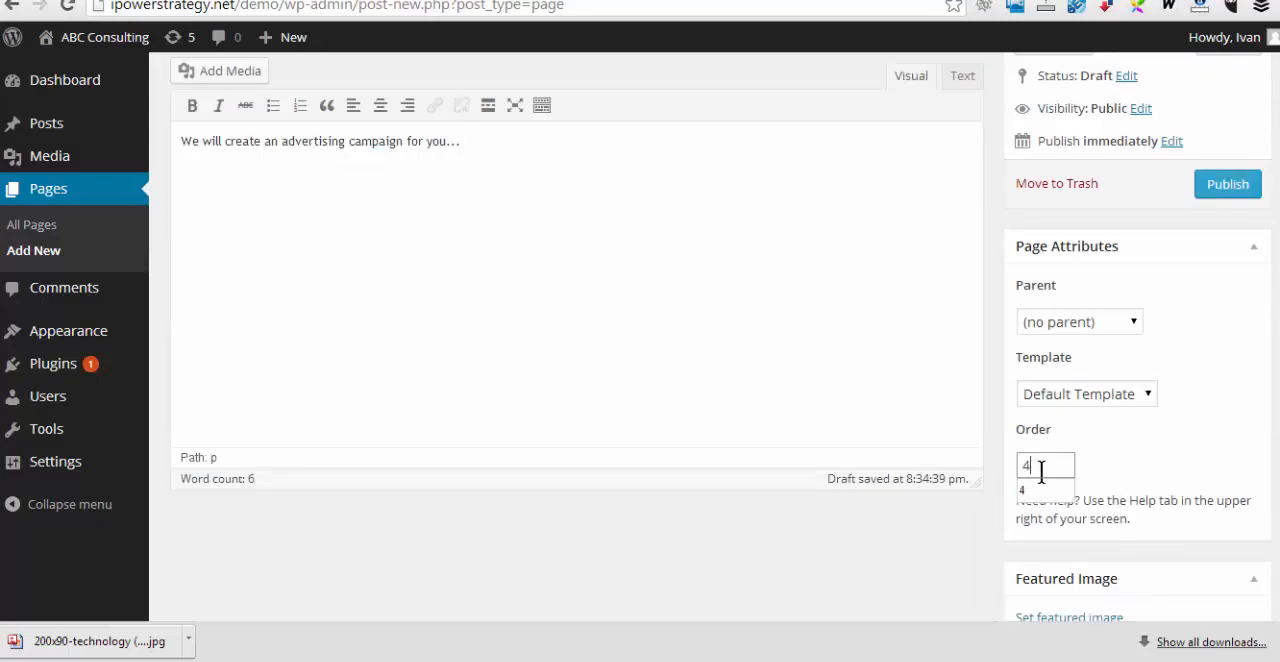
left_click(1220, 196)
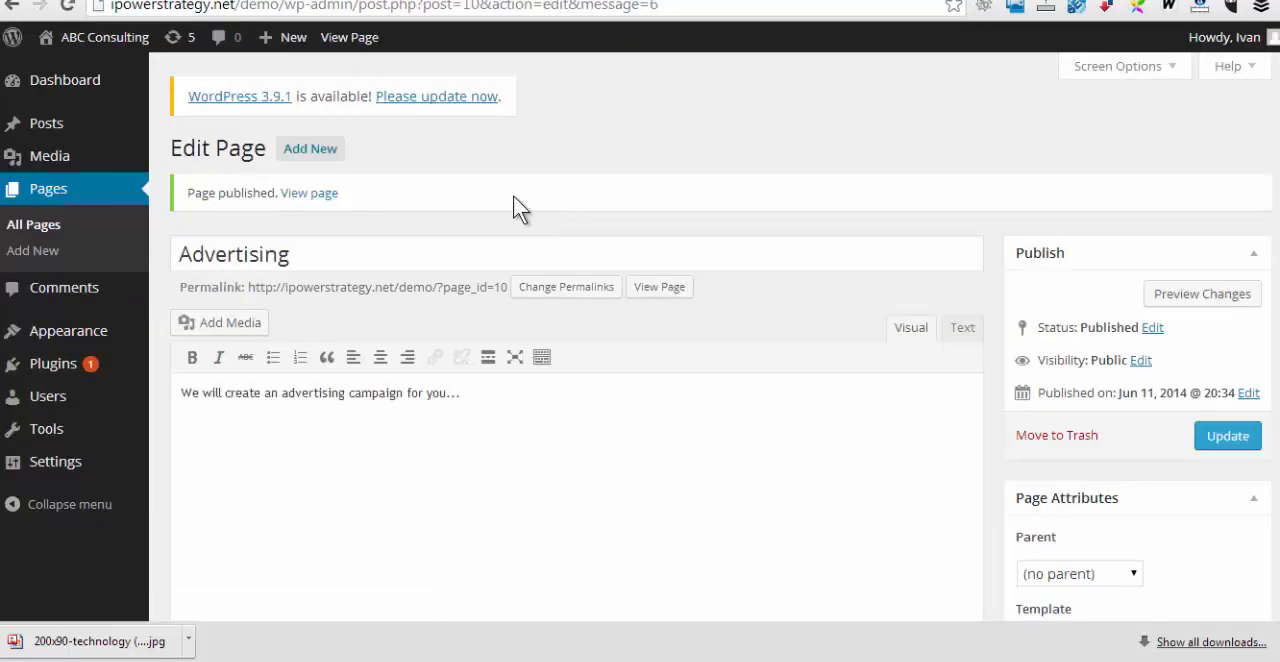
Create a new page titled Contact page with the body text "Contact us at xxx-xxx-xxxx"
left_click(338, 148)
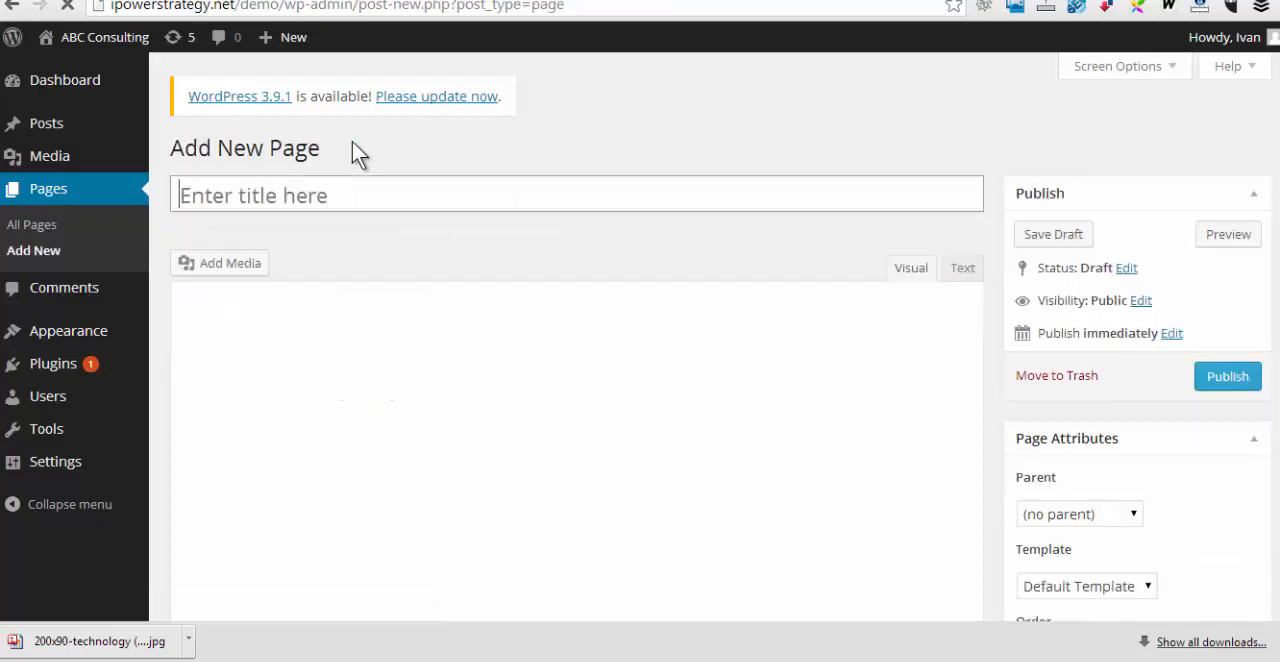
left_click(269, 189)
type("Co")
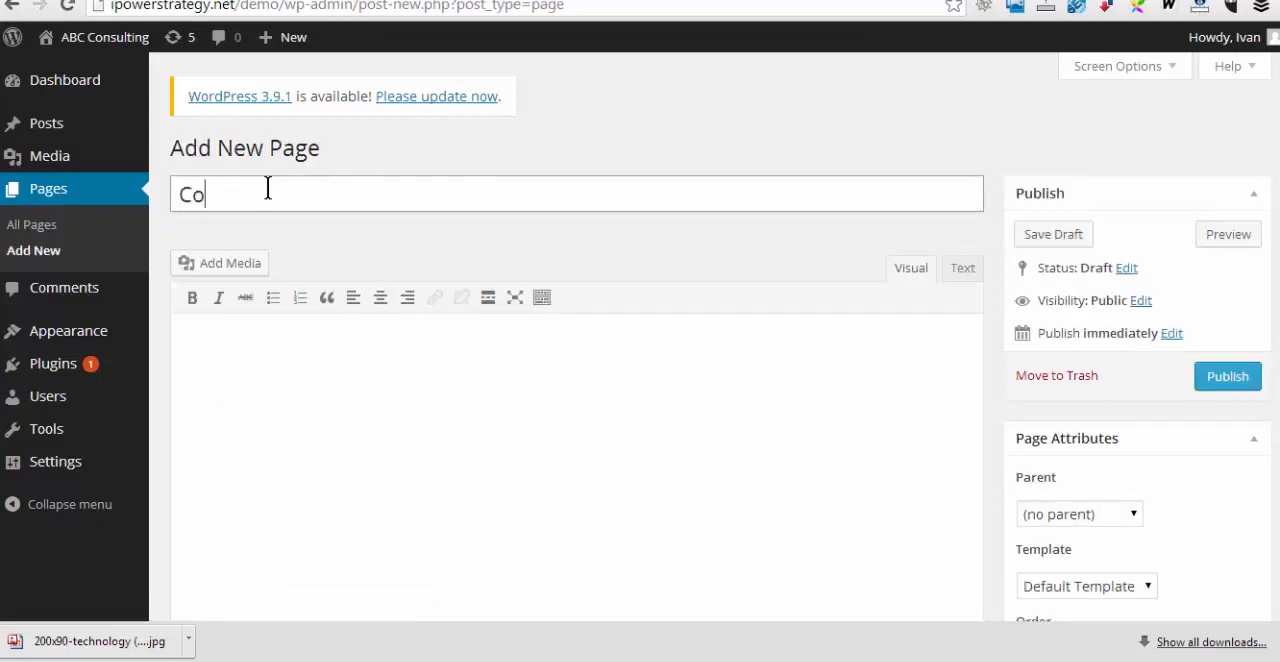
type("ntact page")
left_click(307, 351)
type("Co")
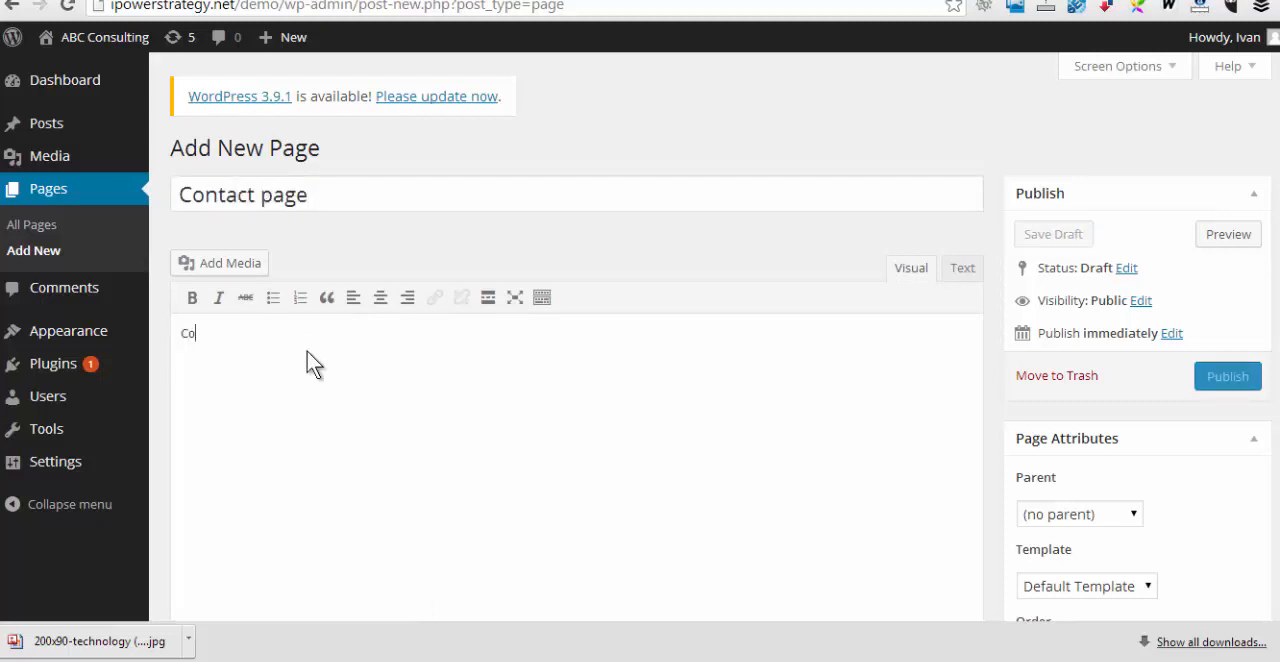
type("ntact us at xxx-xxx-xxxx")
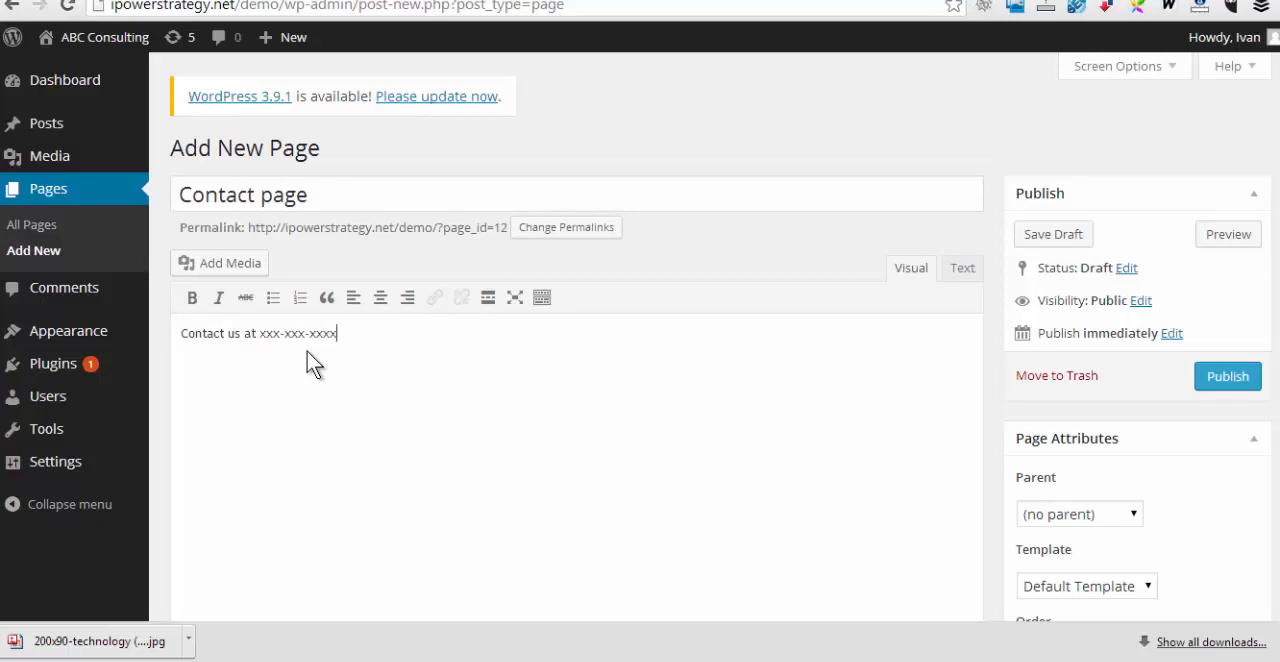
Set the Contact page's order to 5 and publish the page
scroll(1113, 503, "down", 1)
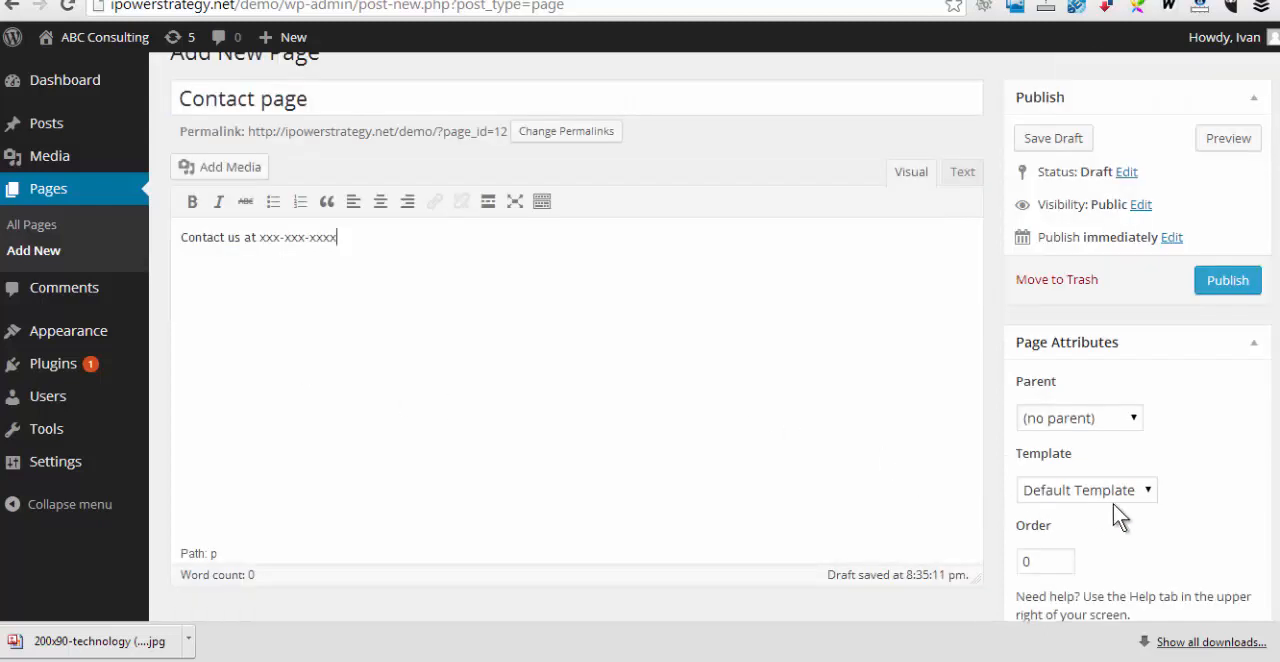
double_click(1038, 561)
type("5")
left_click(1226, 280)
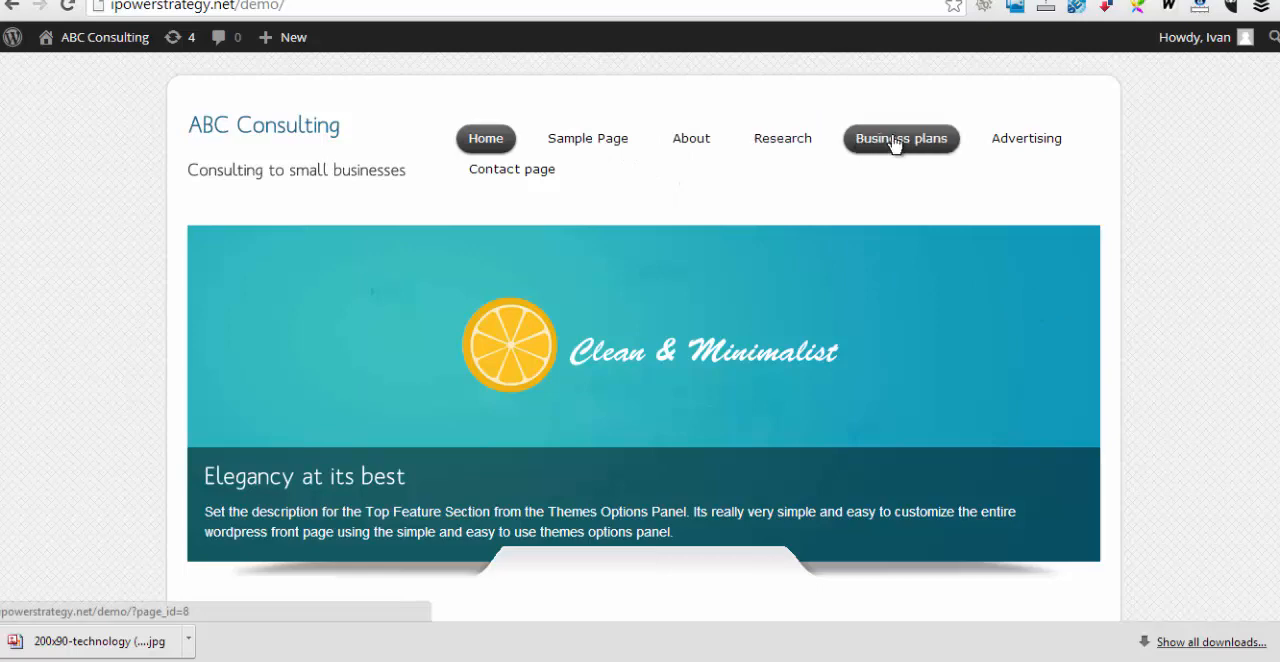
Open the site's navigation menu for editing and remove the Sample Page item from its structure
mouse_move(1025, 146)
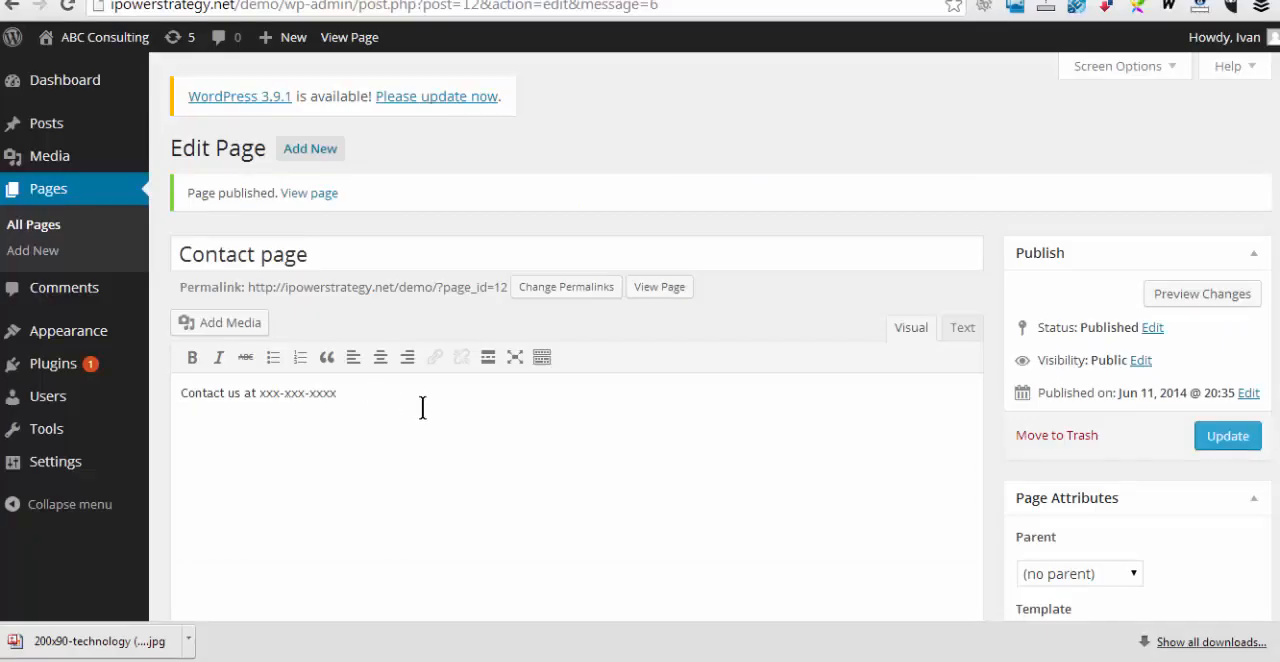
left_click(72, 340)
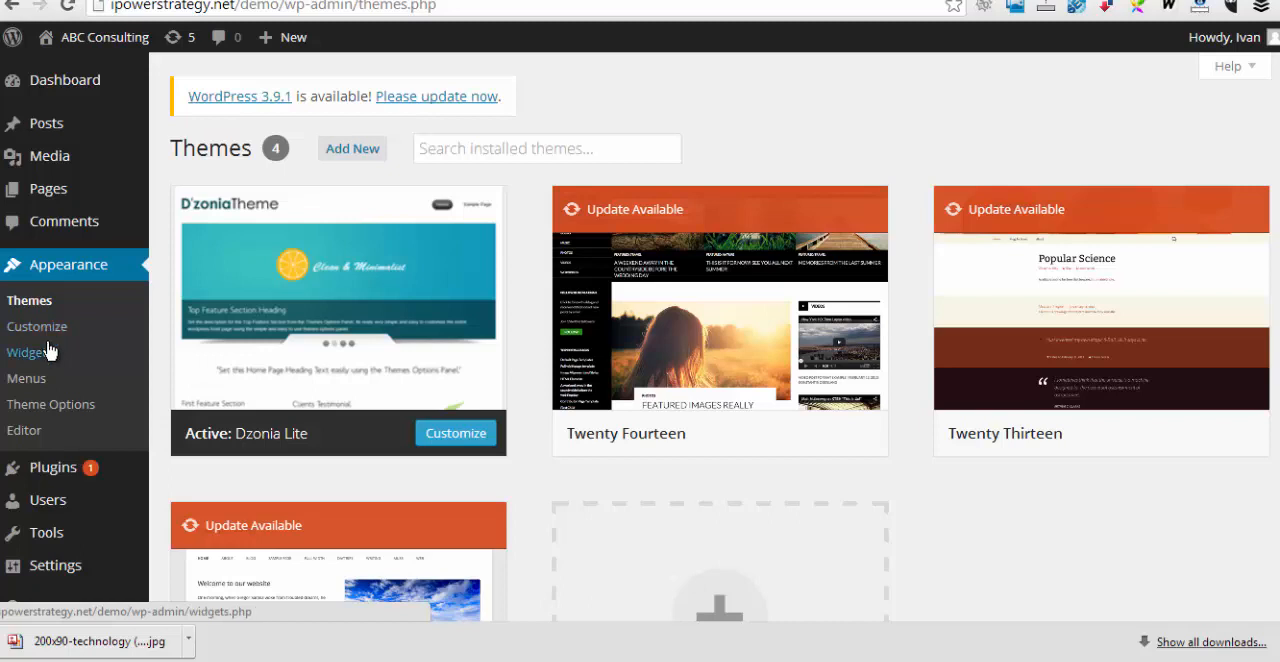
left_click(35, 379)
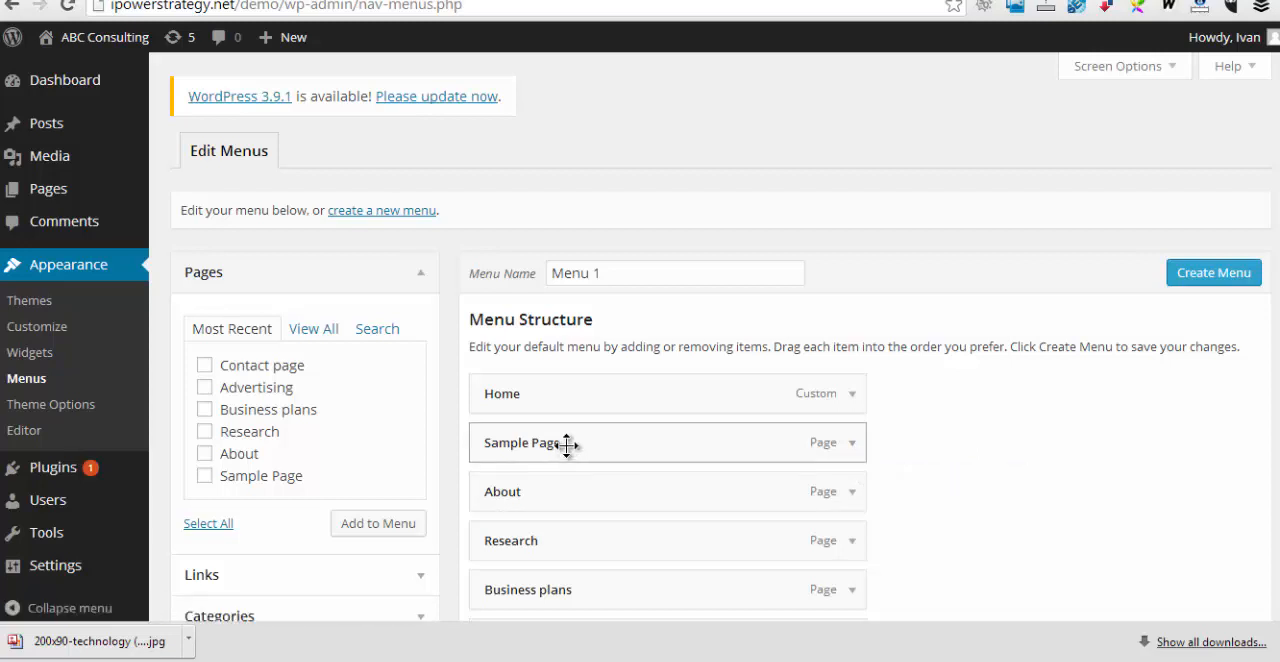
left_click(853, 444)
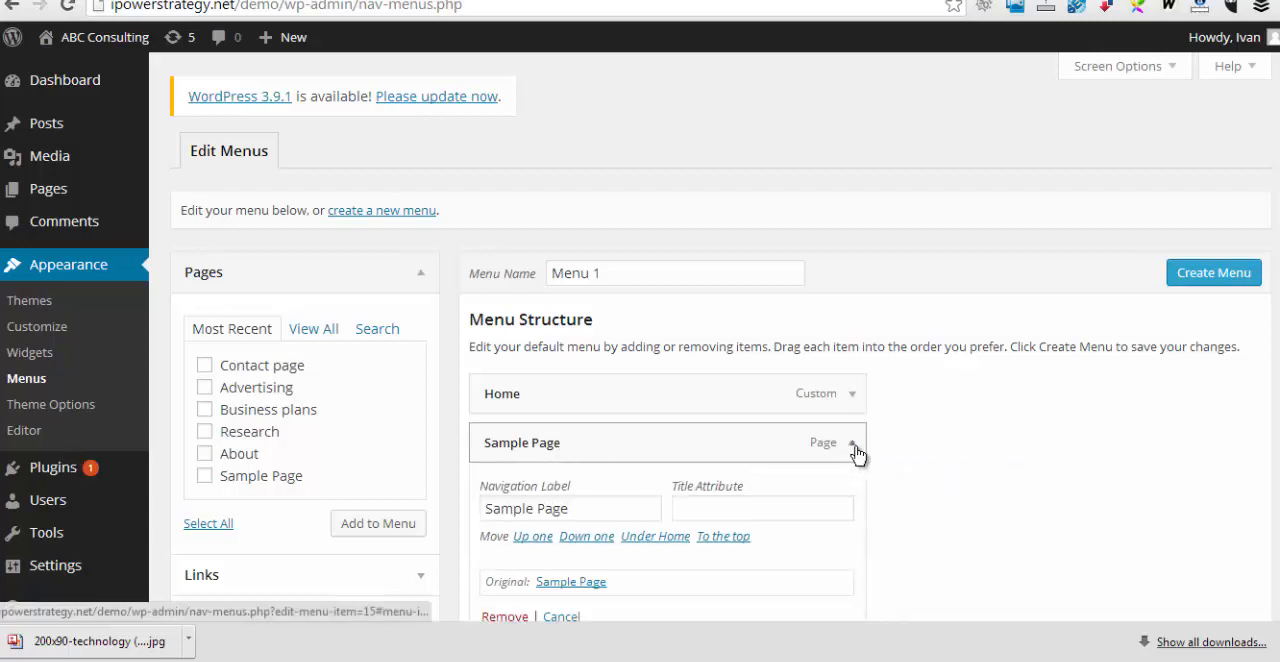
left_click(505, 618)
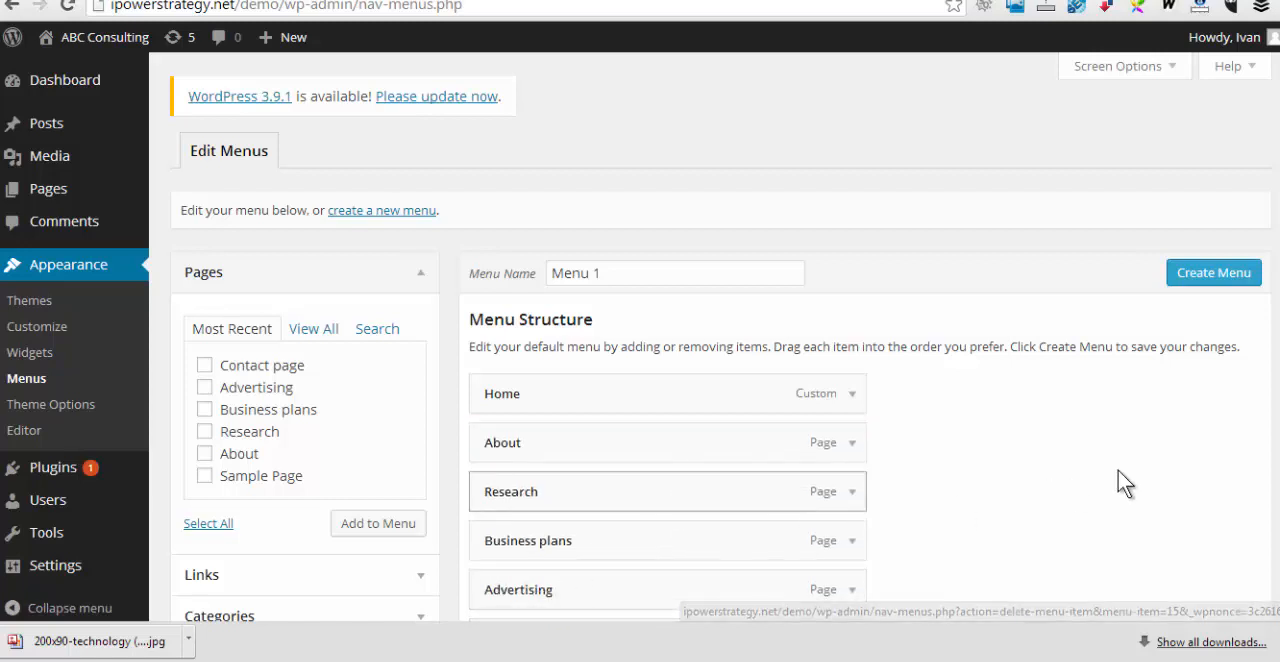
scroll(1159, 435, "down", 1)
scroll(1159, 450, "down", 1)
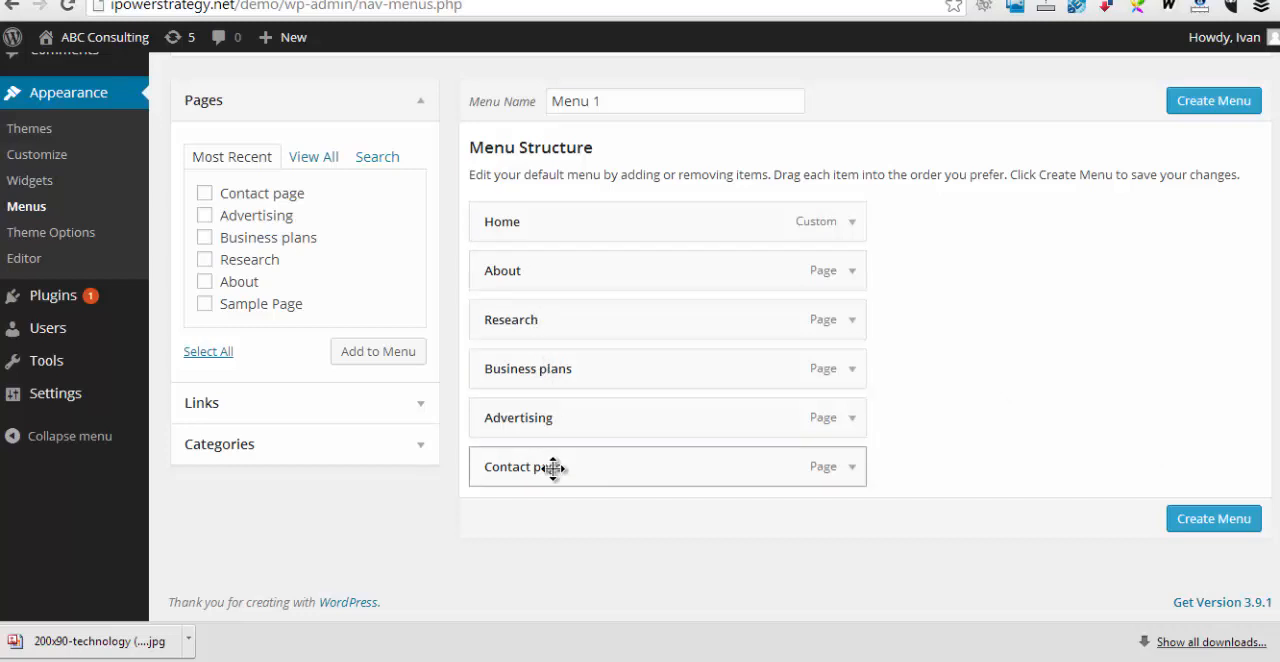
Try repositioning the Contact page and Research items within the menu structure
scroll(567, 490, "up", 1)
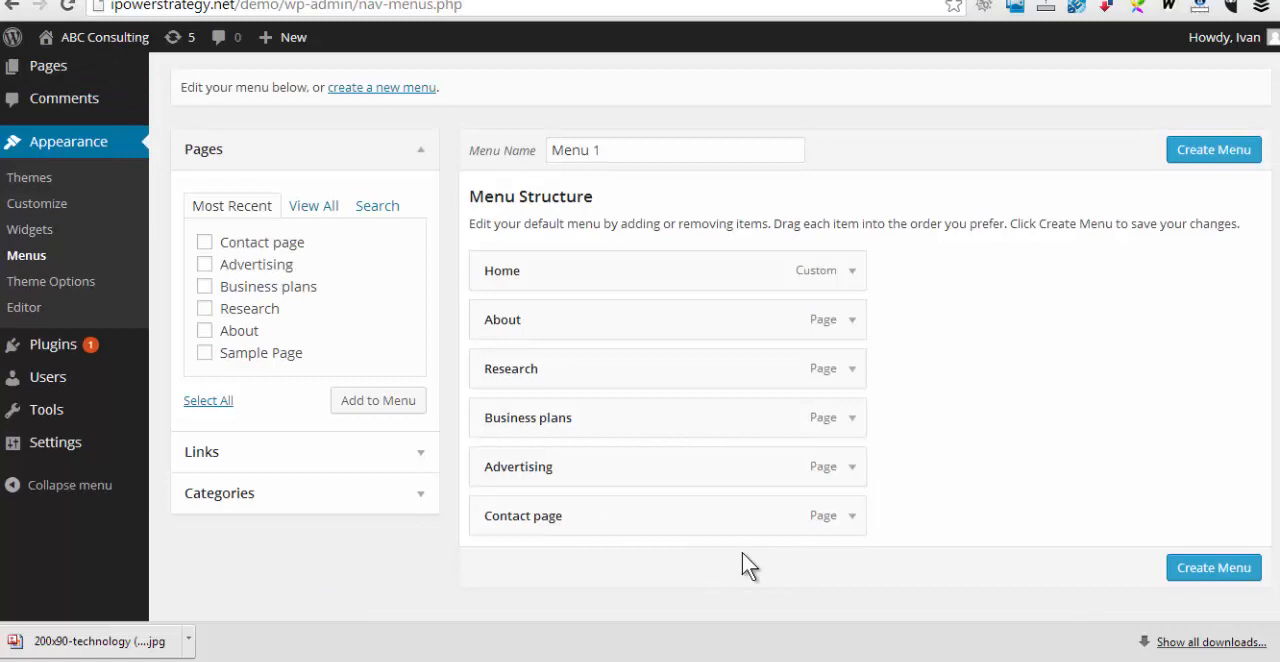
left_click_drag(528, 513, 590, 514)
mouse_move(517, 366)
left_mouse_down()
mouse_move(563, 366)
mouse_move(541, 374)
left_mouse_up()
left_click_drag(579, 520, 548, 520)
Add Sample Page to the menu structure from the full page list and remove it again
left_click(308, 207)
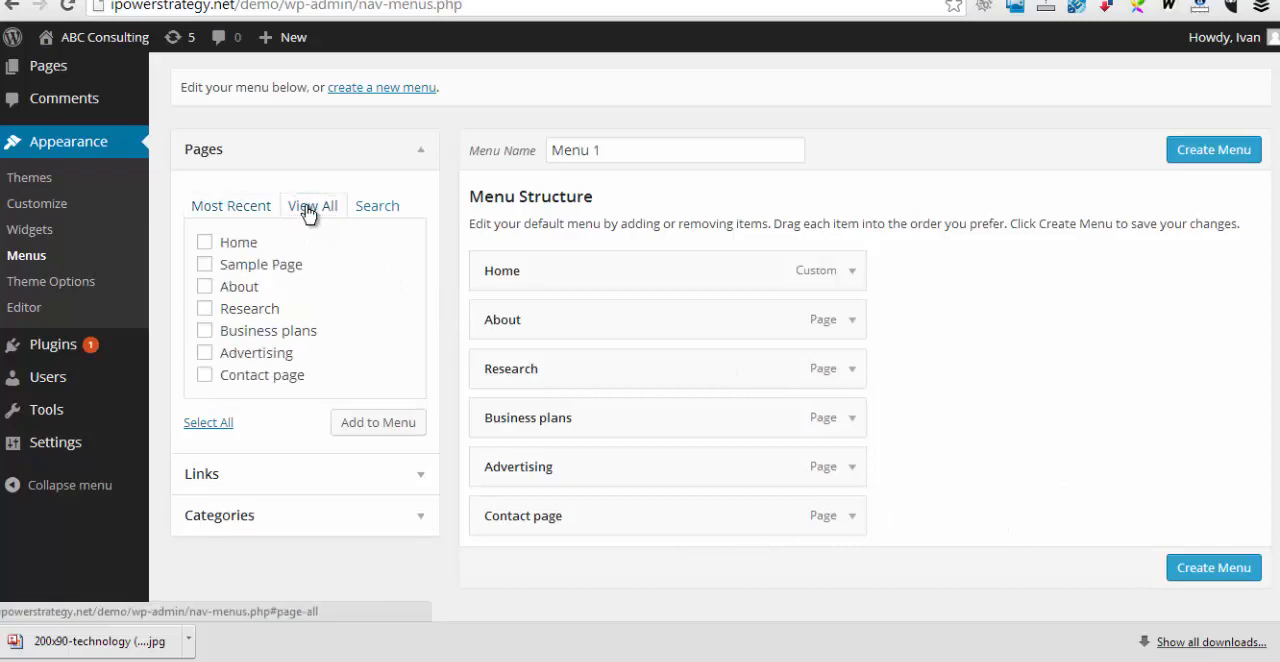
left_click(204, 266)
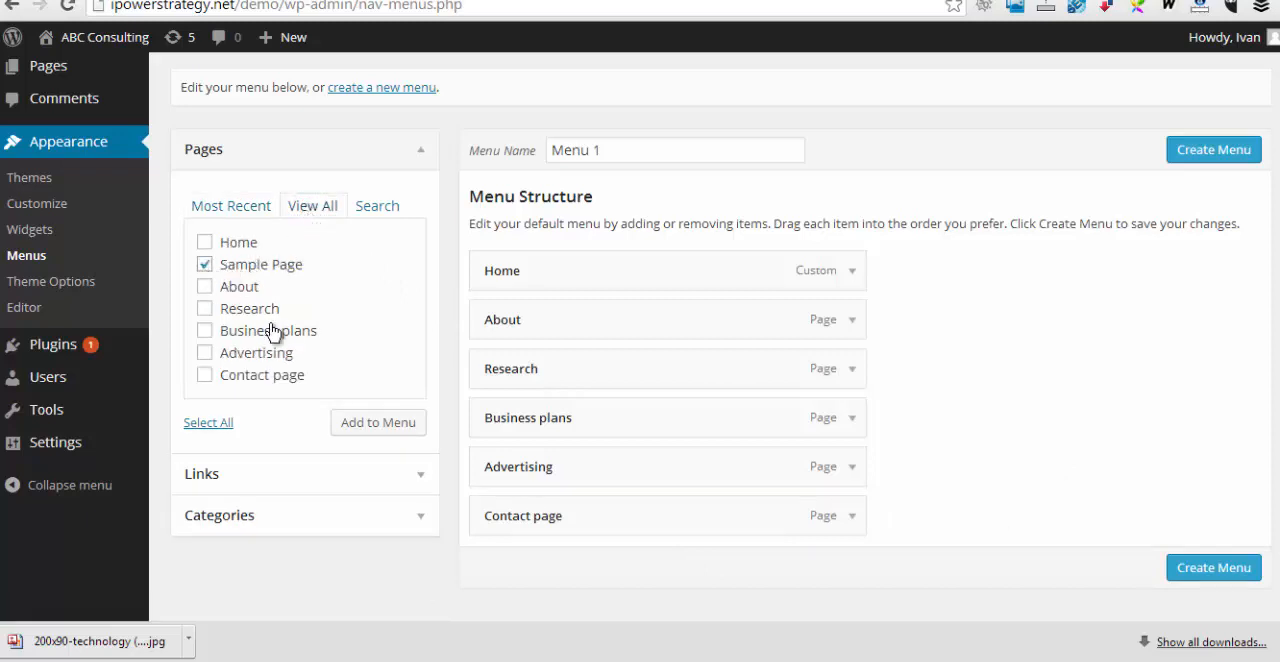
left_click(378, 427)
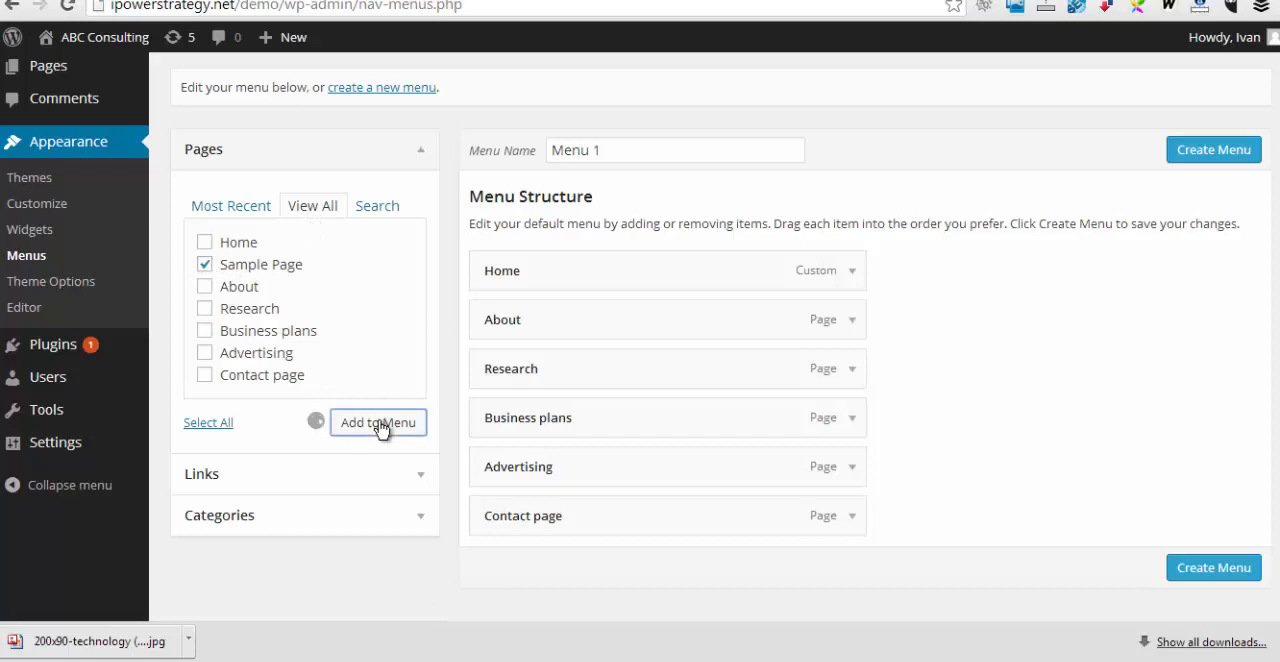
scroll(823, 480, "down", 1)
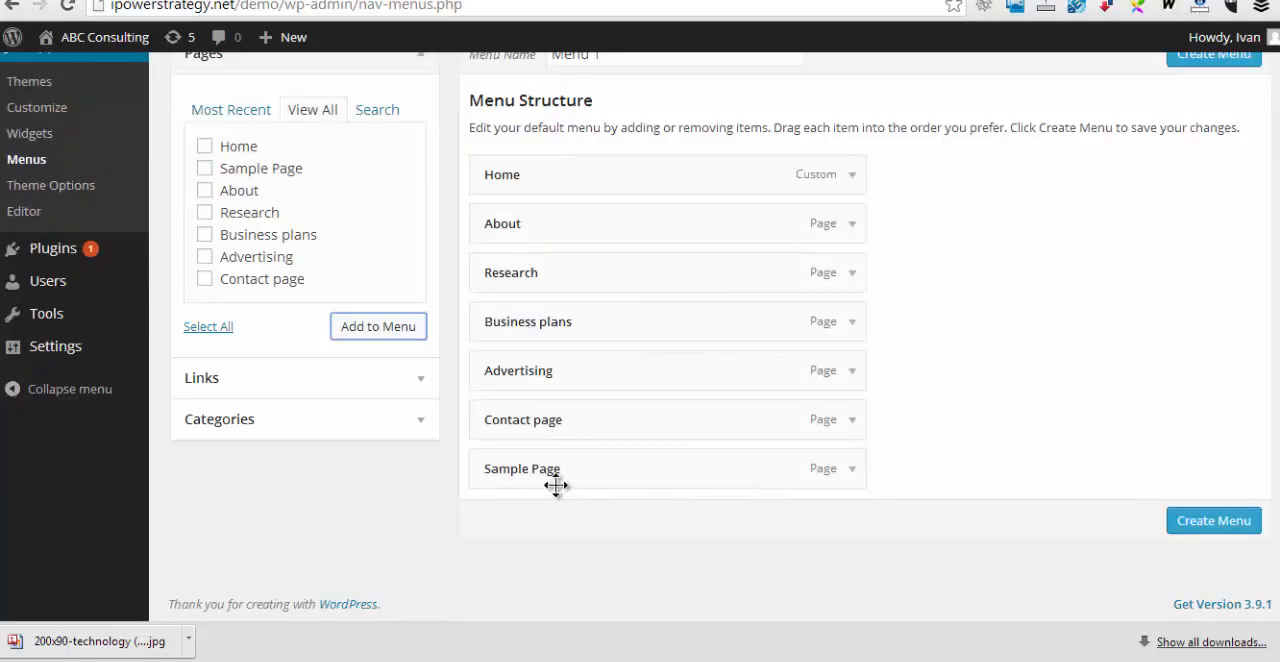
left_click(851, 469)
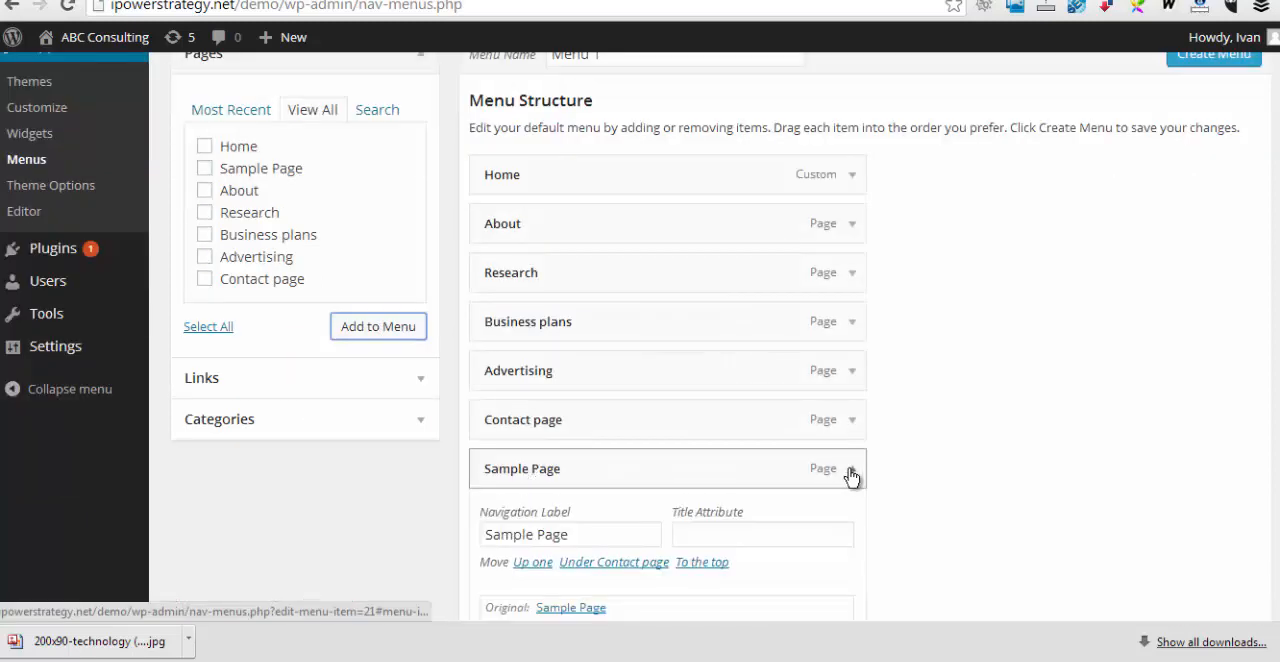
scroll(620, 572, "down", 1)
left_click(512, 546)
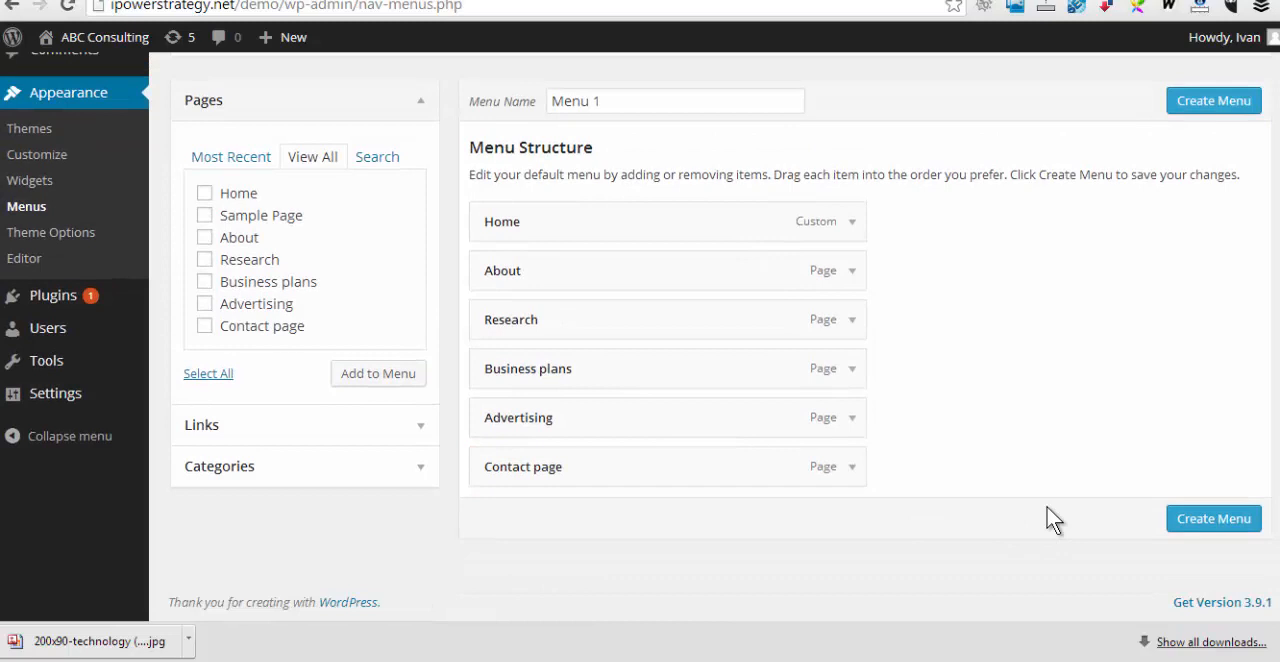
Create Menu 1 and assign it to the theme's Main Menu location, saving the change
left_click(1212, 524)
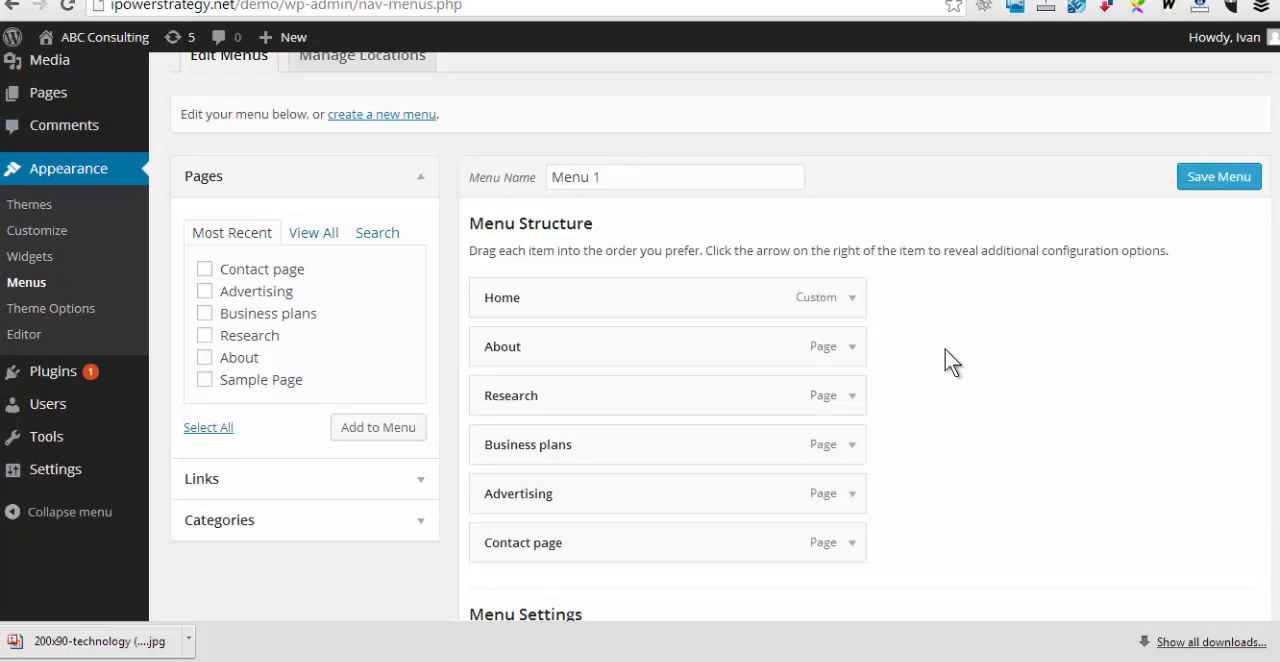
scroll(410, 170, "up", 1)
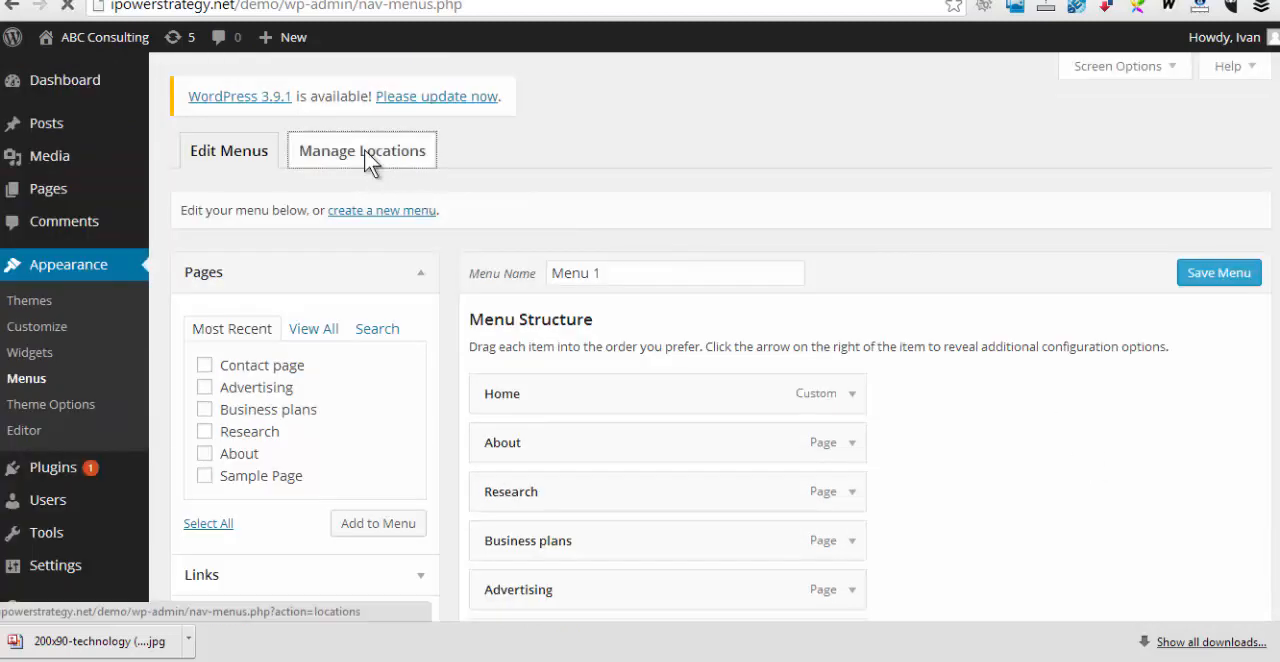
left_click(368, 160)
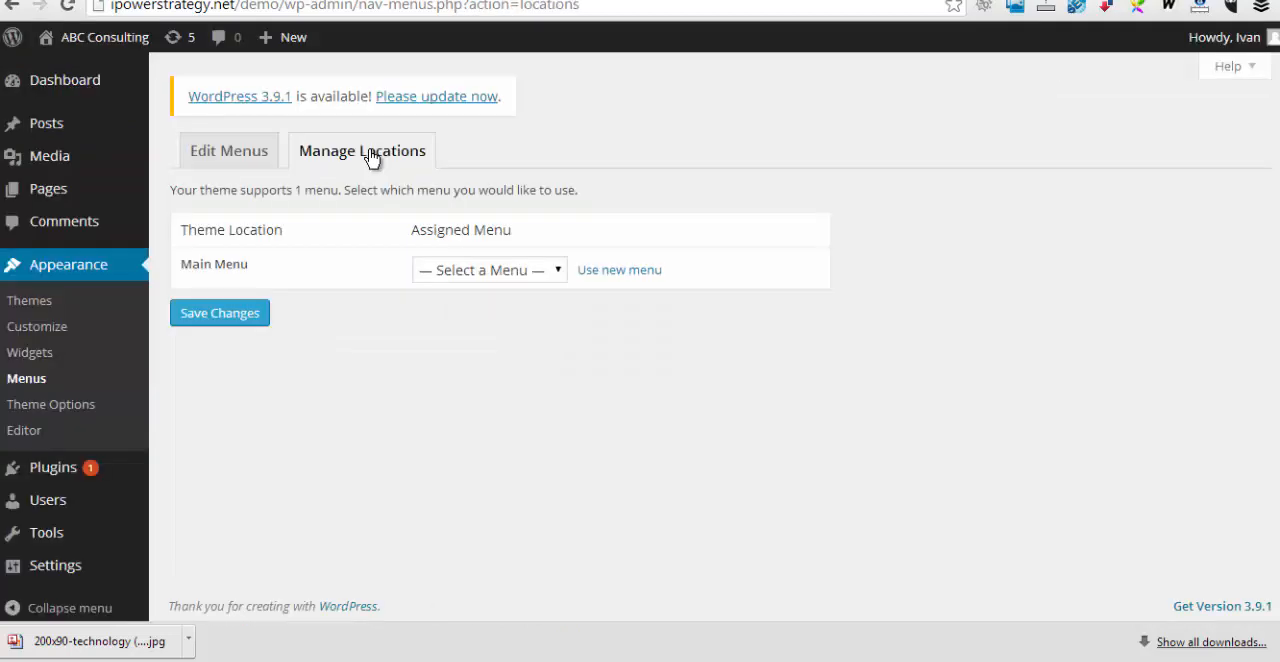
left_click(558, 269)
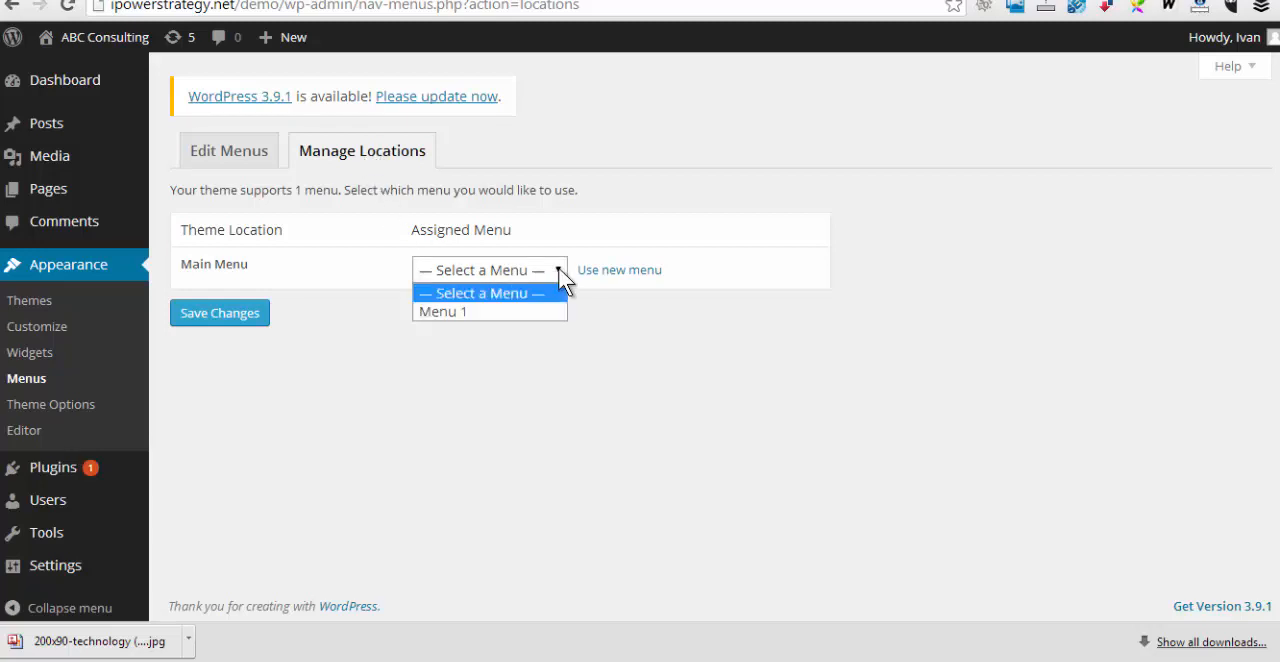
left_click(524, 311)
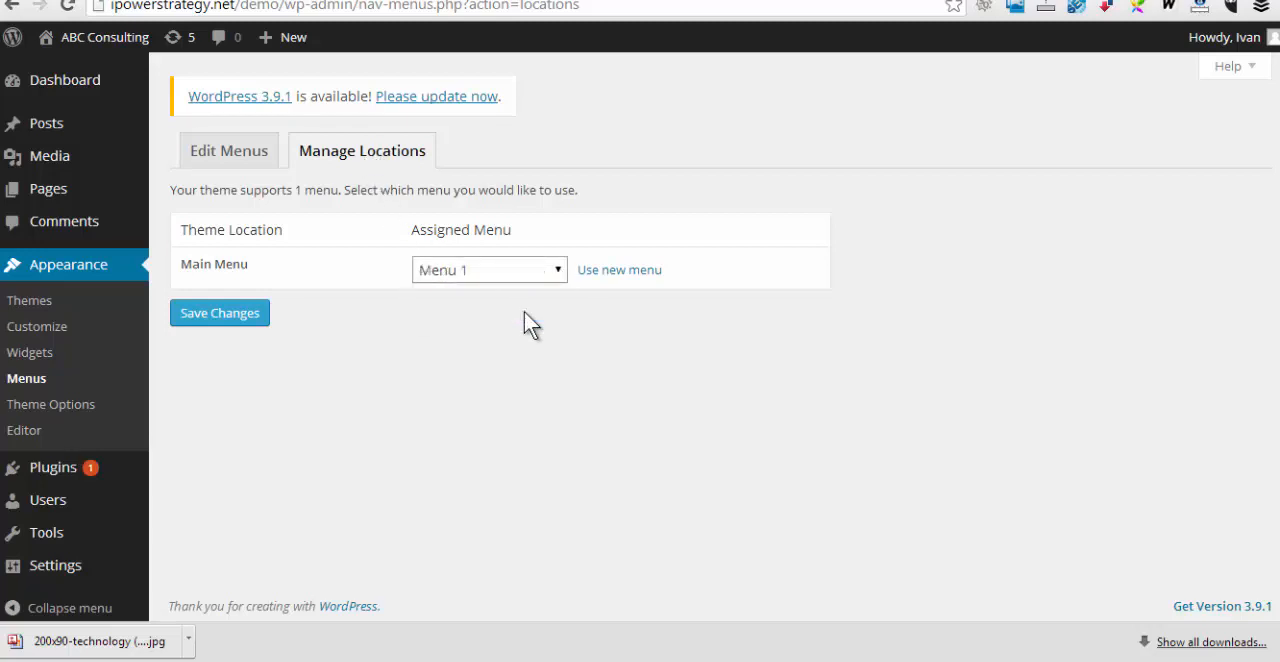
left_click(236, 317)
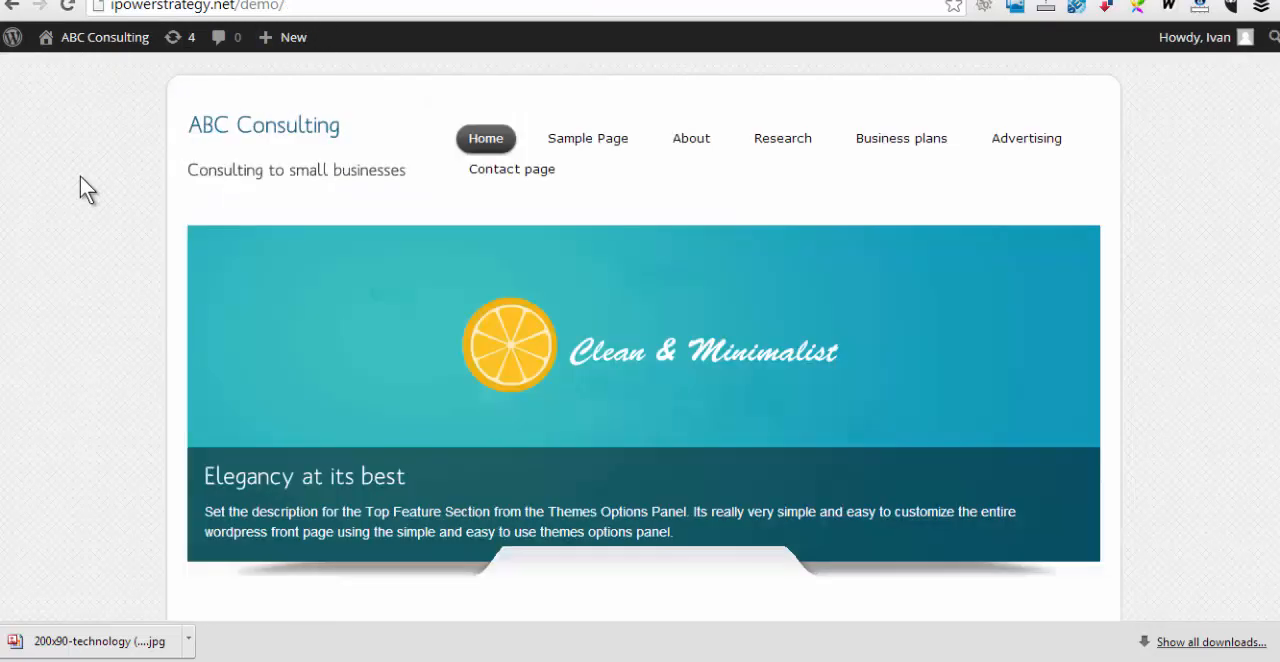
Reload the site's front page to check the navigation, and review the About page's content and sidebar
right_click(80, 176)
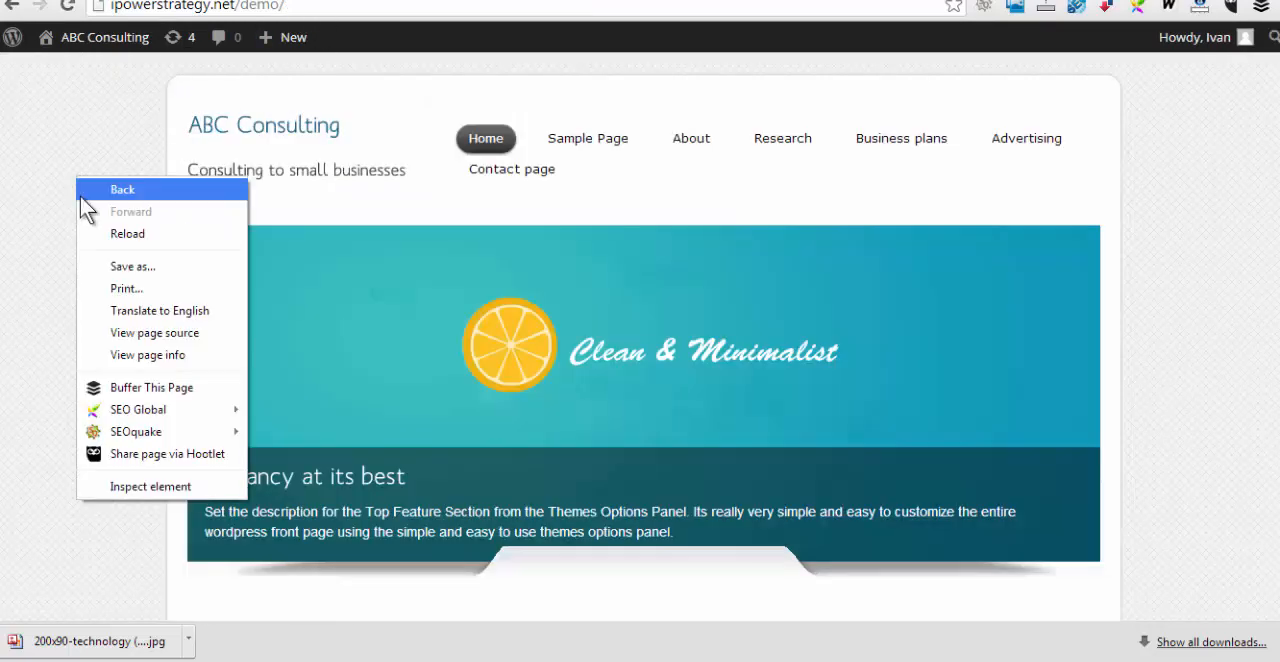
left_click(111, 234)
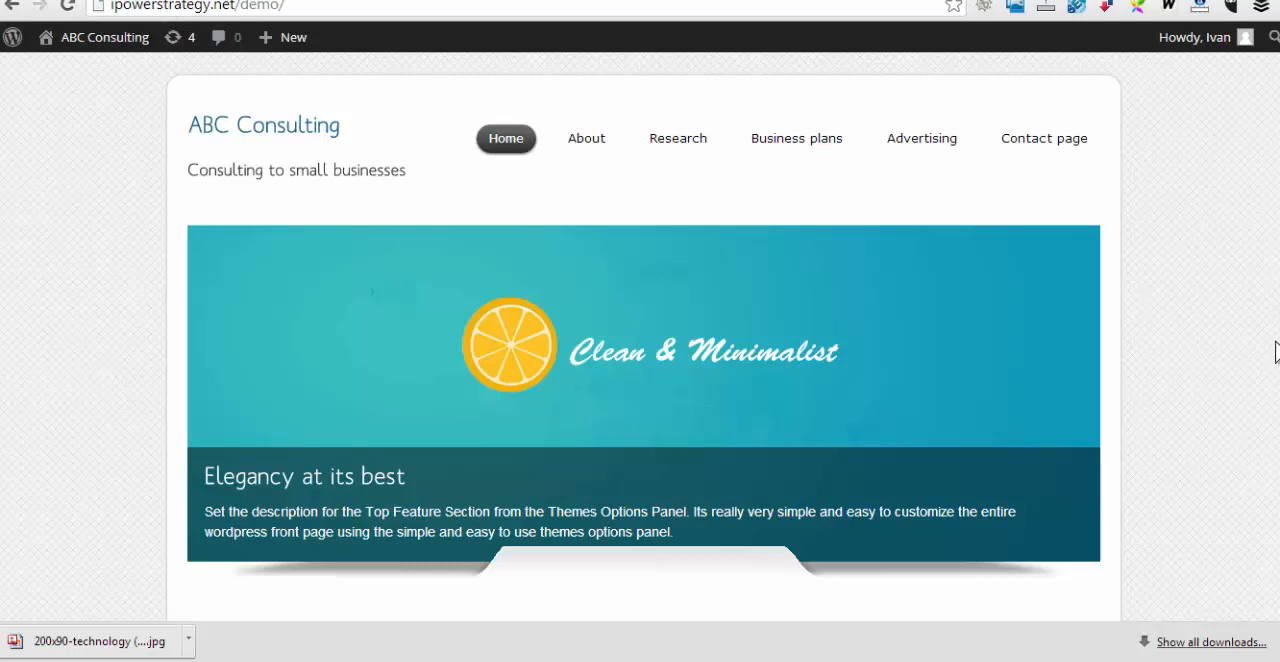
left_click(590, 138)
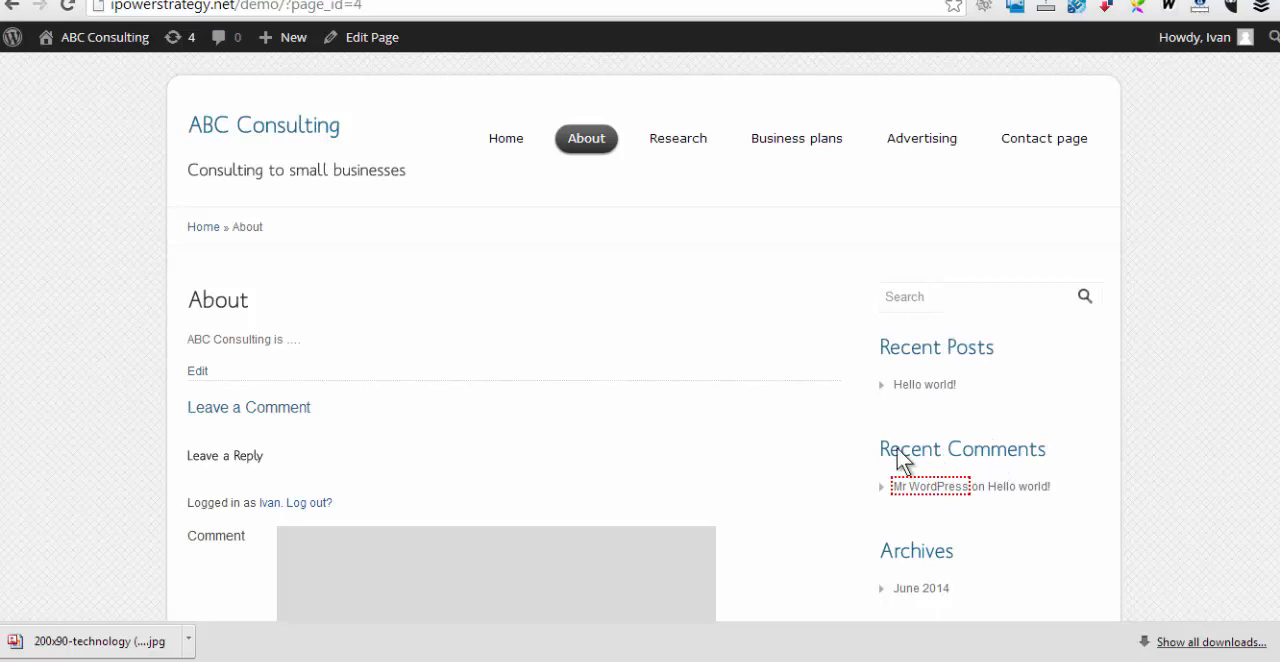
scroll(1226, 445, "down", 1)
scroll(1226, 445, "down", 3)
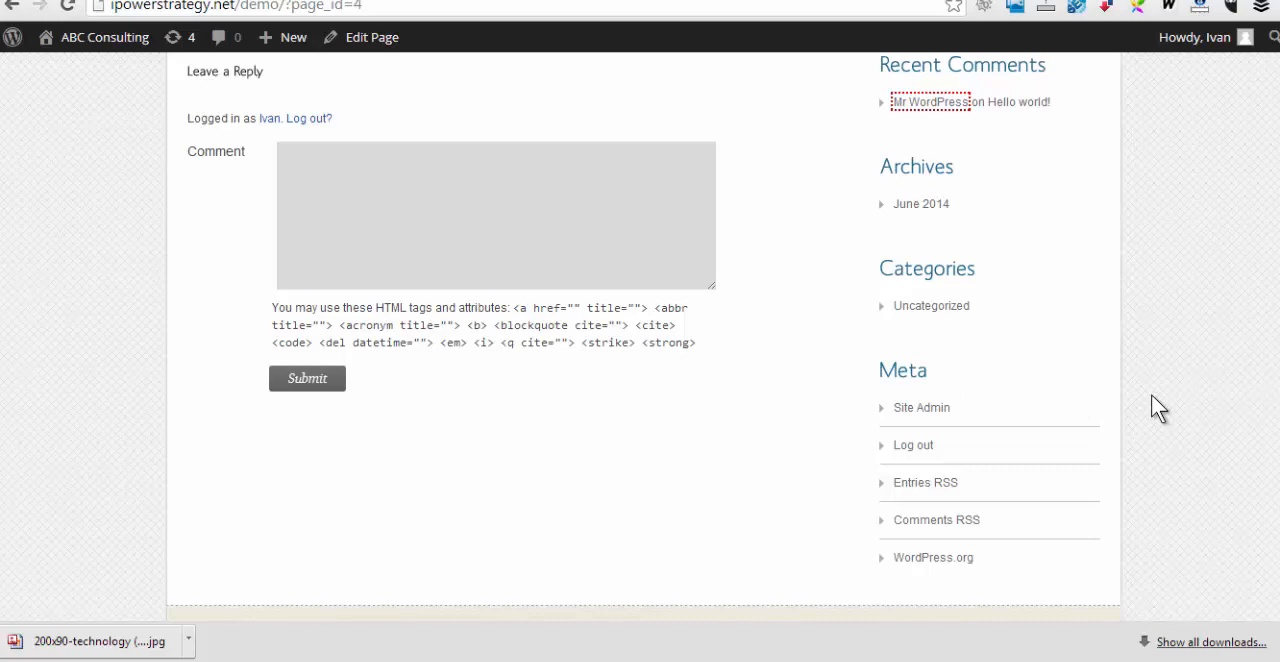
scroll(1151, 394, "up", 3)
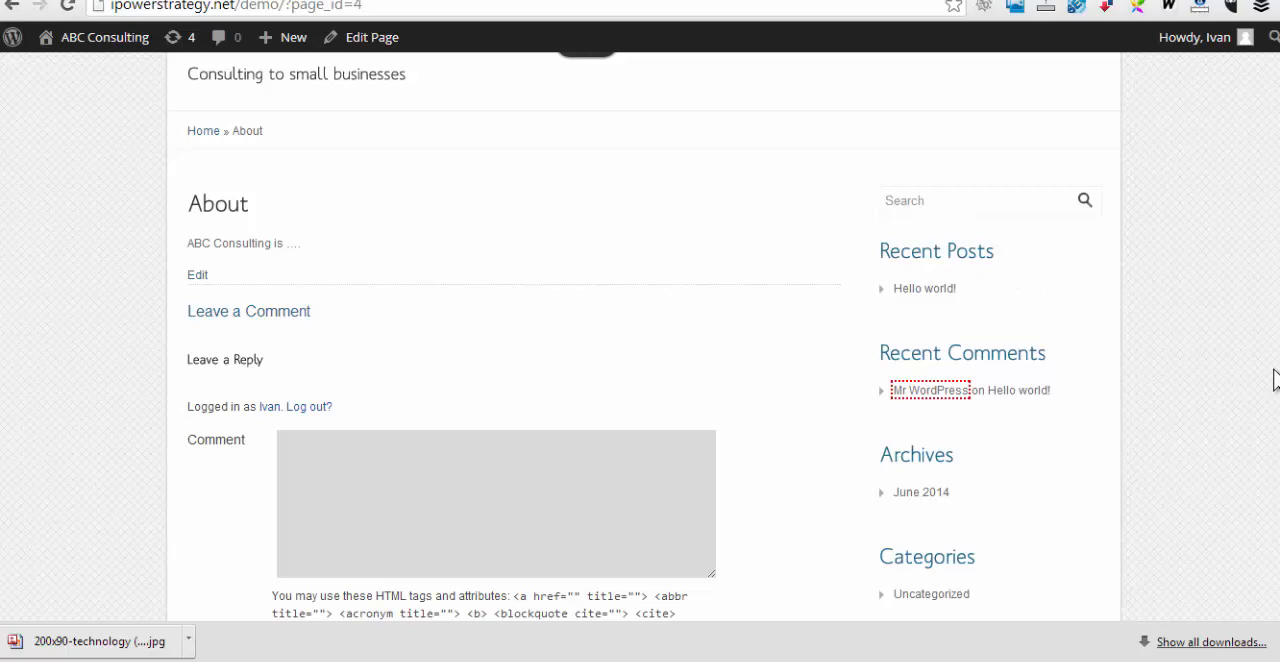
scroll(1205, 370, "up", 2)
Return to the admin dashboard and open the widget settings to review the available widgets and widget areas
left_click(362, 37)
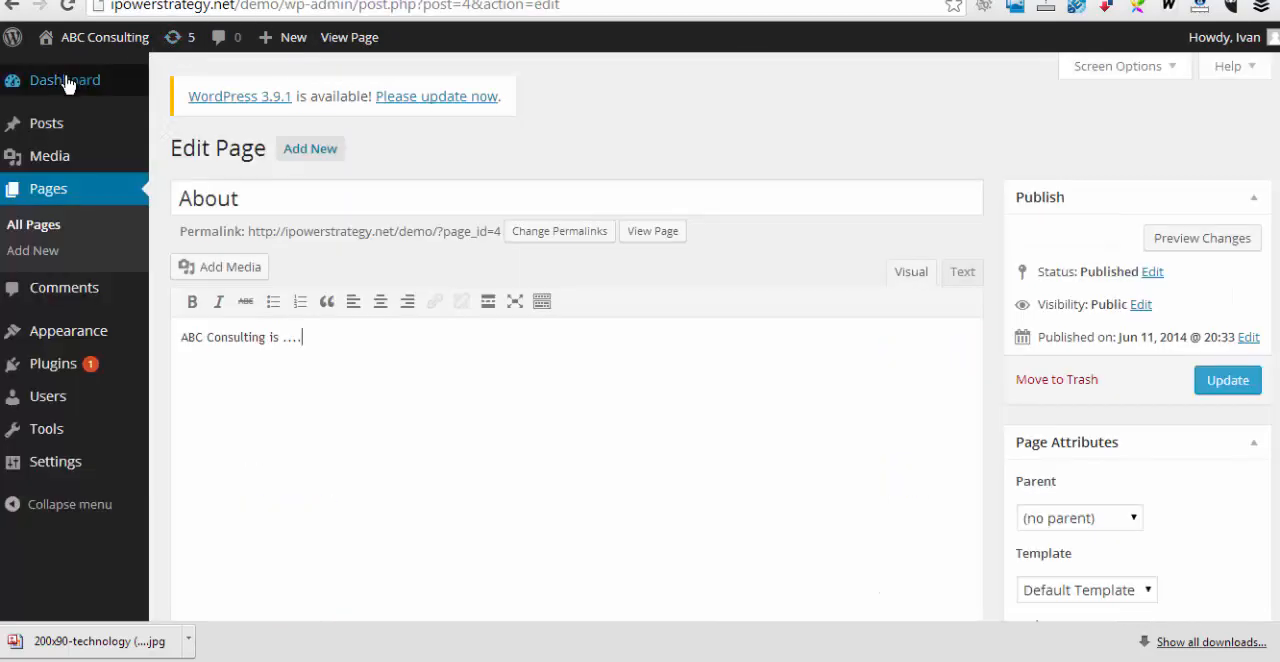
left_click(63, 88)
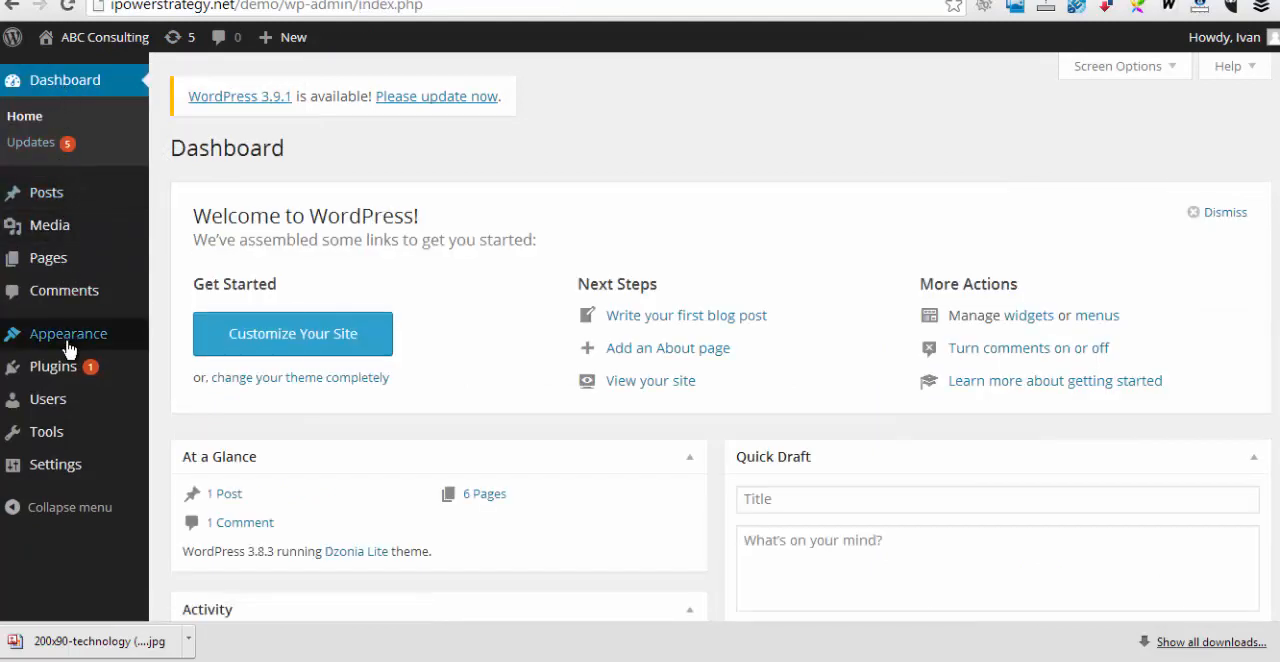
mouse_move(30, 340)
left_click(185, 386)
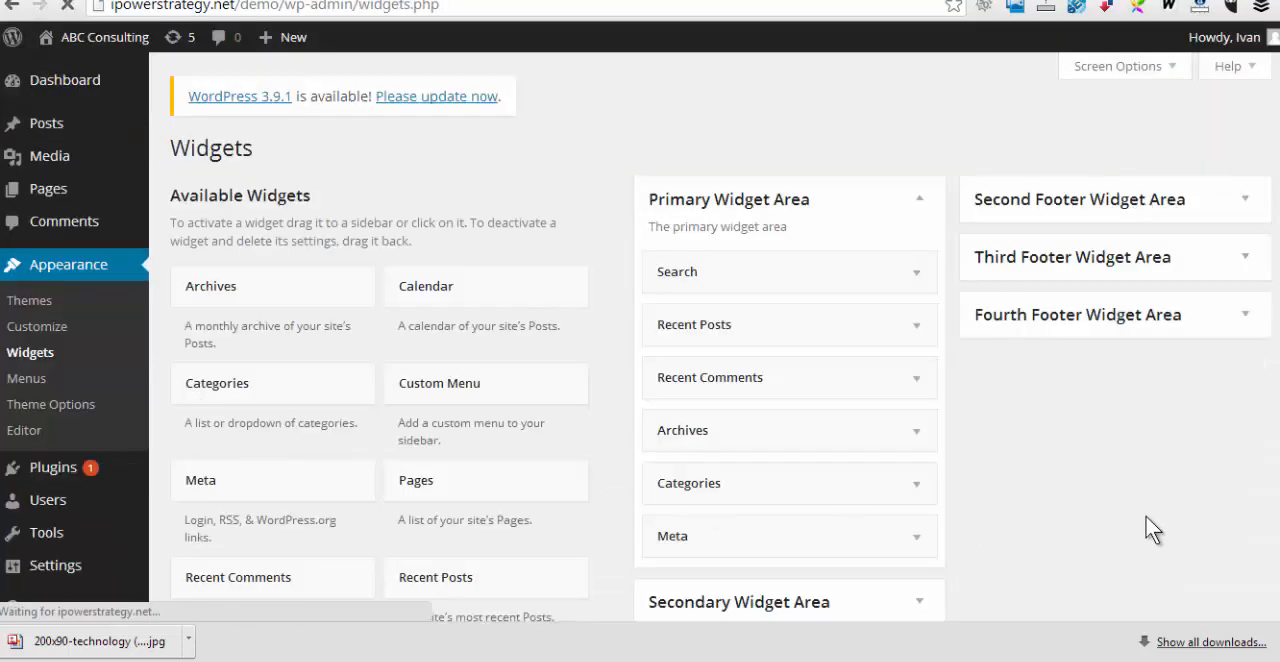
scroll(1143, 510, "down", 2)
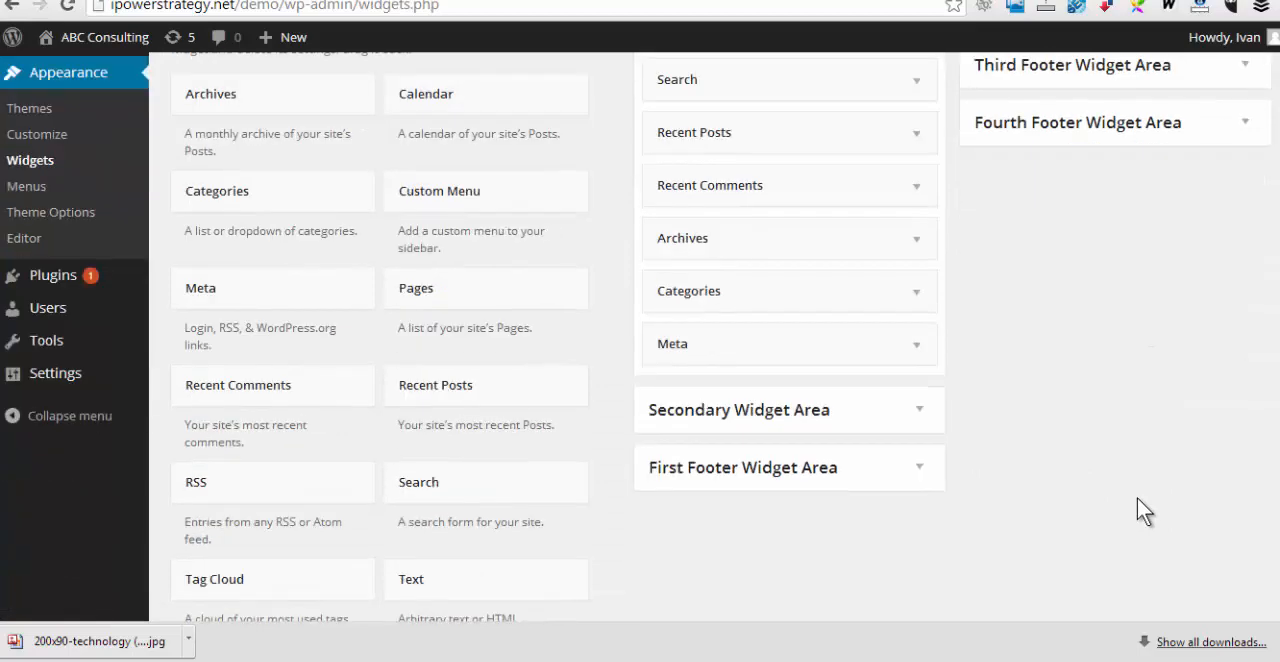
scroll(1137, 498, "up", 2)
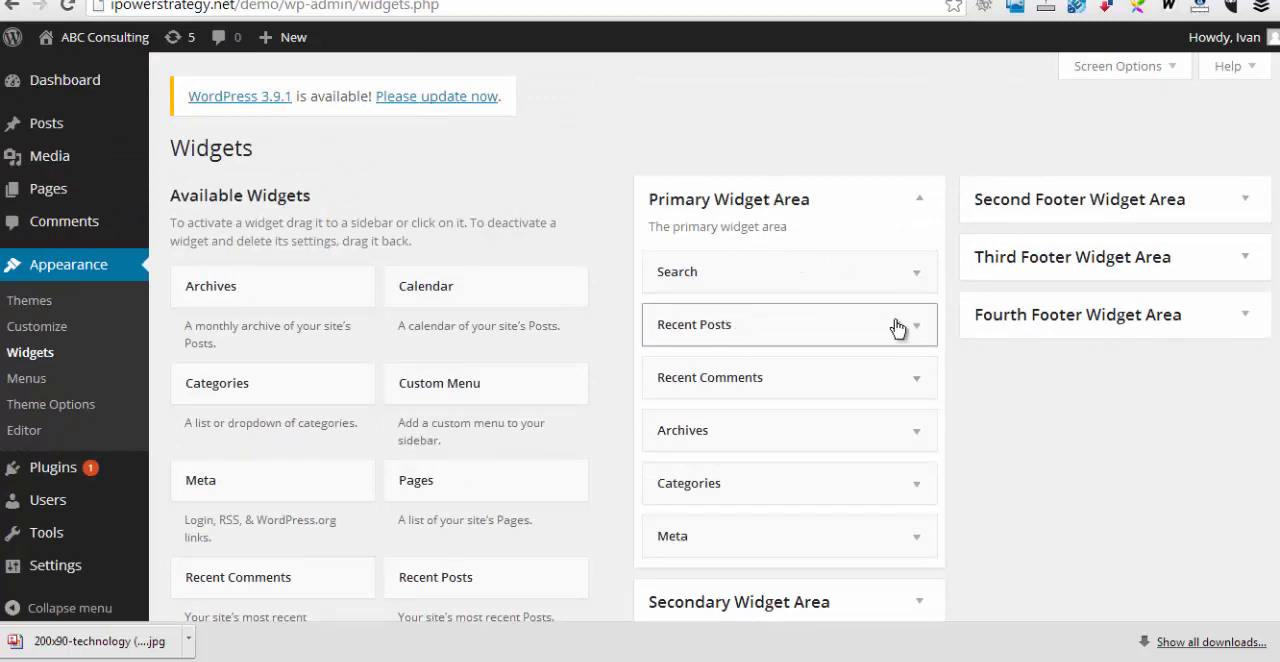
Delete the Recent Posts, Recent Comments, Archives, Meta and Categories widgets from the Primary Widget Area
left_click(917, 329)
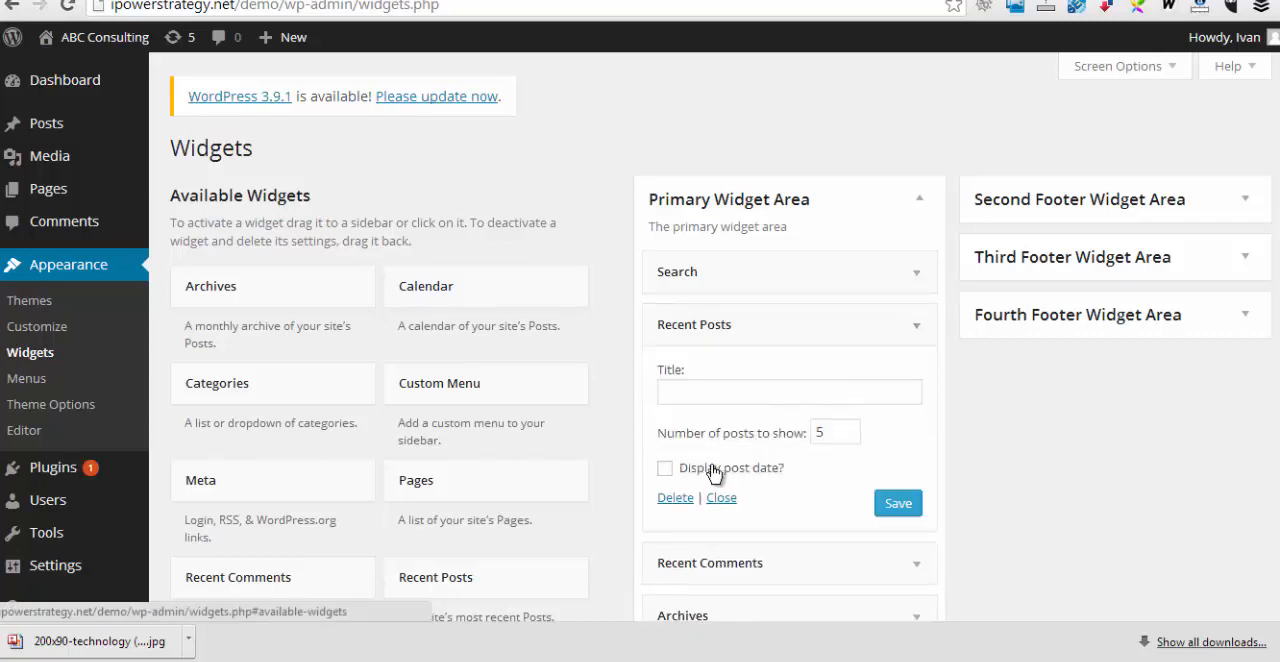
left_click(673, 500)
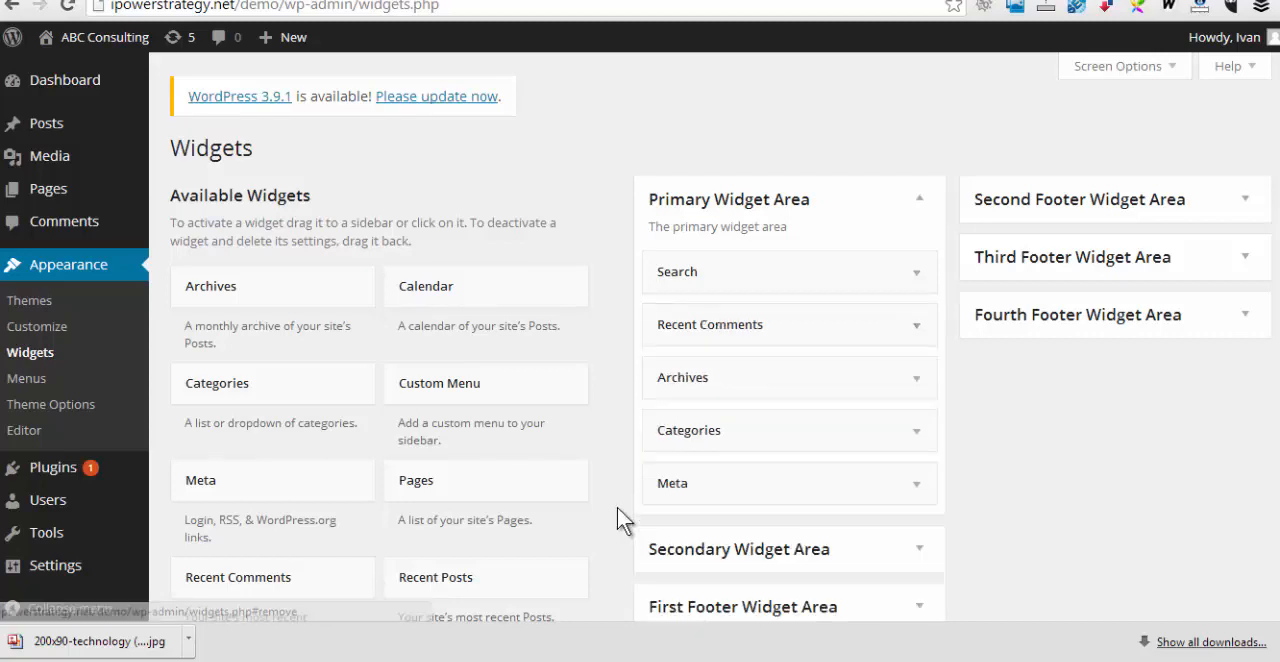
left_click(914, 329)
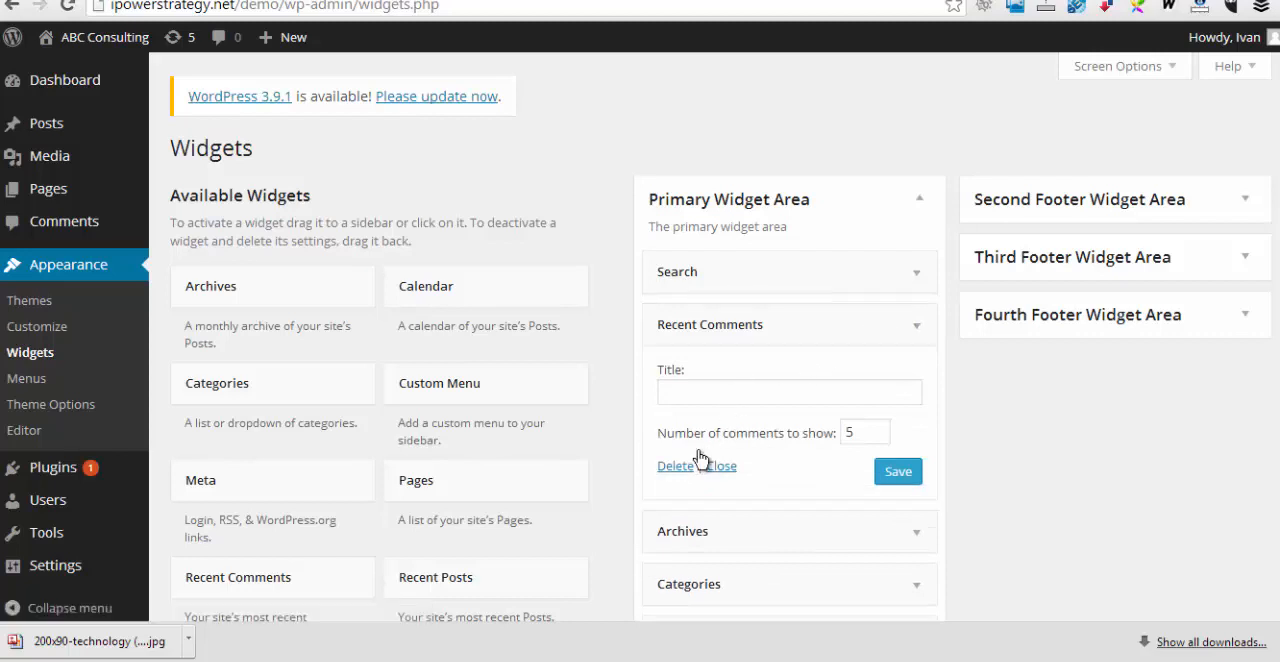
left_click(674, 466)
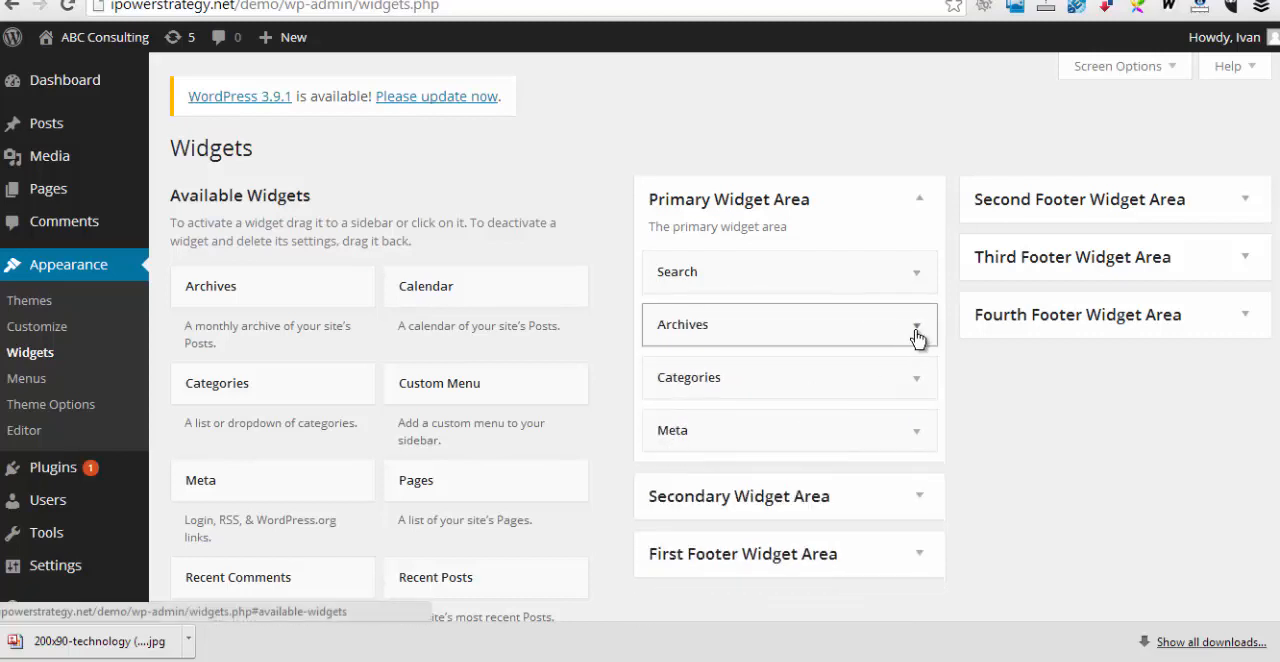
left_click(915, 339)
left_click(678, 478)
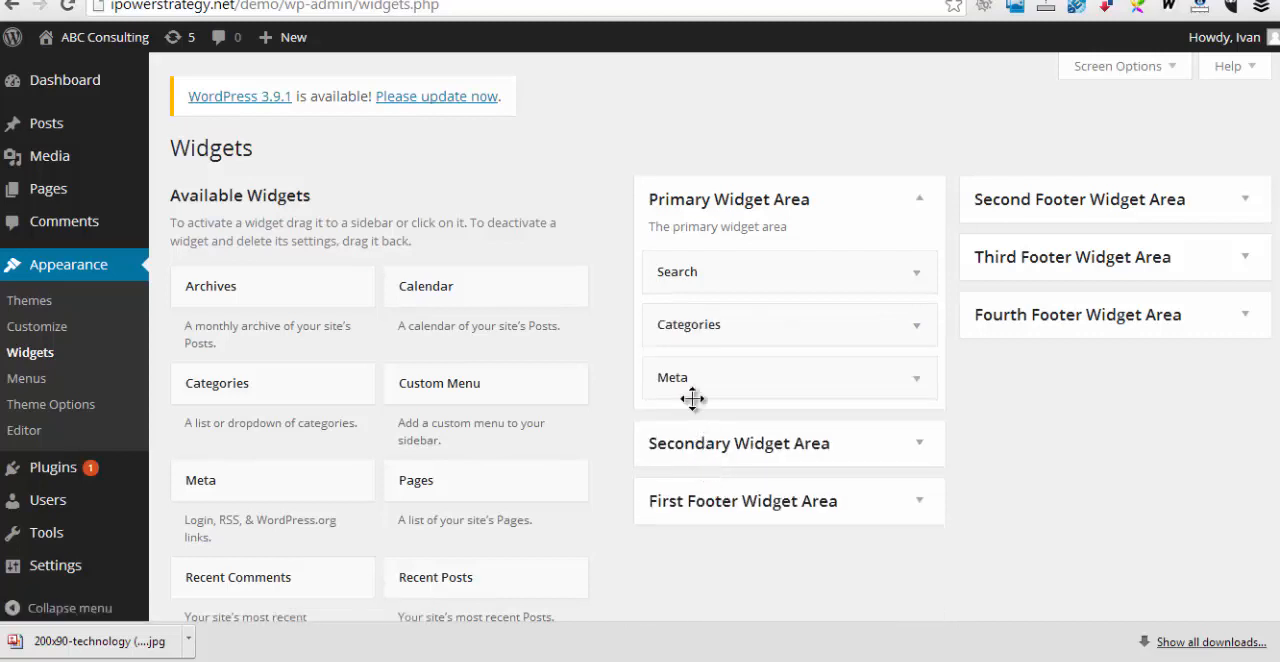
left_click(918, 382)
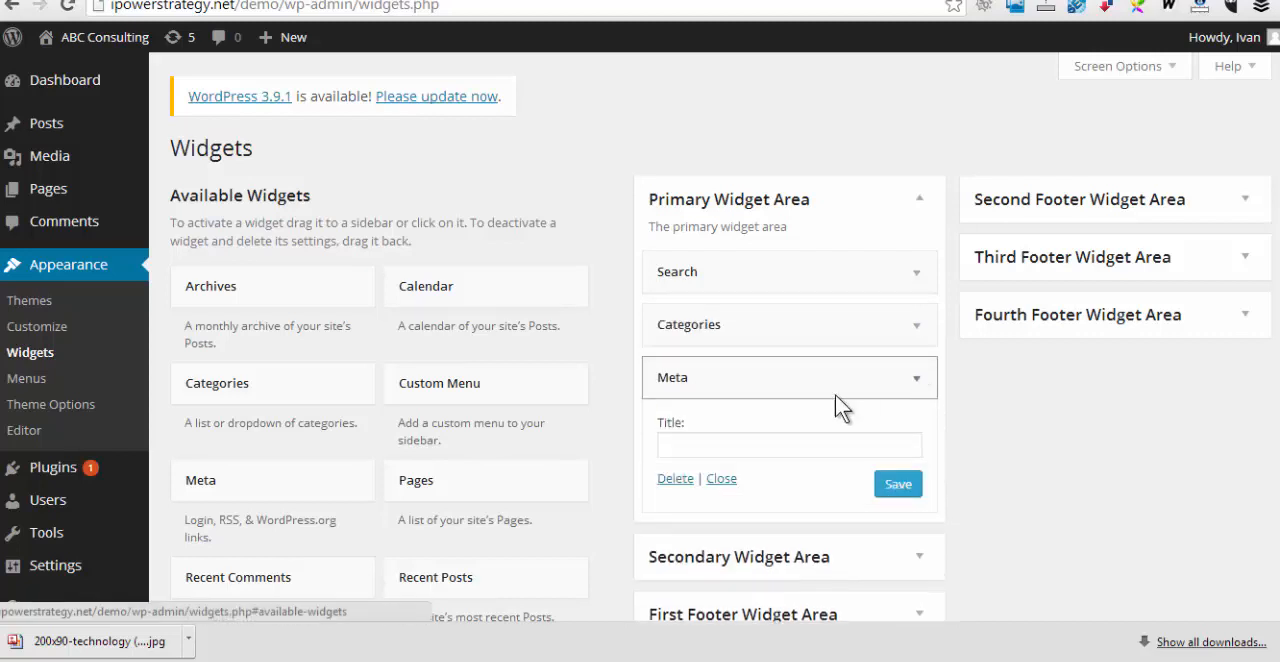
left_click(676, 479)
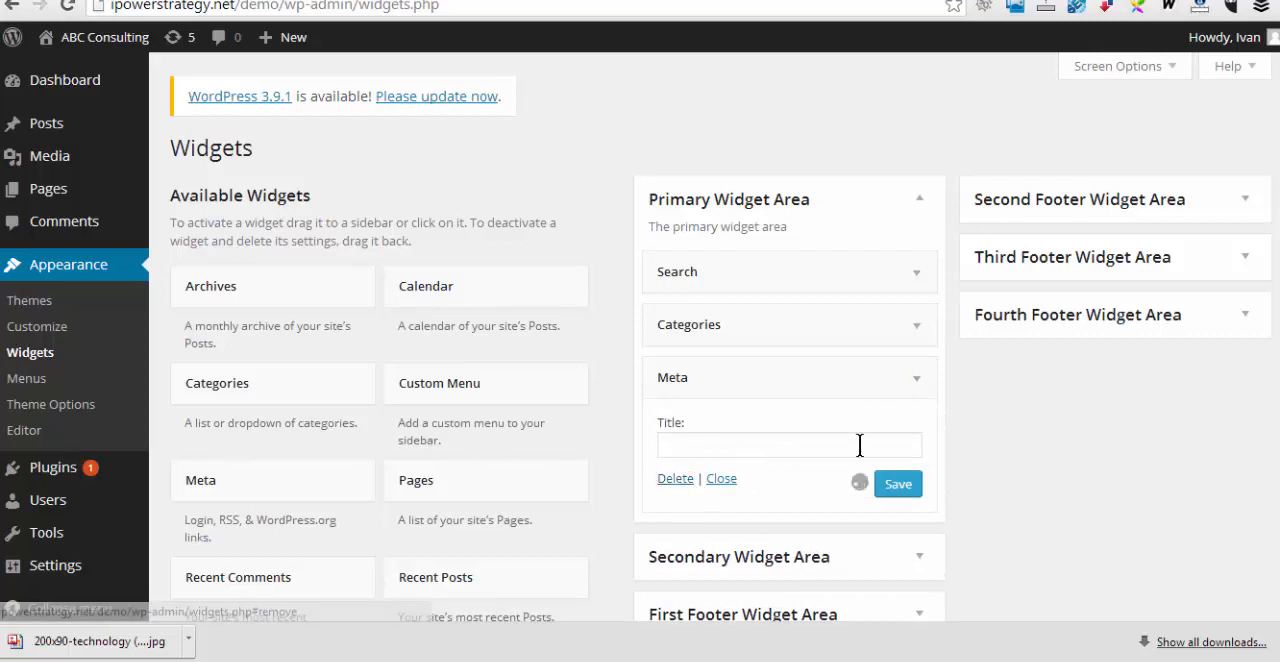
left_click(918, 330)
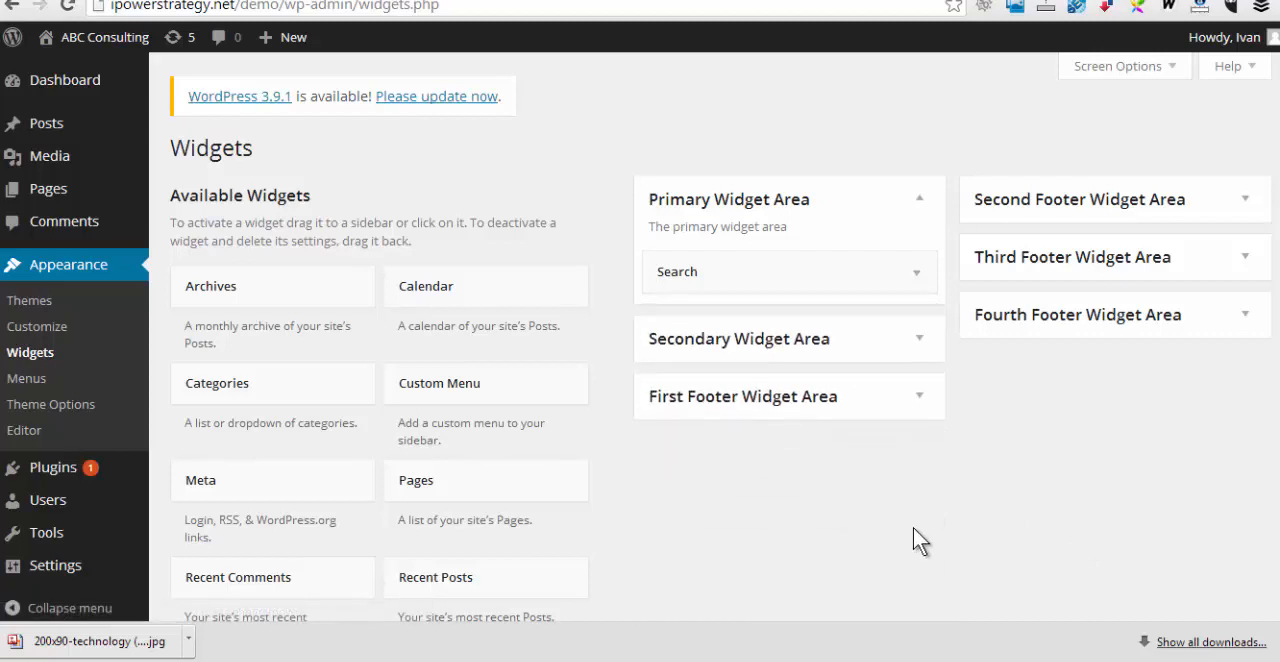
Add a Calendar widget below Search in the Primary Widget Area and close its settings
scroll(910, 533, "down", 1)
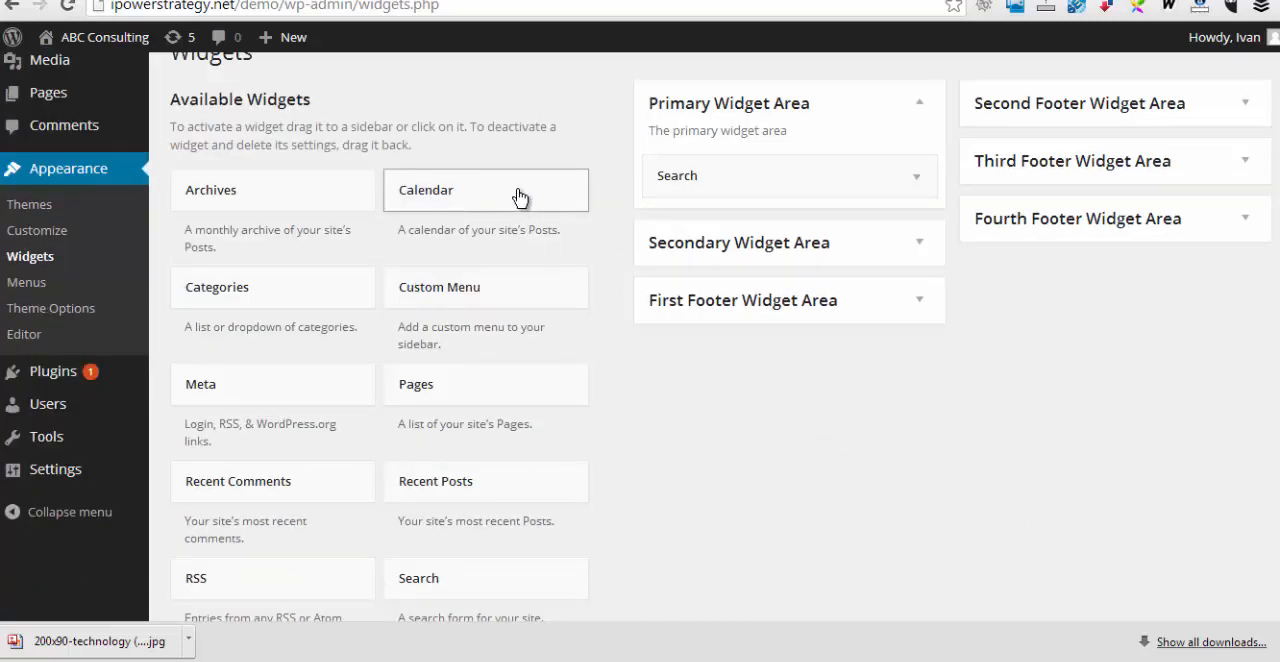
left_click_drag(549, 200, 806, 224)
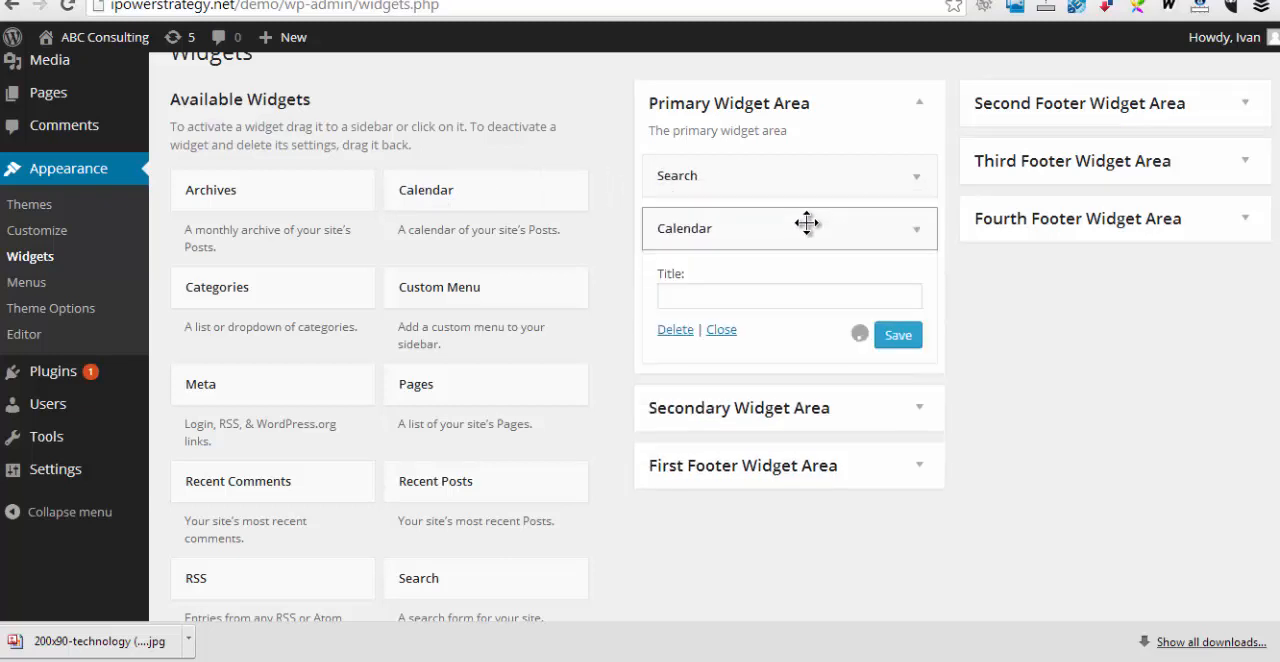
left_click(722, 330)
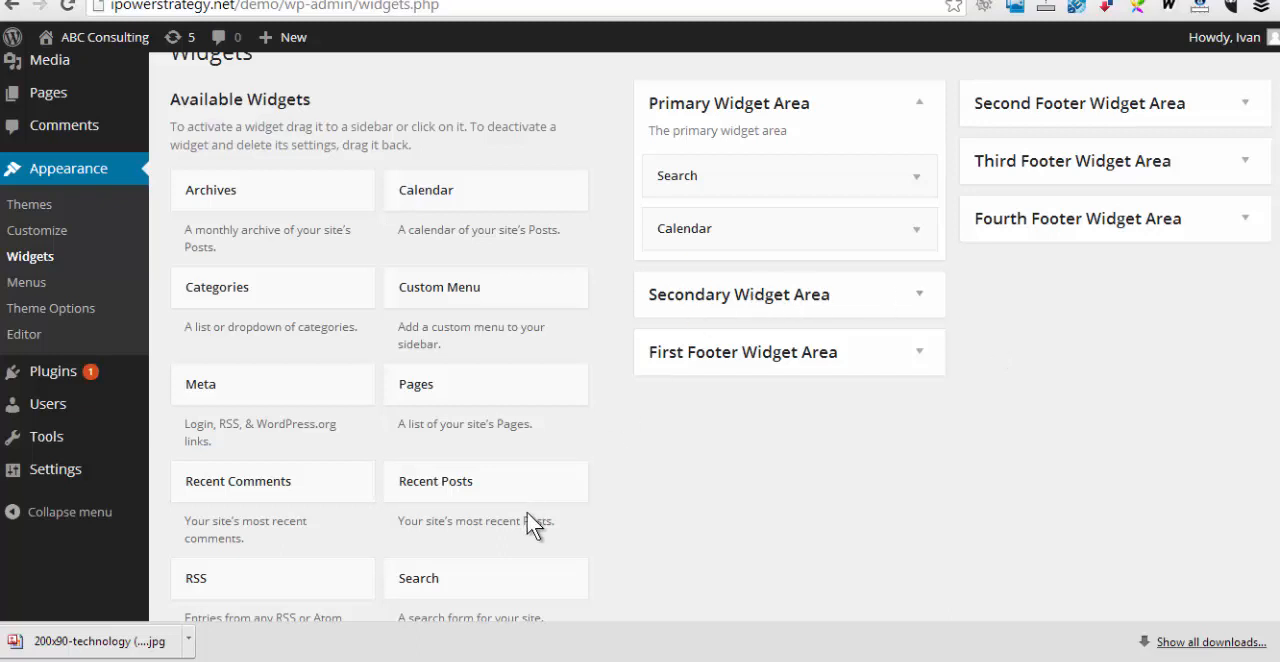
Add a Text widget to the Secondary Widget Area and title it "Copyright notice"
scroll(554, 515, "down", 1)
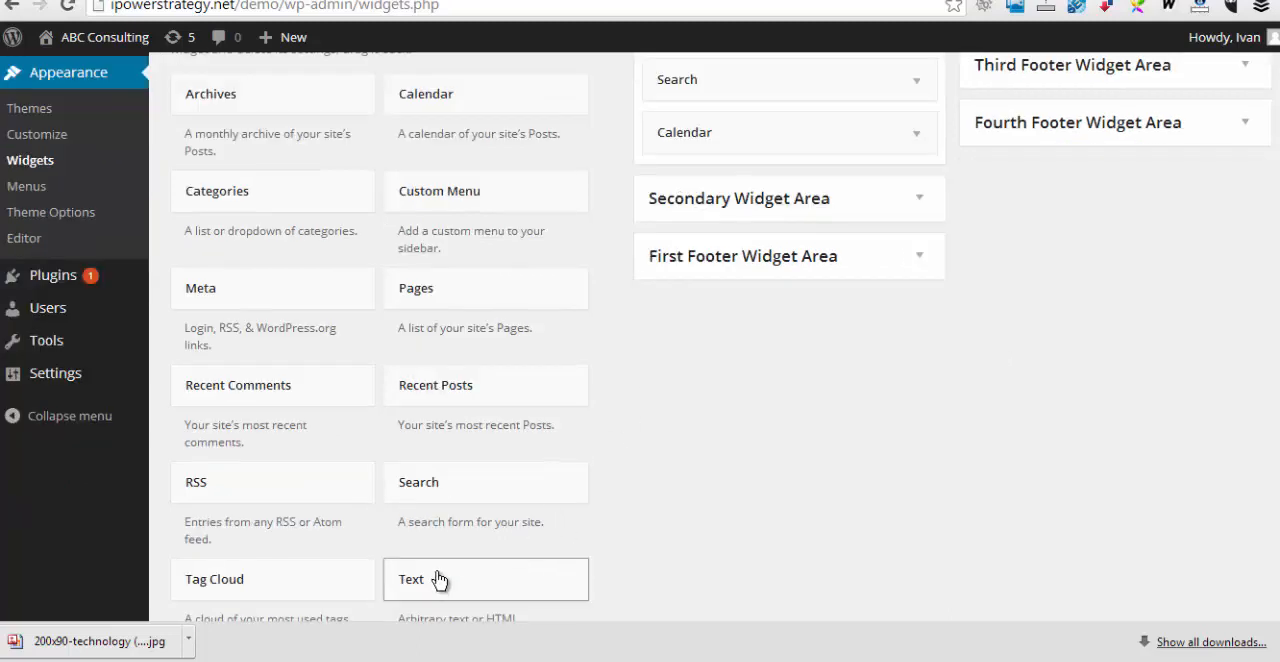
left_click_drag(437, 588, 771, 219)
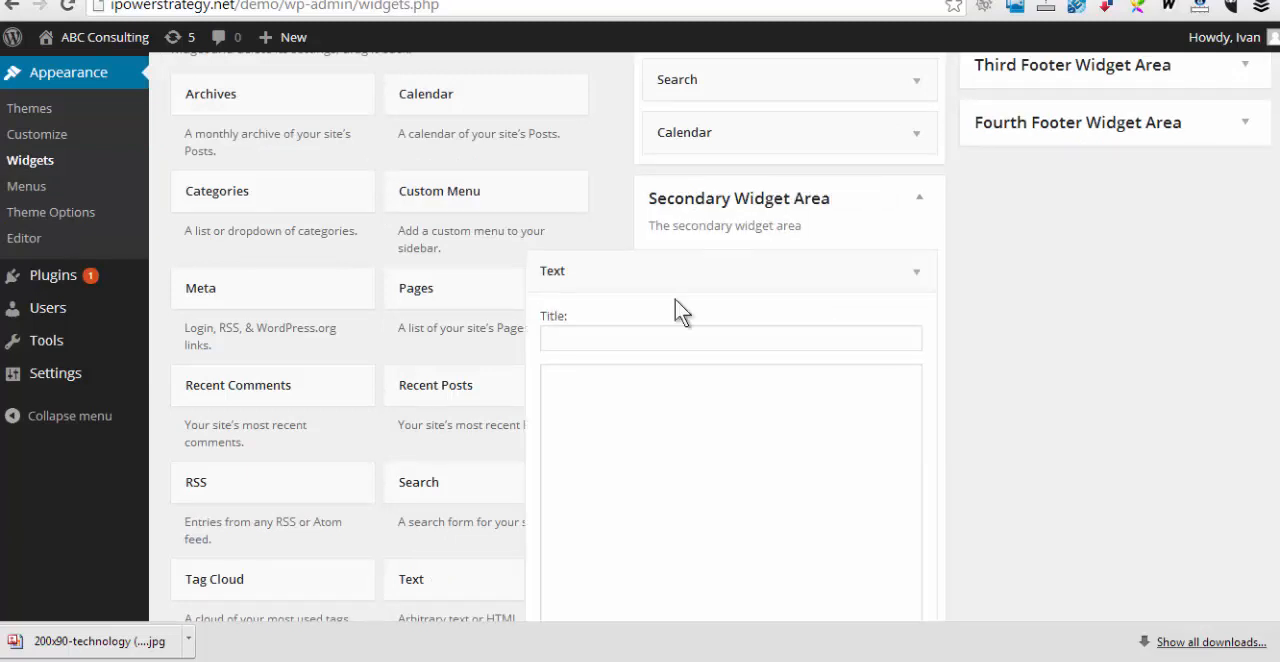
left_click(586, 341)
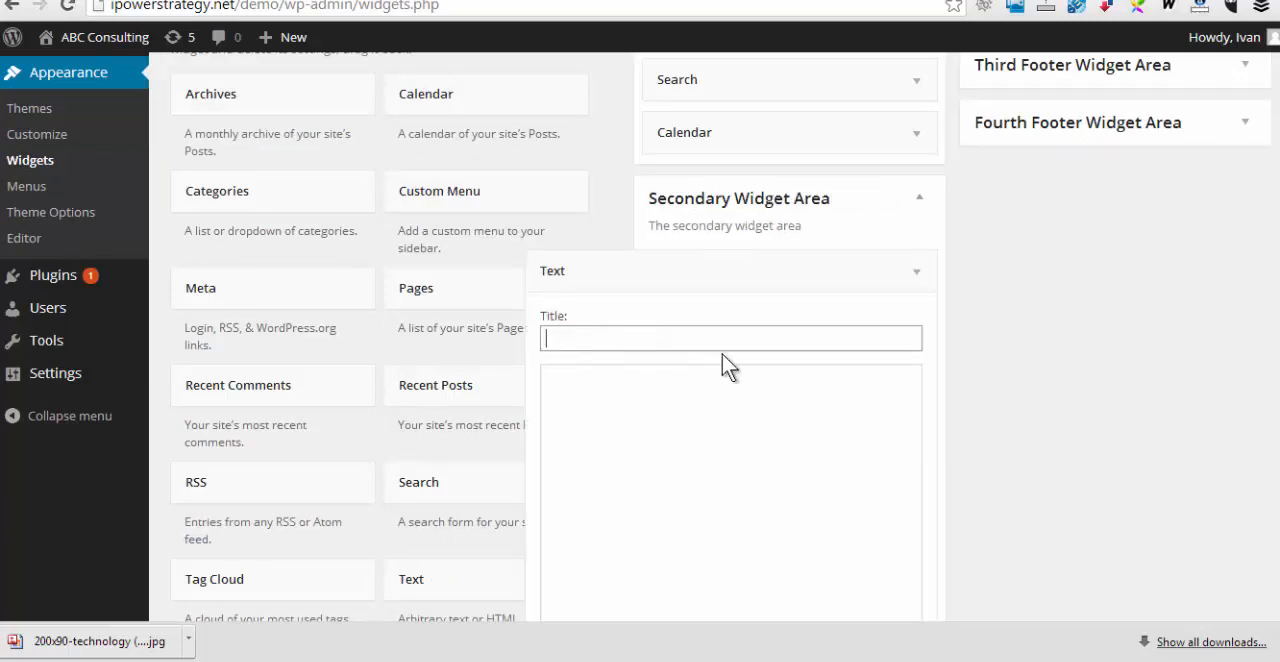
type("Copy right")
key("BackSpace")
key("BackSpace")
key("BackSpace")
key("BackSpace")
key("BackSpace")
key("BackSpace")
type("right notice")
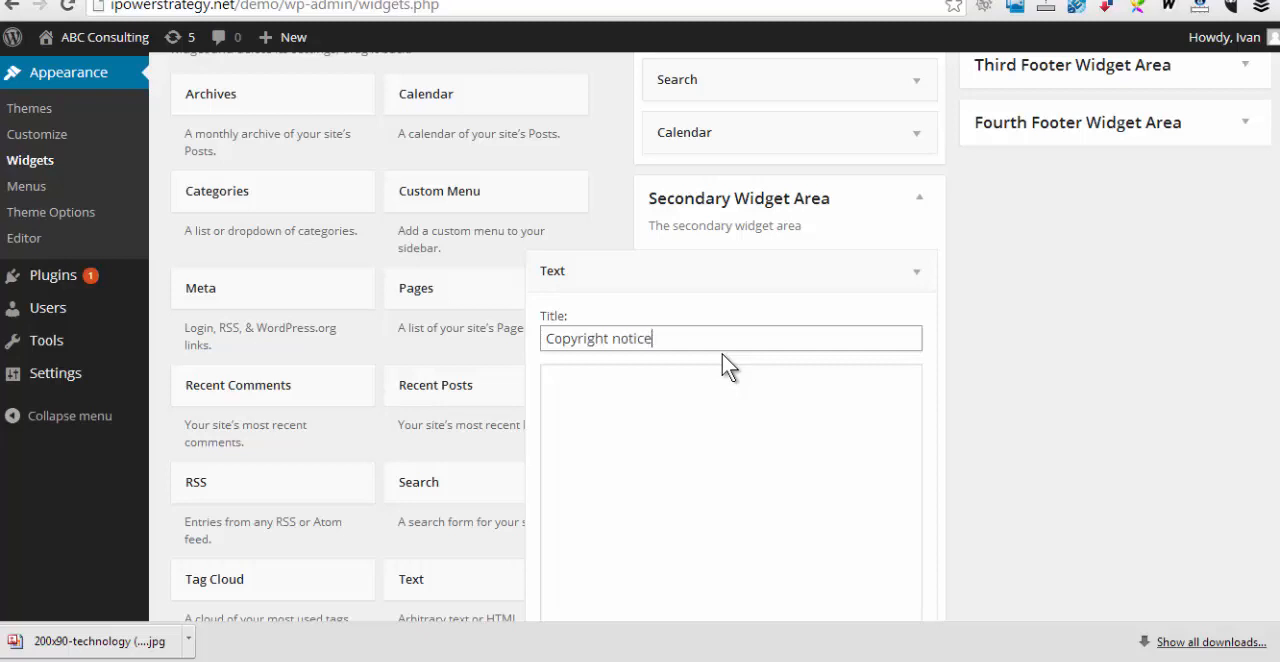
Enter "Text describing the copyright notice" as the Text widget's content and close its settings
left_click(650, 377)
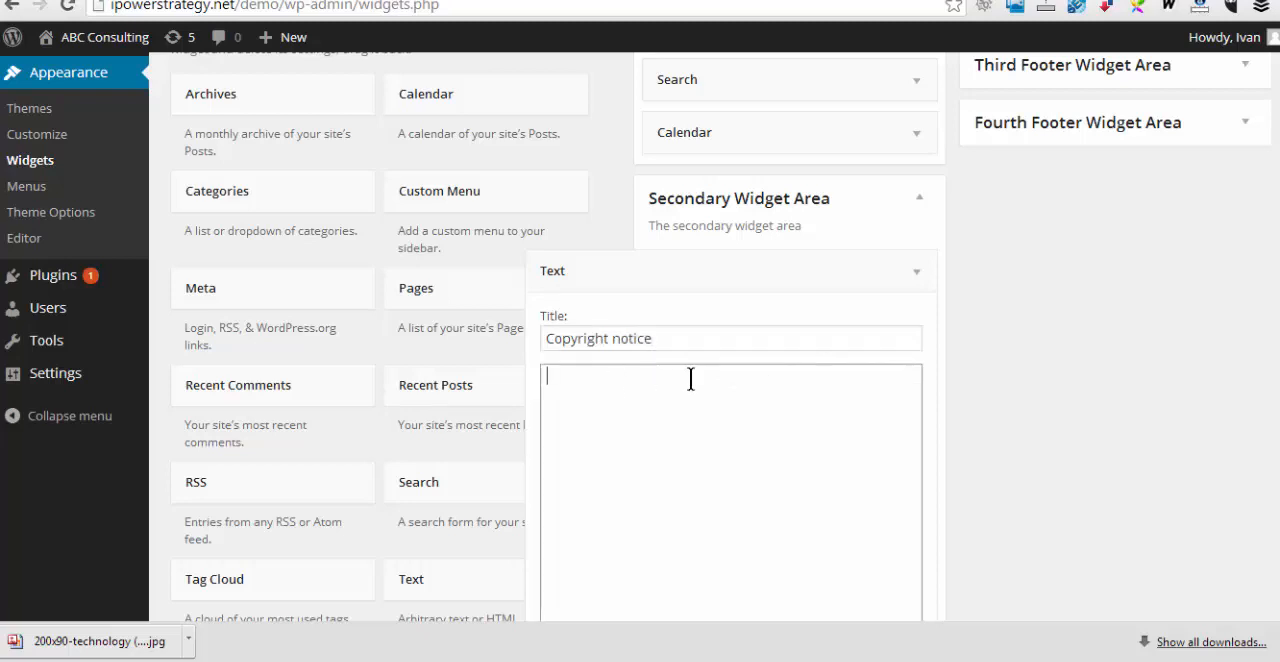
type("Text describing")
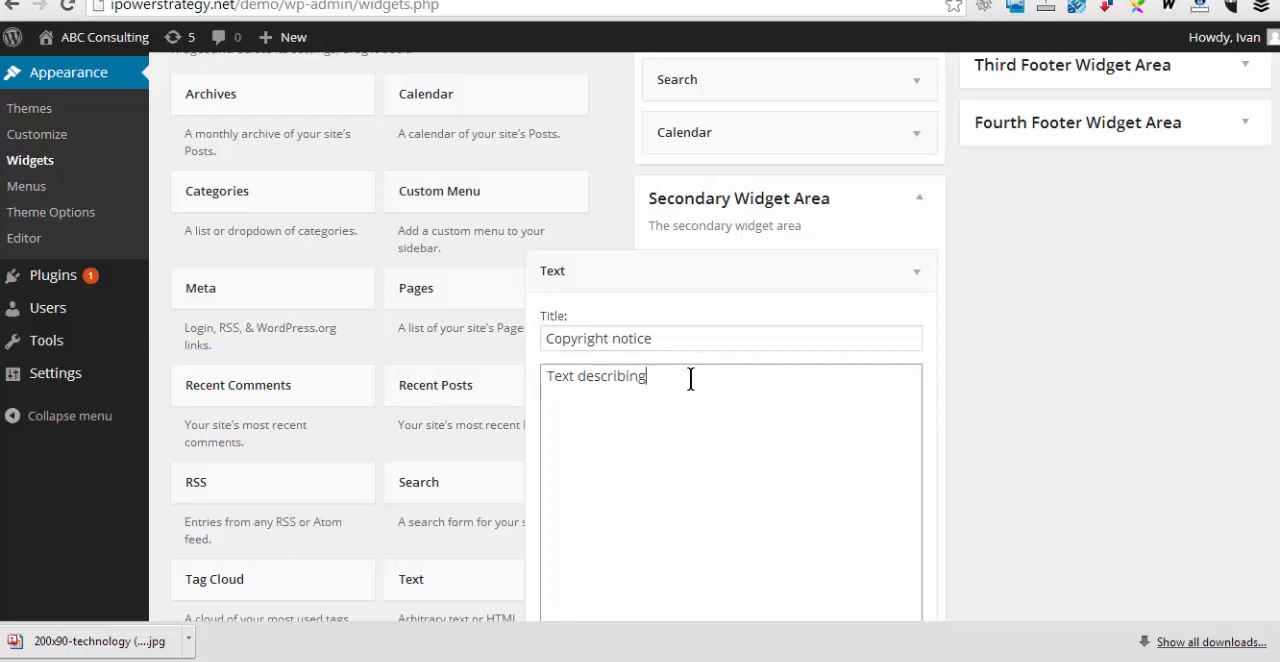
type(" the copyright notice")
scroll(1134, 451, "down", 3)
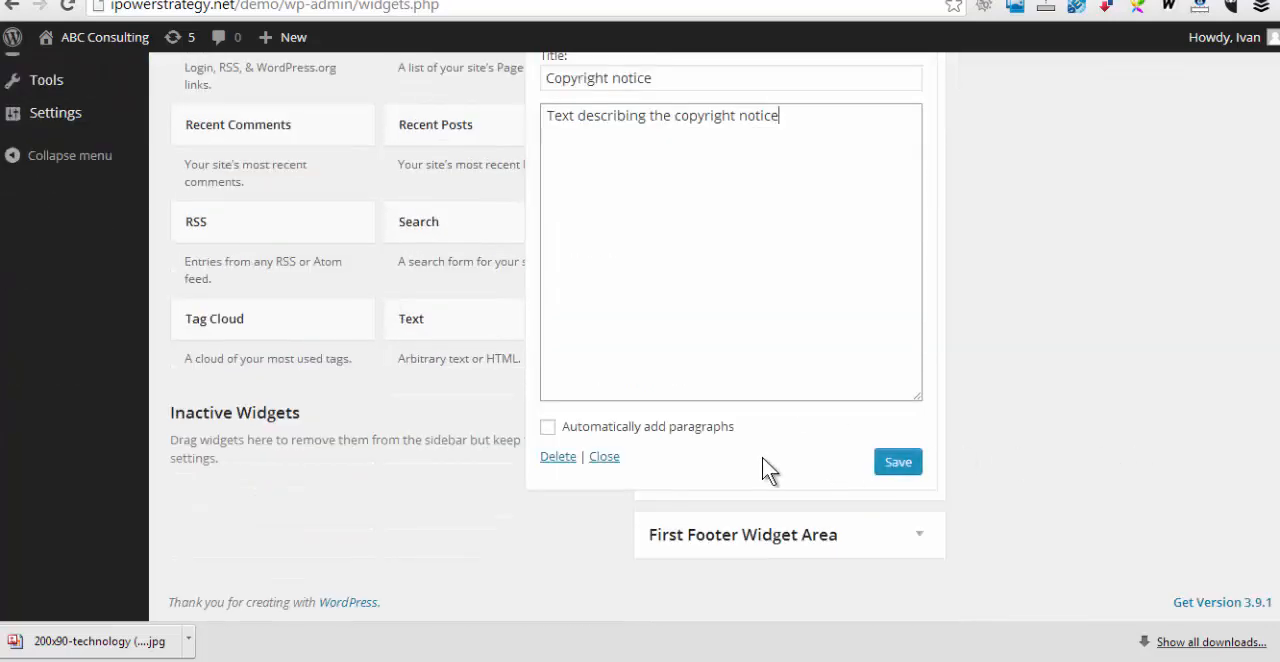
left_click(604, 457)
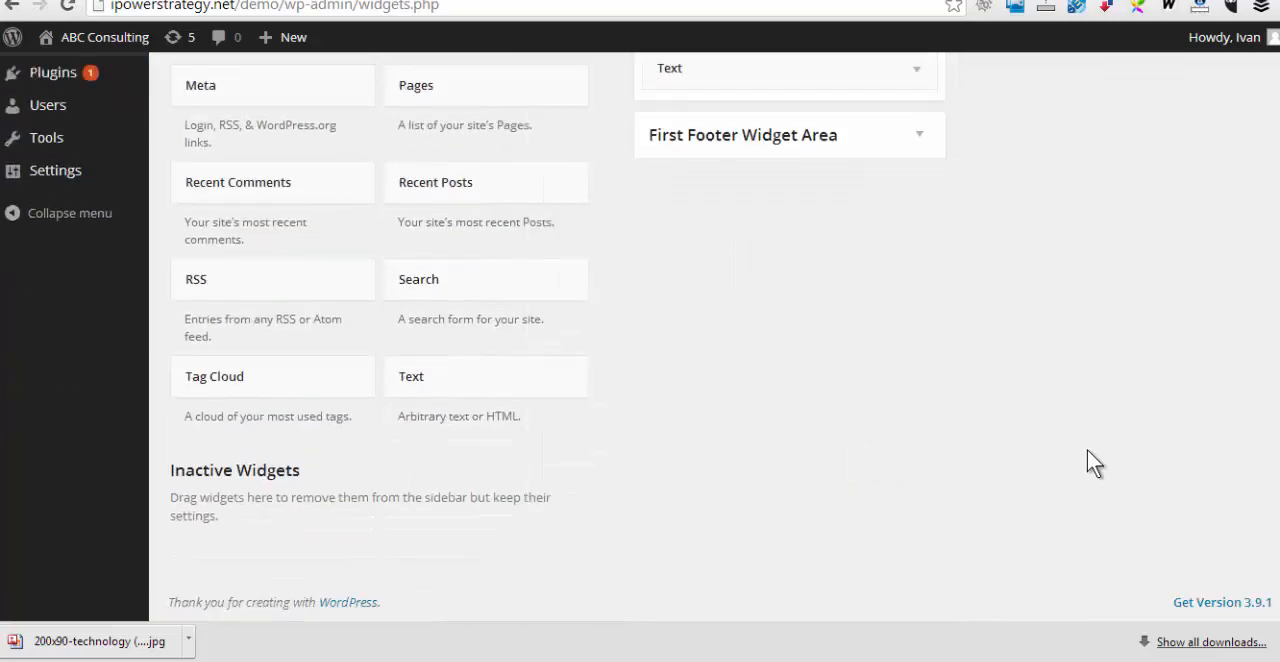
scroll(1088, 463, "up", 4)
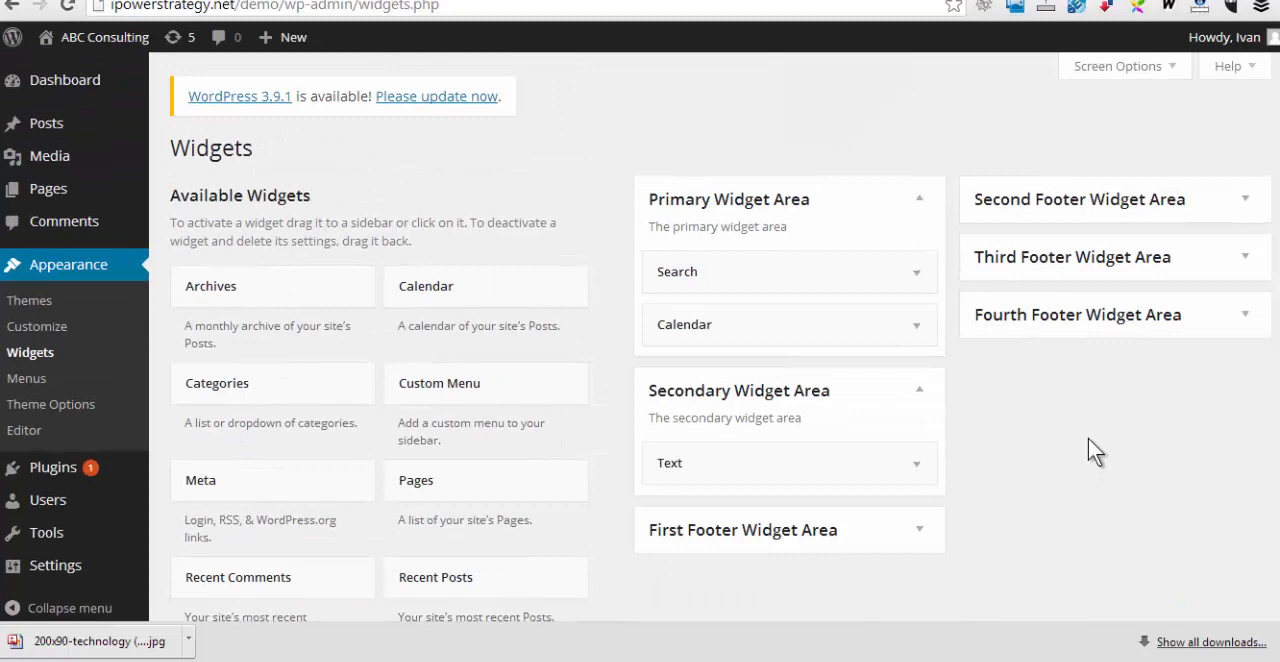
Reload the About page on the live site and examine its sidebar widgets and comment section
left_click(370, 1)
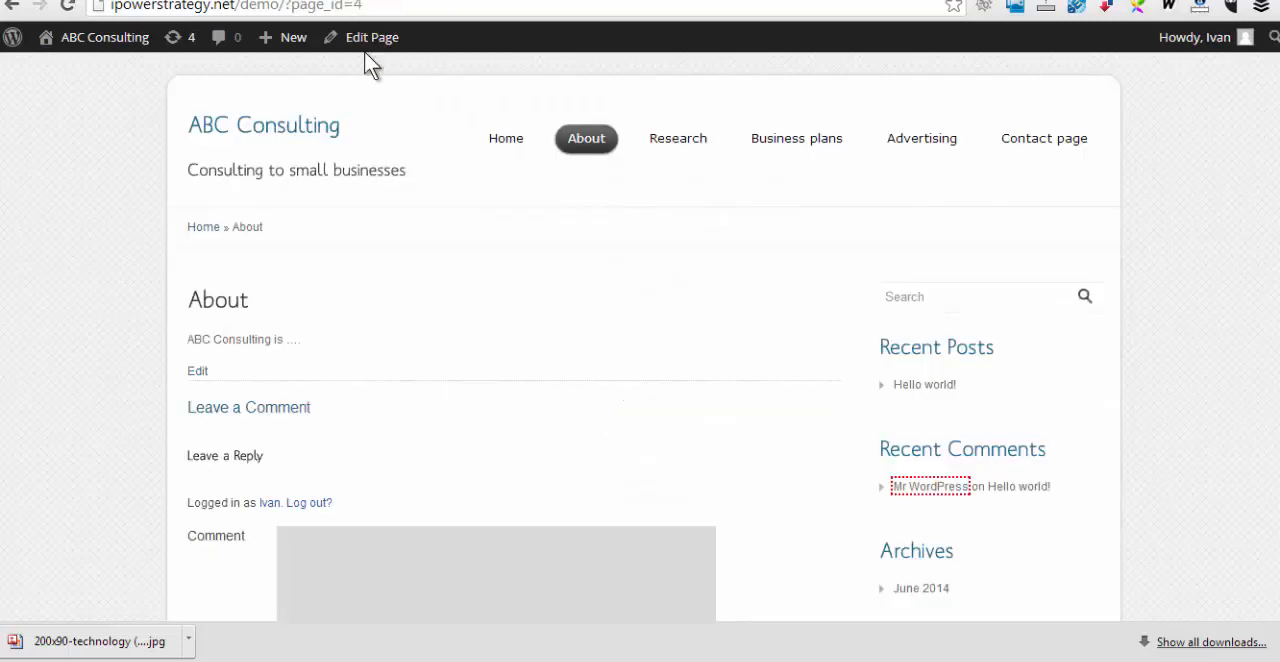
right_click(105, 157)
left_click(129, 216)
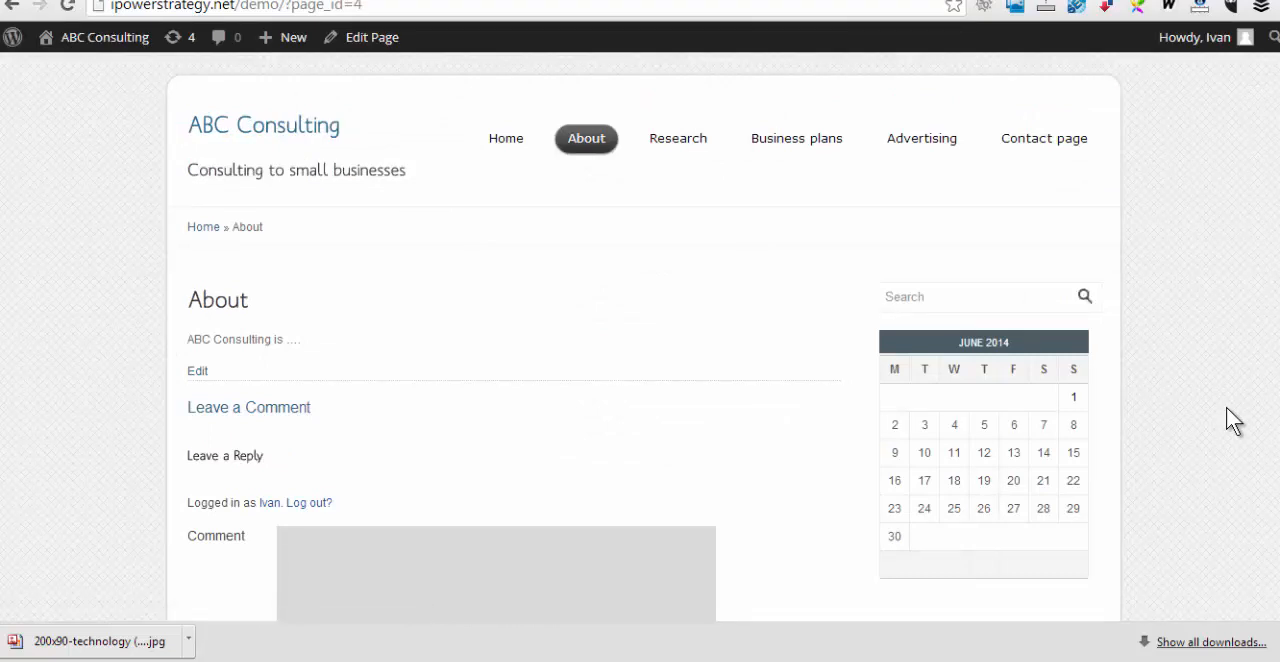
scroll(1195, 348, "down", 2)
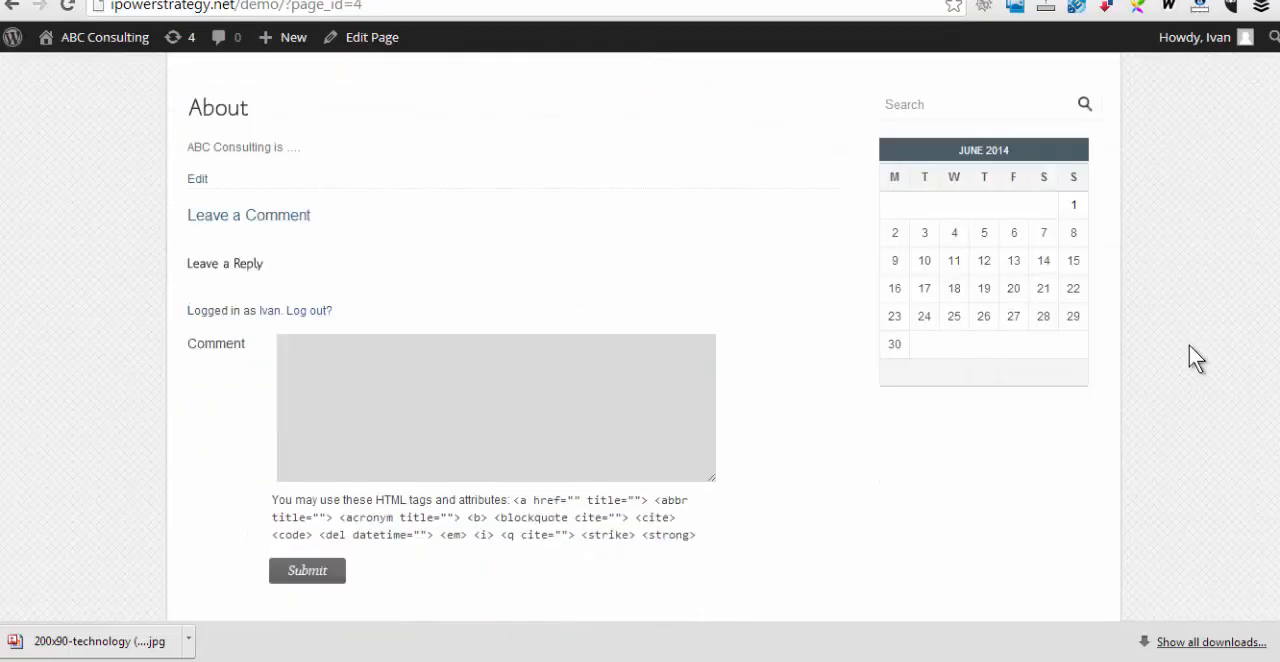
scroll(1189, 345, "up", 2)
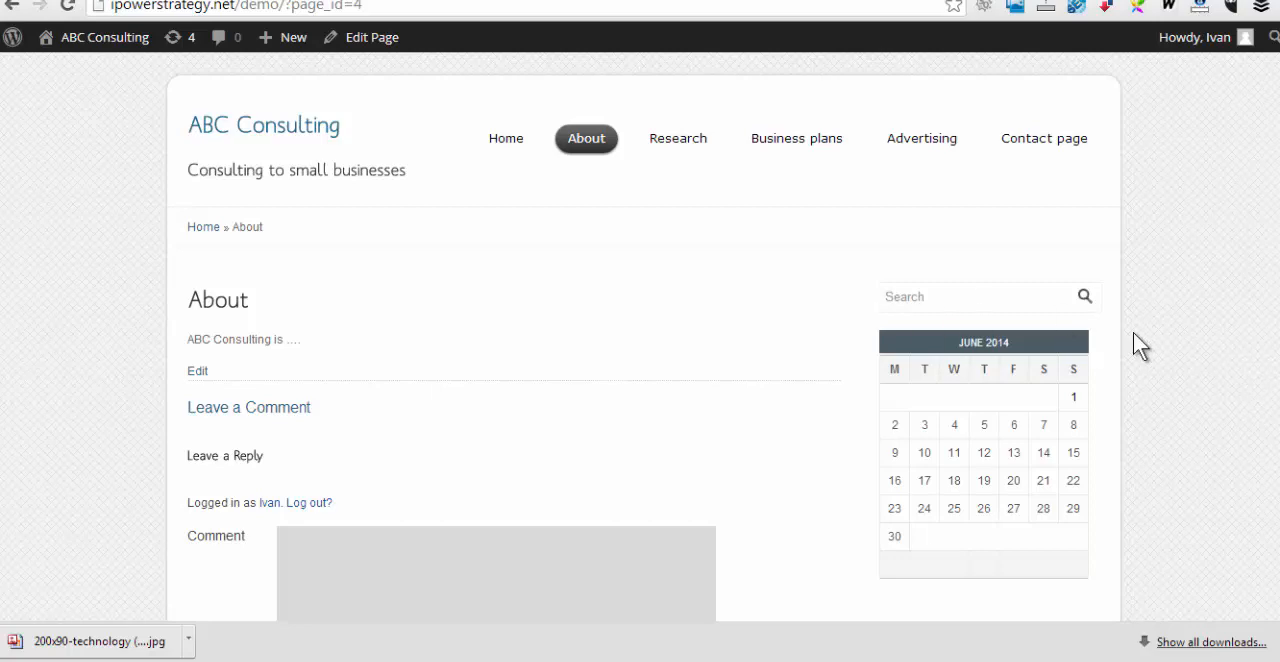
scroll(1197, 367, "down", 3)
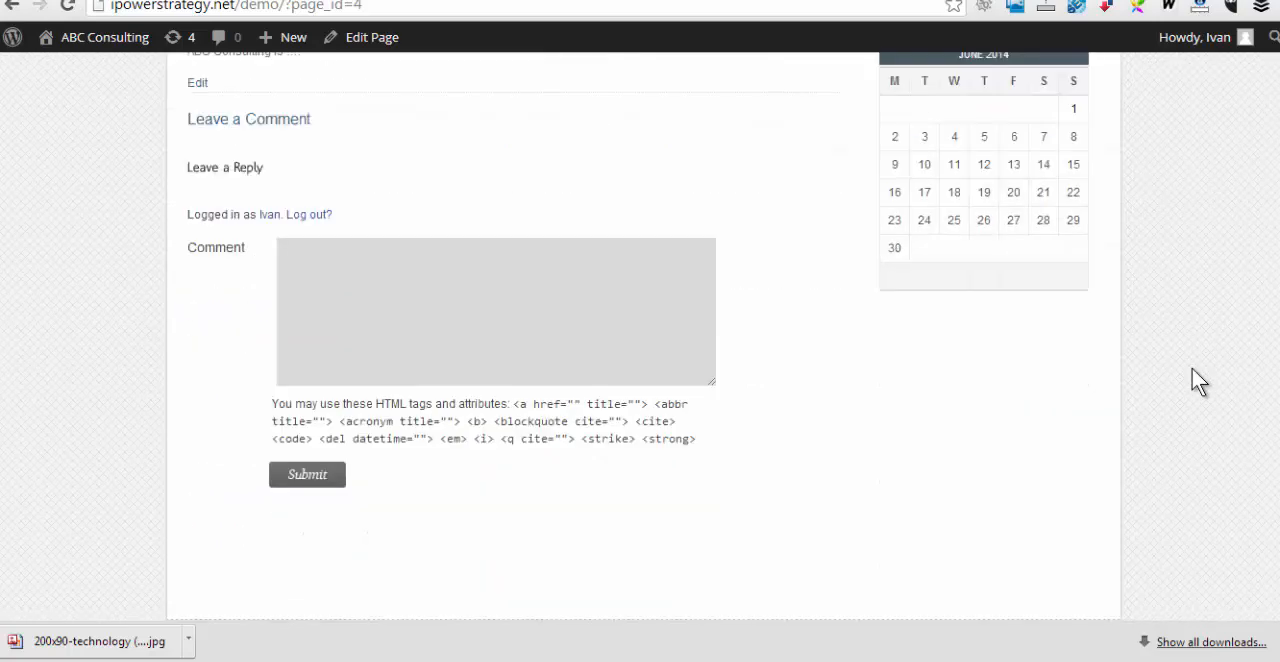
scroll(1192, 368, "up", 3)
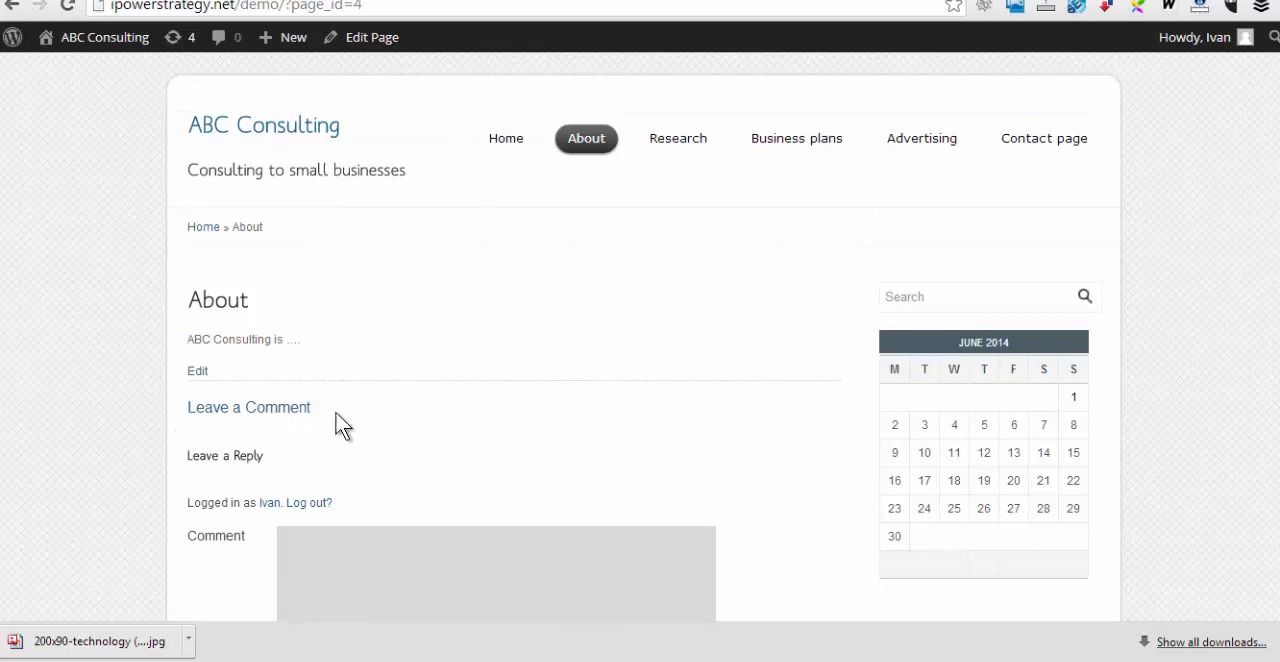
Return to the admin dashboard, open the list of all pages and move Sample Page to the trash
left_click(118, 42)
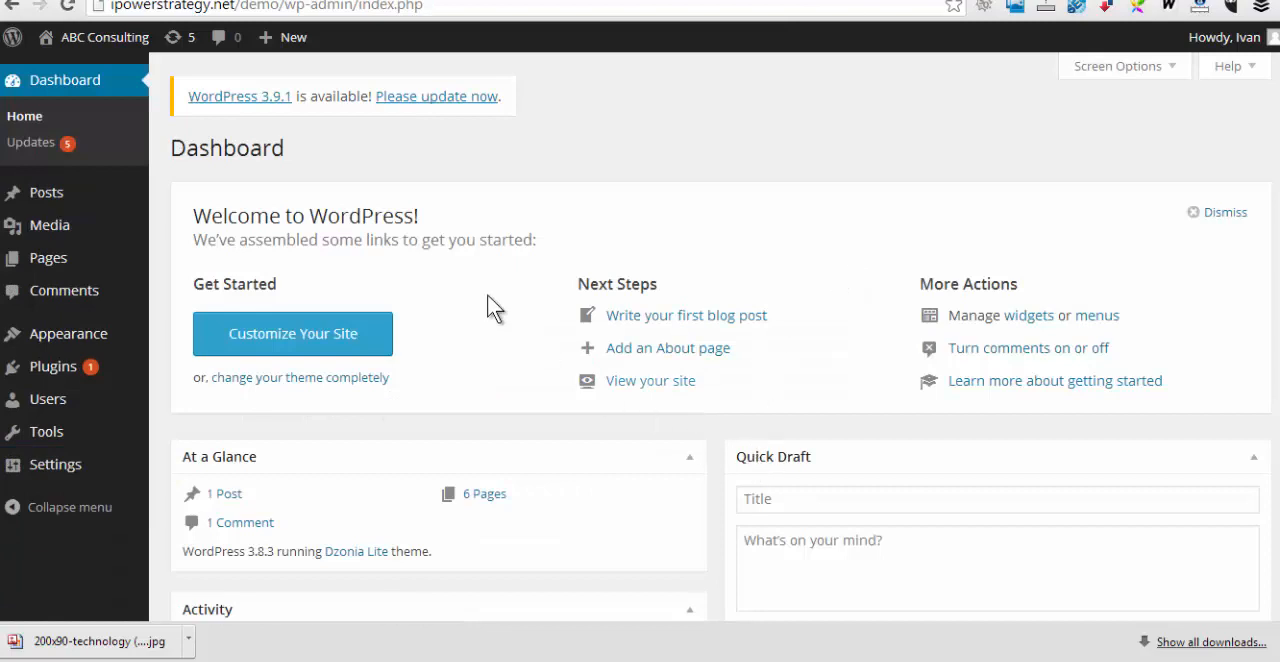
mouse_move(48, 272)
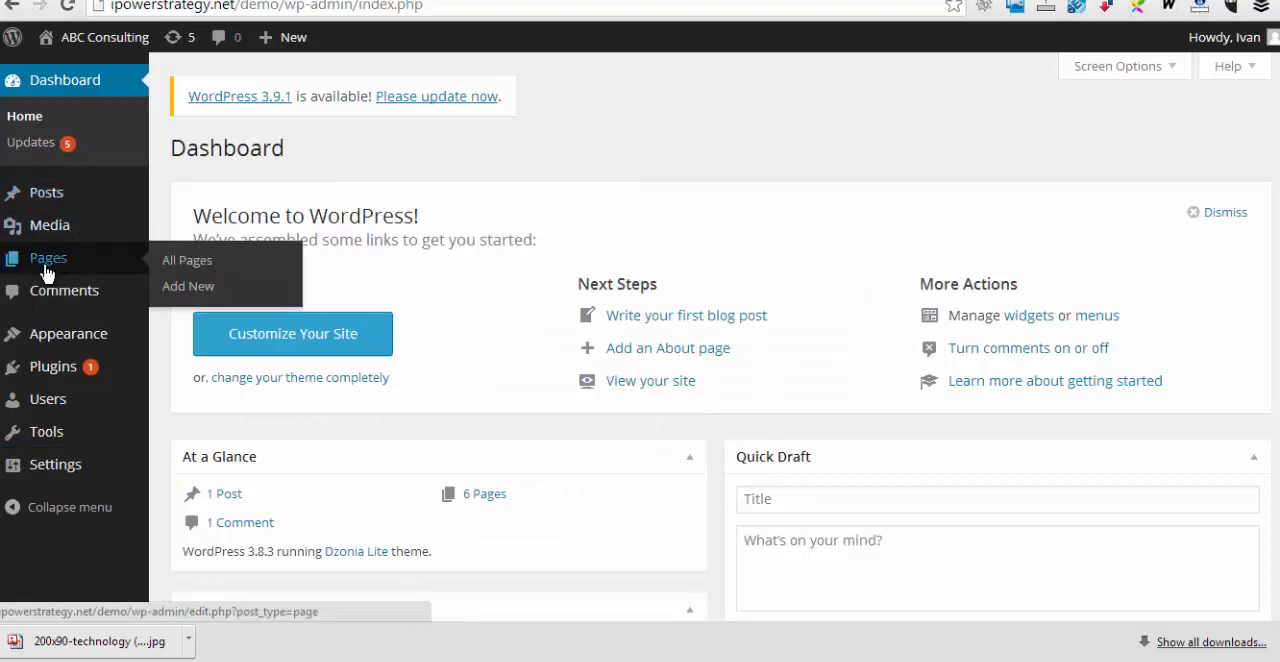
left_click(175, 260)
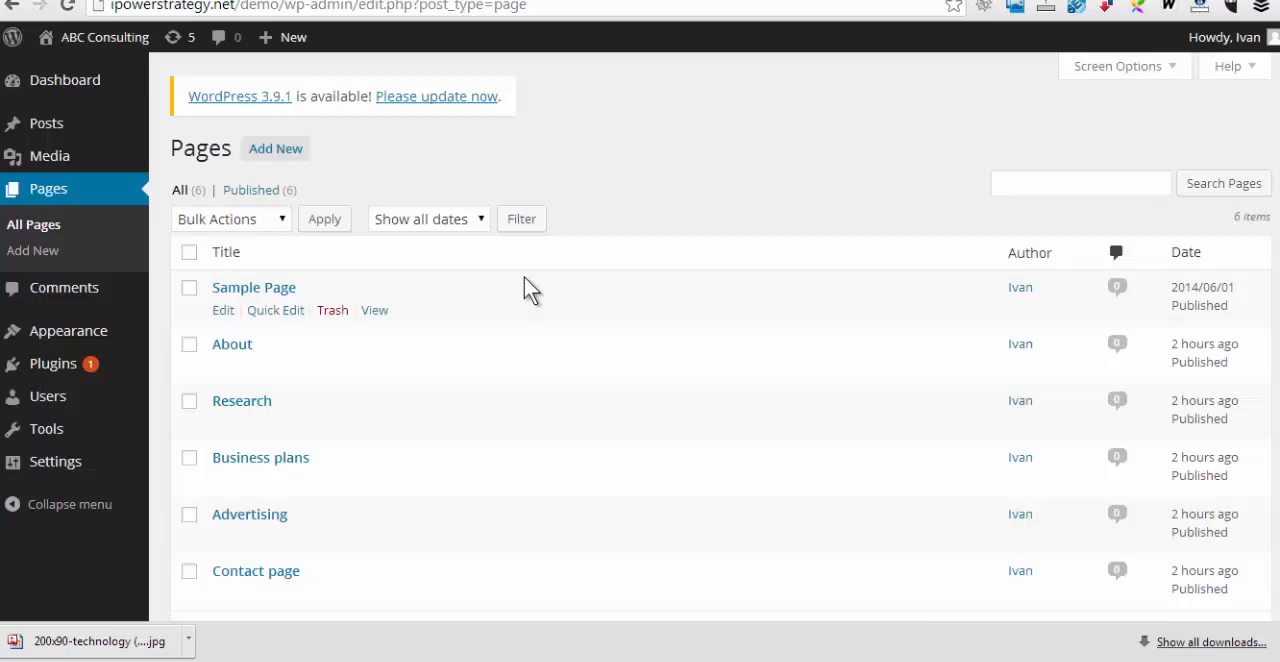
left_click(190, 292)
left_click(335, 313)
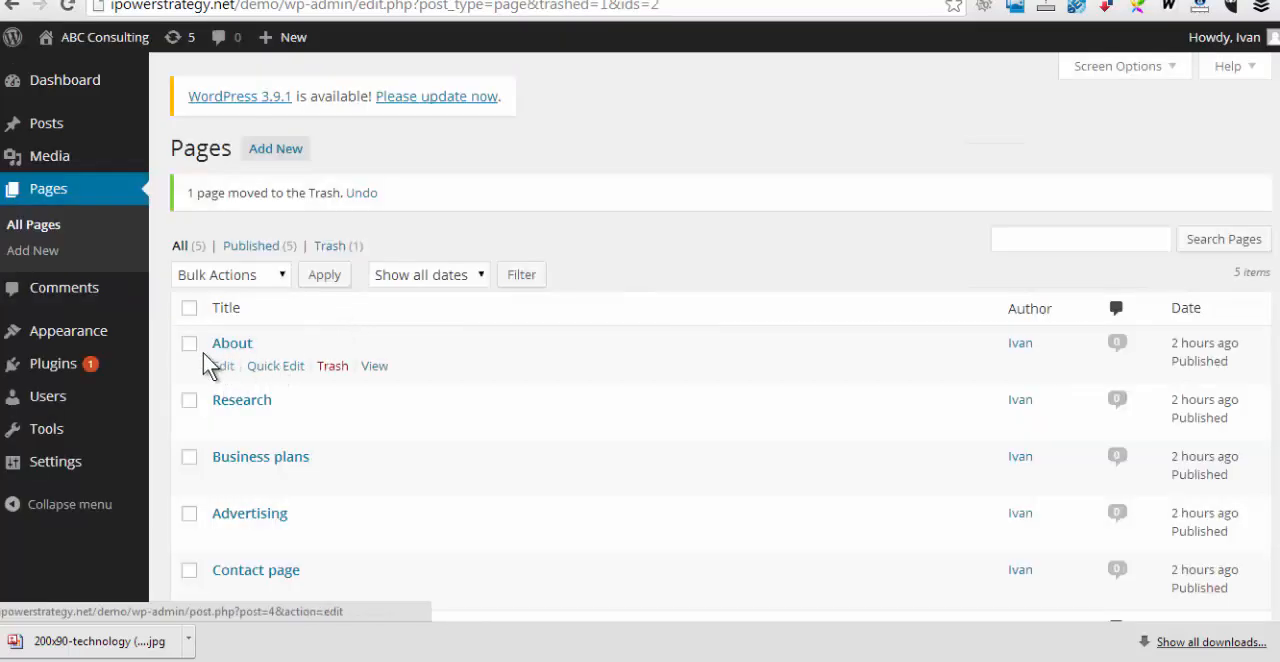
Disable comments on the About page through Quick Edit and update the page
left_click(188, 348)
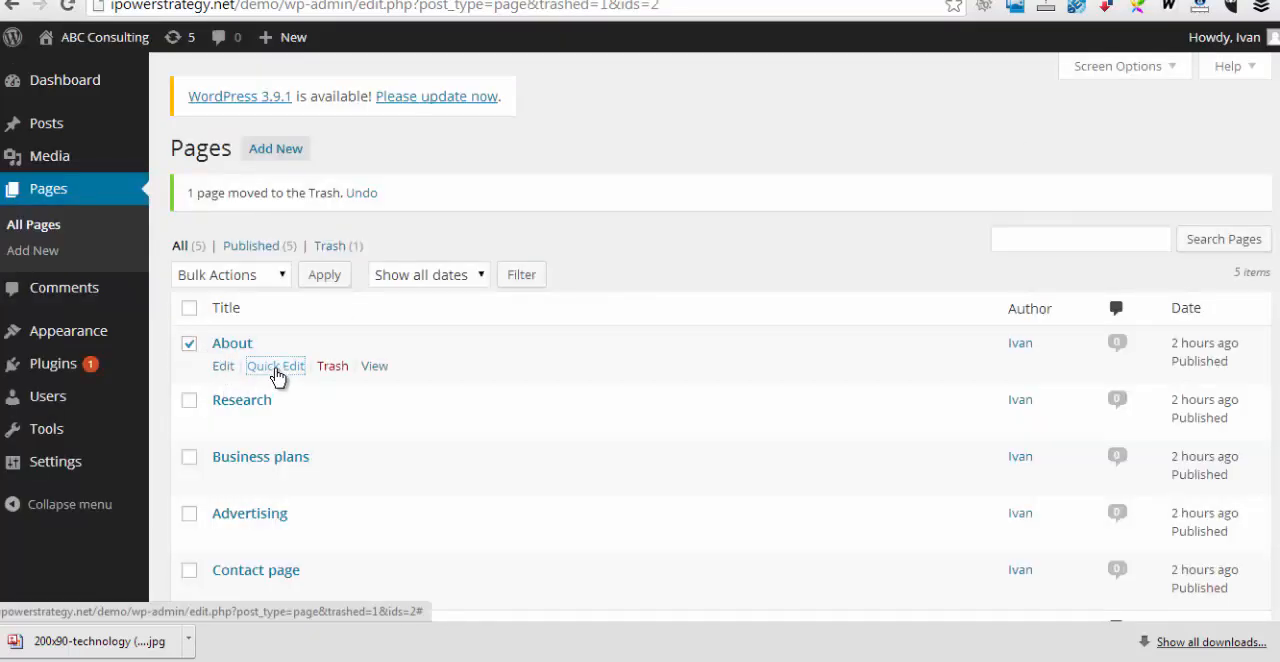
left_click(276, 367)
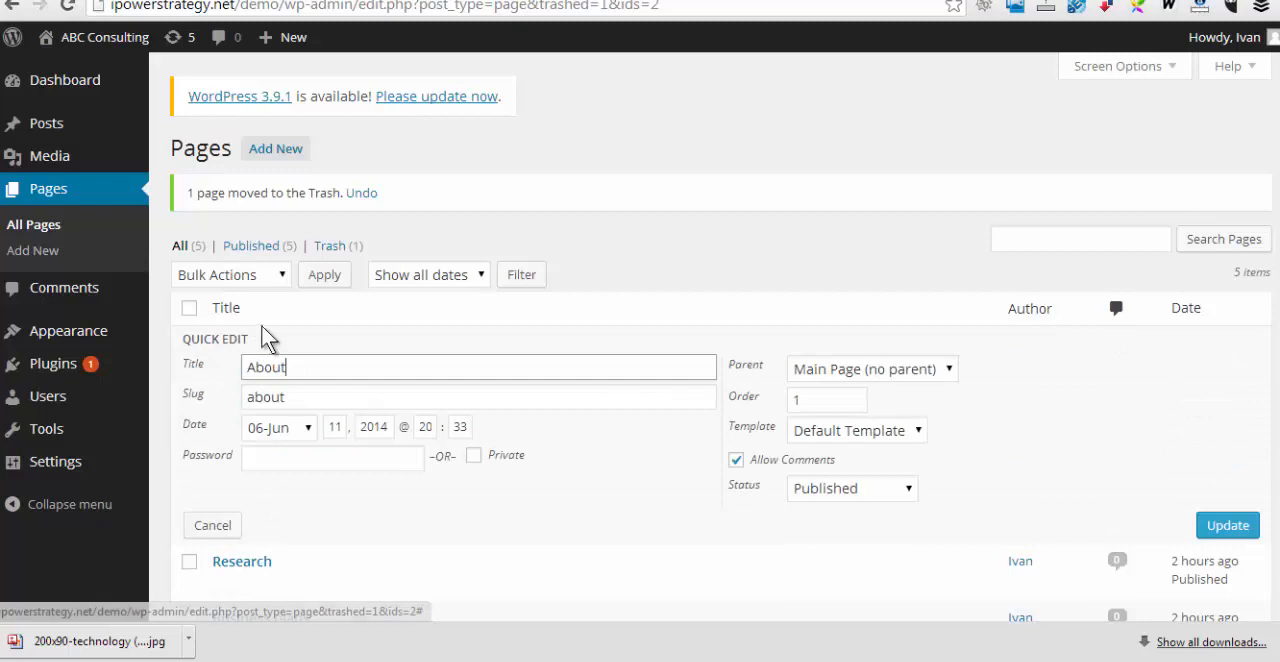
left_click(736, 461)
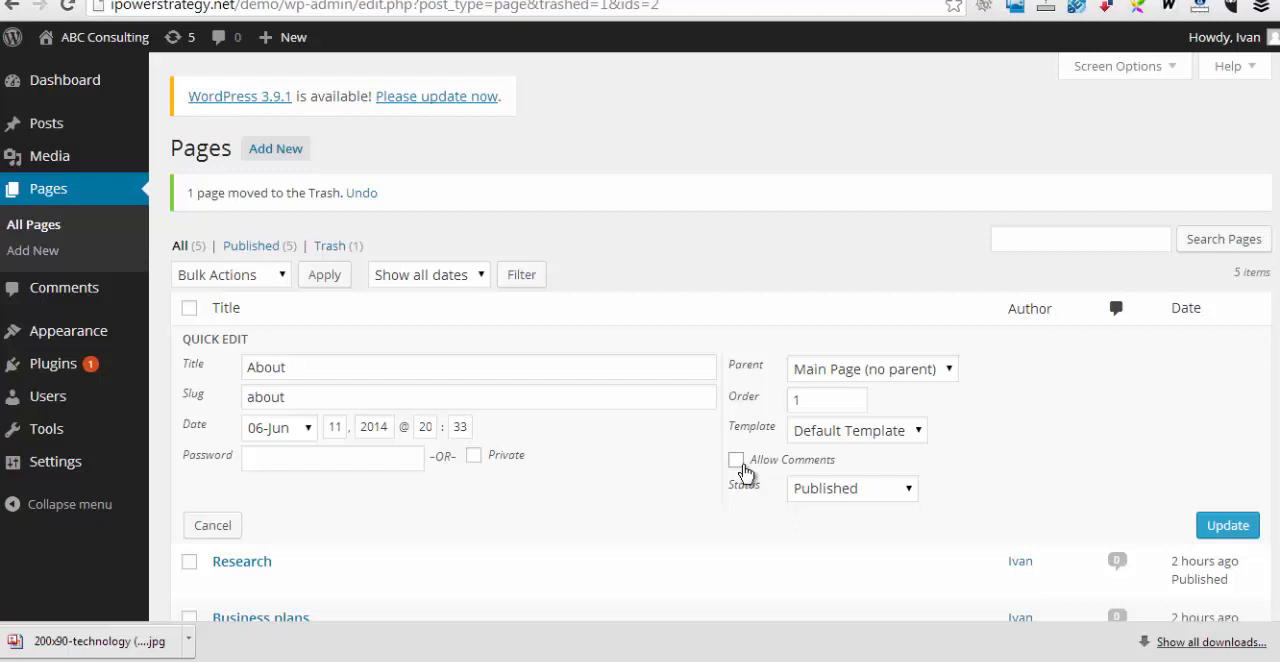
left_click(1226, 537)
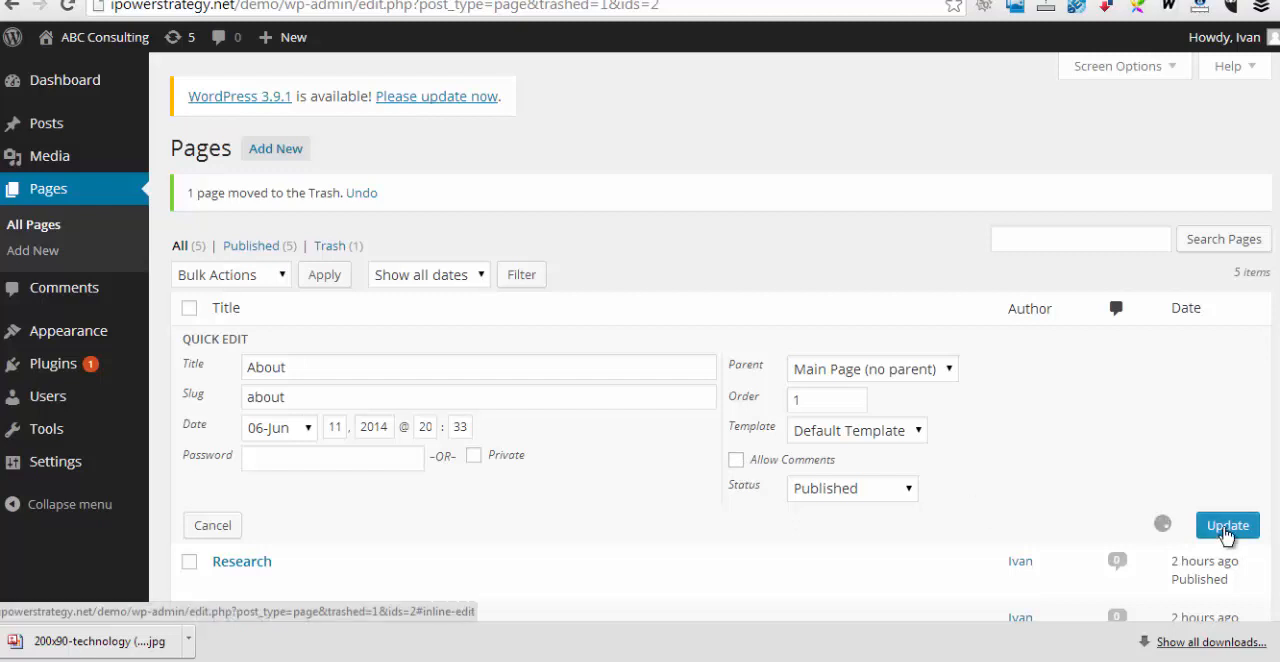
scroll(890, 493, "down", 2)
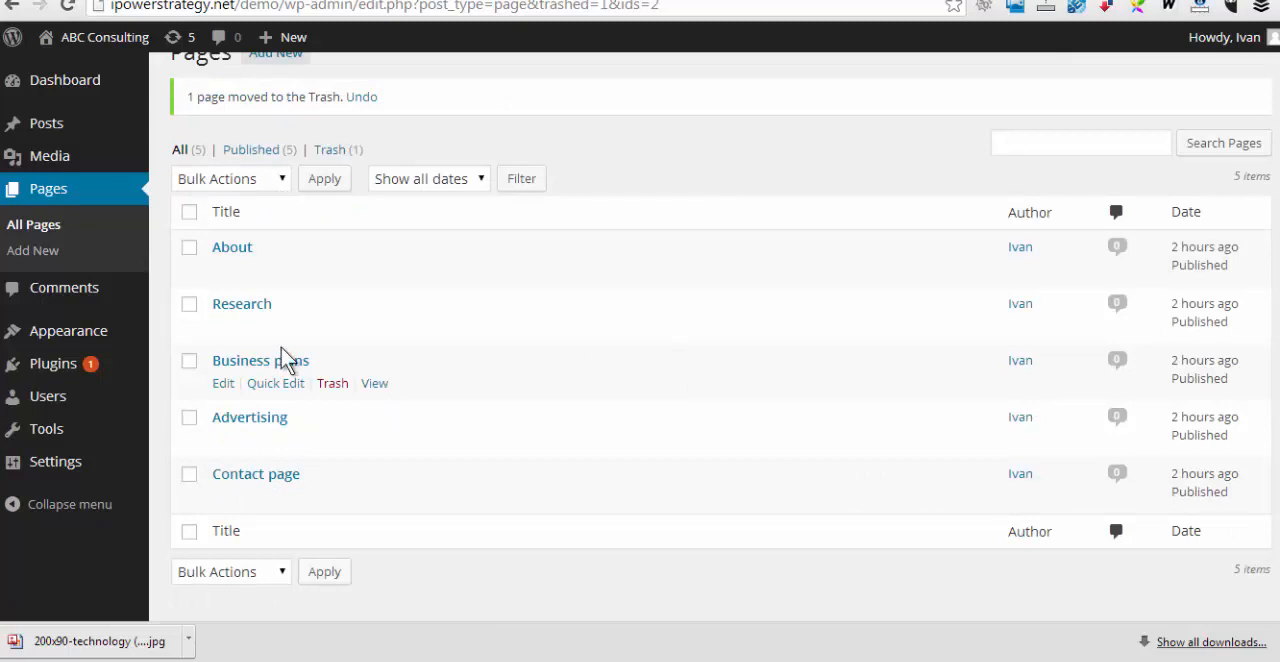
Turn off posting comments on new articles in the discussion settings, save the change and reload the live About page
mouse_move(68, 334)
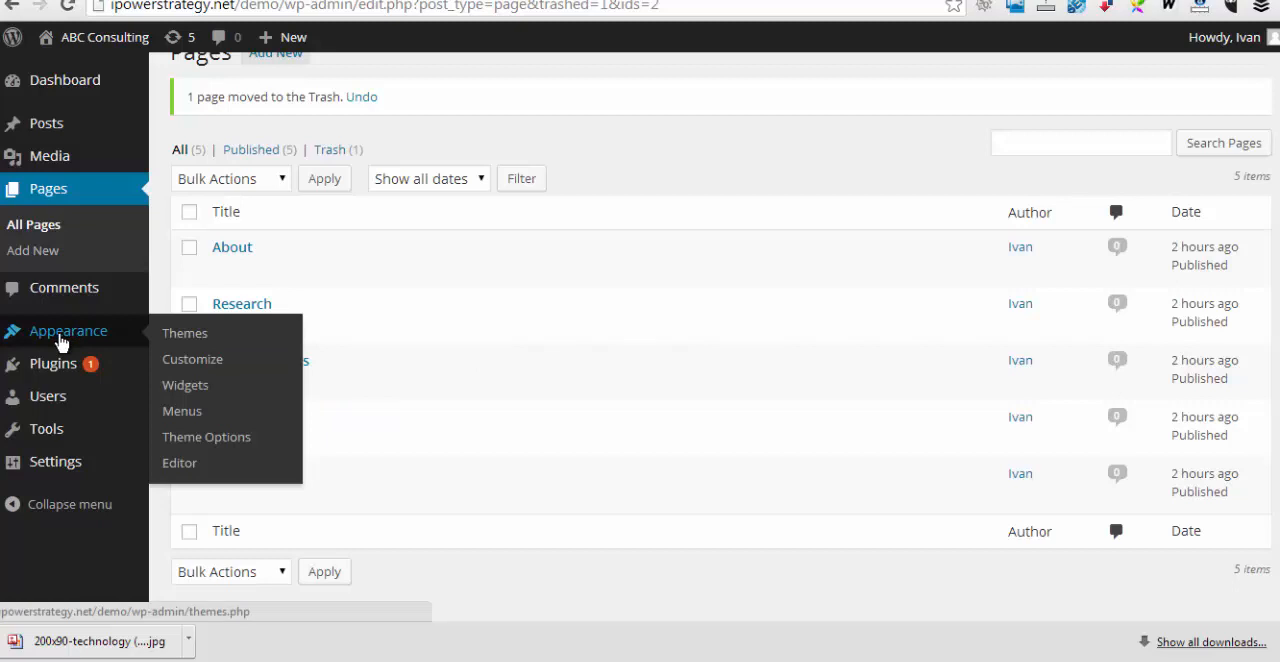
mouse_move(57, 469)
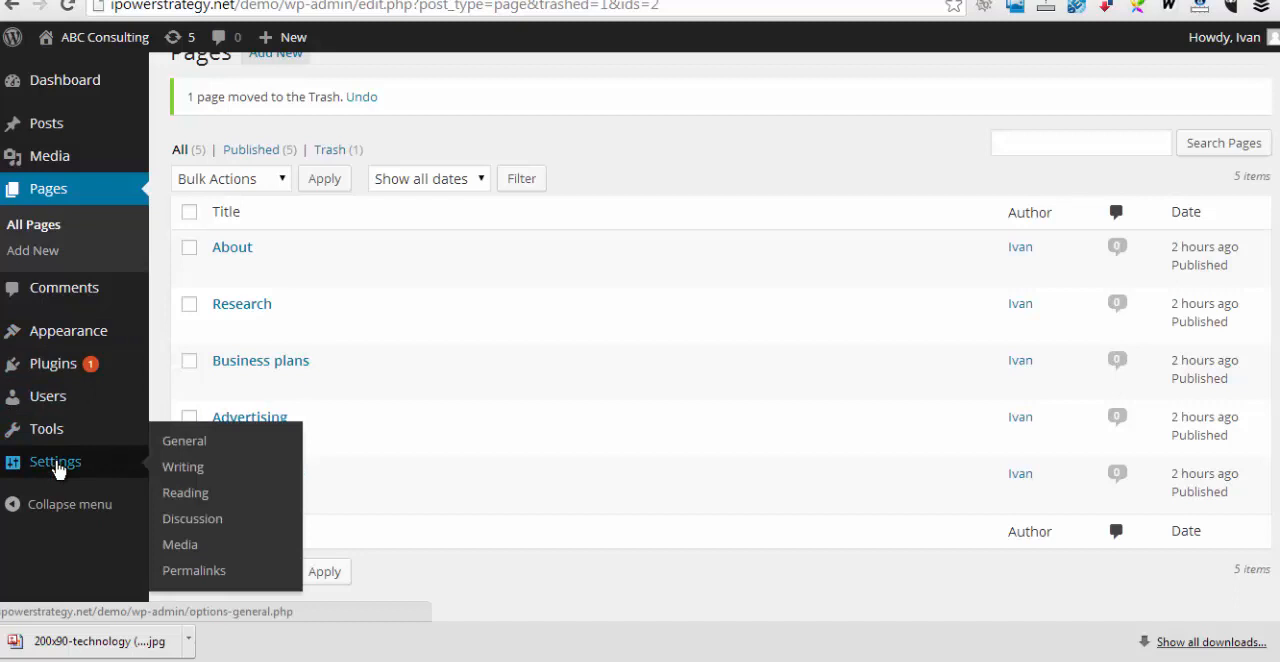
left_click(200, 521)
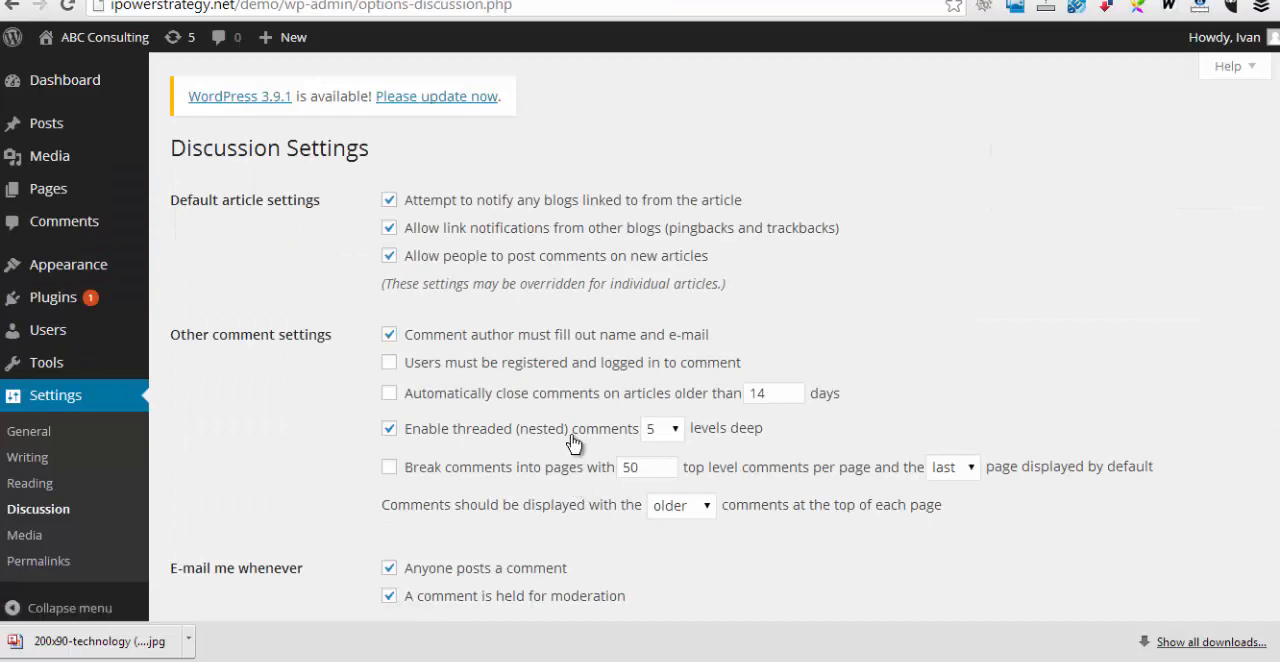
left_click(390, 262)
scroll(840, 300, "down", 6)
scroll(930, 335, "up", 2)
scroll(930, 335, "up", 4)
scroll(912, 330, "down", 15)
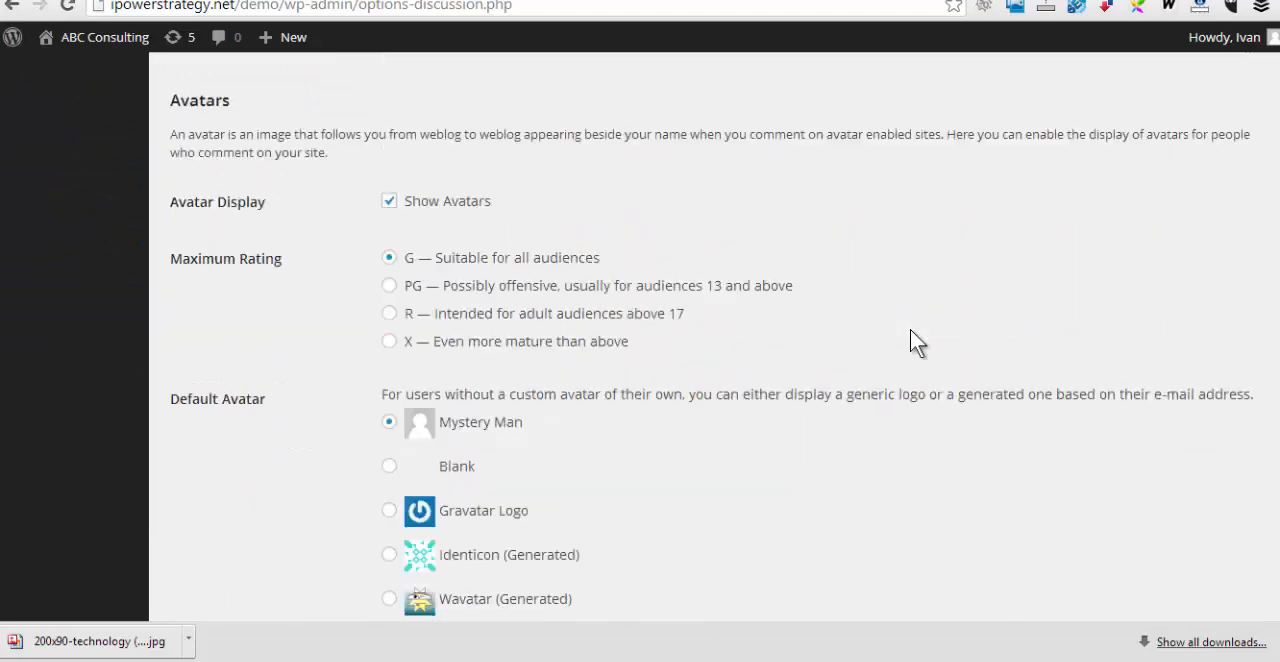
left_click(225, 525)
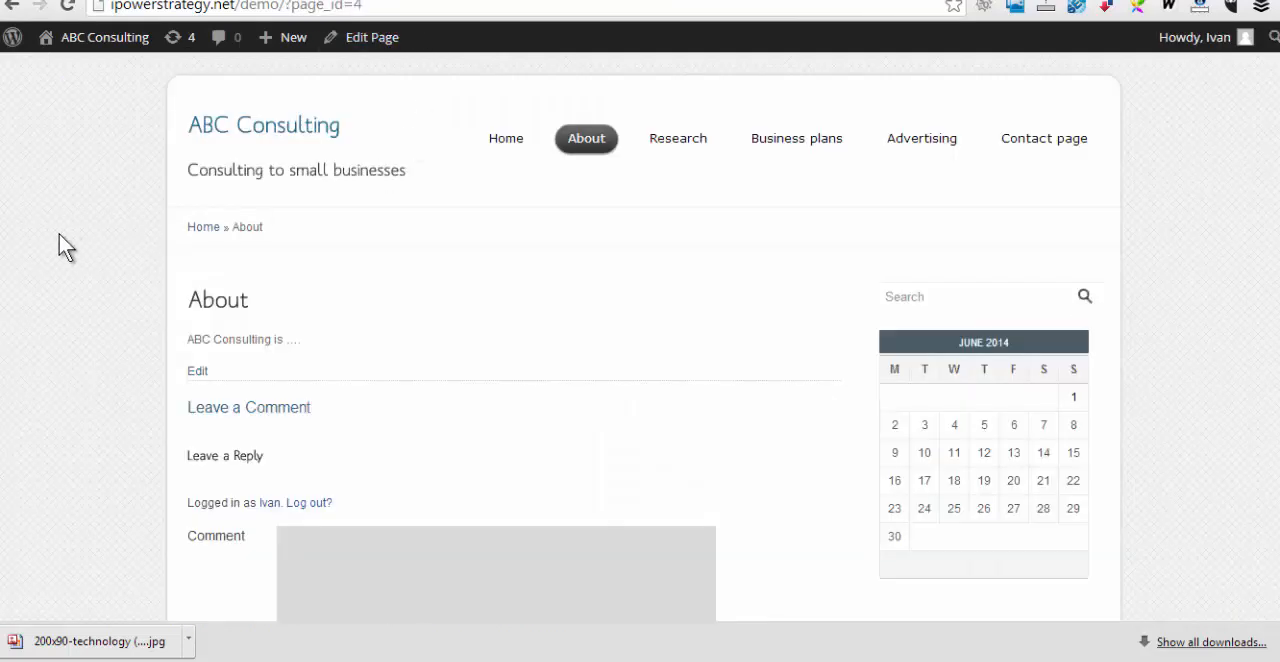
right_click(59, 234)
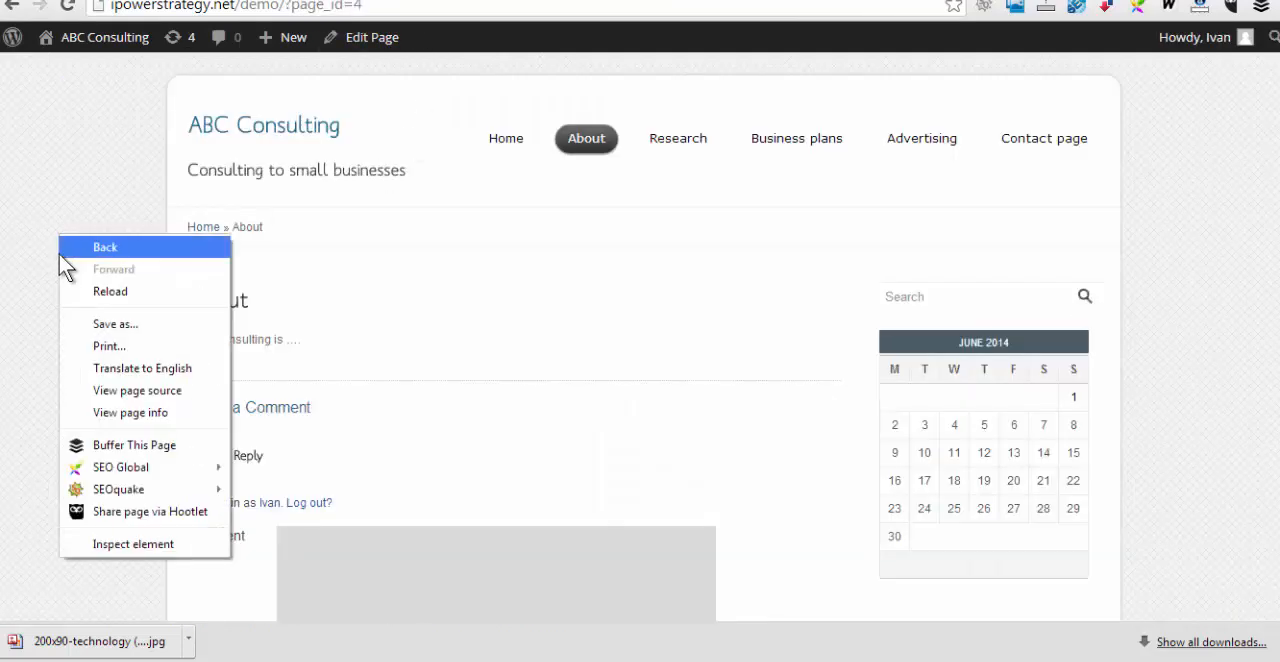
left_click(108, 292)
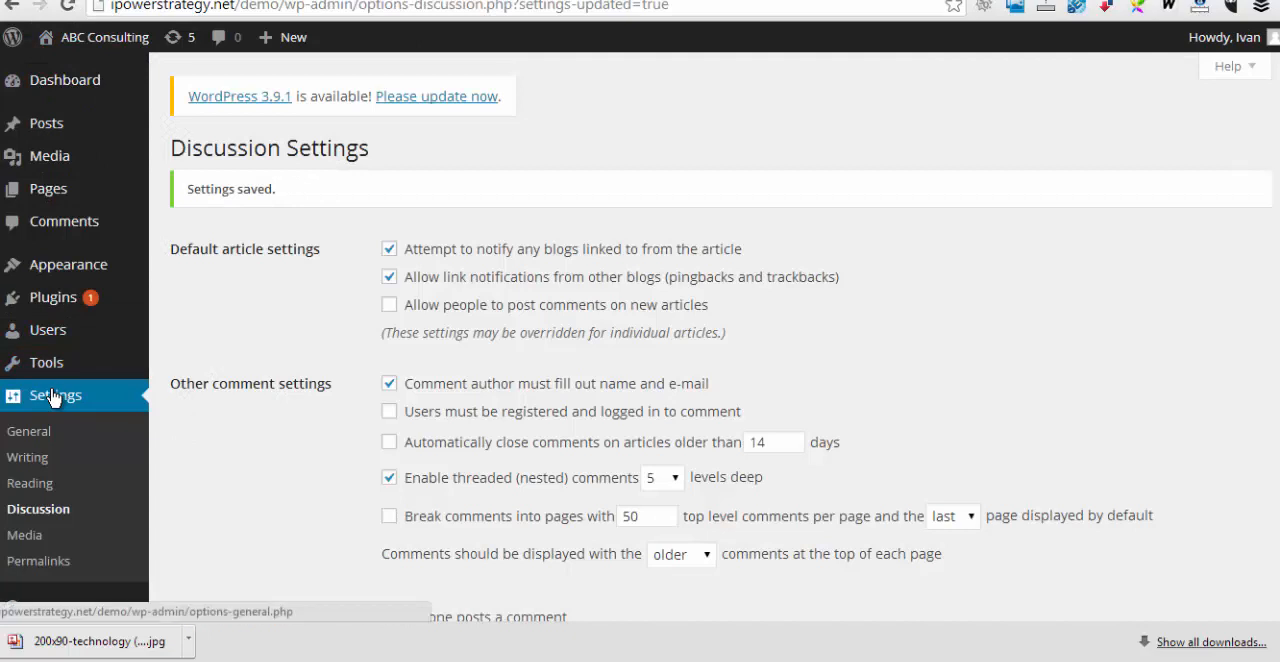
Open the general settings, review the site title, tagline, timezone, date and time formats and week start, and save them
left_click(30, 431)
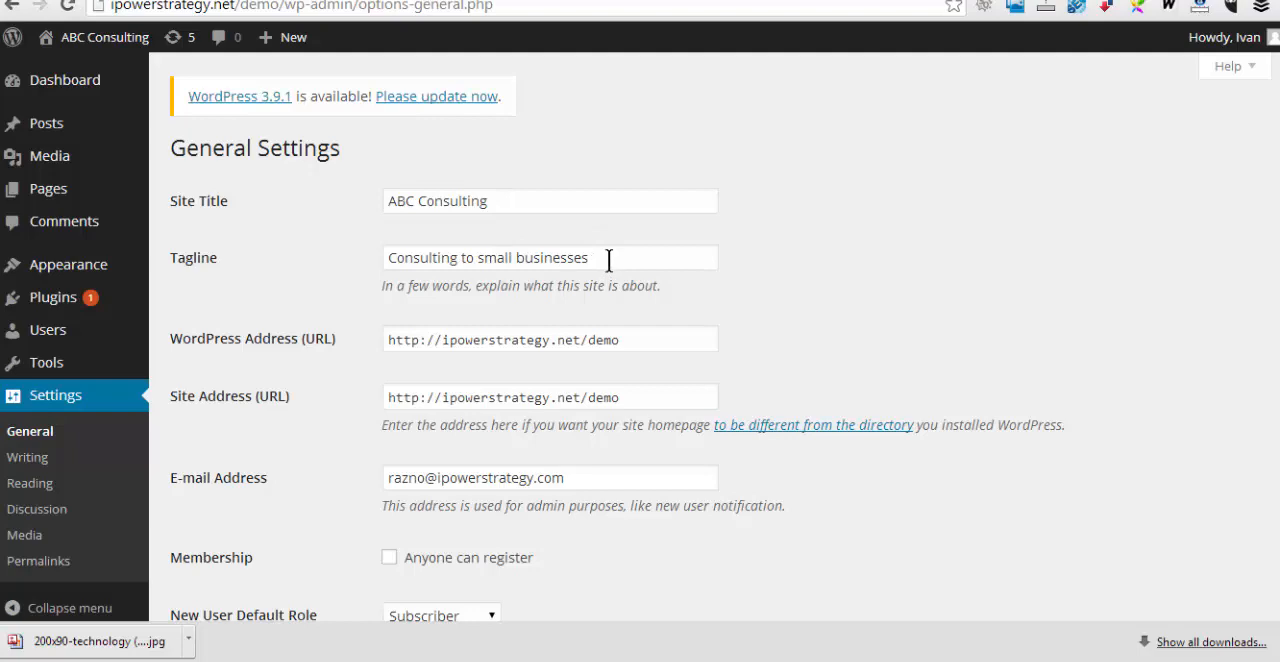
scroll(908, 372, "down", 1)
scroll(906, 362, "down", 3)
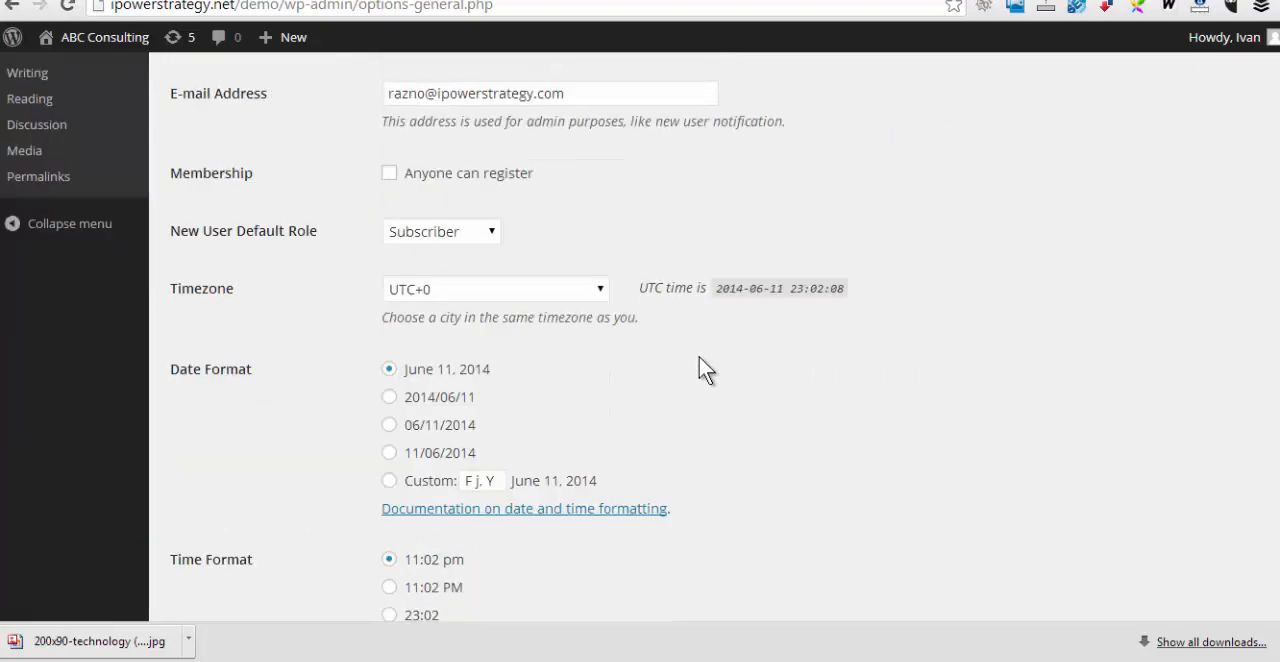
scroll(880, 471, "down", 3)
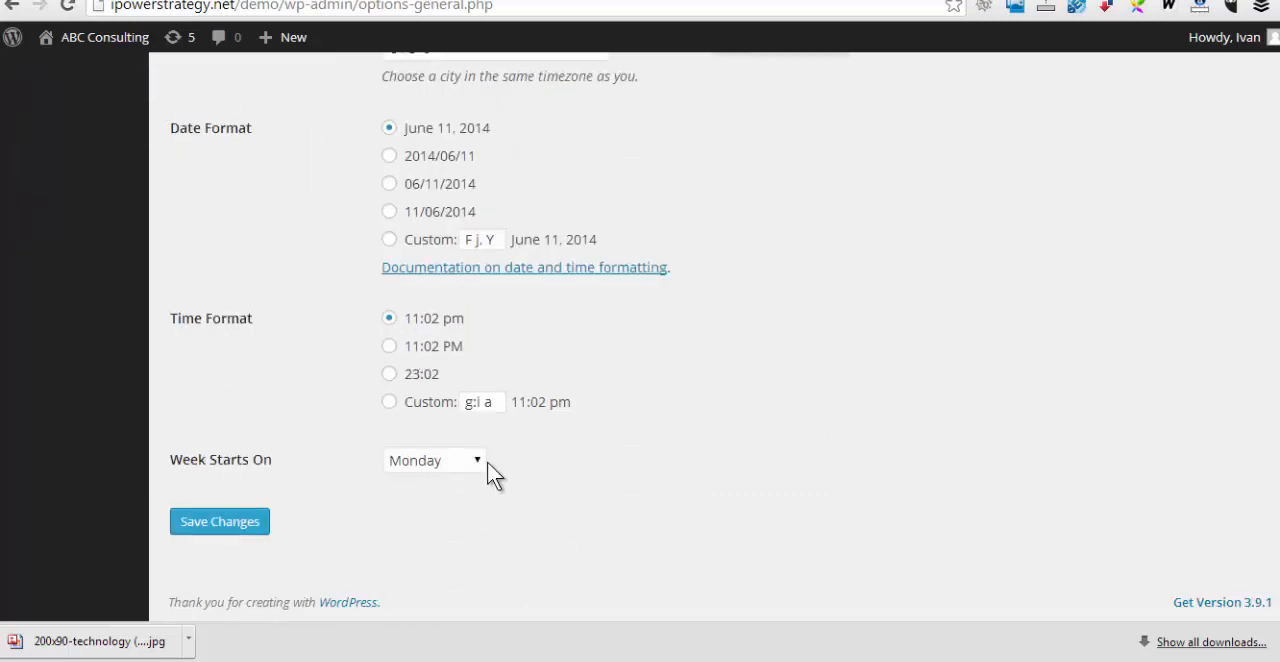
left_click(248, 524)
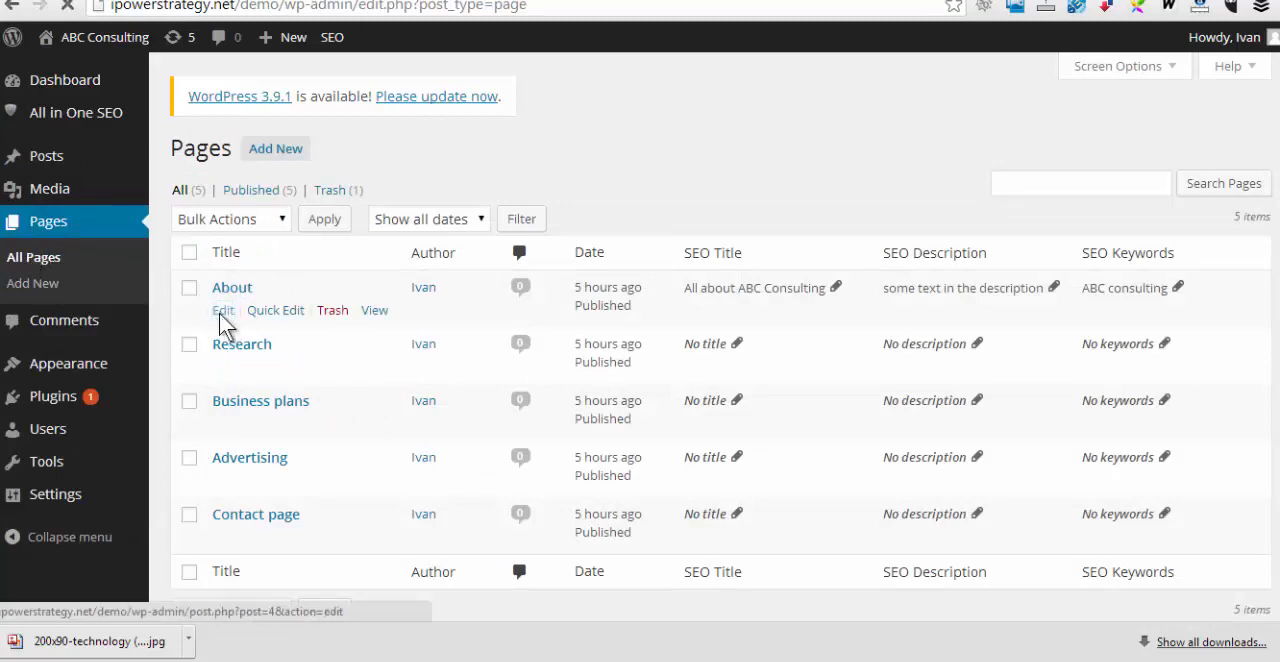
Open the About page for editing, insert the 200x90-technology (copy) image below its text and update the page
left_click(220, 312)
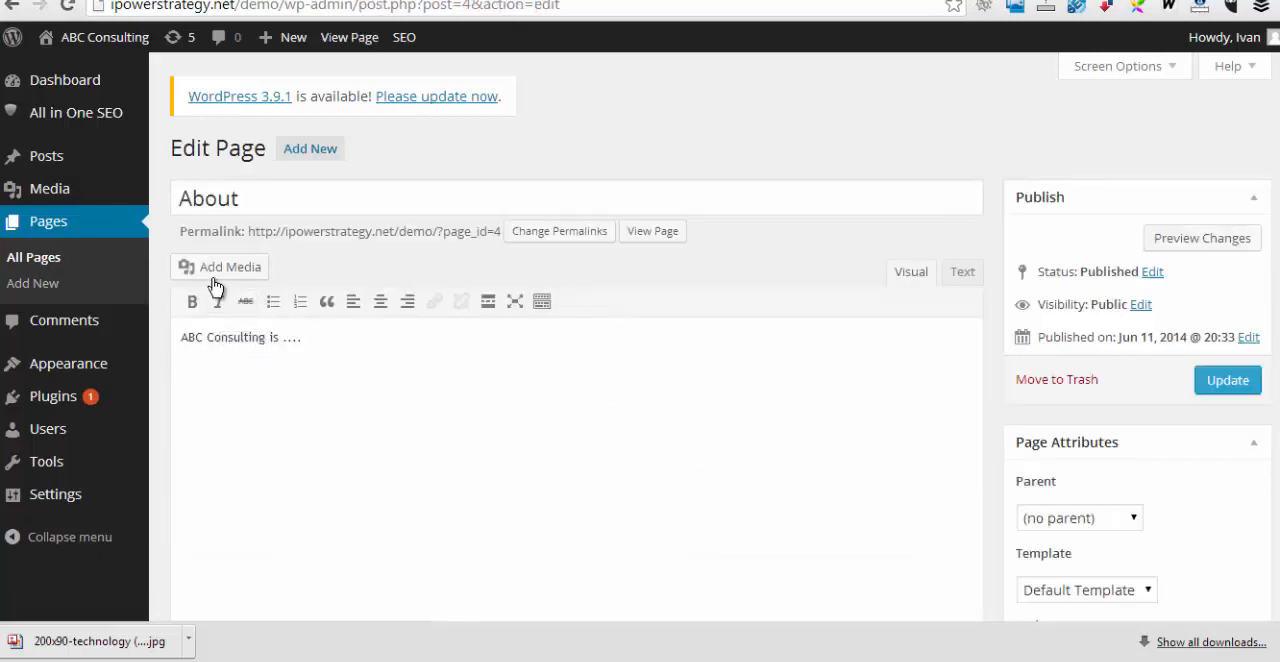
left_click(222, 278)
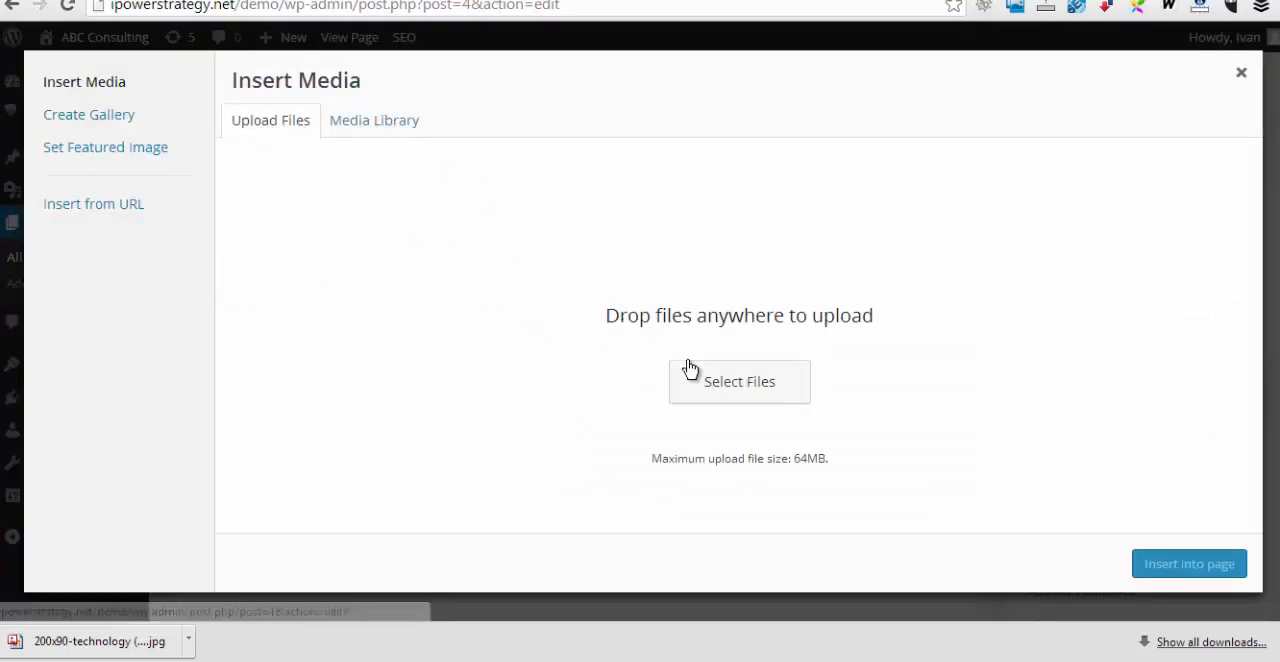
left_click(734, 384)
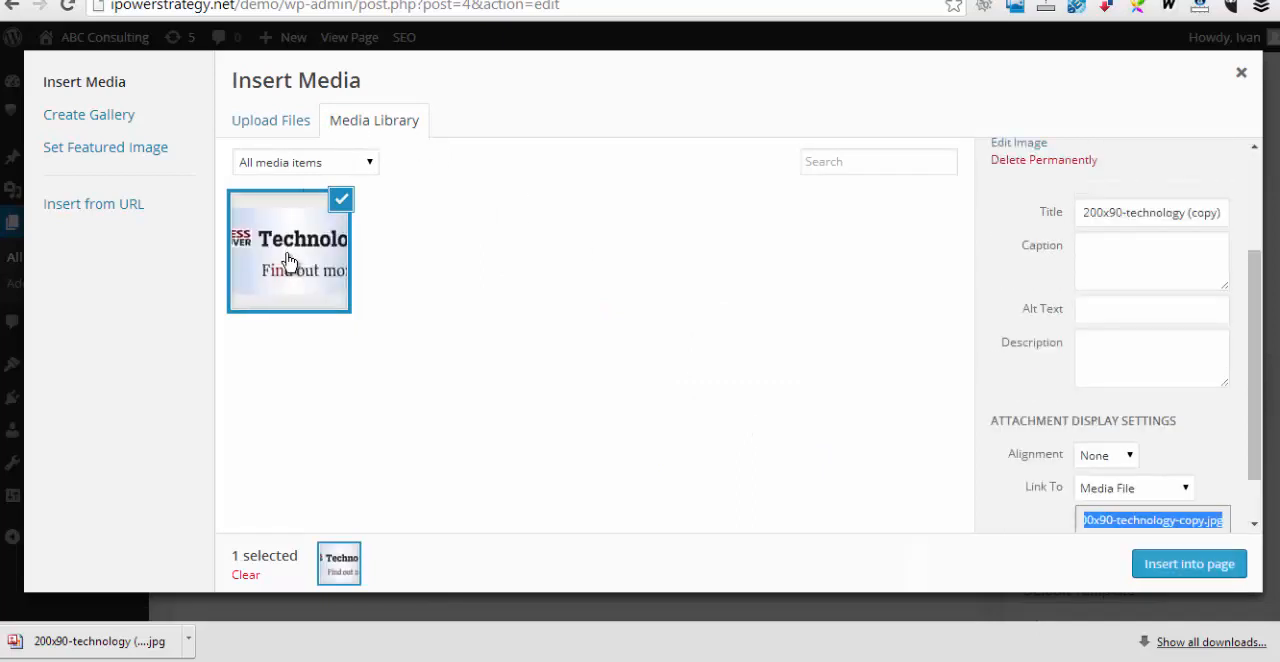
left_click(1163, 566)
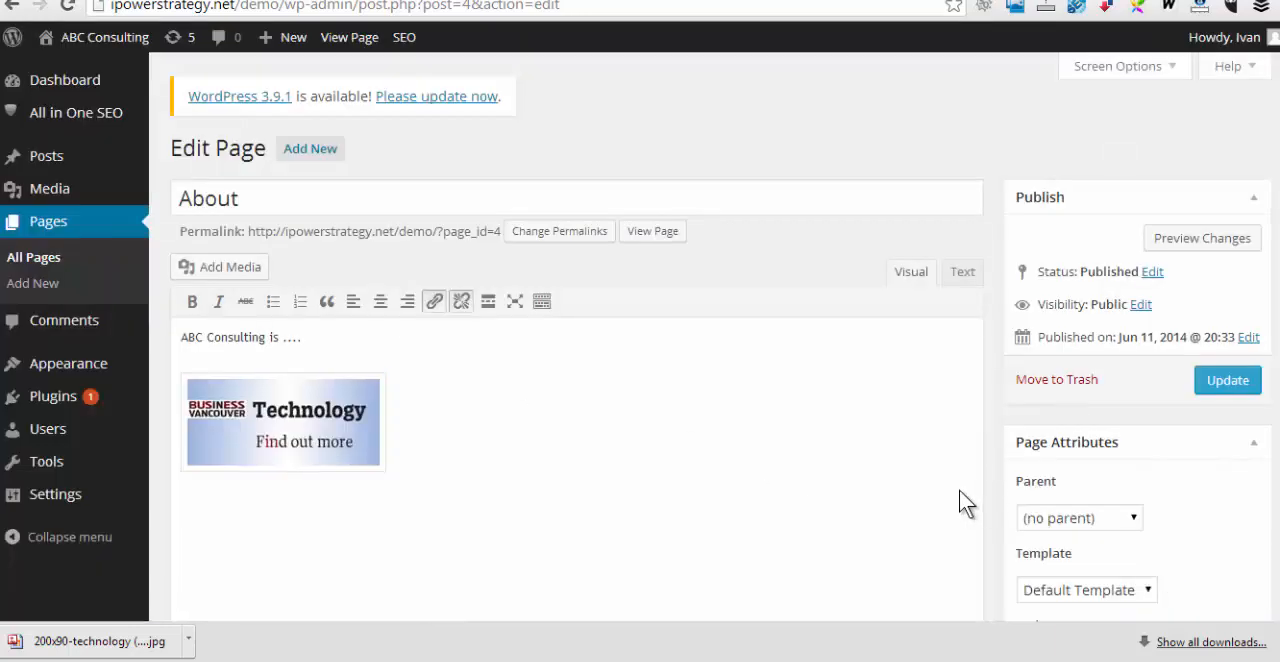
left_click(1217, 386)
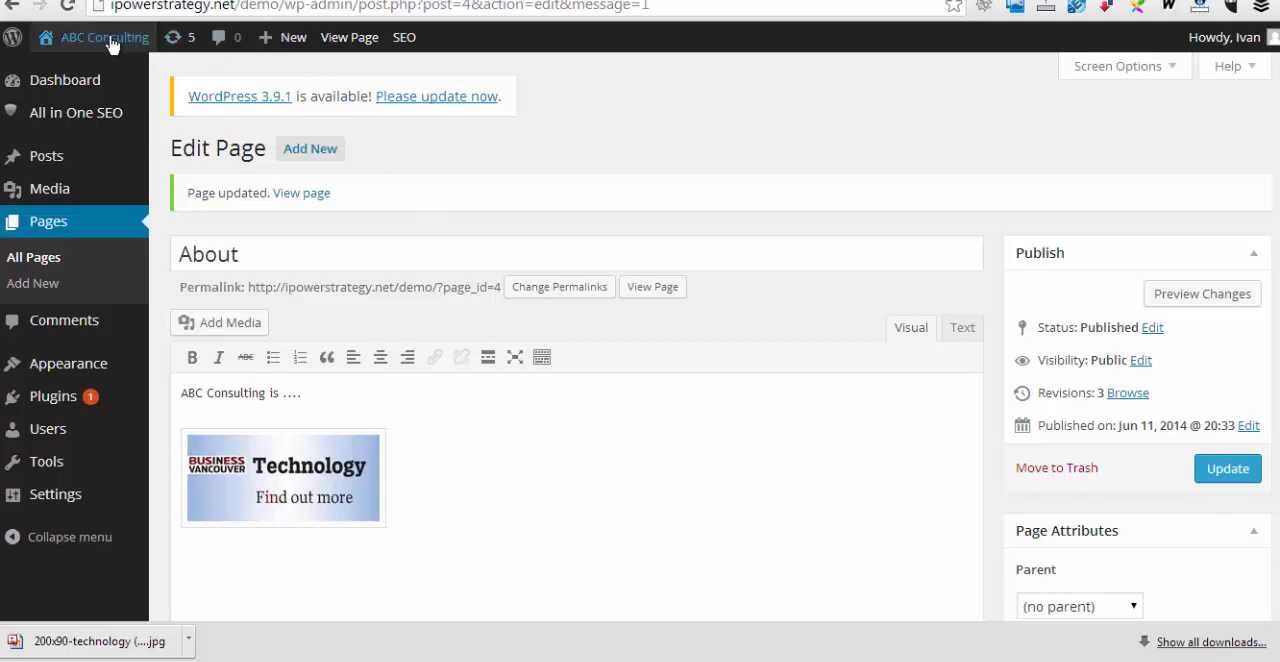
View the live site and examine the home page's banner, caption, heading text and feature columns
mouse_move(111, 44)
left_click(349, 37)
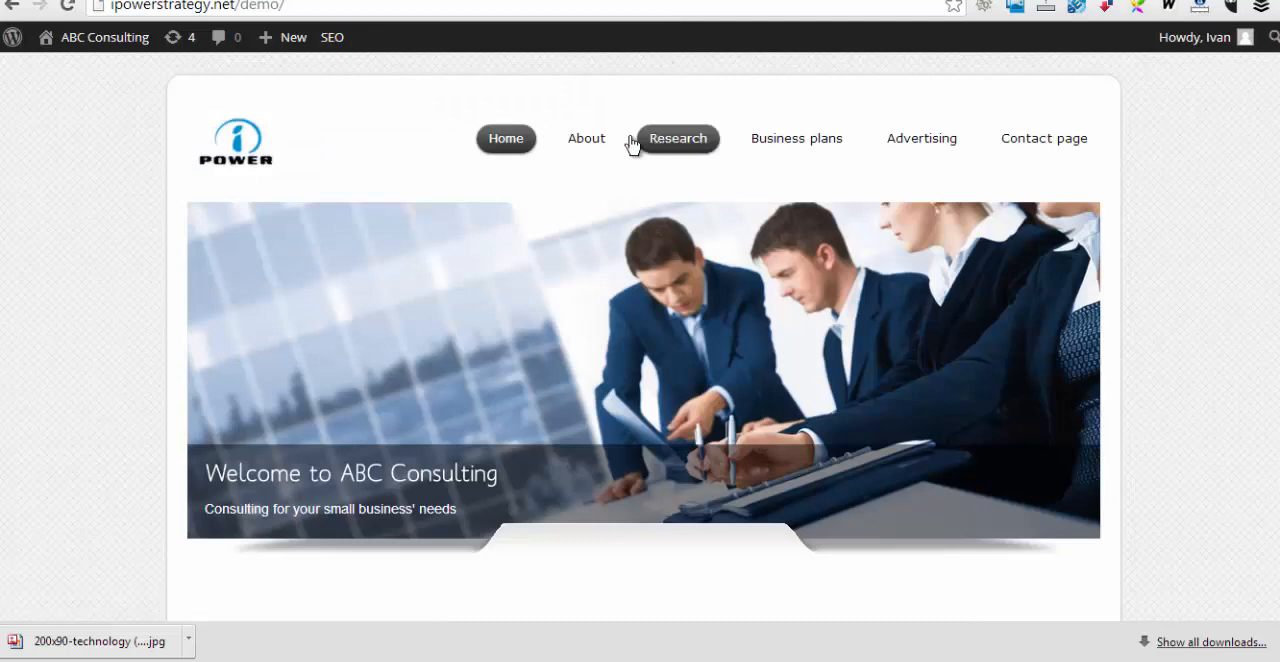
left_click(585, 139)
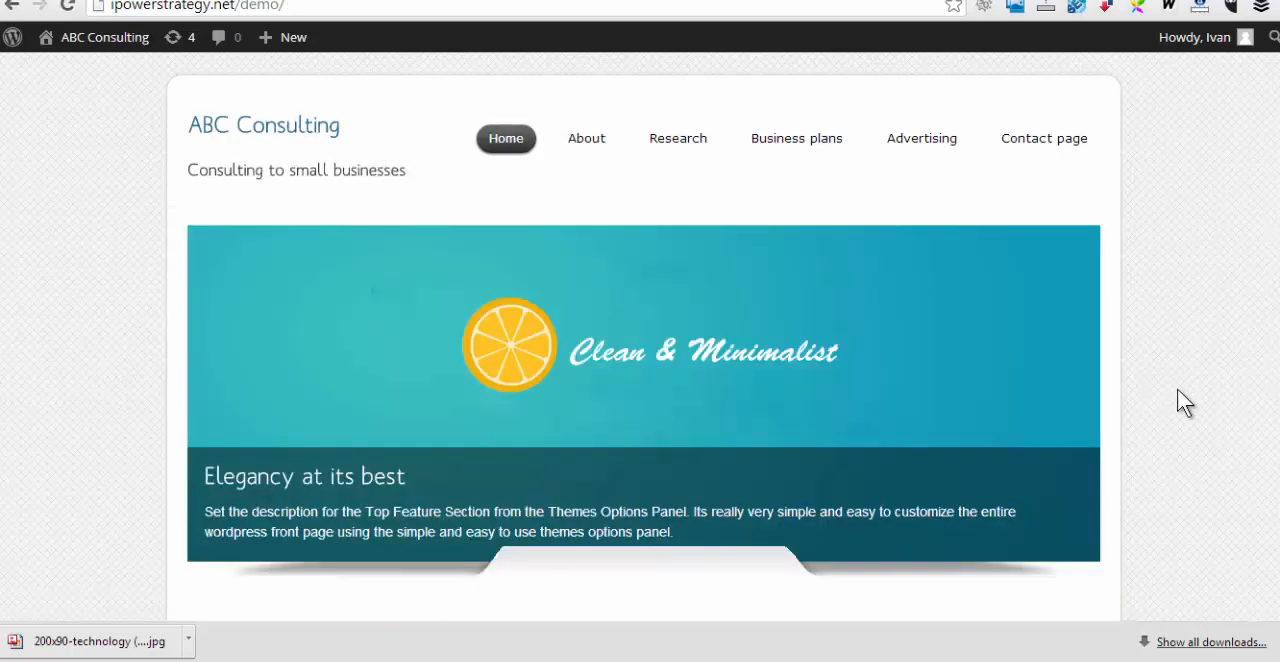
scroll(1109, 360, "down", 2)
scroll(1109, 360, "up", 2)
scroll(497, 527, "down", 3)
scroll(600, 240, "up", 2)
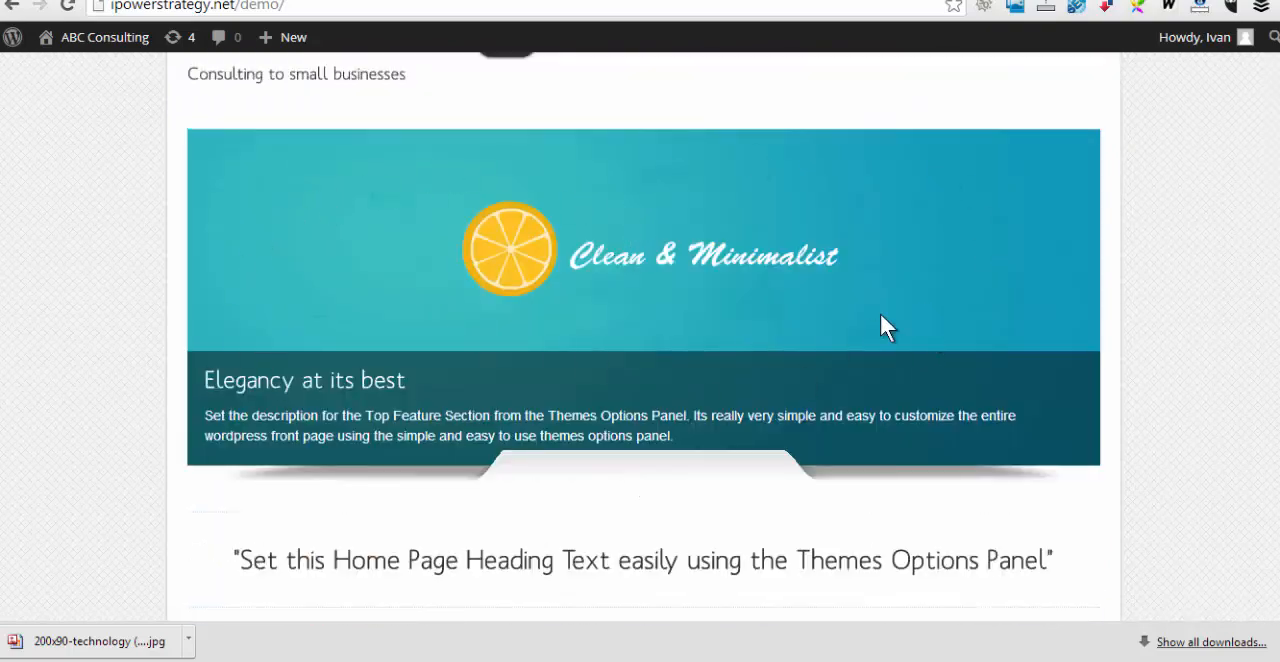
scroll(700, 356, "down", 3)
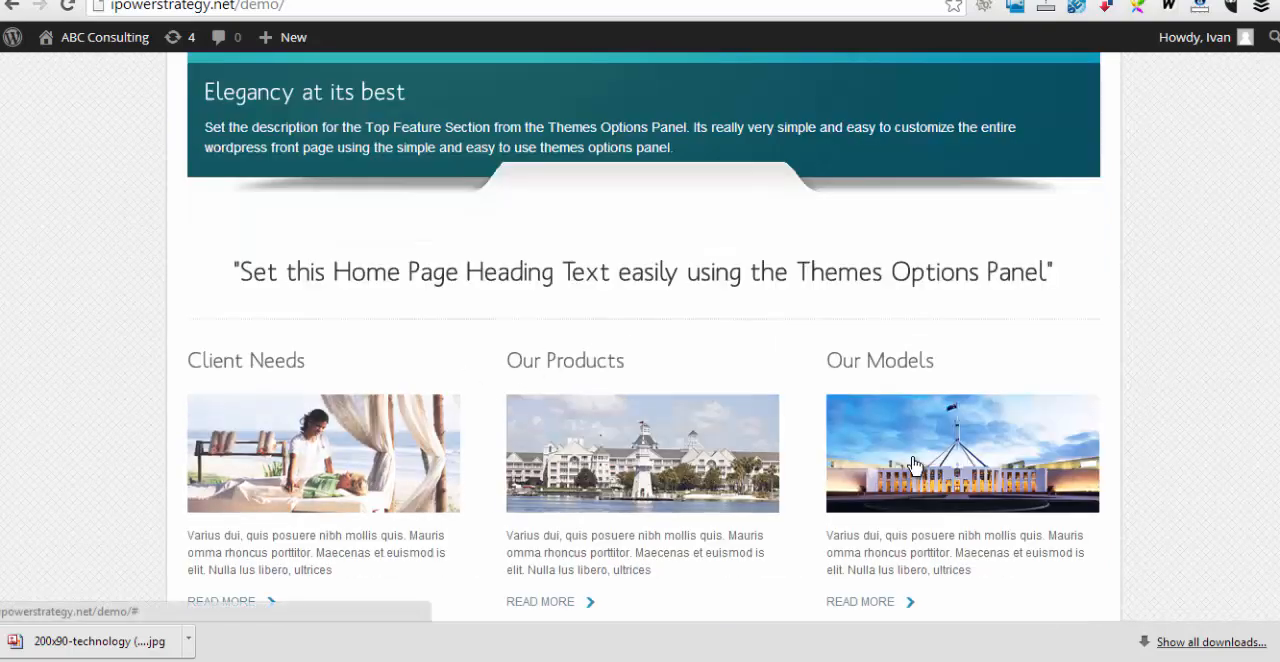
scroll(770, 362, "up", 4)
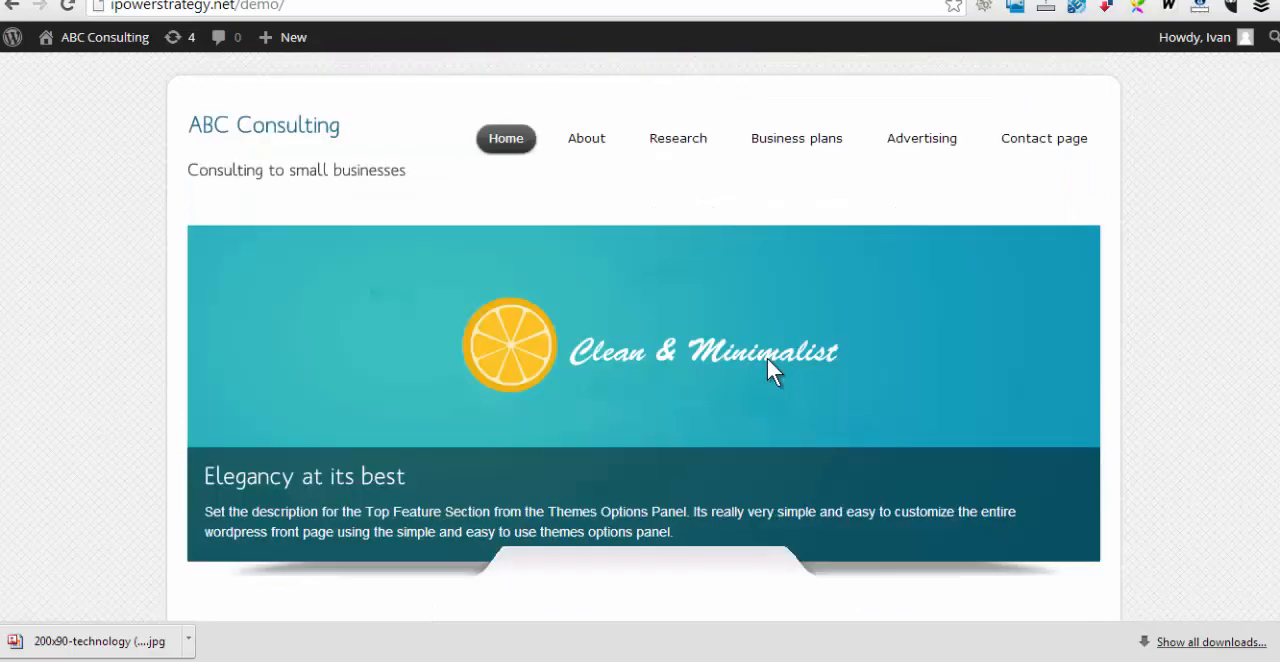
Return to the admin dashboard, open the Dzonia Lite theme options and upload the iPower logo as the custom logo
left_click(98, 40)
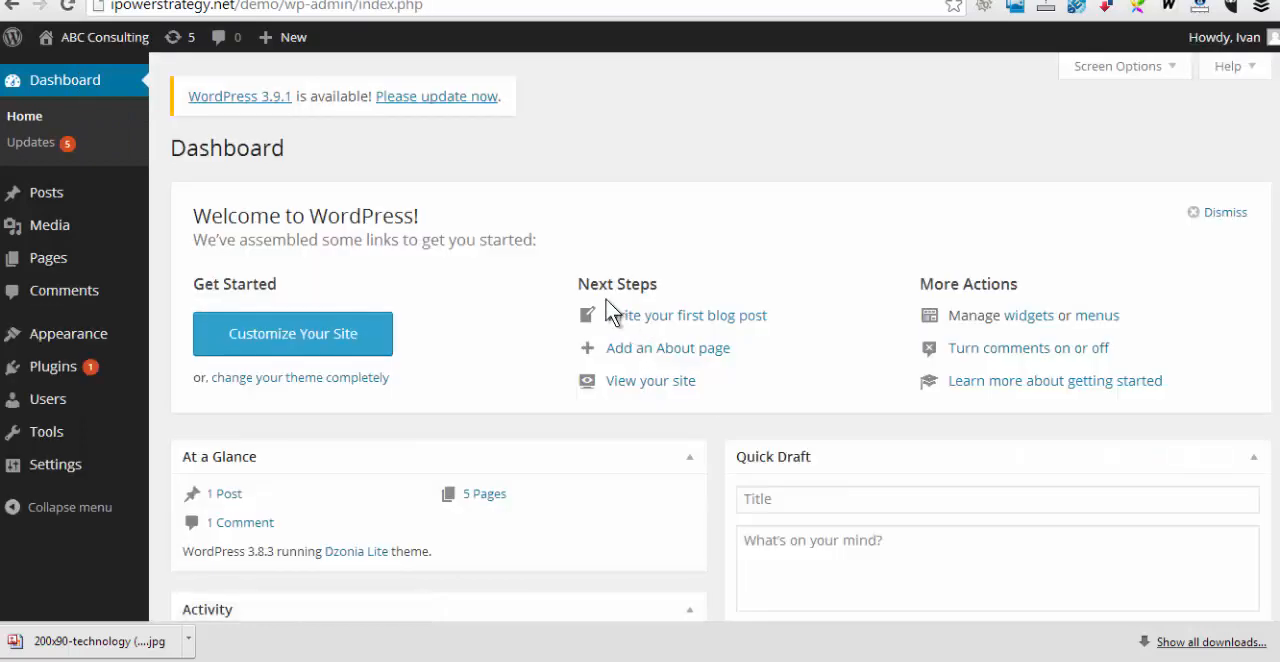
mouse_move(75, 340)
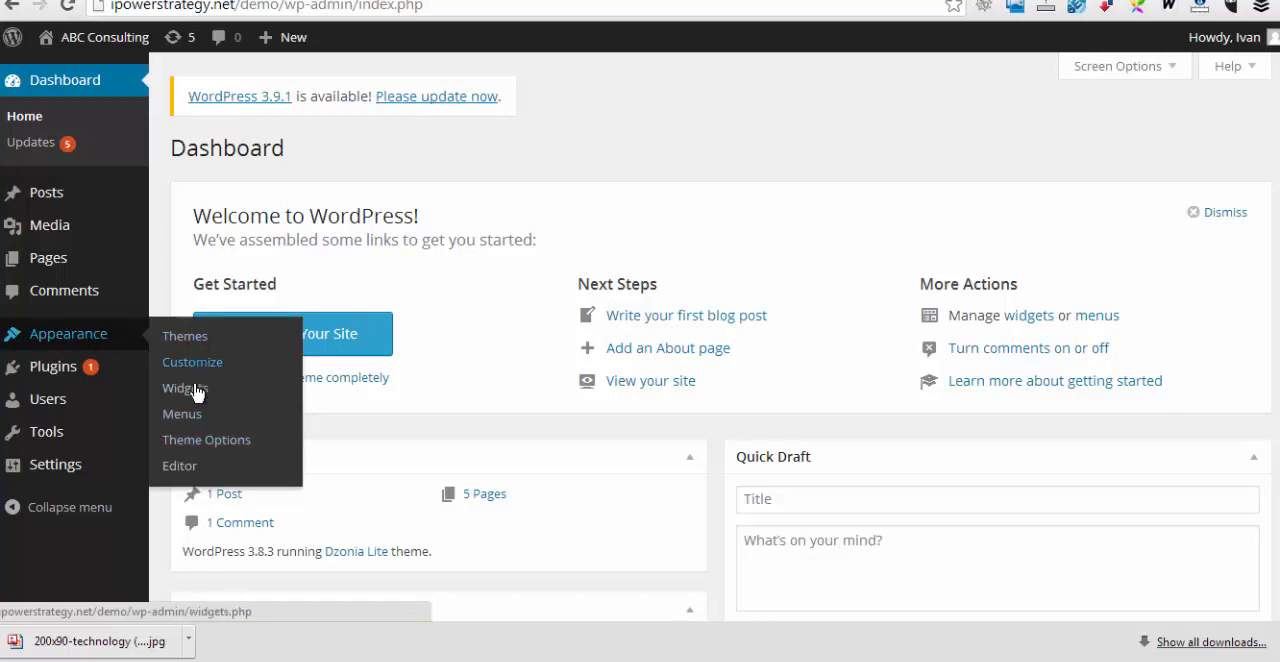
left_click(191, 443)
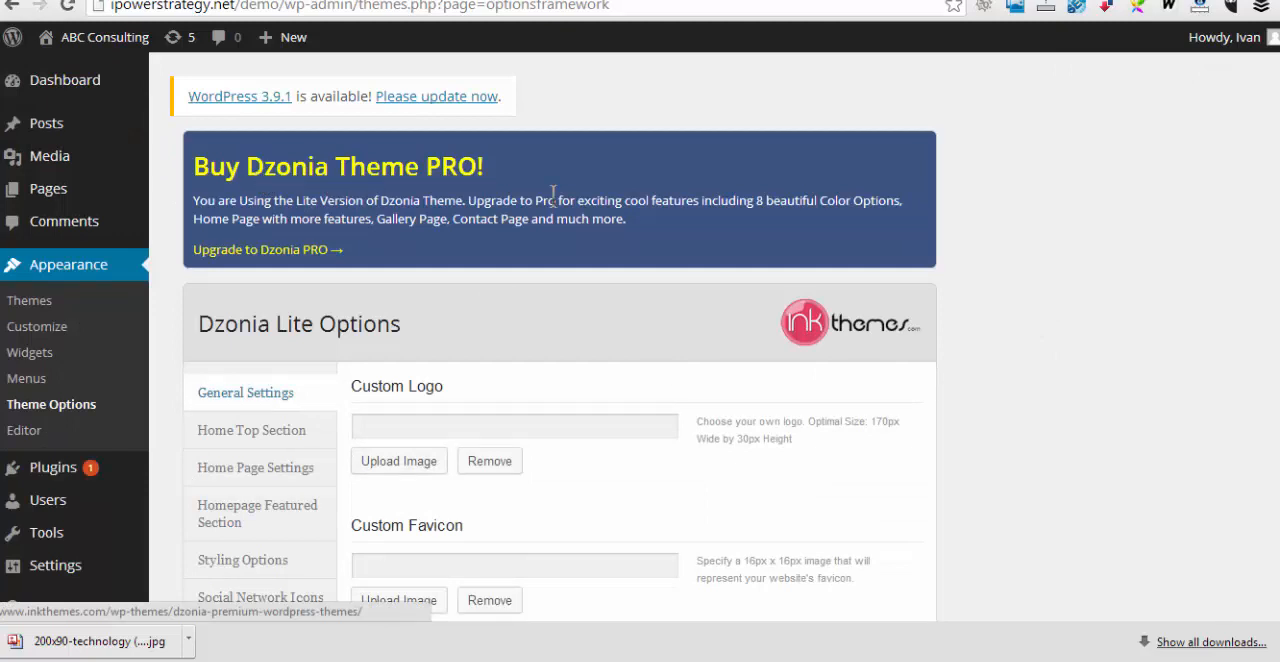
scroll(1209, 421, "down", 2)
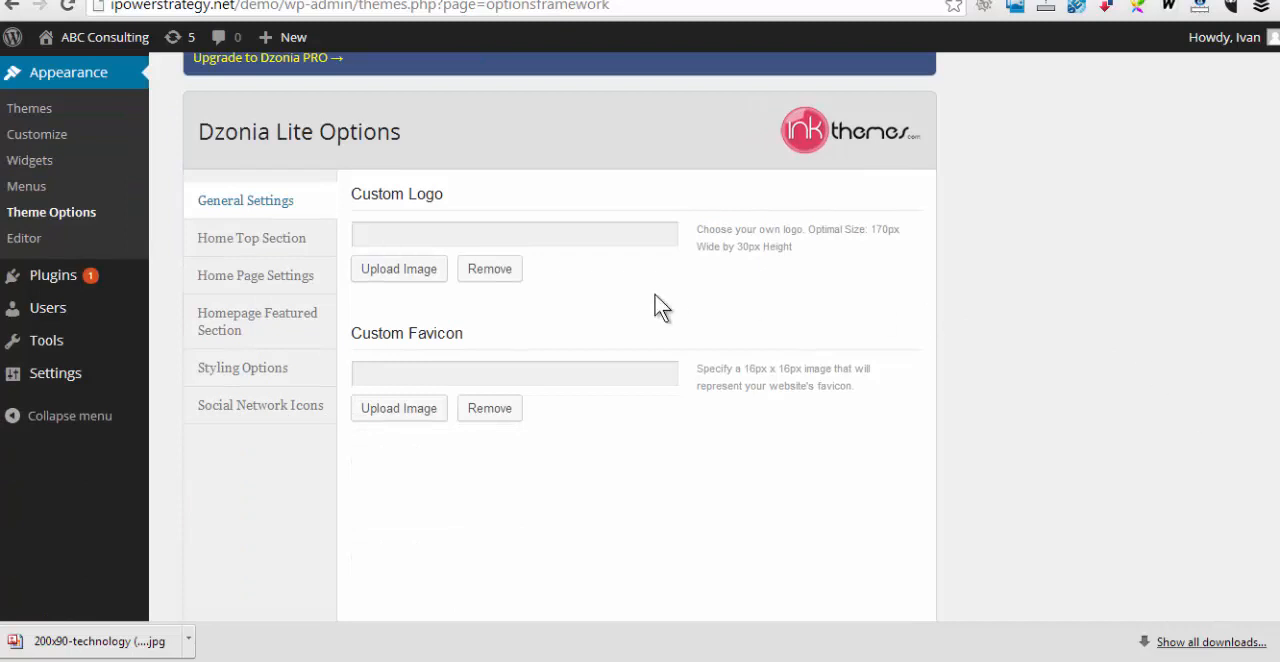
left_click(398, 238)
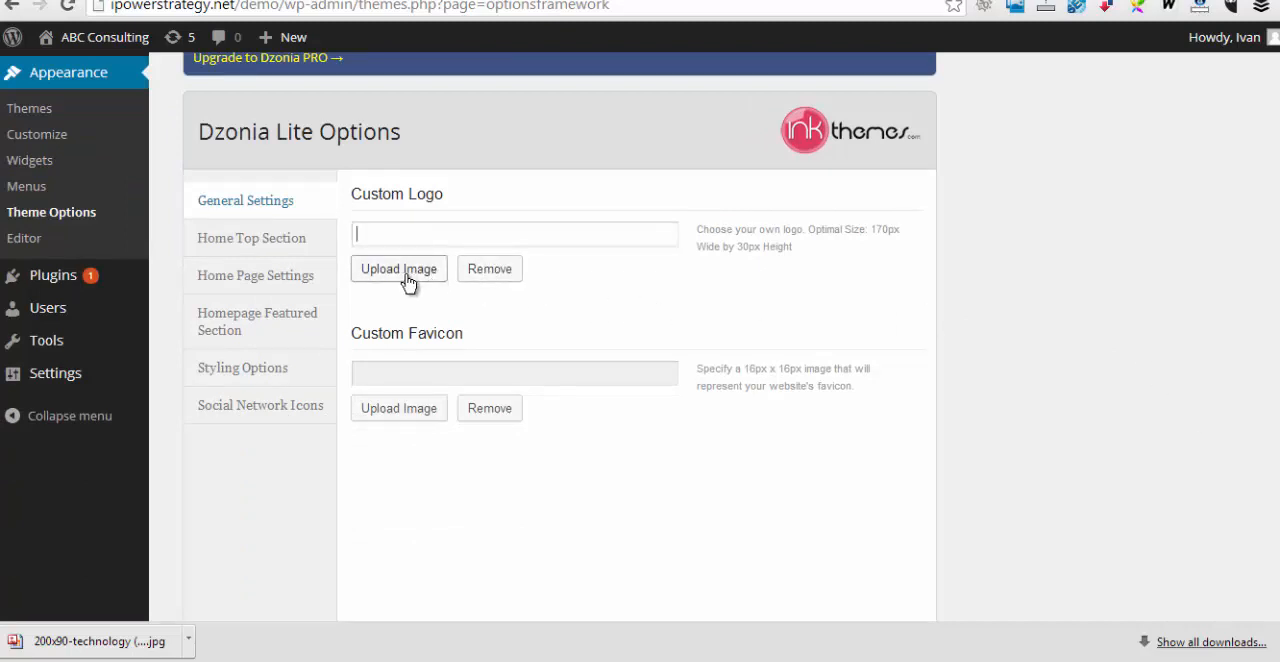
left_click(410, 278)
left_click(401, 445)
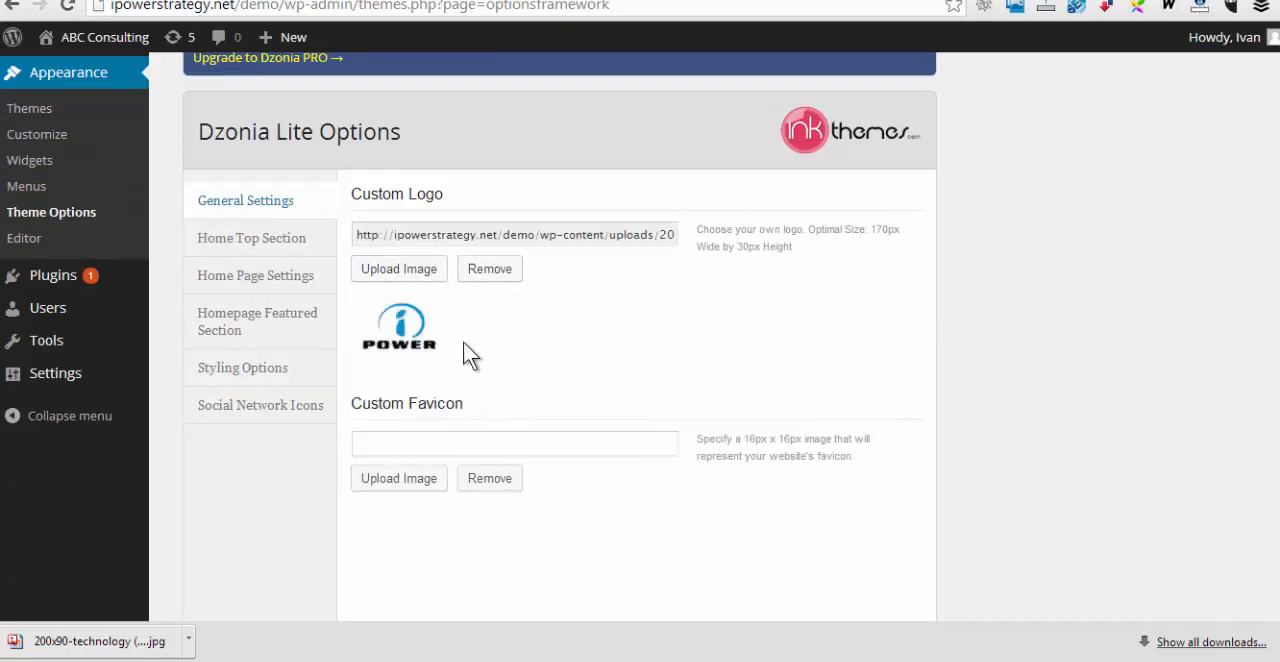
Upload the business meeting photo as the home top section image and set its caption heading to "Welcome to ABC Consulting"
left_click(232, 246)
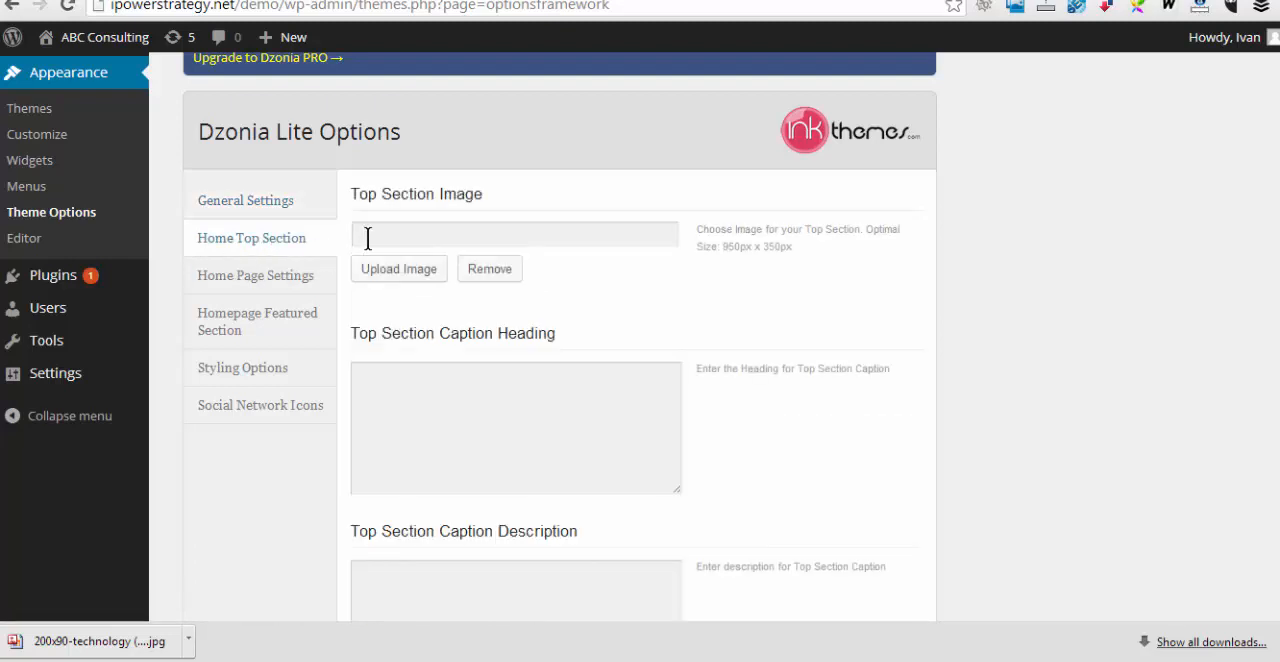
left_click(405, 279)
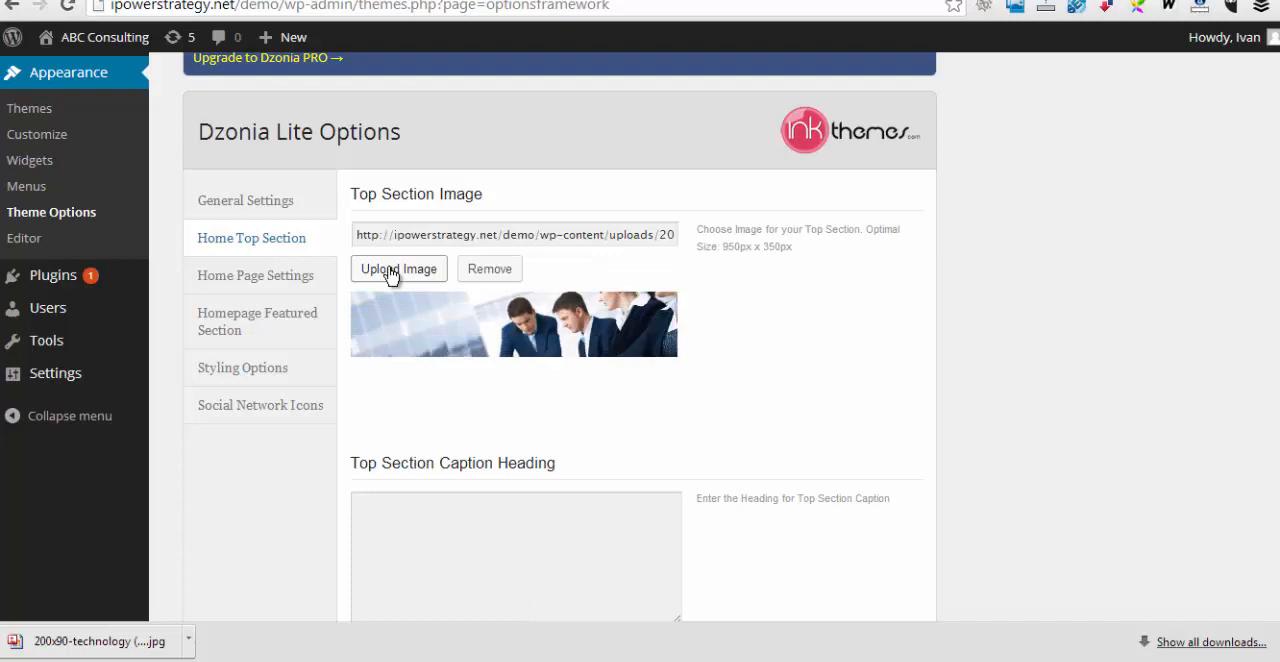
left_click(398, 511)
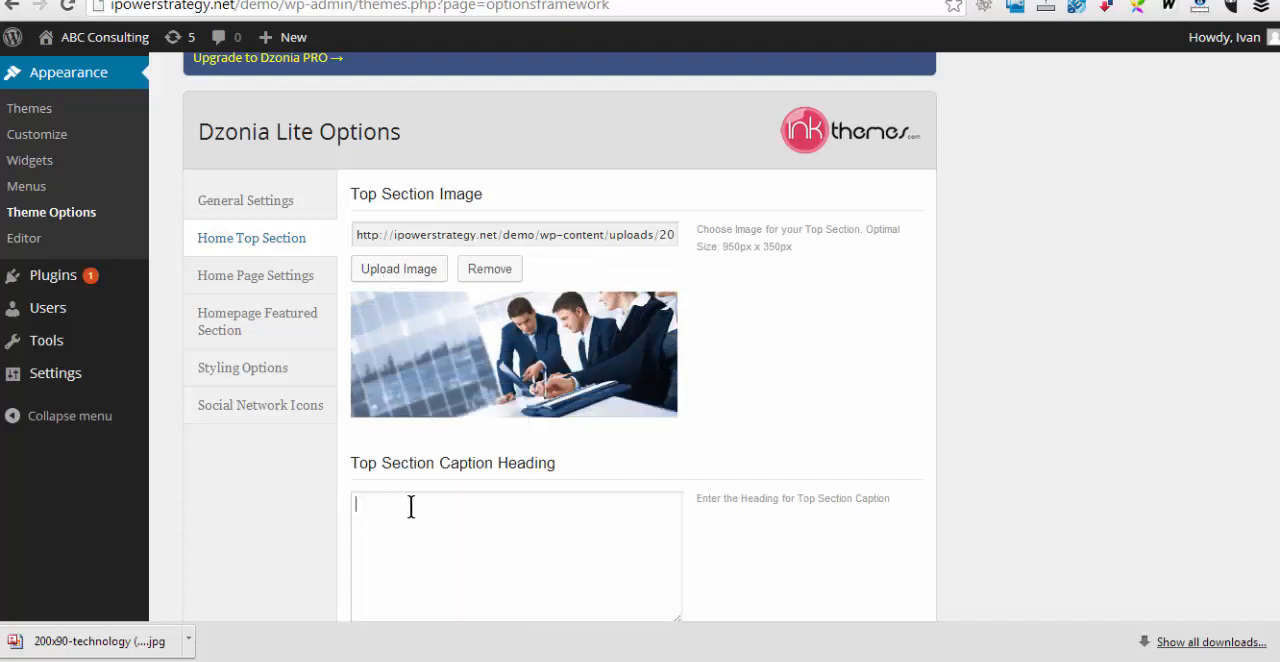
type("Welcomel to ABC Co")
key("BackSpace")
Set the top section caption description to "Consulting for your small business' needs"
scroll(570, 503, "down", 4)
left_click(383, 332)
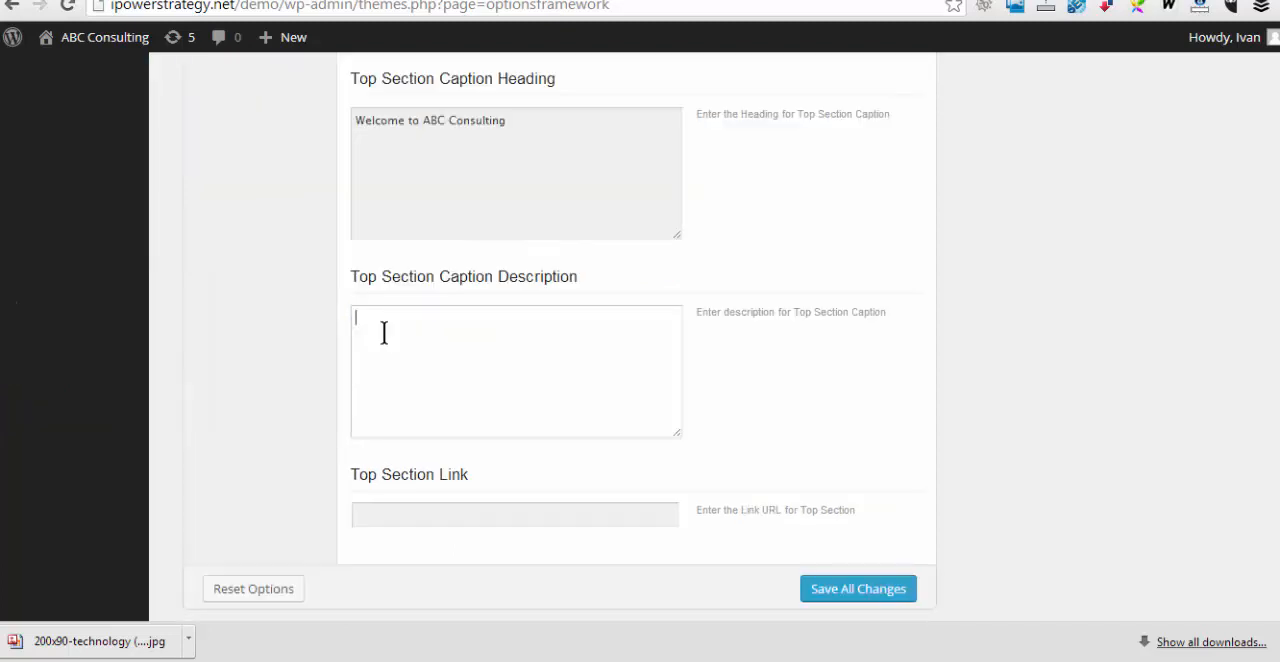
type("Consulting for your small business'")
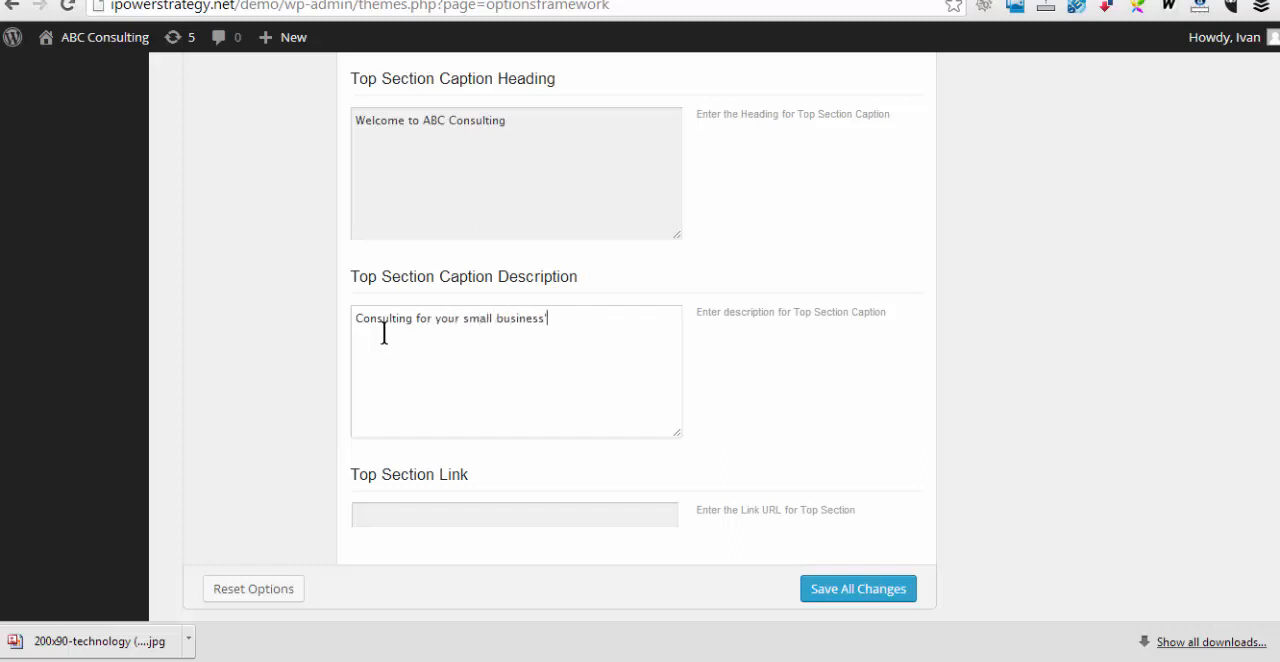
type(" needs")
left_click(413, 506)
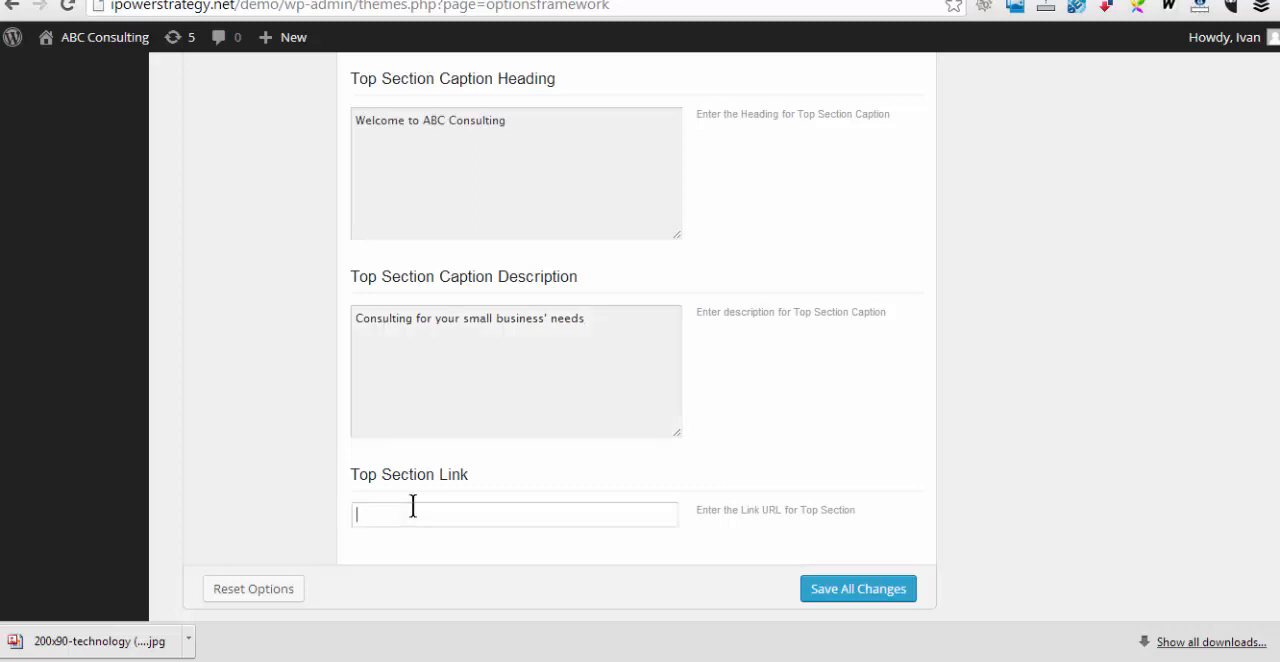
type("www.ipowerstrategy.net./demo")
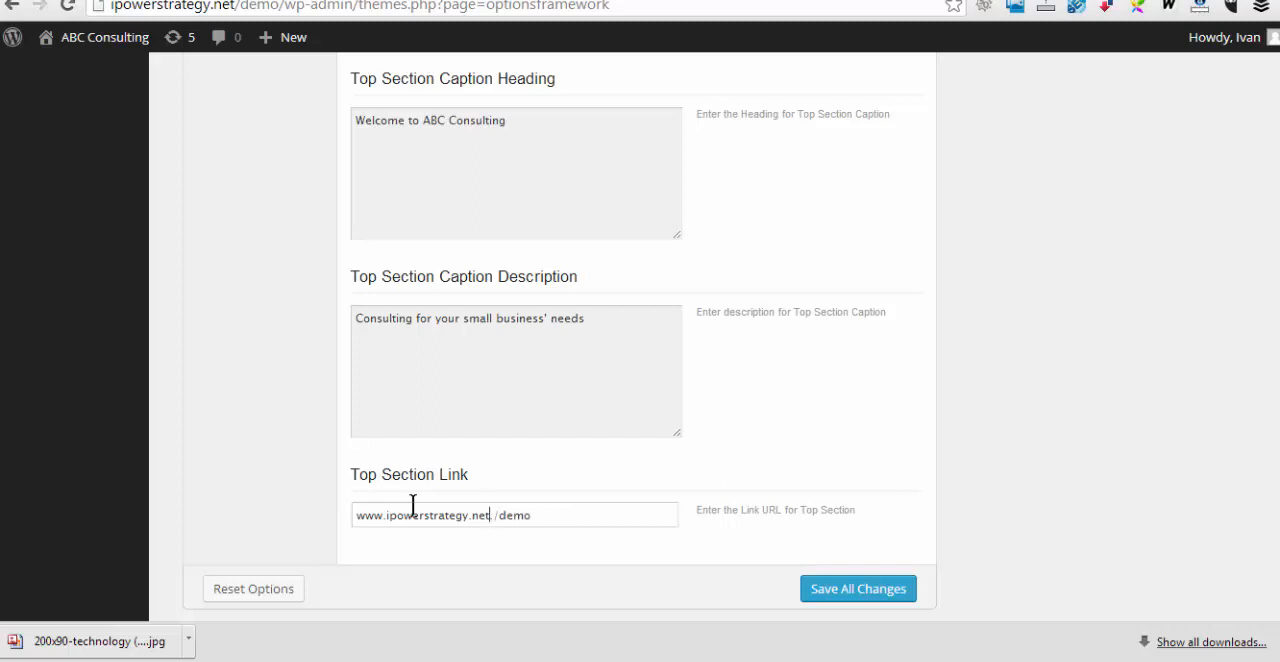
key("BackSpace")
scroll(413, 505, "down", 1)
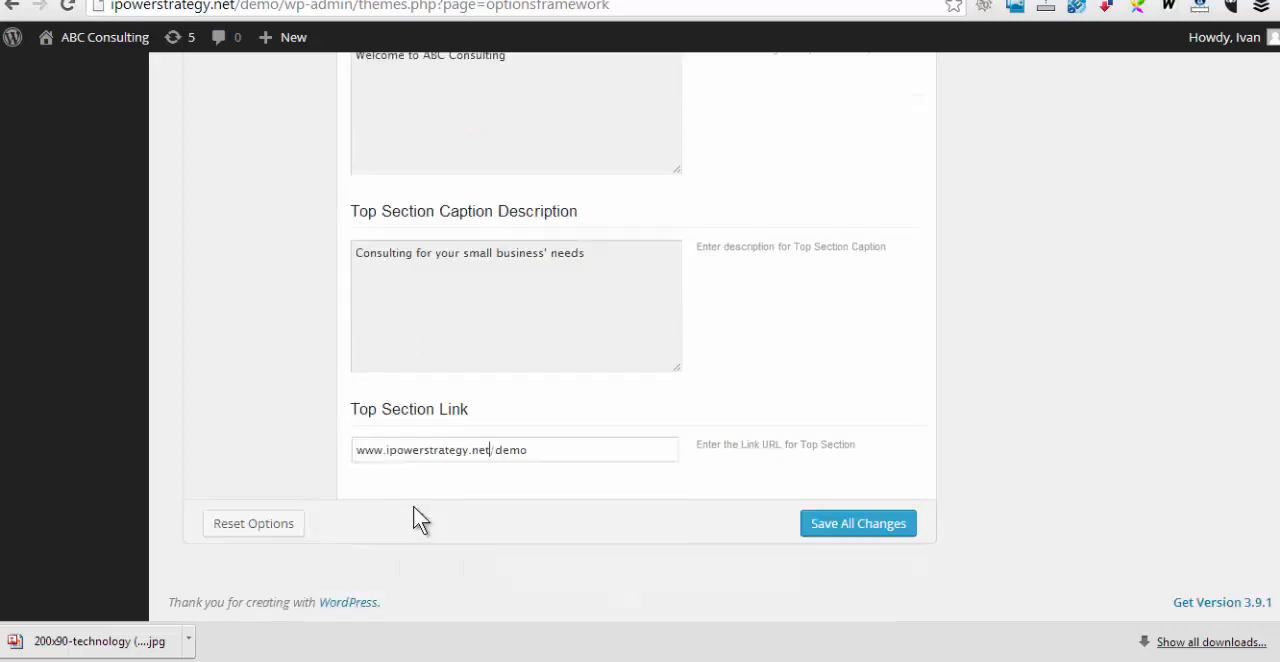
left_click(845, 535)
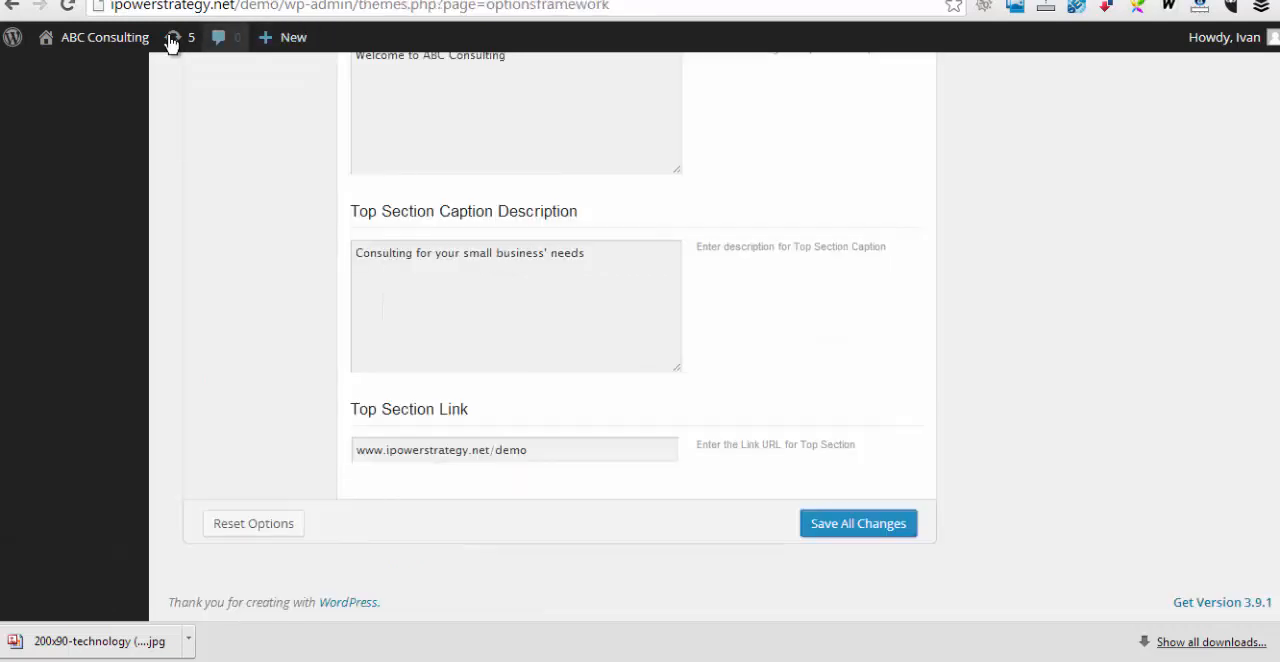
View the live home page and check its logo, banner image, caption and the sections below
mouse_move(140, 46)
left_click(70, 76)
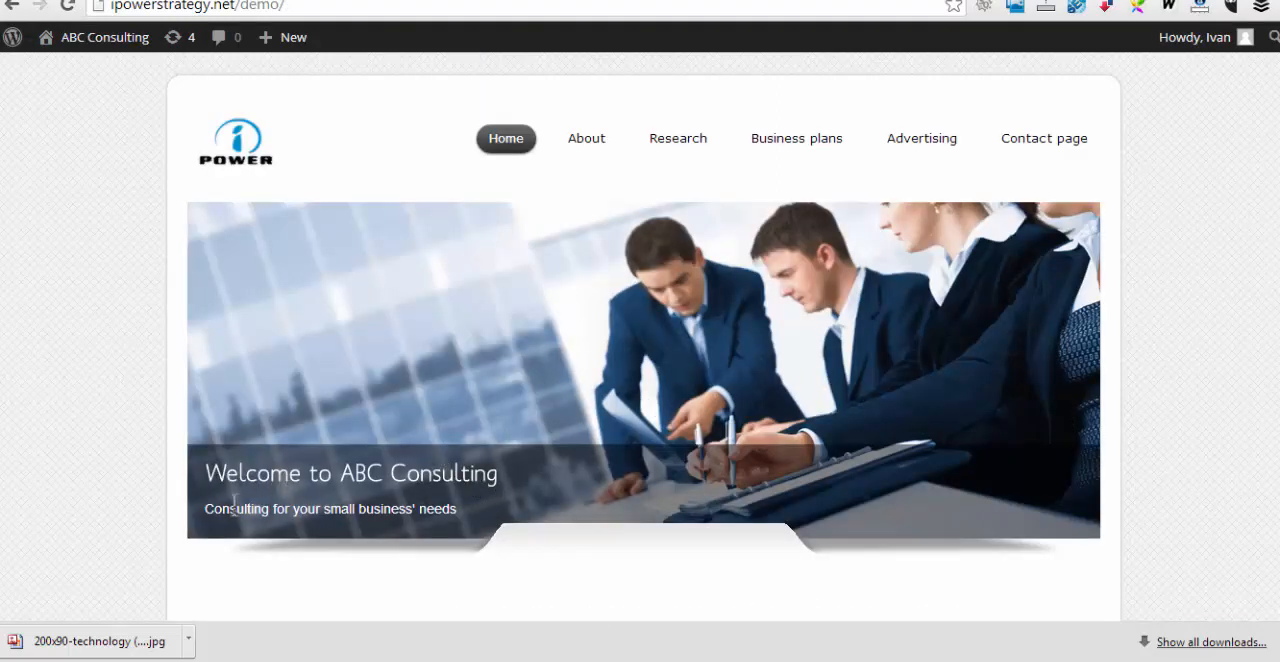
scroll(563, 505, "down", 3)
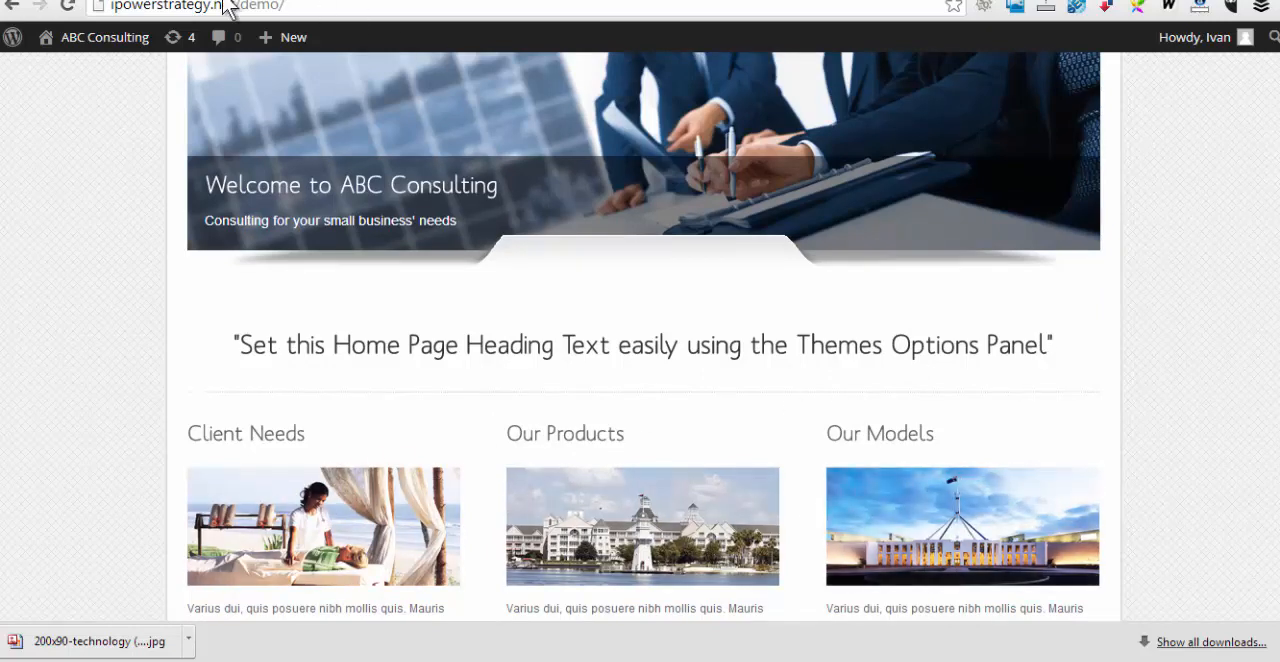
Return to the theme options and set the home page heading text to "Solutions for your small business"
left_click(148, 1)
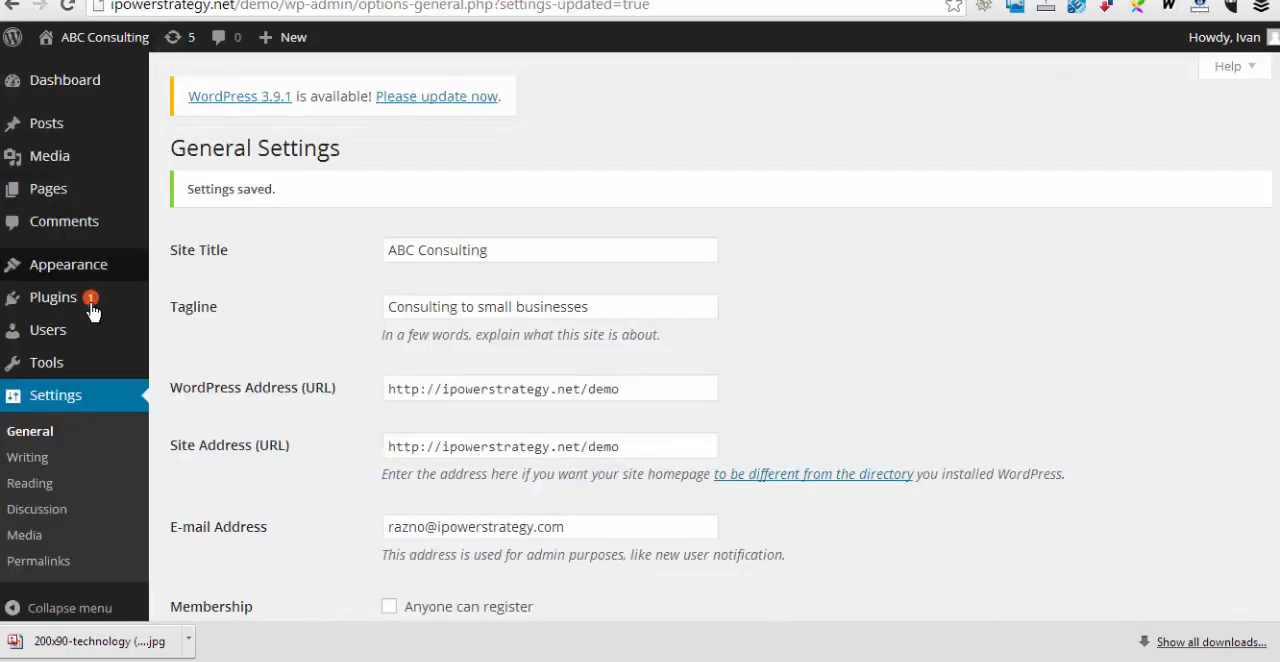
mouse_move(64, 267)
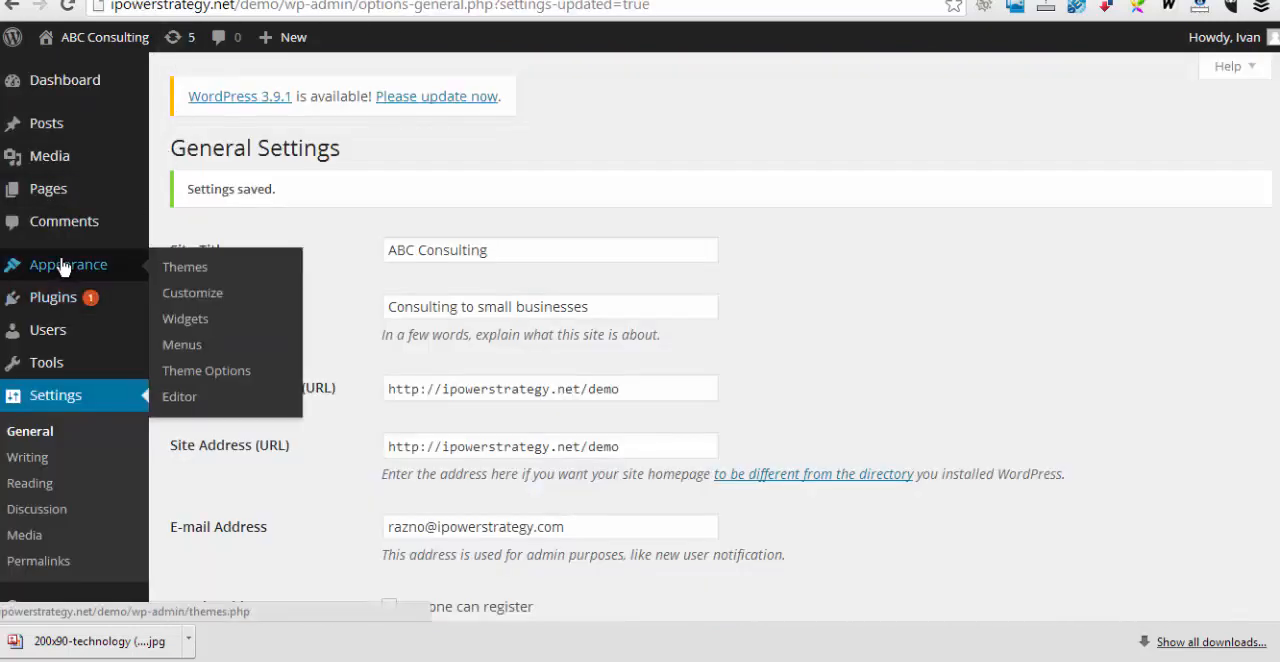
left_click(161, 356)
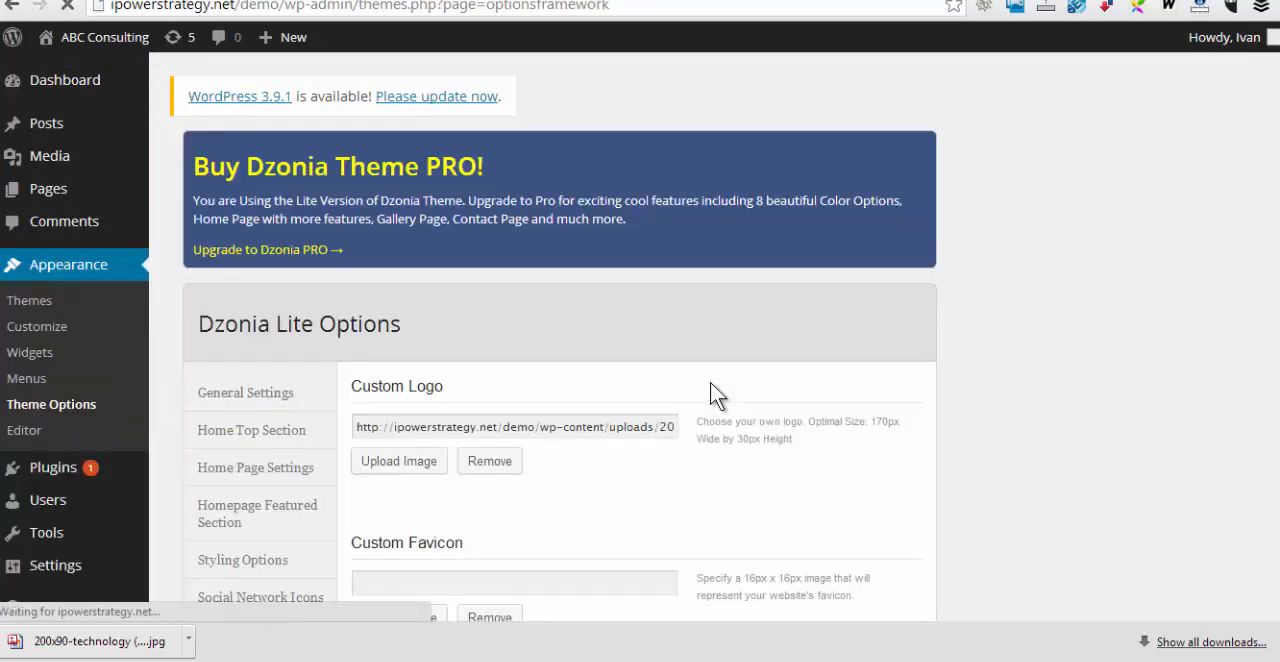
scroll(716, 398, "down", 1)
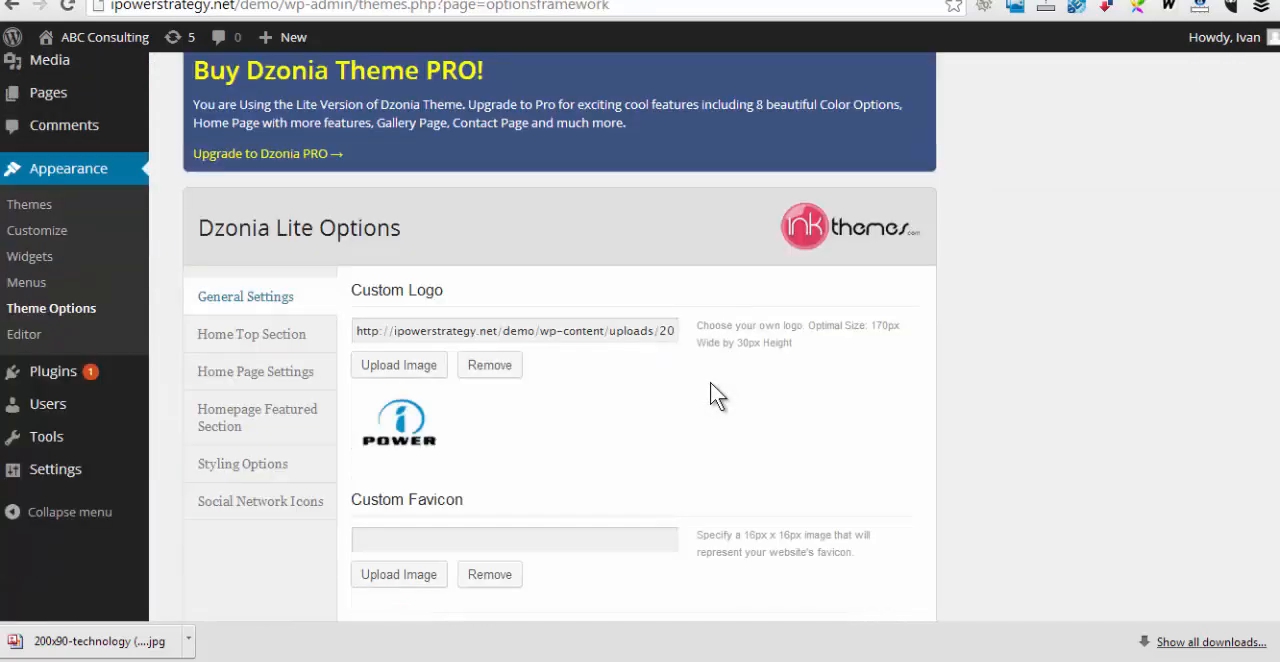
left_click(250, 340)
scroll(857, 463, "down", 1)
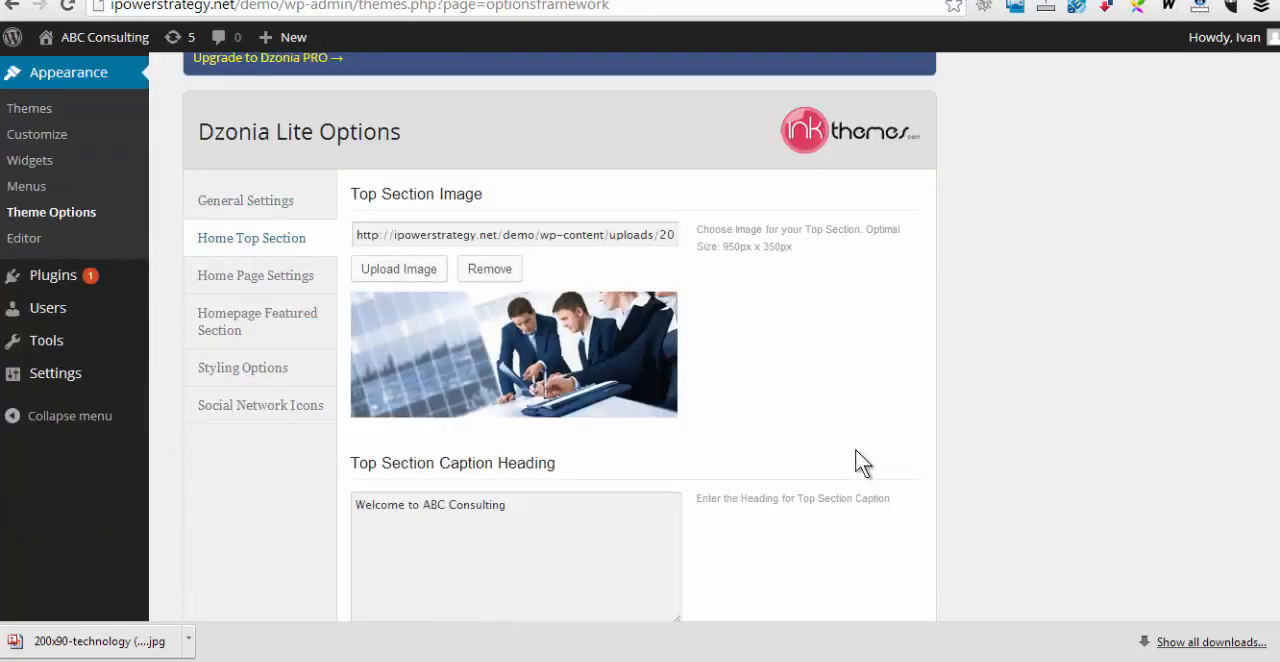
left_click(256, 280)
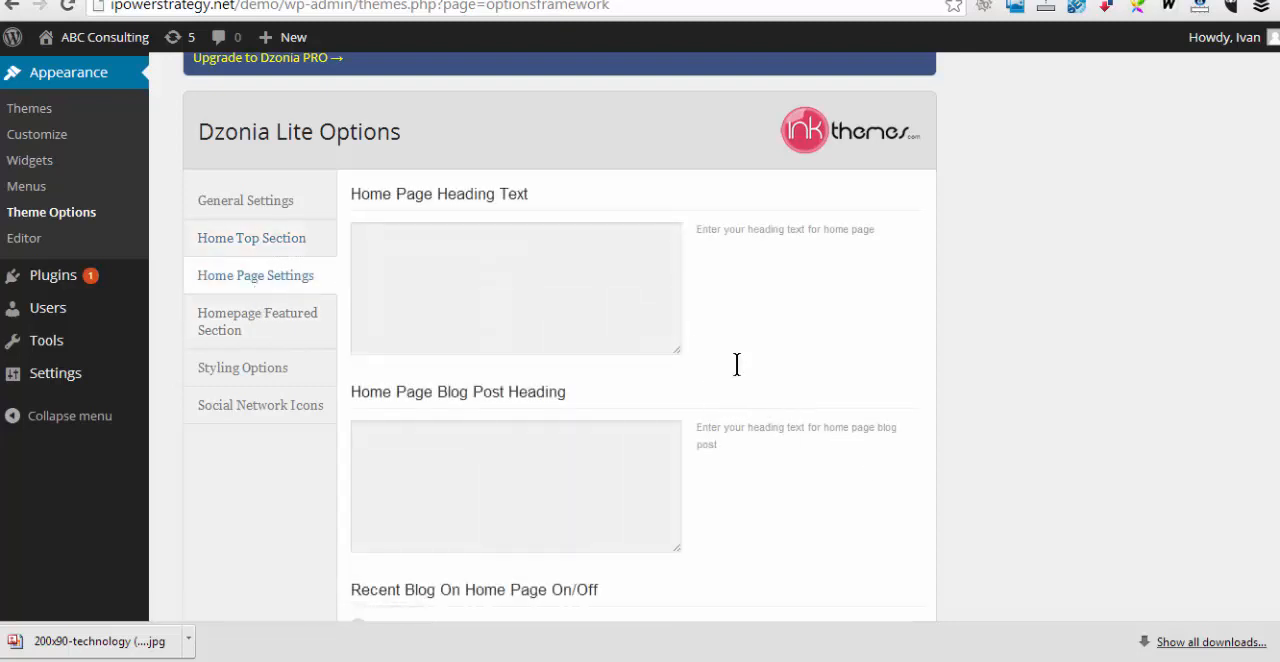
left_click(405, 260)
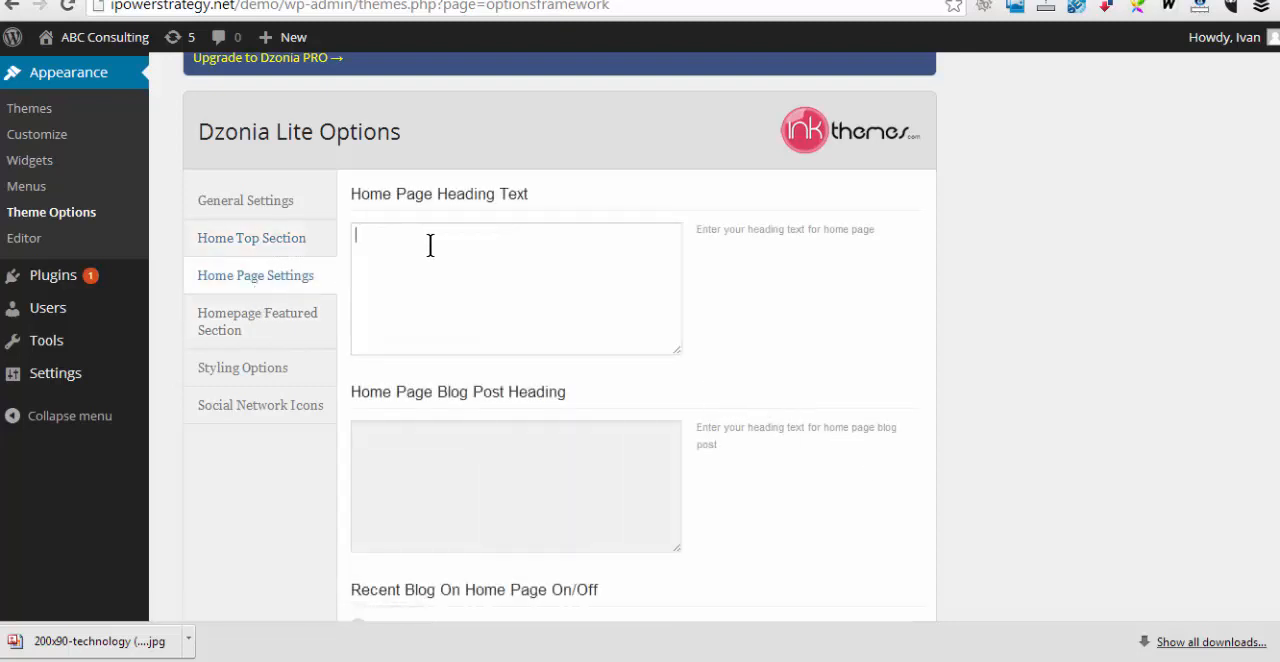
type("Solutions for your small business")
left_click(454, 448)
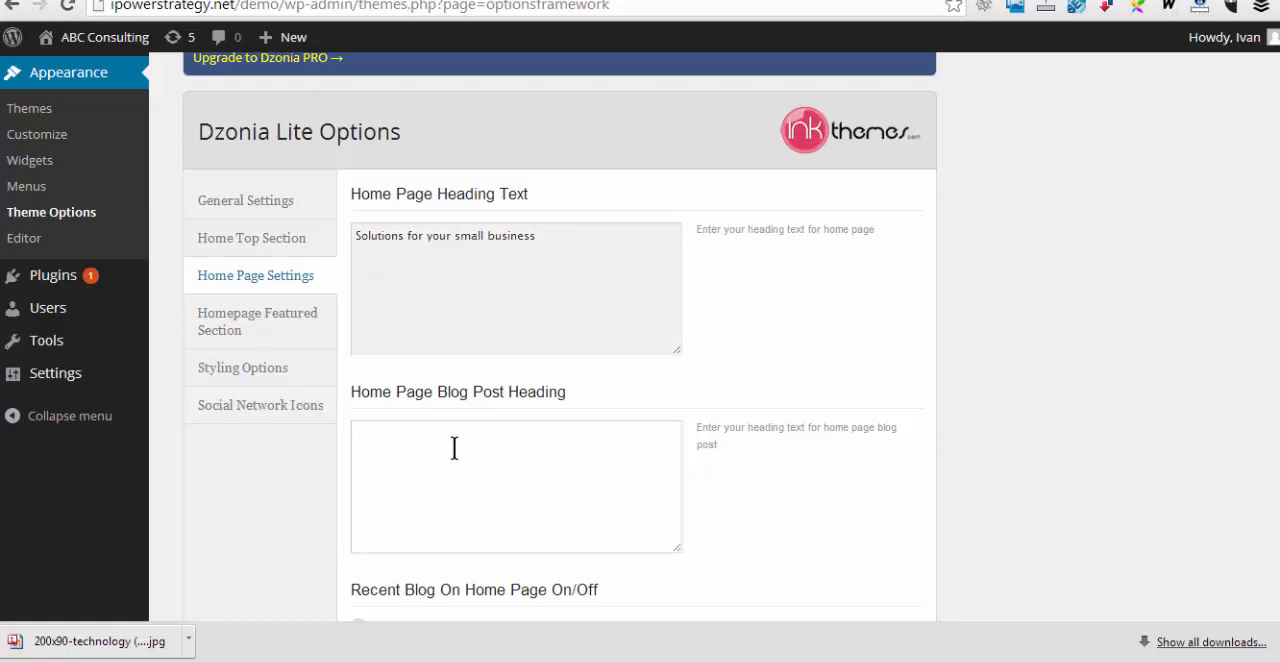
Save the home page settings and open the Homepage Featured Section options
scroll(455, 449, "down", 2)
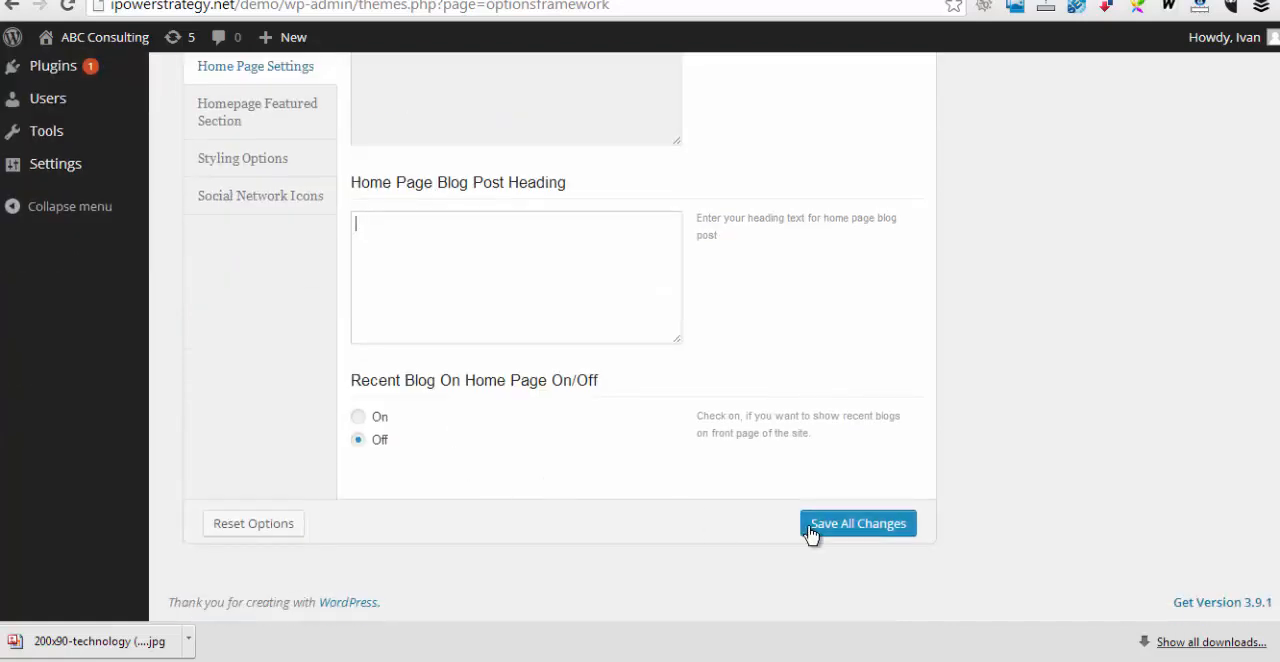
left_click(806, 527)
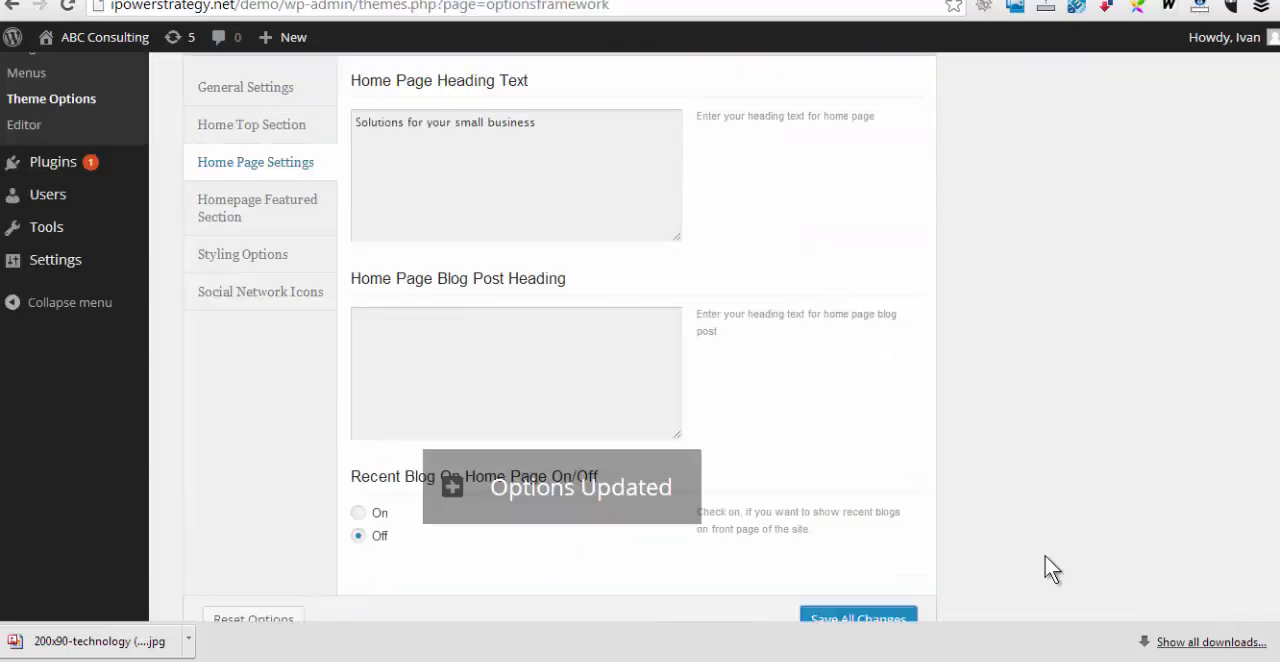
left_click(243, 206)
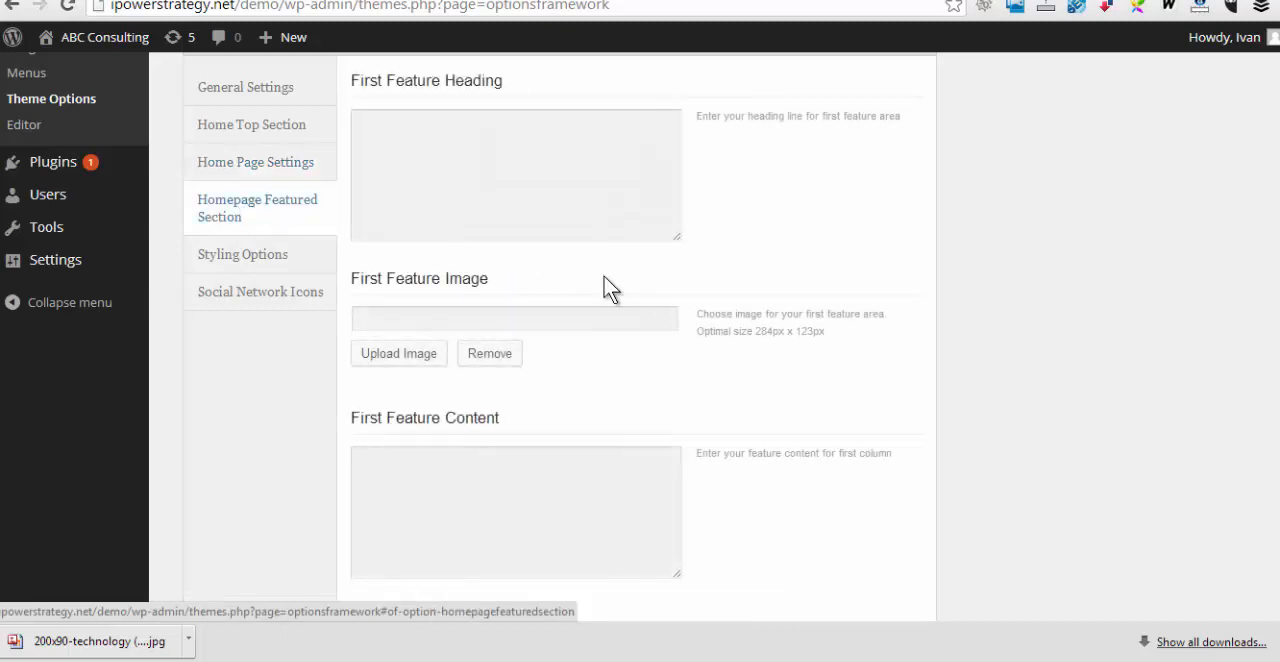
Set the first feature heading to "Research" and its content to "Our consulting starts with the research..."
left_click(612, 110)
type("Research")
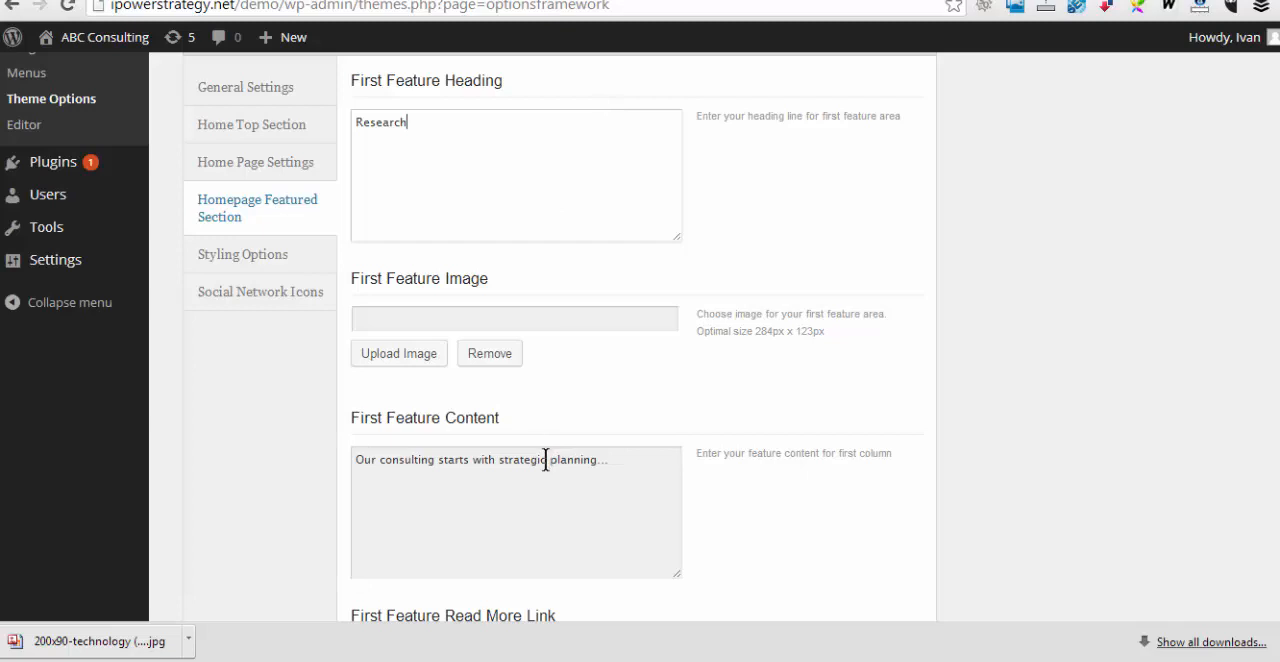
left_click_drag(620, 460, 375, 413)
key("BackSpace")
left_click(432, 125)
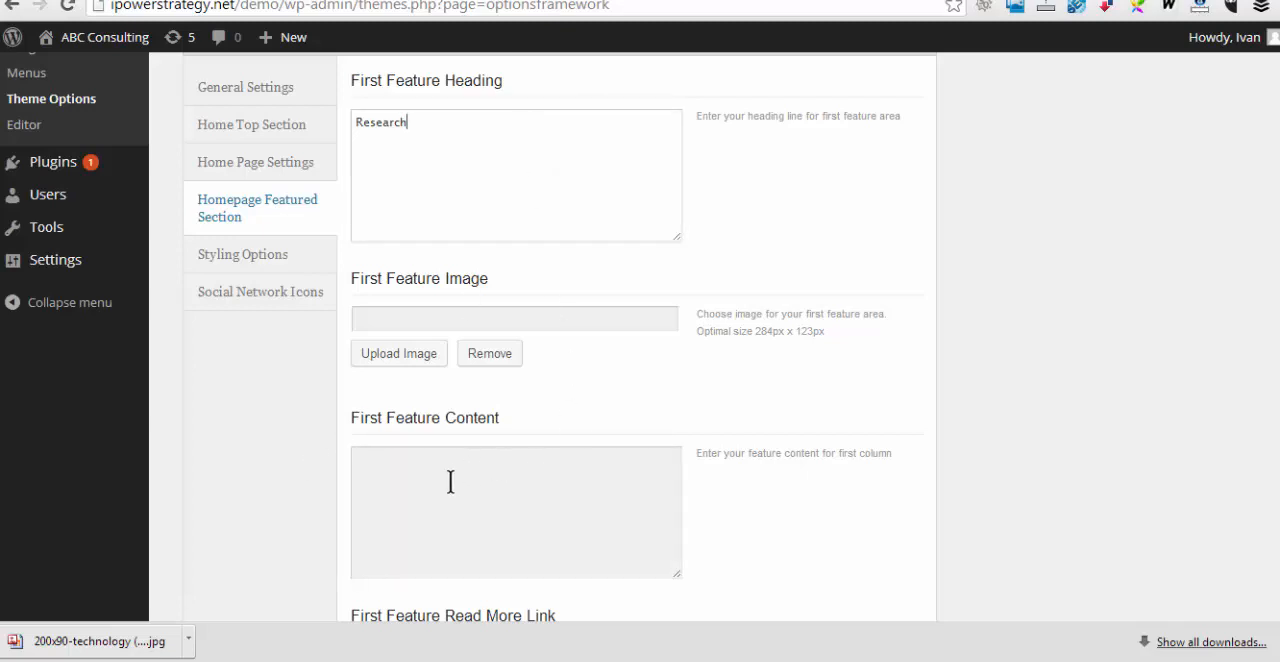
left_click(420, 466)
type("Our consulting starts with the research...")
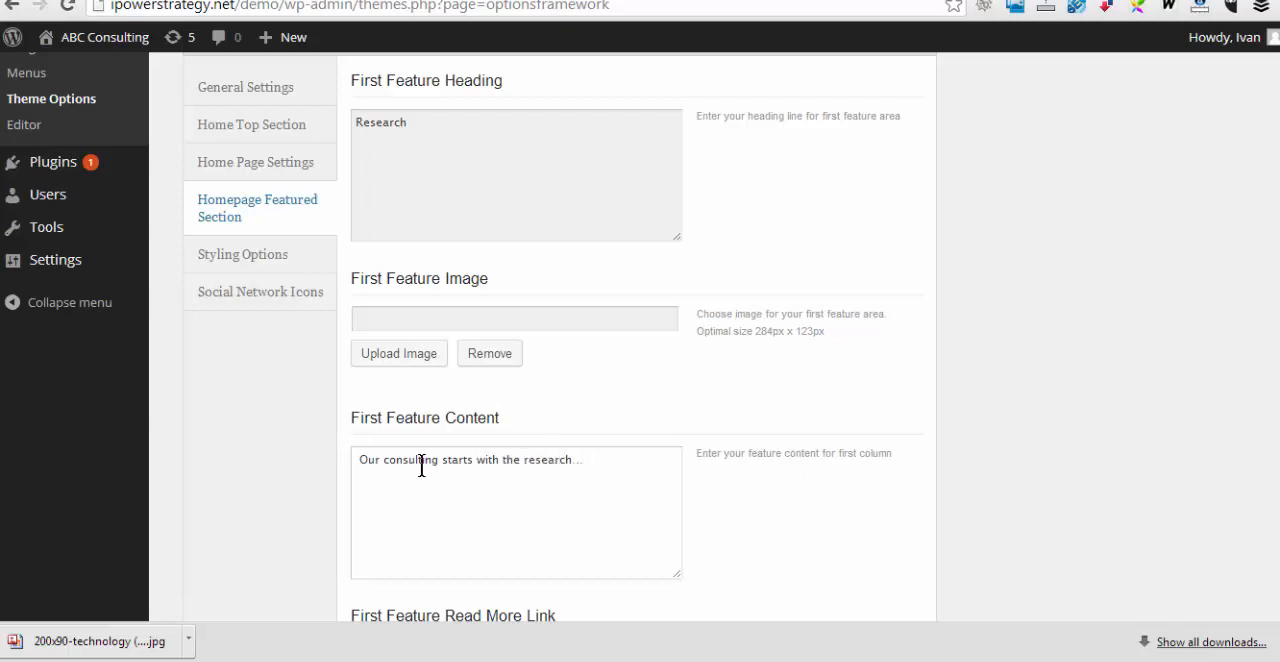
scroll(421, 467, "down", 2)
left_click(438, 462)
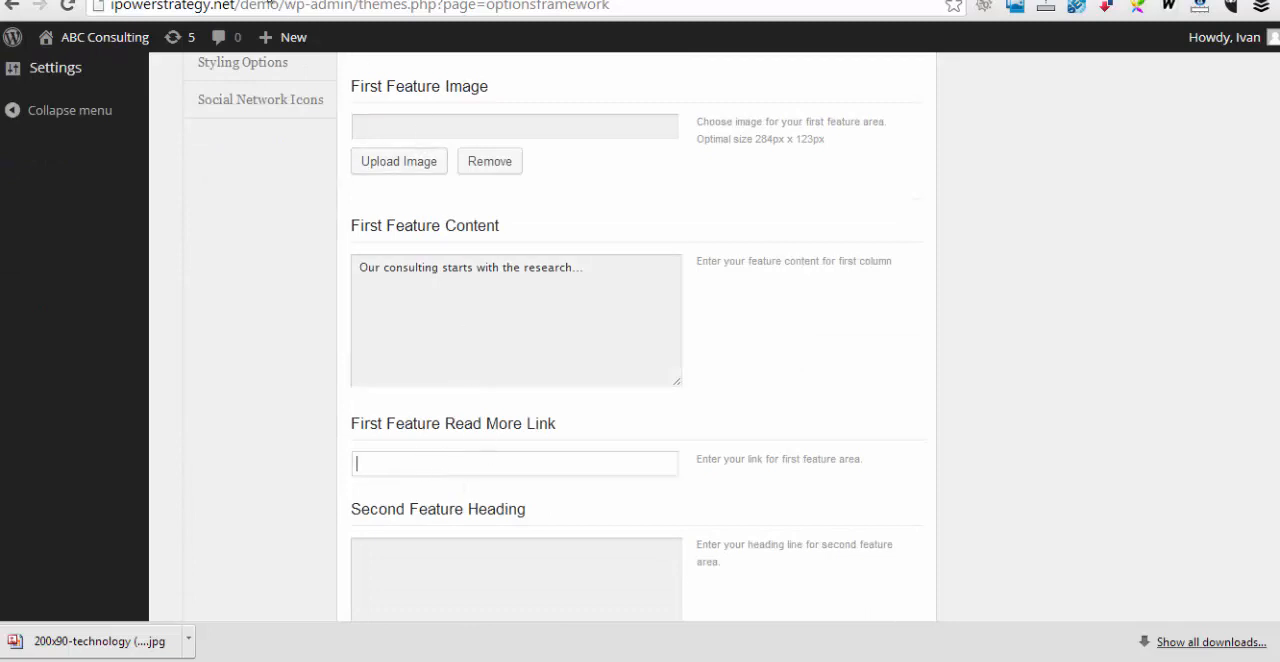
left_click(275, 0)
left_click(661, 148)
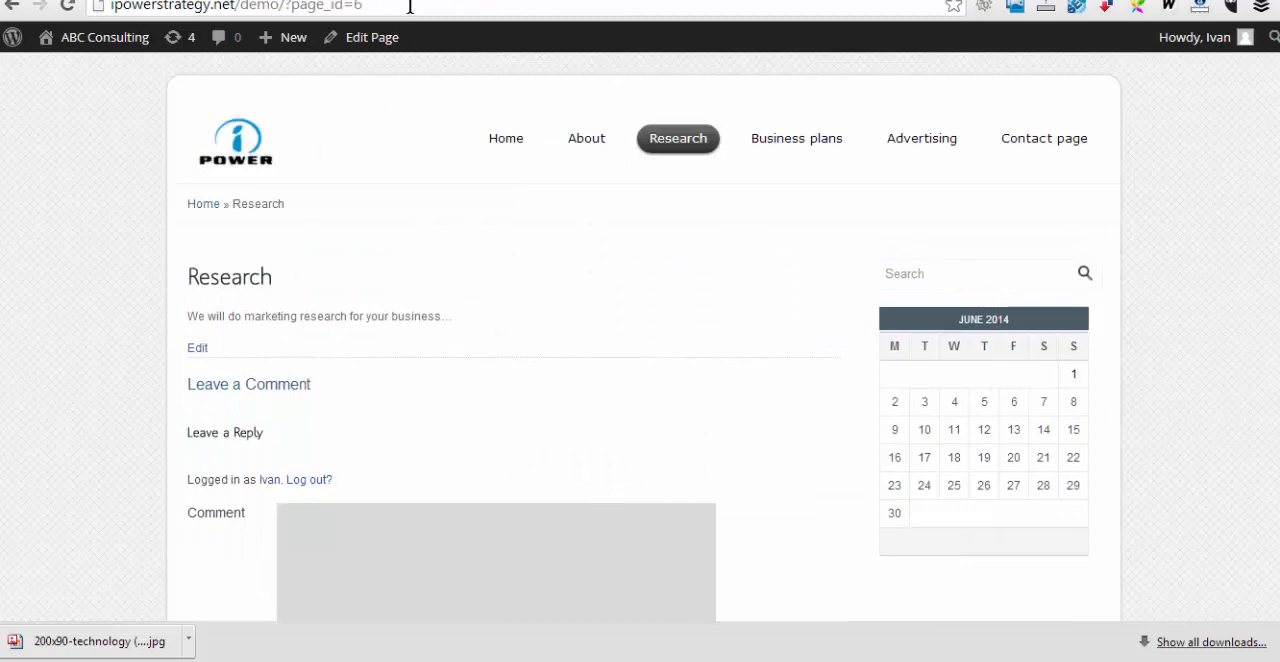
left_click(409, 7)
key("ctrl+c")
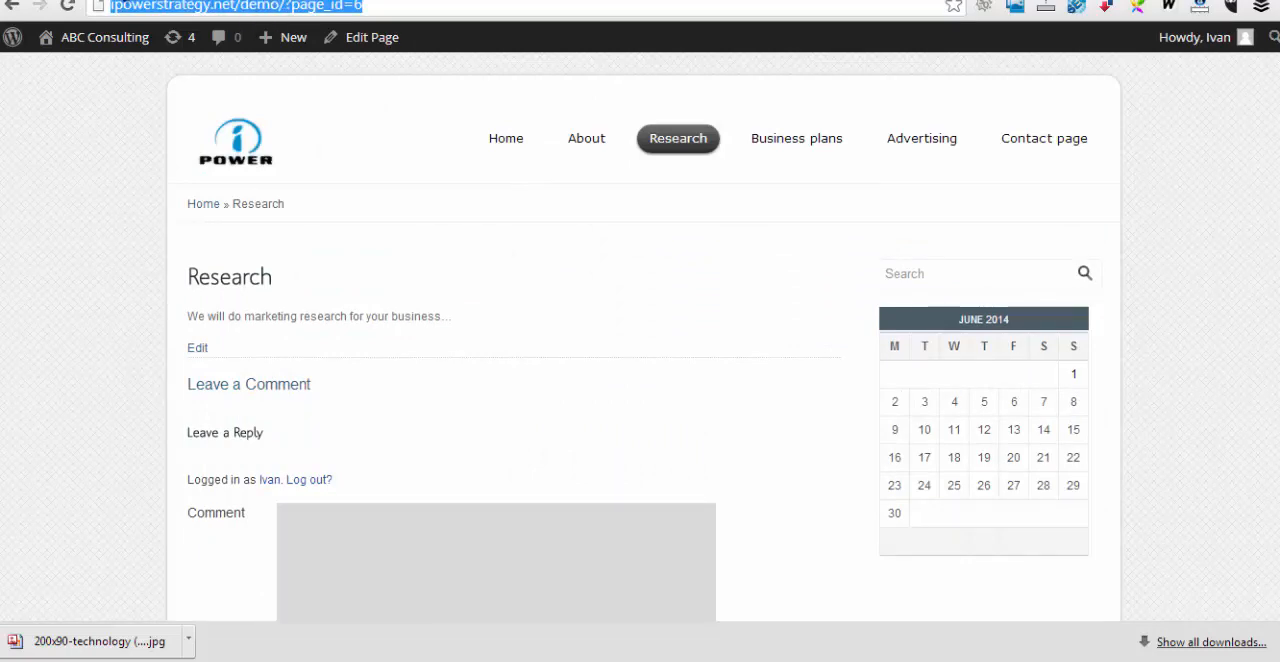
left_click(464, 0)
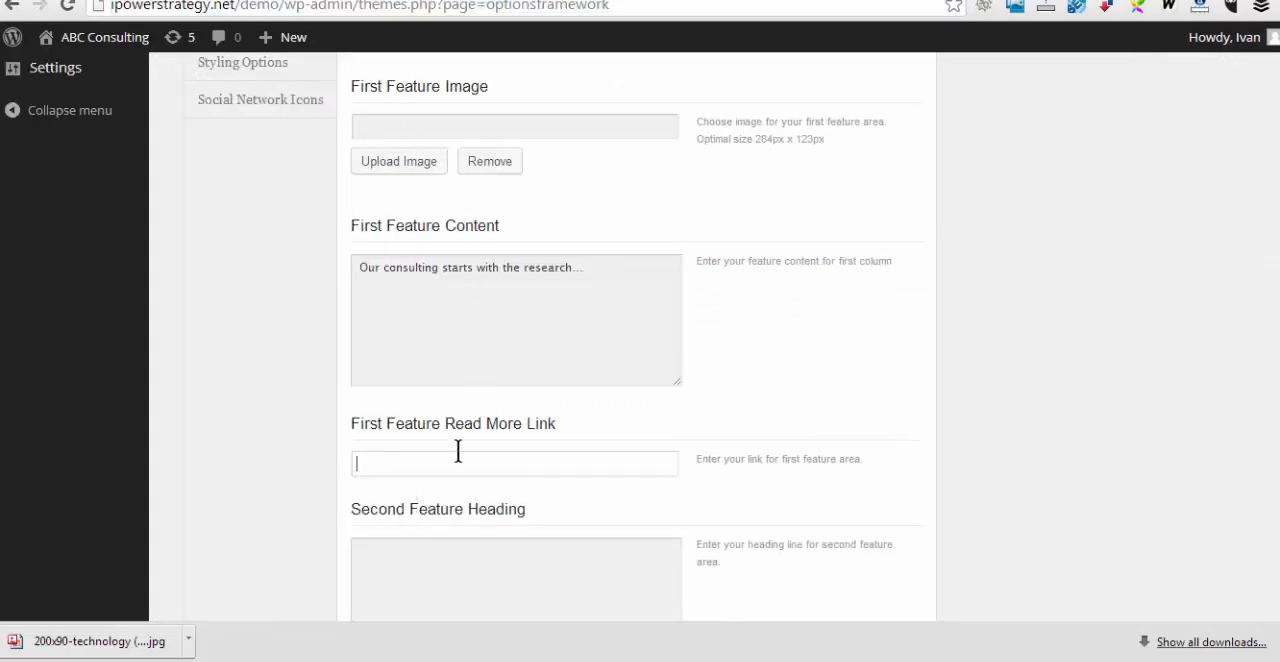
key("ctrl+v")
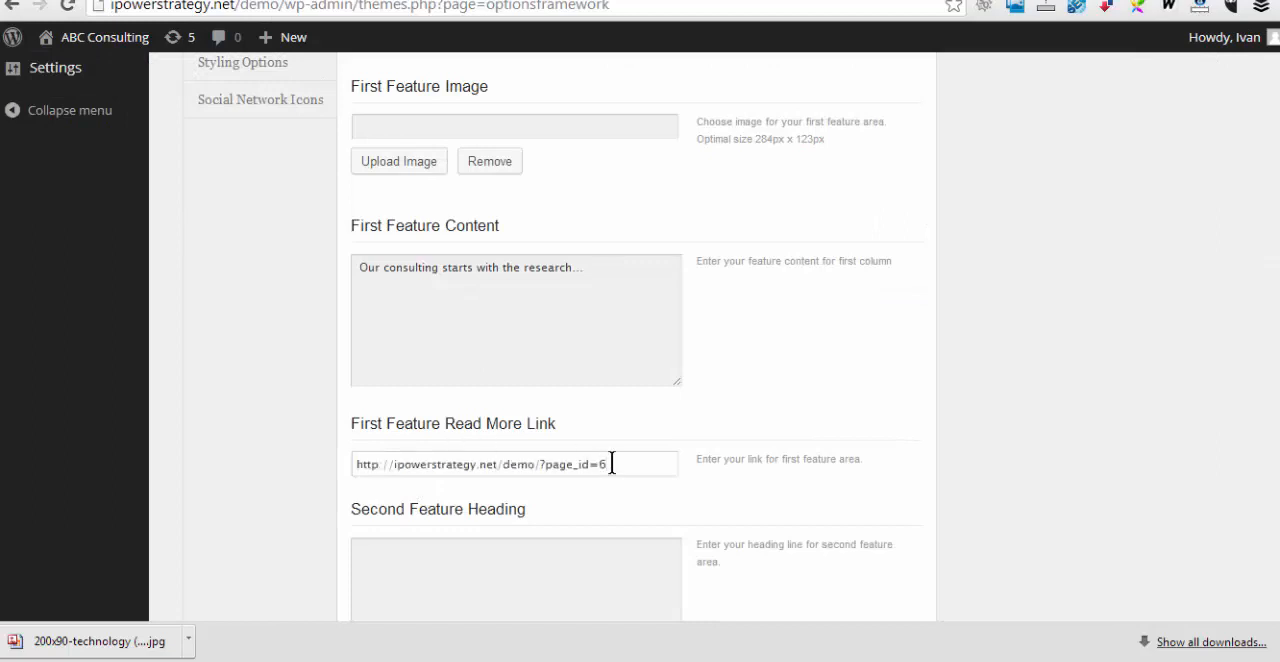
scroll(611, 464, "down", 4)
left_click(522, 375)
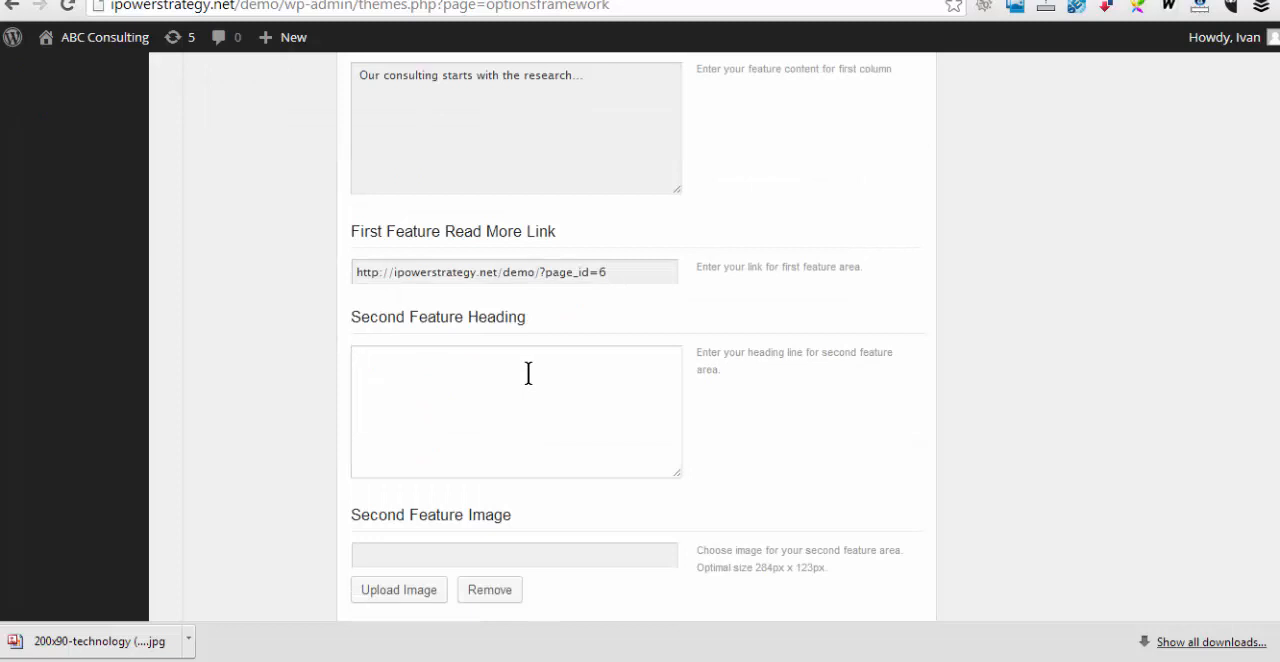
left_click(289, 1)
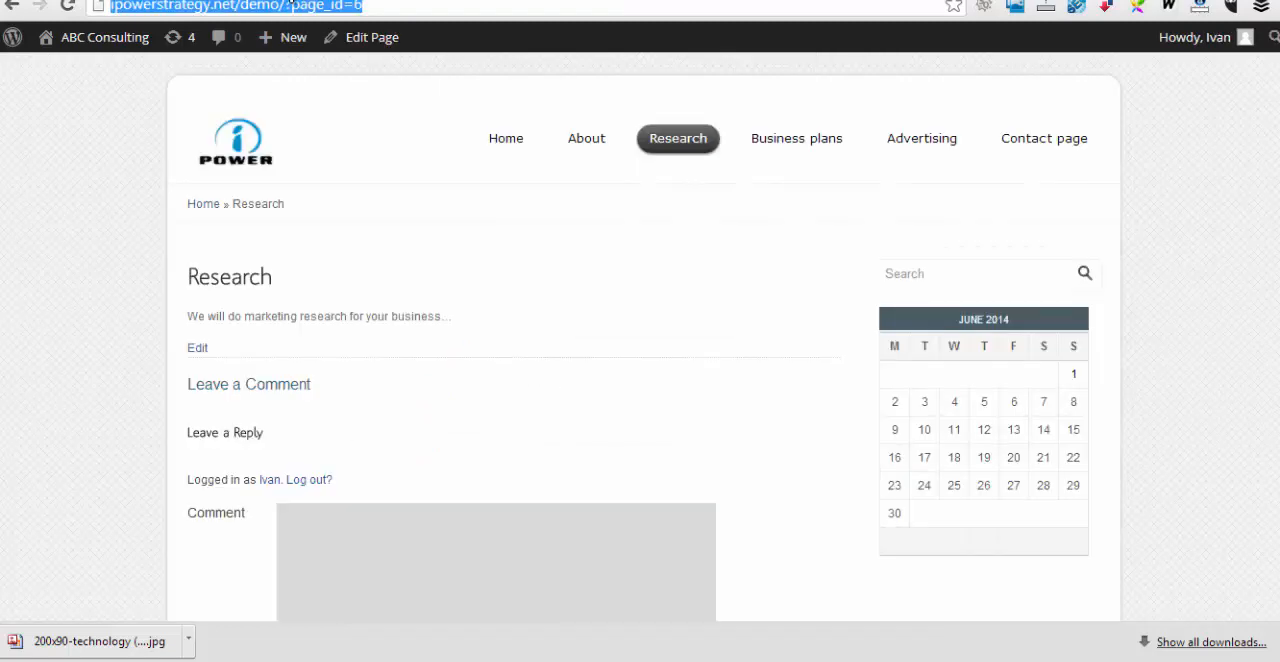
left_click(785, 145)
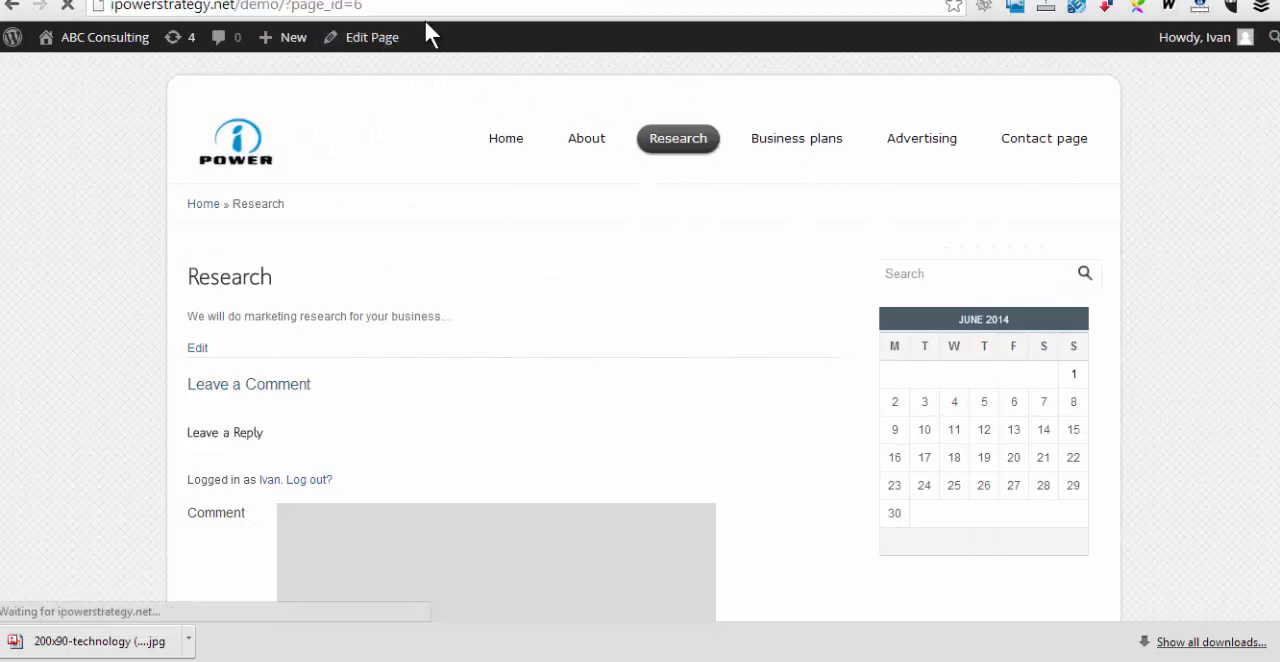
left_click(426, 7)
key("ctrl+c")
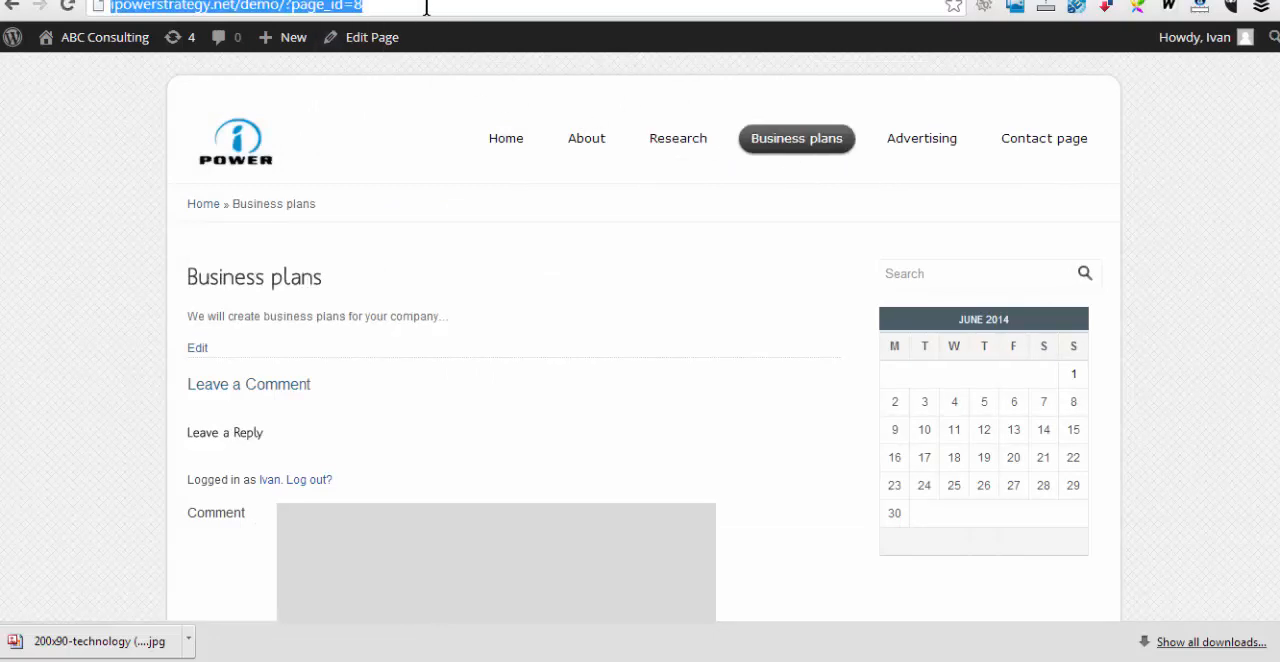
left_click(108, 0)
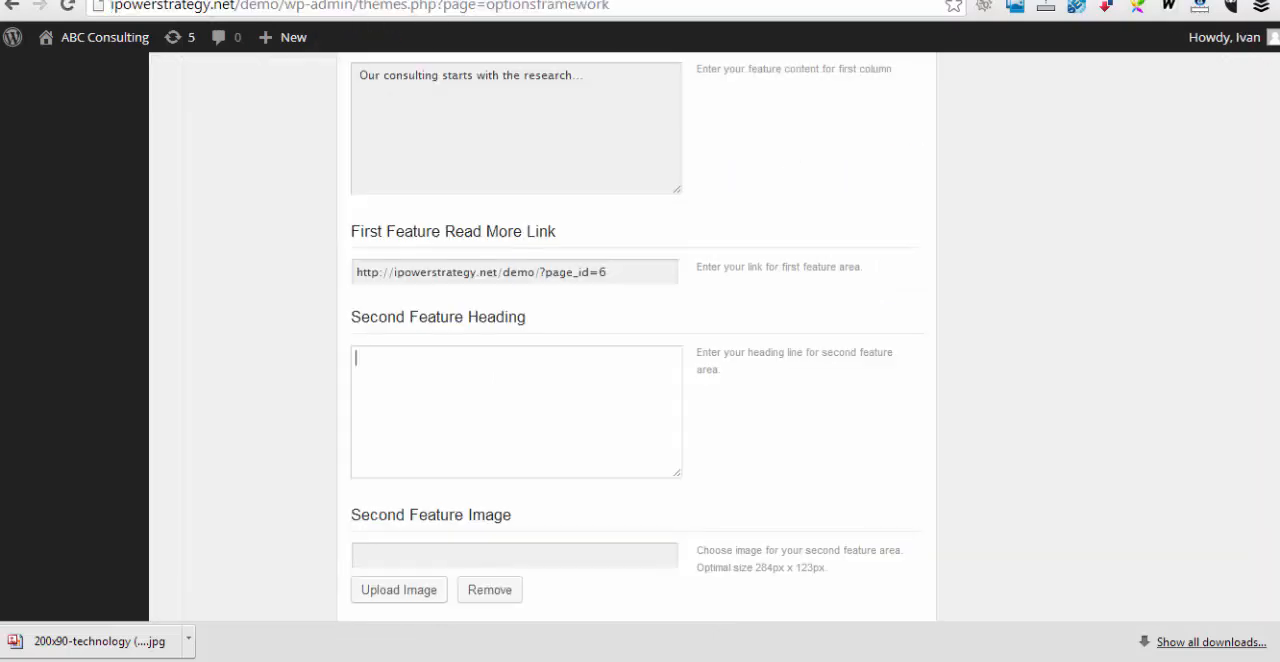
scroll(484, 510, "down", 2)
scroll(474, 485, "down", 2)
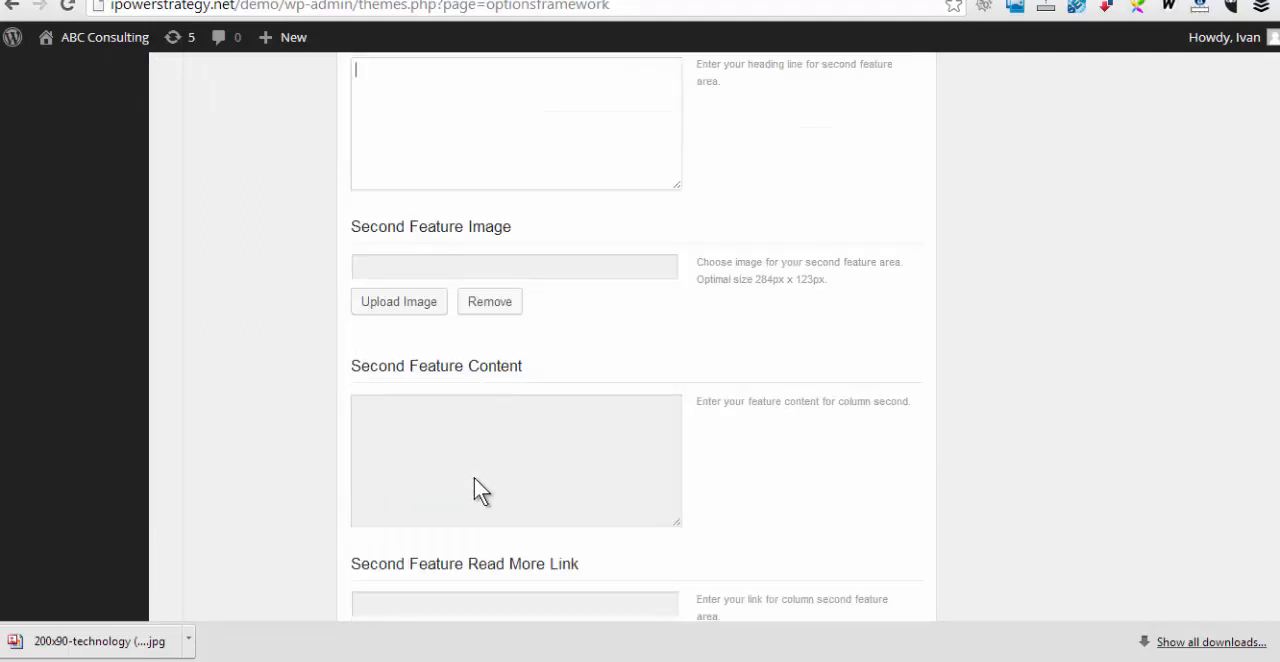
left_click(422, 505)
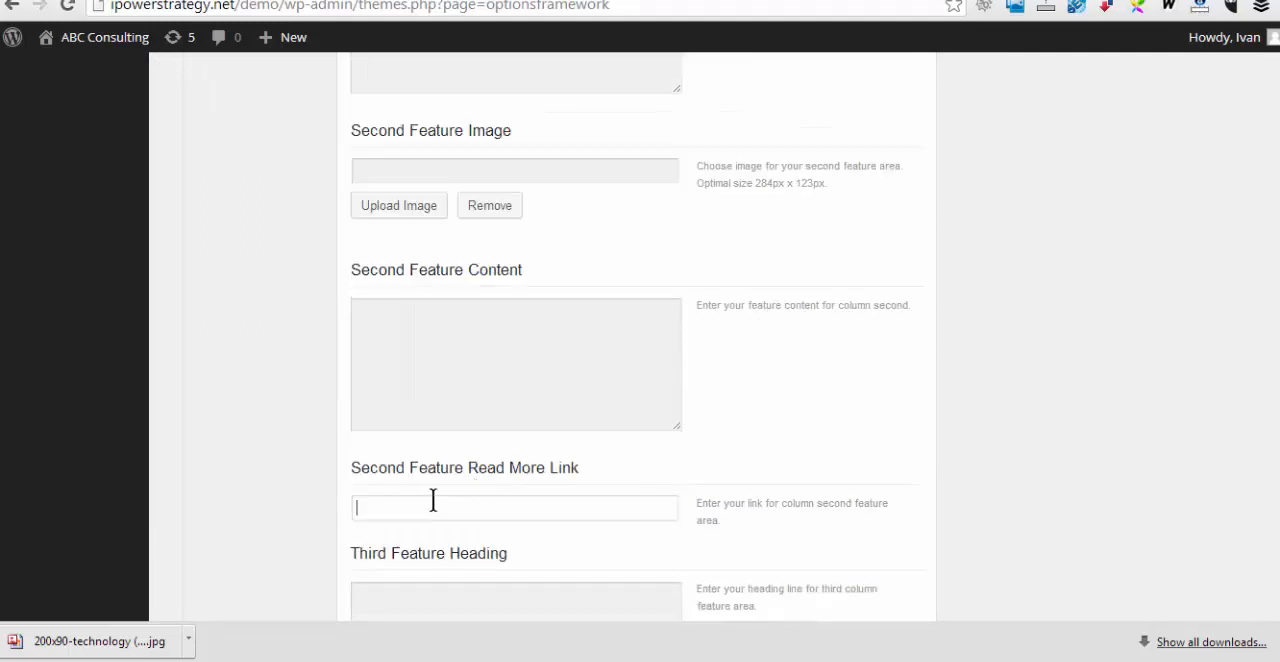
key("ctrl+v")
Set the second feature heading to "Business plans" and its content to "Some text here..."
scroll(581, 498, "up", 3)
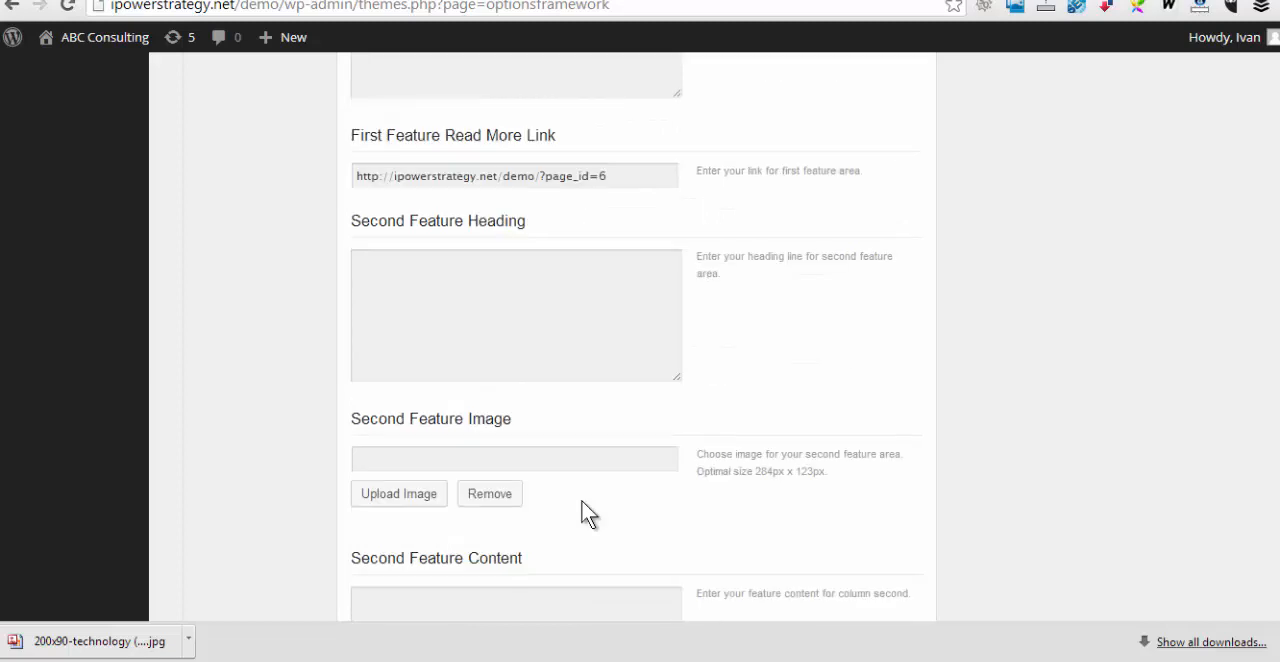
left_click(409, 269)
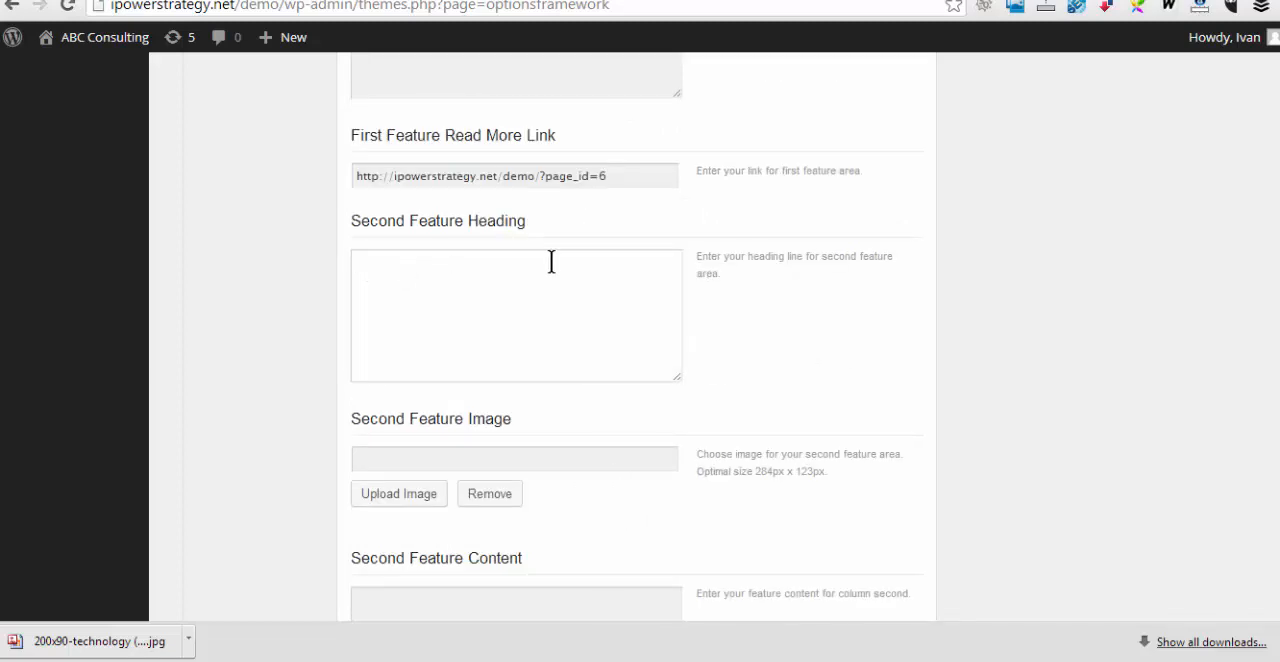
type("Business plans")
left_click(410, 595)
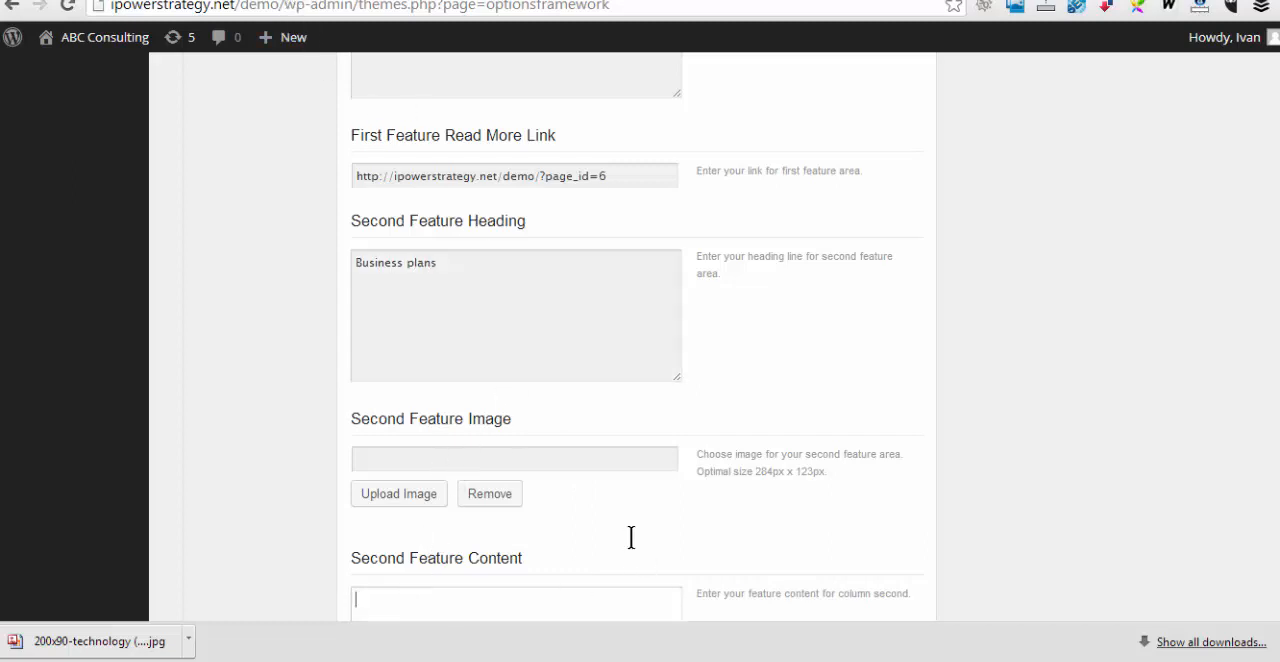
scroll(631, 537, "down", 2)
type("Som")
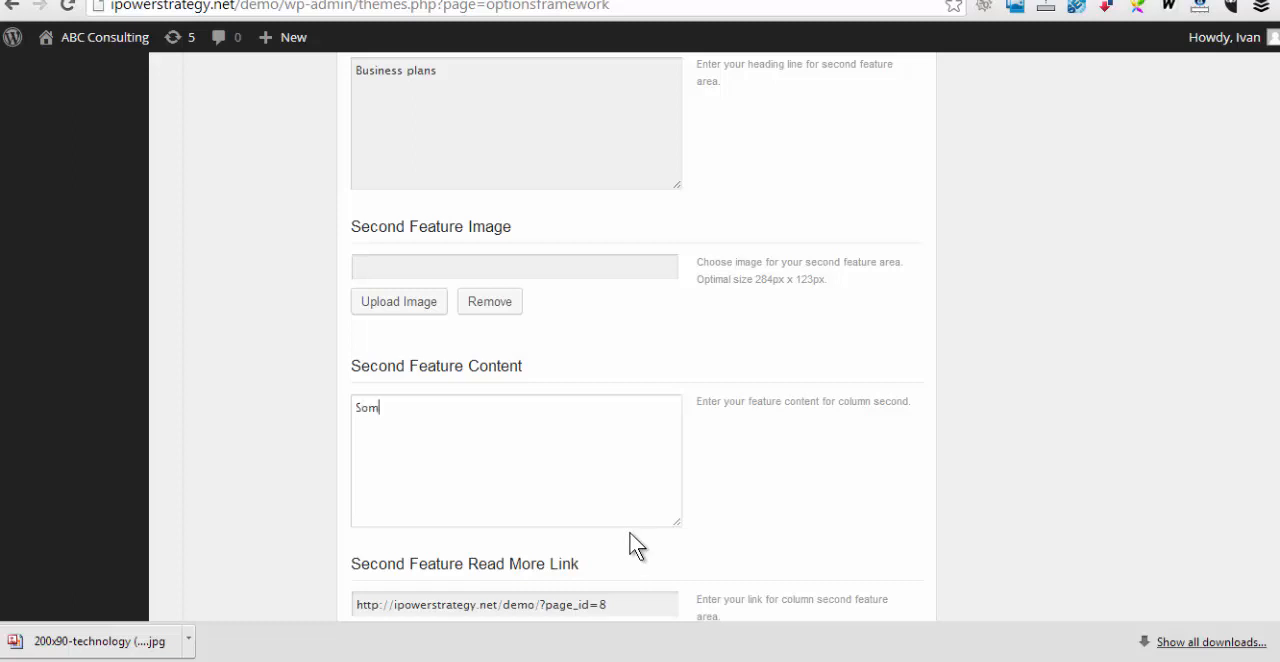
type("e text here.")
Set the third feature heading to "Advertising" and its content to "Some text here"
scroll(625, 545, "down", 3)
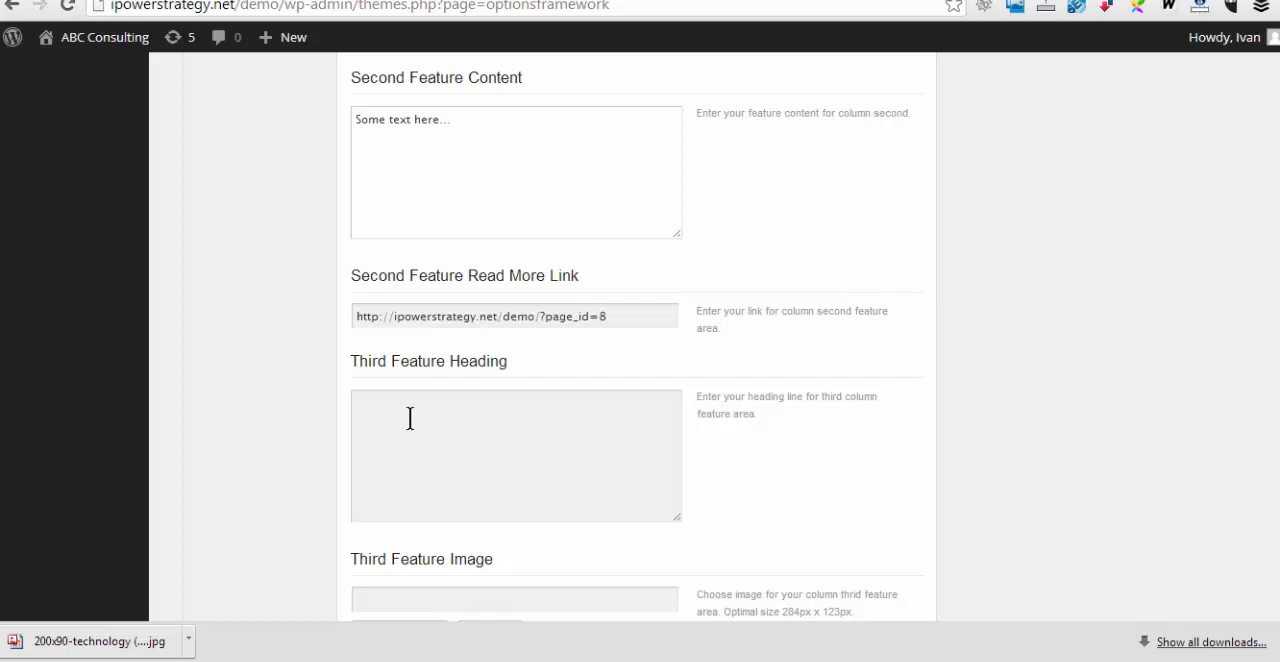
left_click(410, 418)
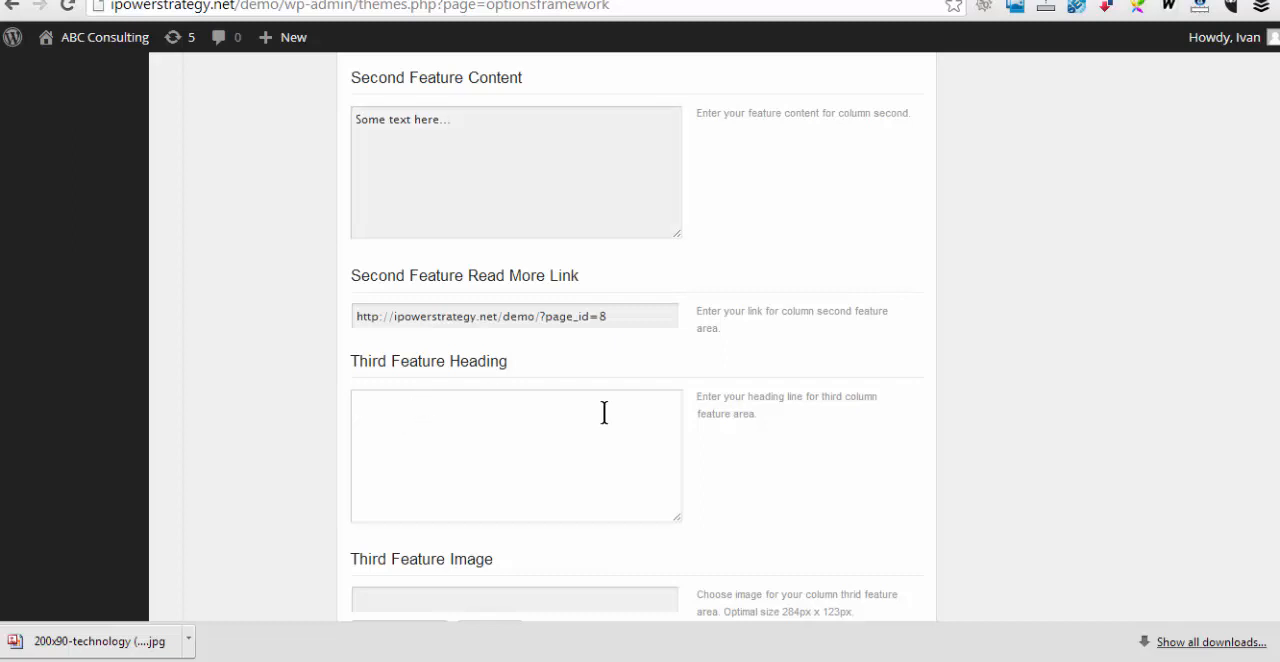
type("Advertising")
scroll(604, 412, "down", 3)
left_click(389, 313)
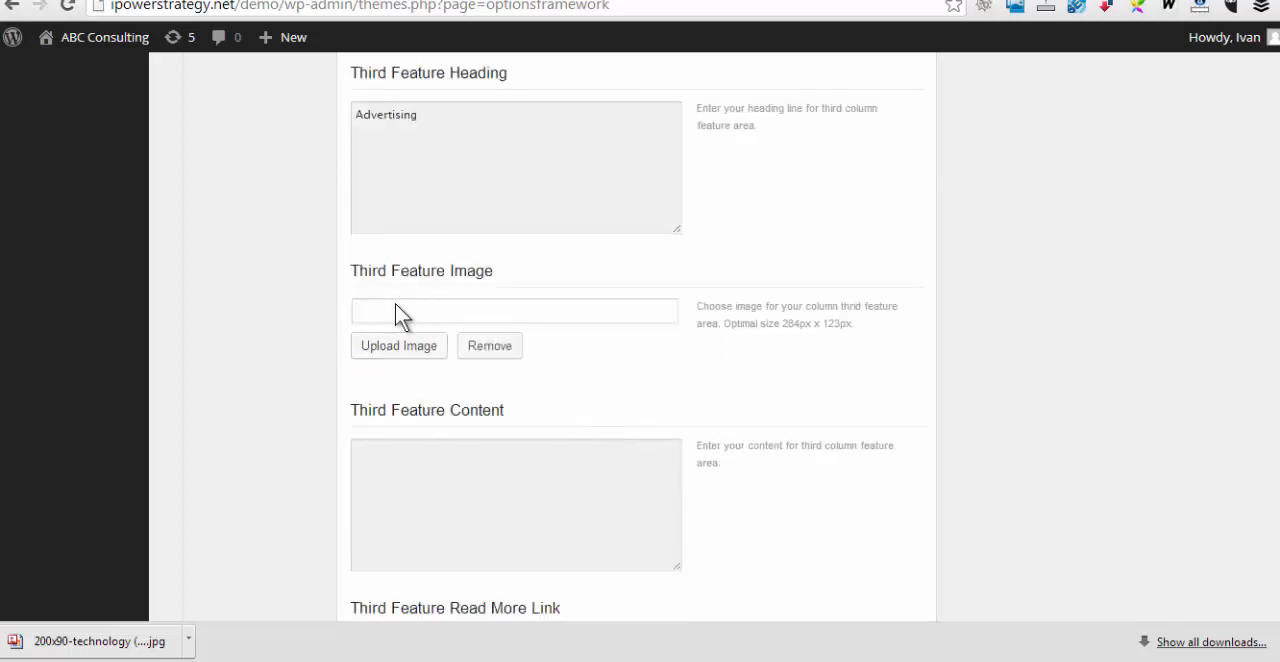
left_click(429, 465)
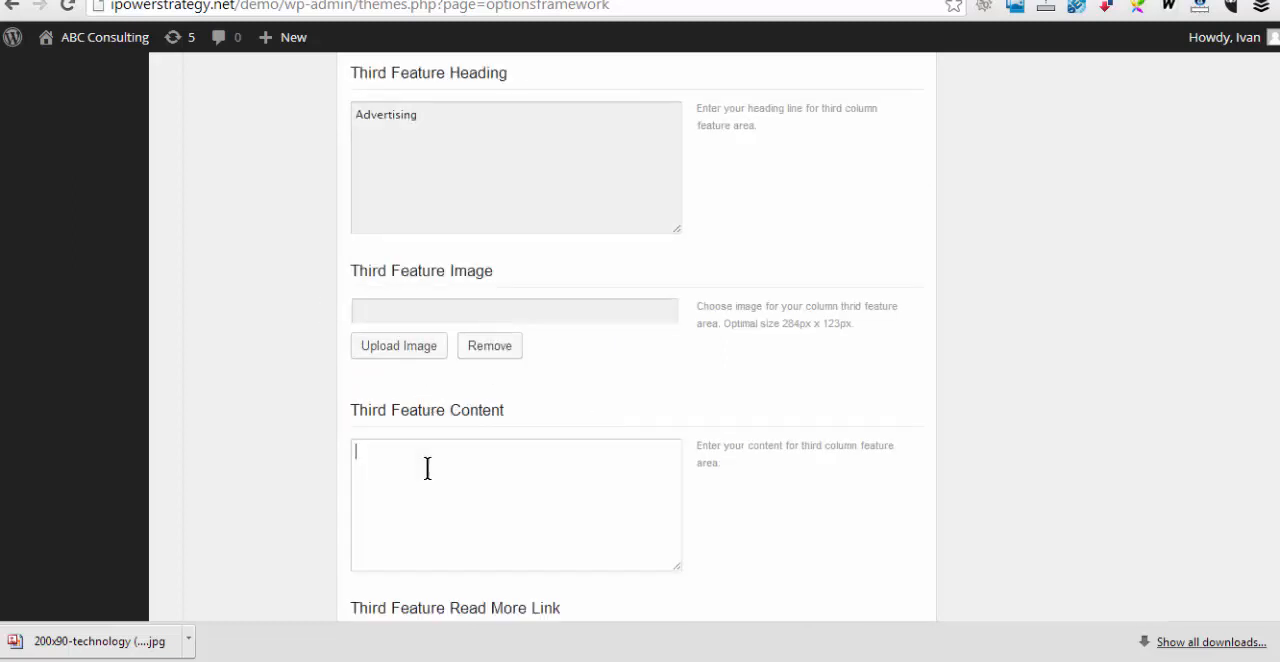
type("Some text here")
scroll(432, 460, "down", 2)
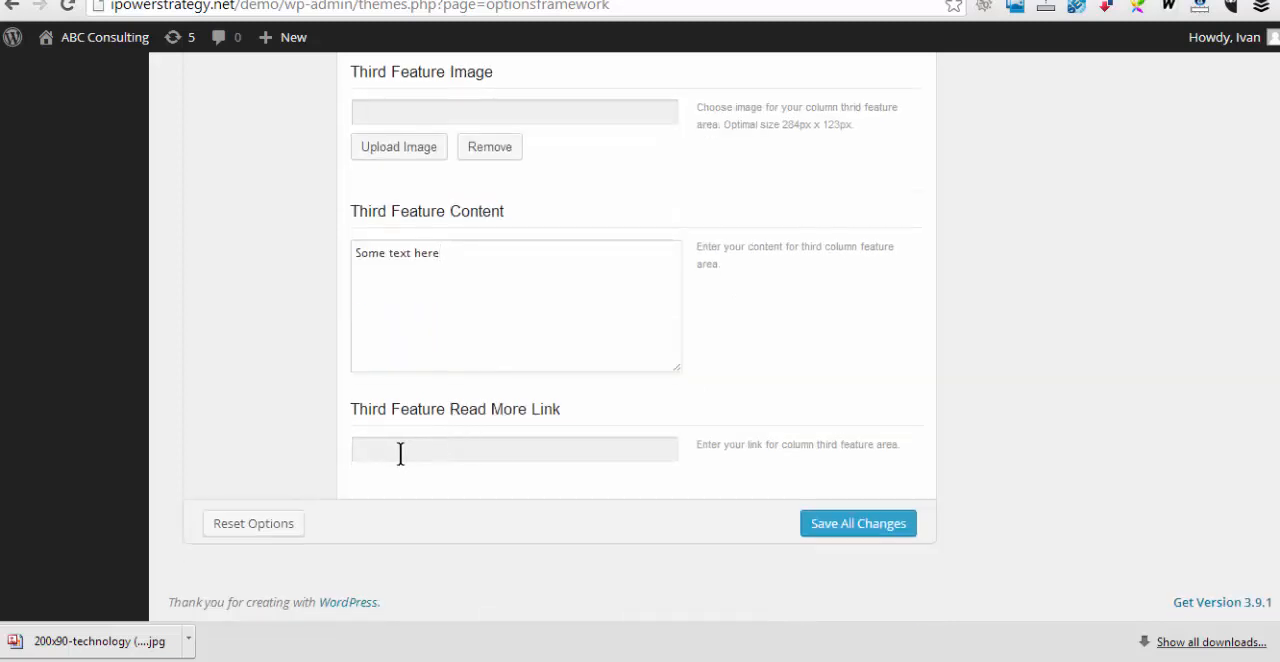
left_click(396, 453)
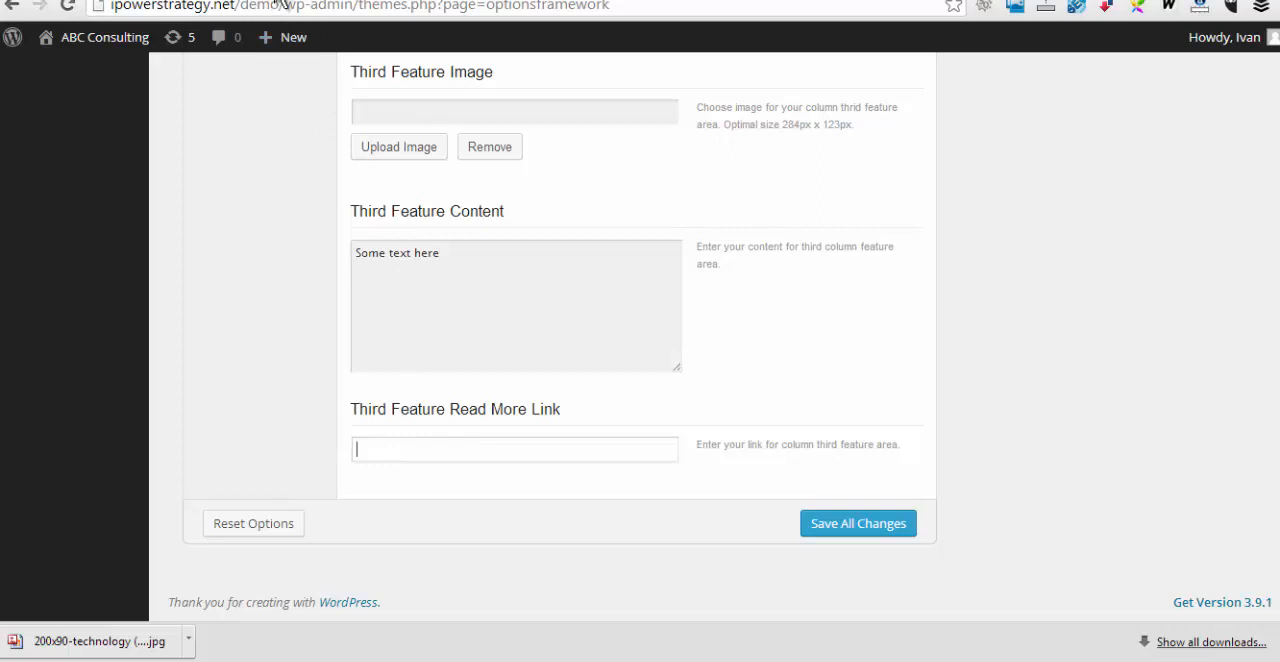
left_click(318, 1)
left_click(935, 146)
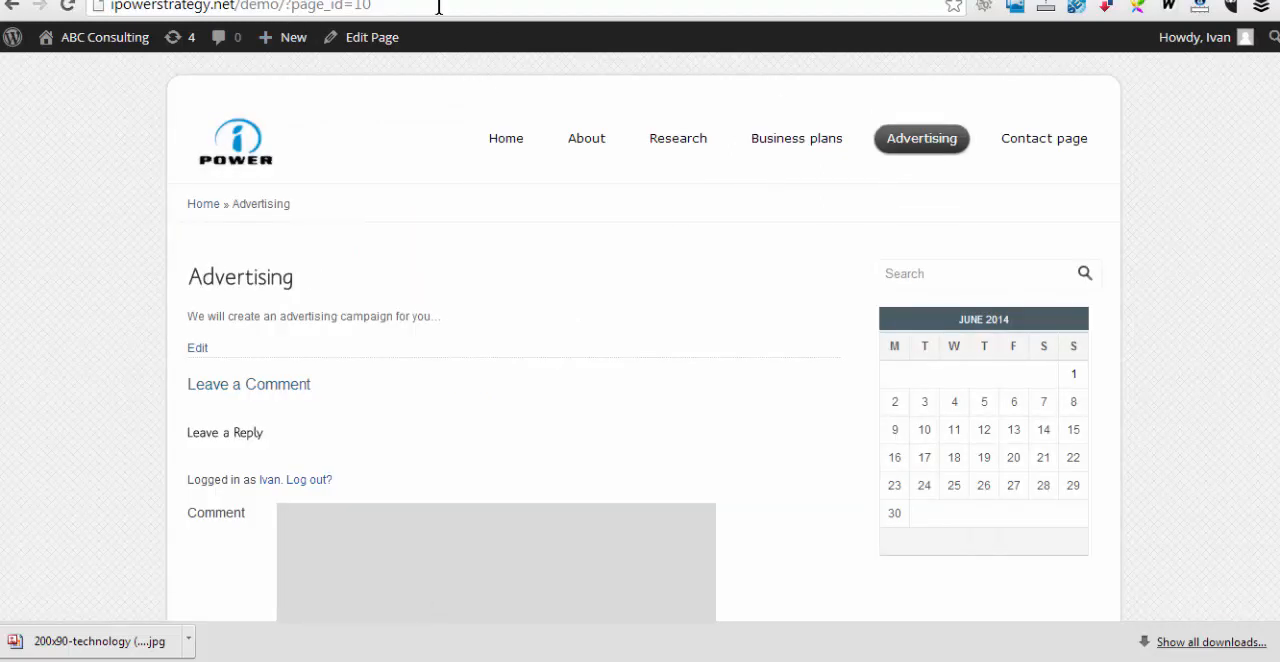
left_click(438, 7)
key("ctrl+c")
left_click(168, 1)
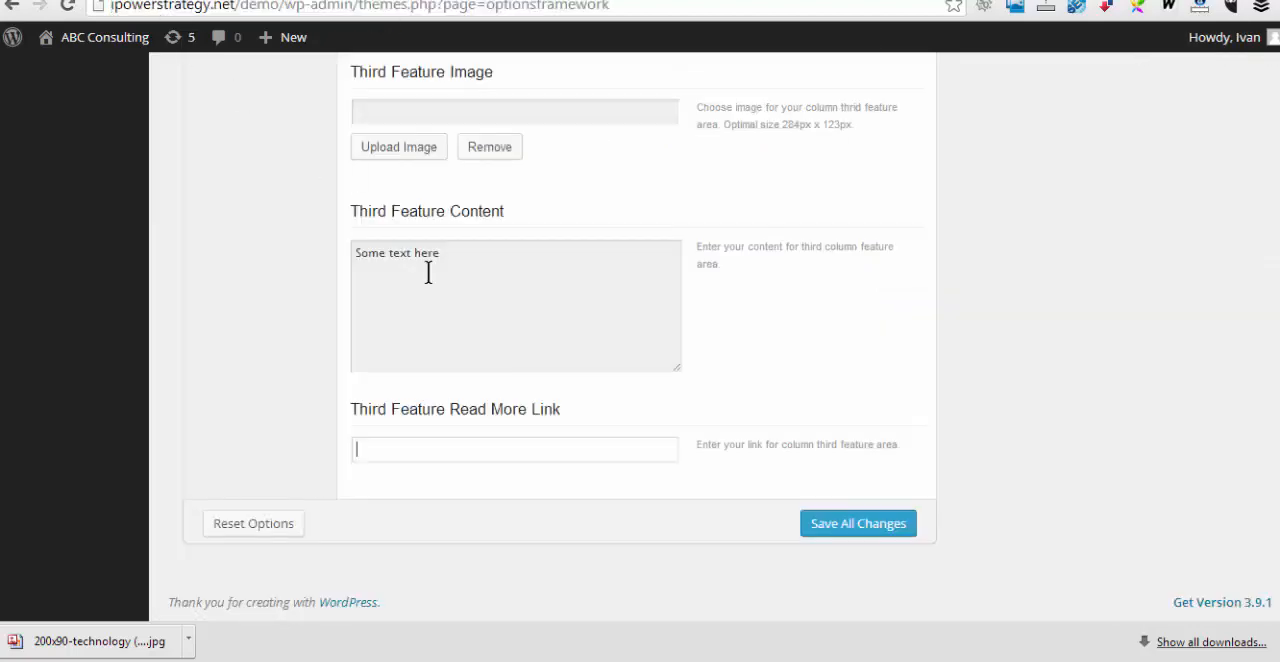
key("ctrl+v")
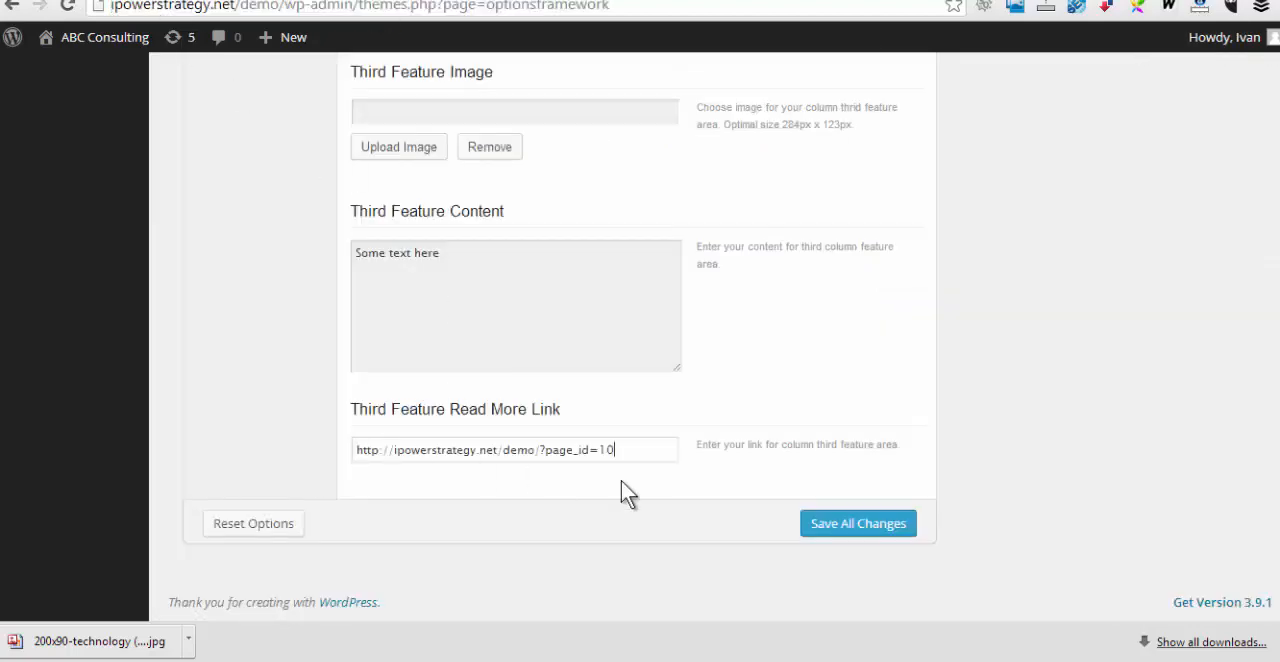
left_click(887, 529)
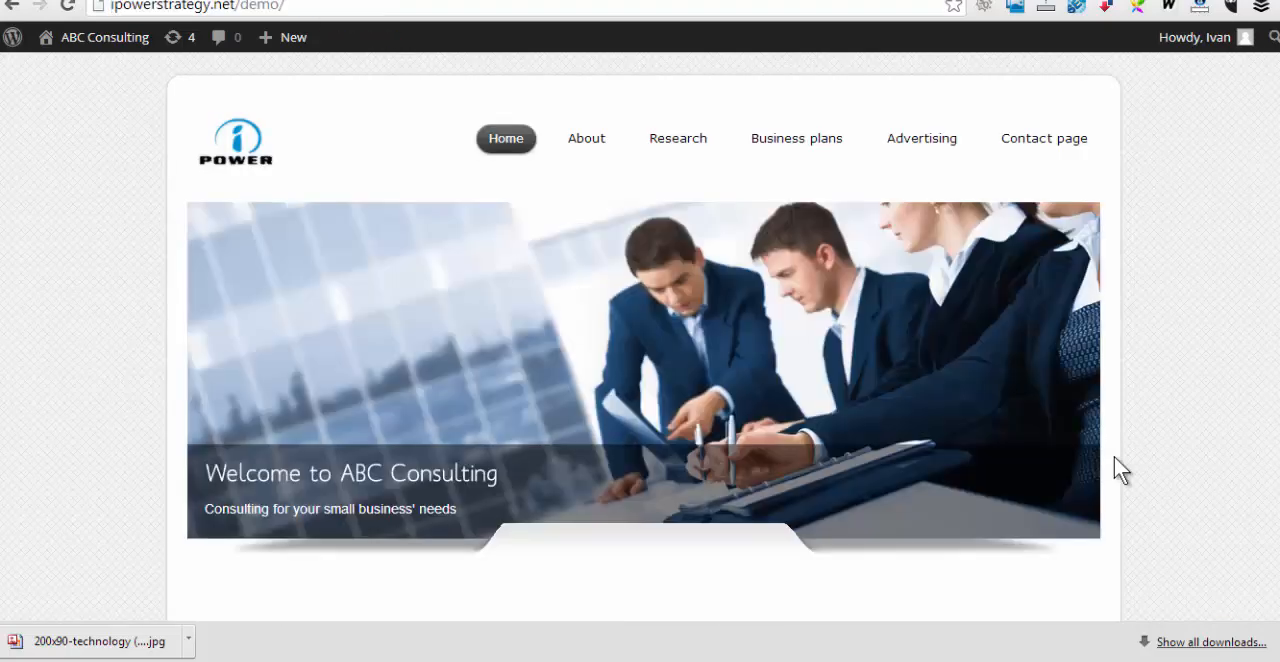
Check the three feature columns on the live home page and test the Research column's read more link, returning to the home page
scroll(1114, 456, "down", 4)
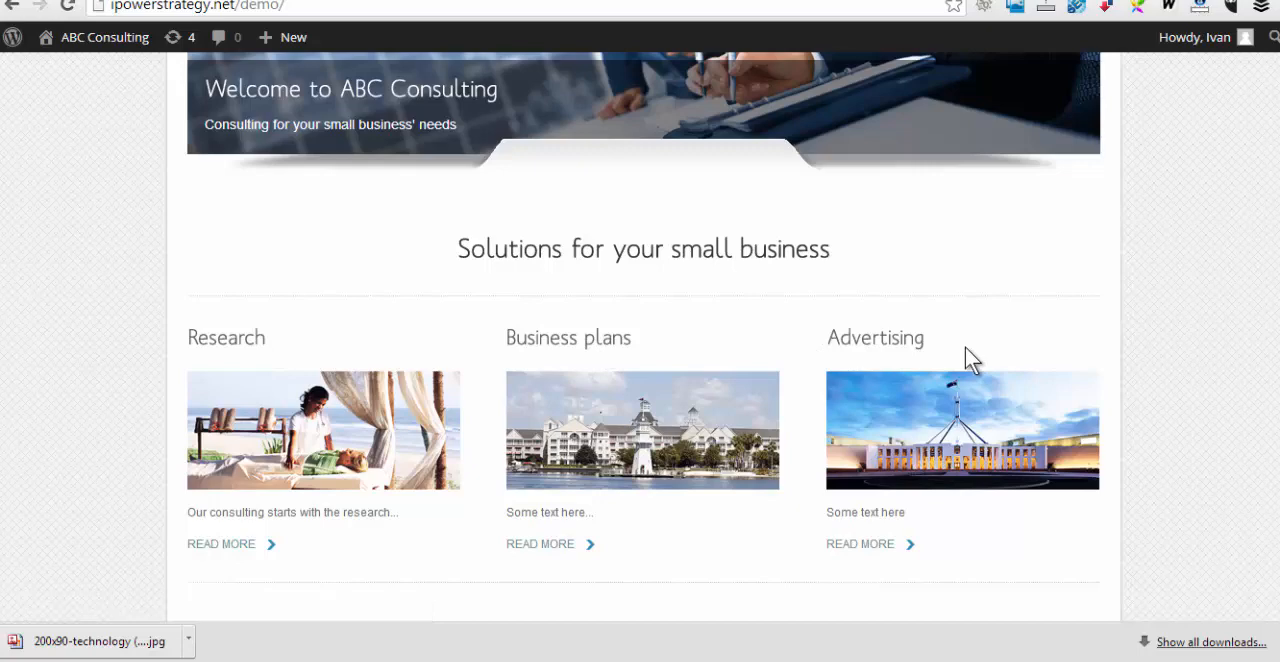
left_click(236, 552)
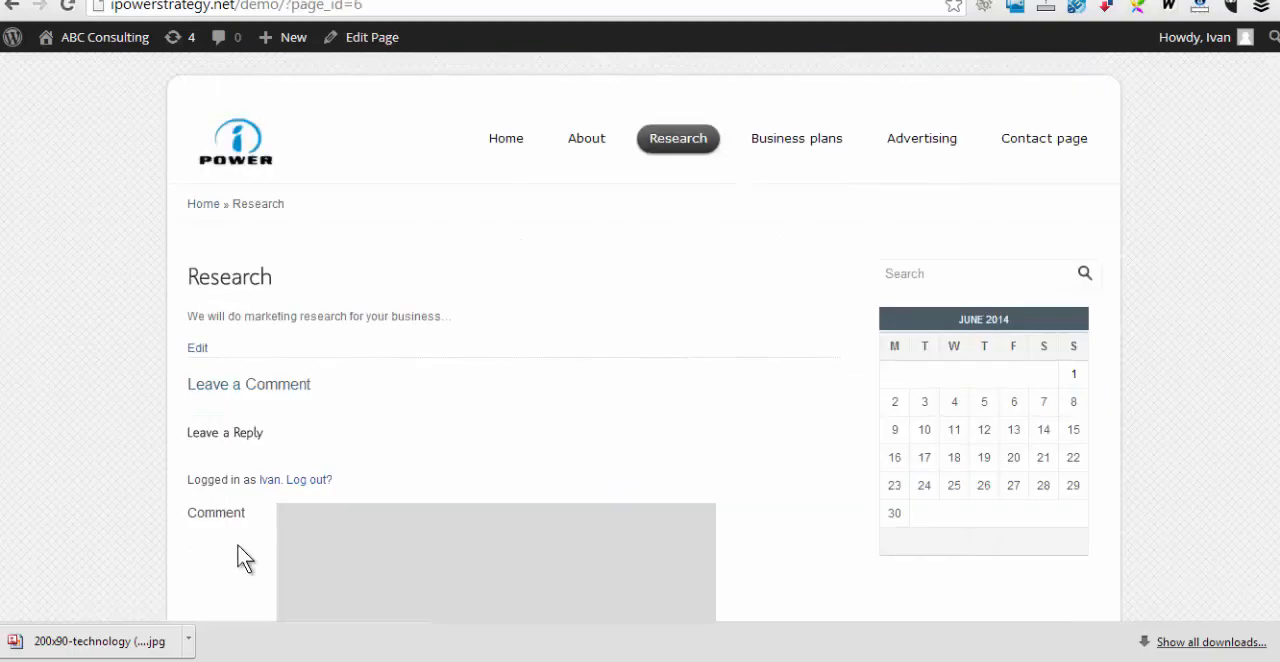
left_click(12, 6)
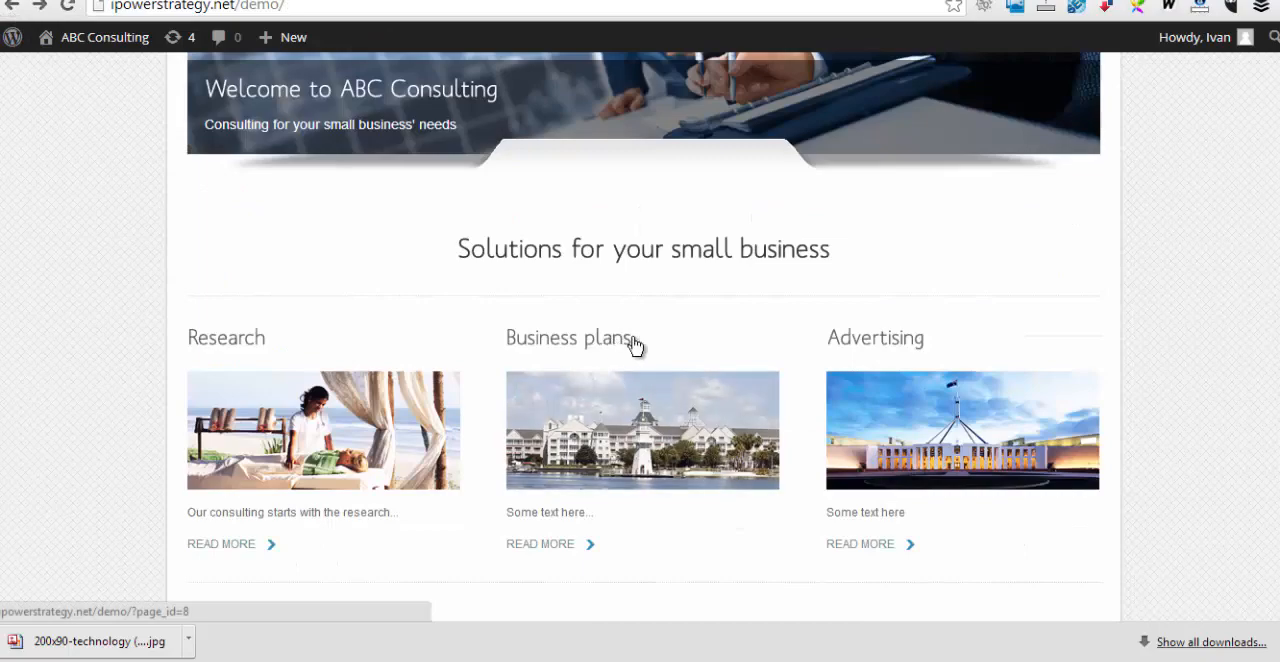
Examine the feature columns and the default footer columns on the live home page
scroll(1274, 441, "down", 1)
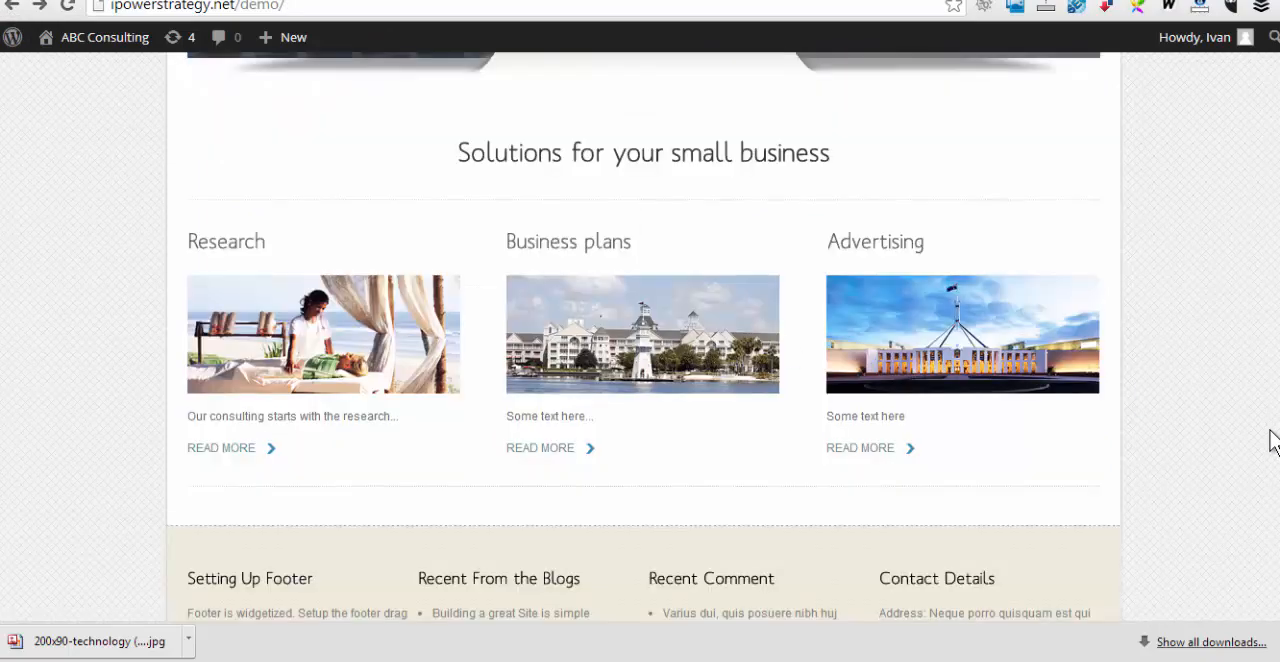
scroll(1274, 441, "down", 1)
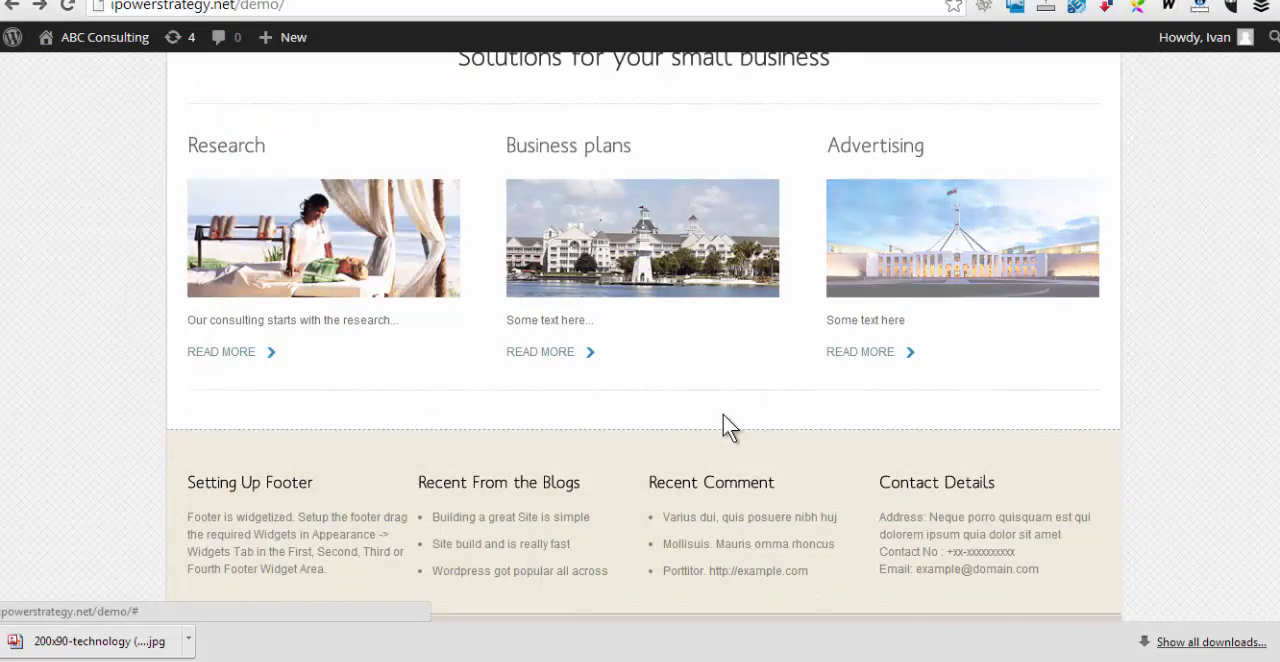
scroll(723, 414, "down", 1)
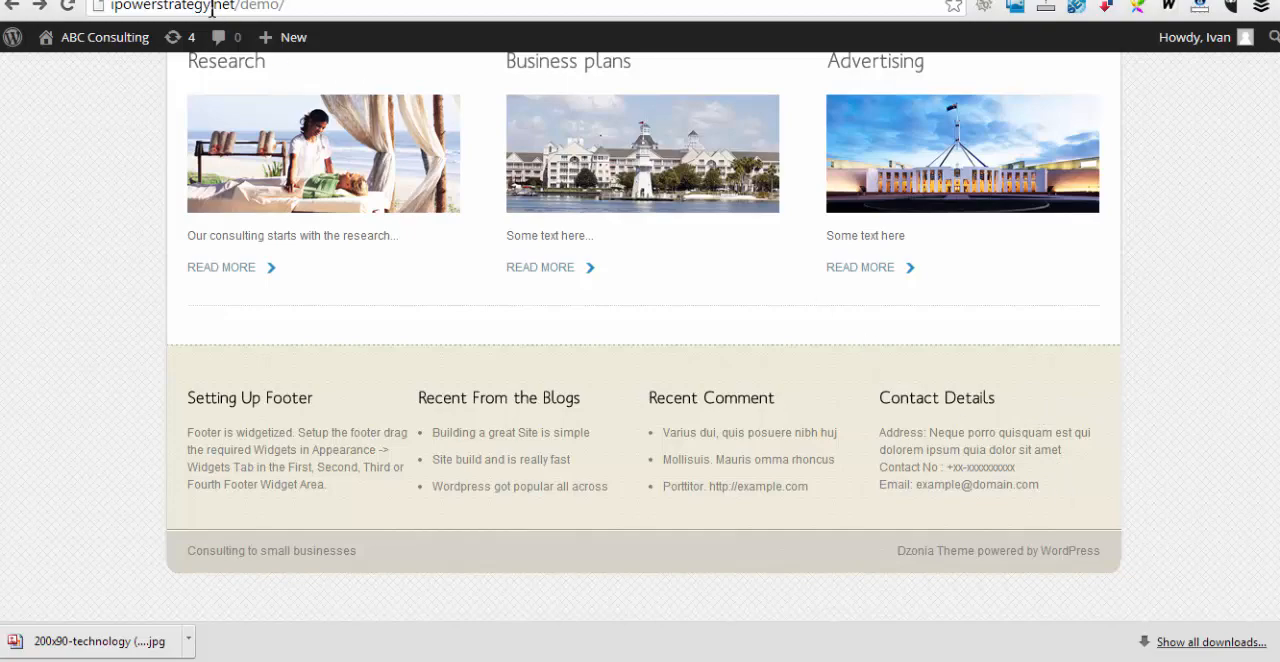
Open the site's widget settings and compare the footer widget areas with the live home page's footer columns
left_click(112, 0)
scroll(252, 221, "up", 15)
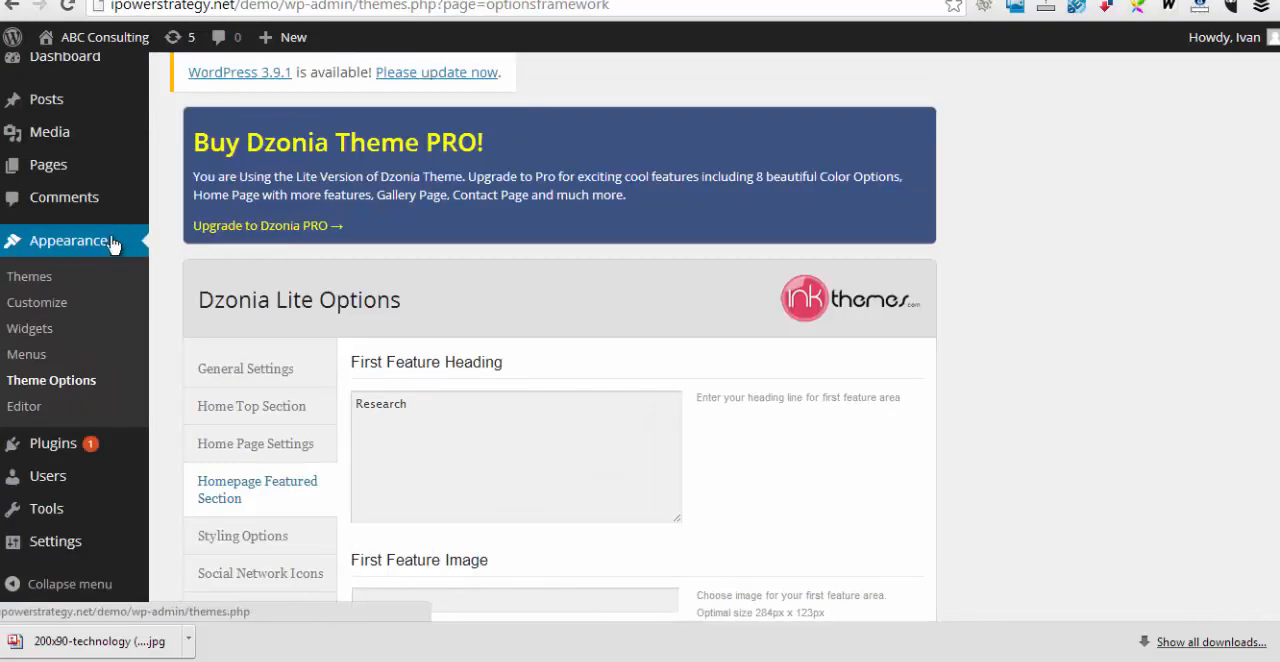
left_click(38, 330)
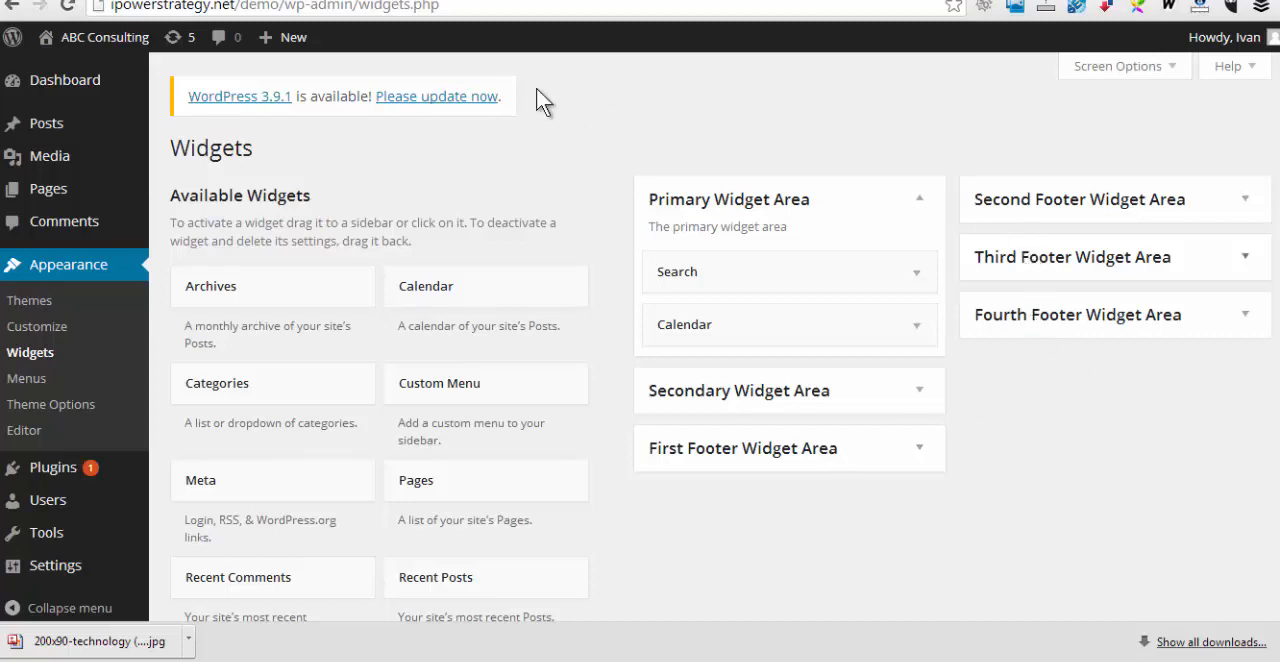
left_click(266, 1)
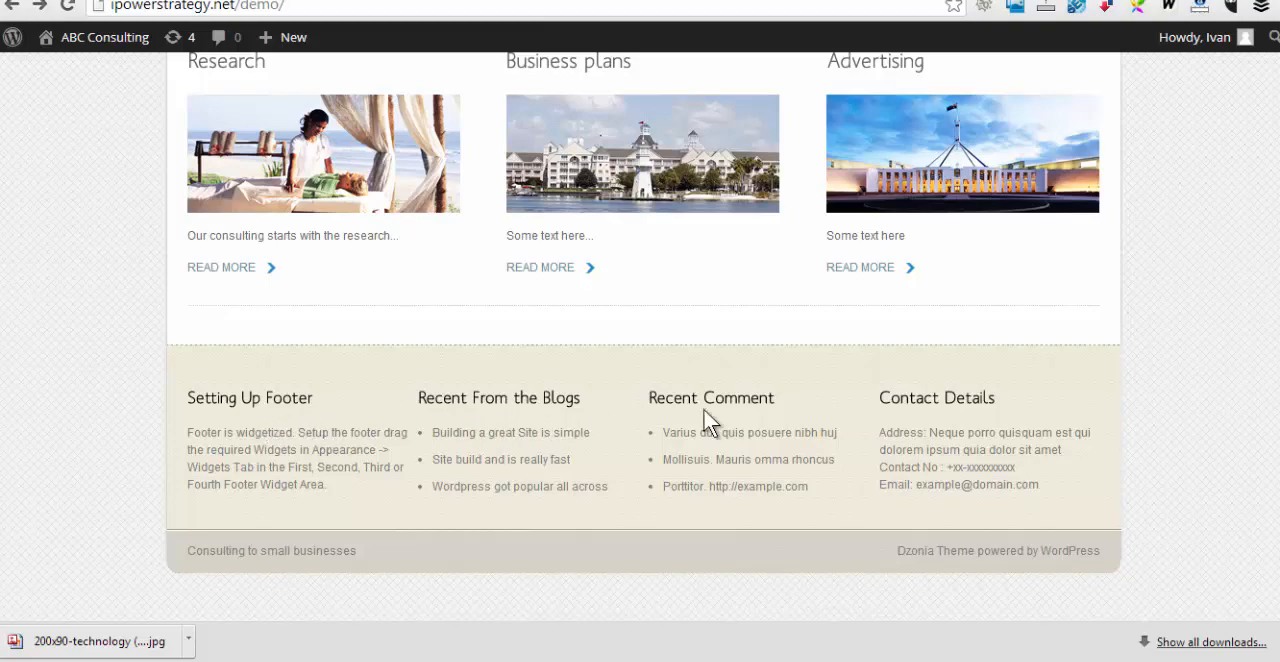
left_click(133, 2)
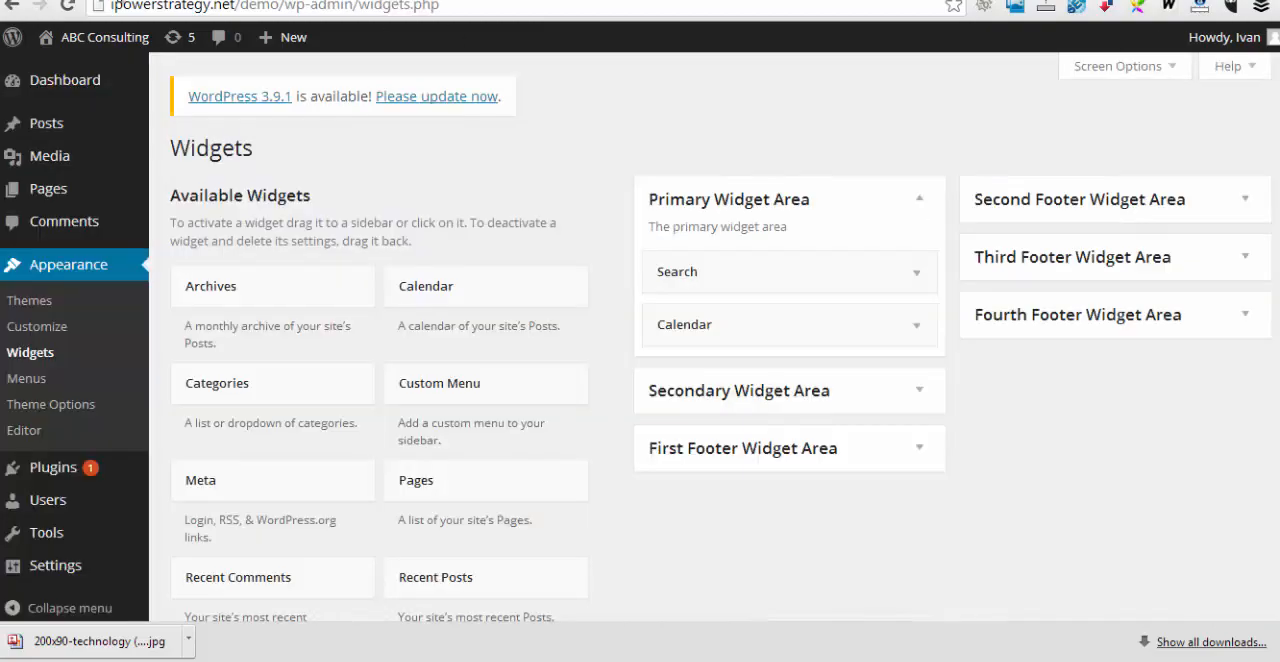
Add a Text widget to the First Footer Widget Area and title it "ABC Consulting"
scroll(483, 452, "down", 1)
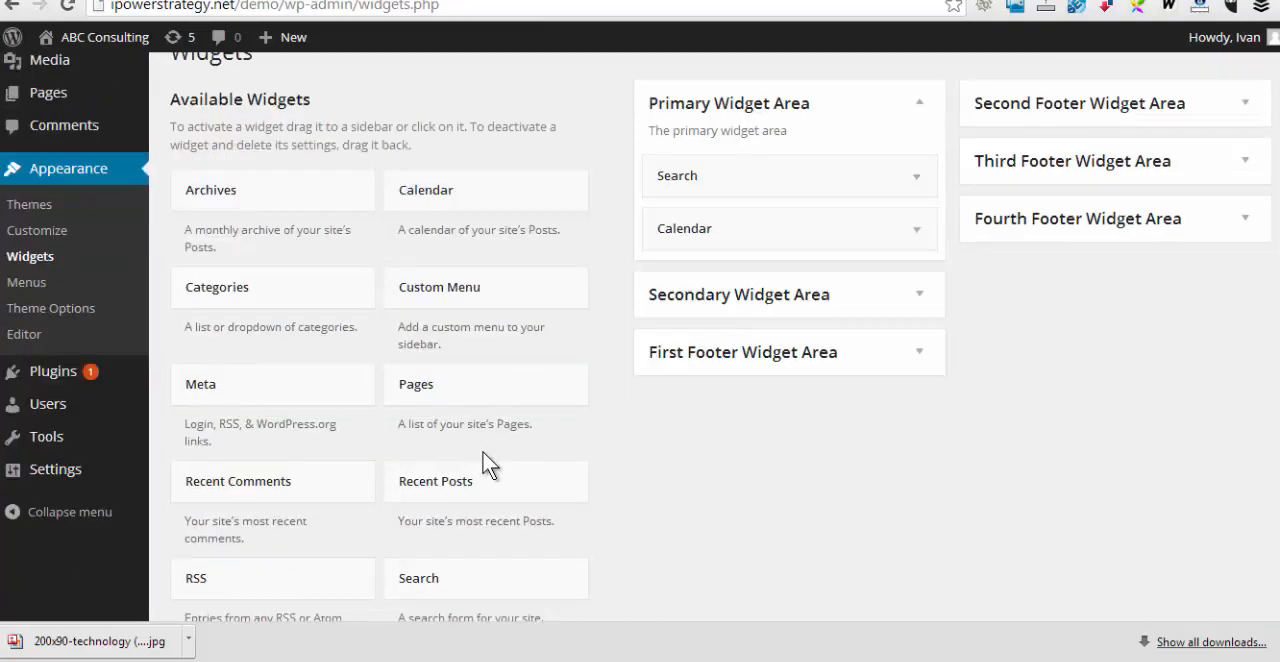
scroll(677, 453, "down", 1)
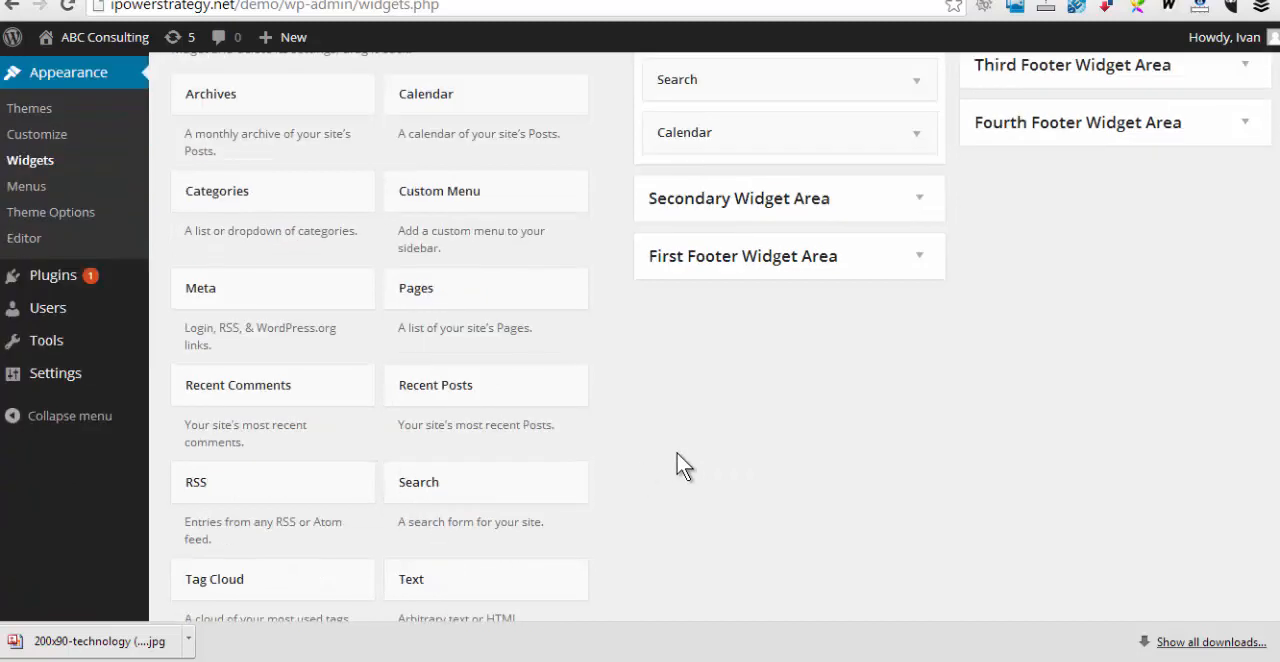
left_click_drag(458, 580, 774, 268)
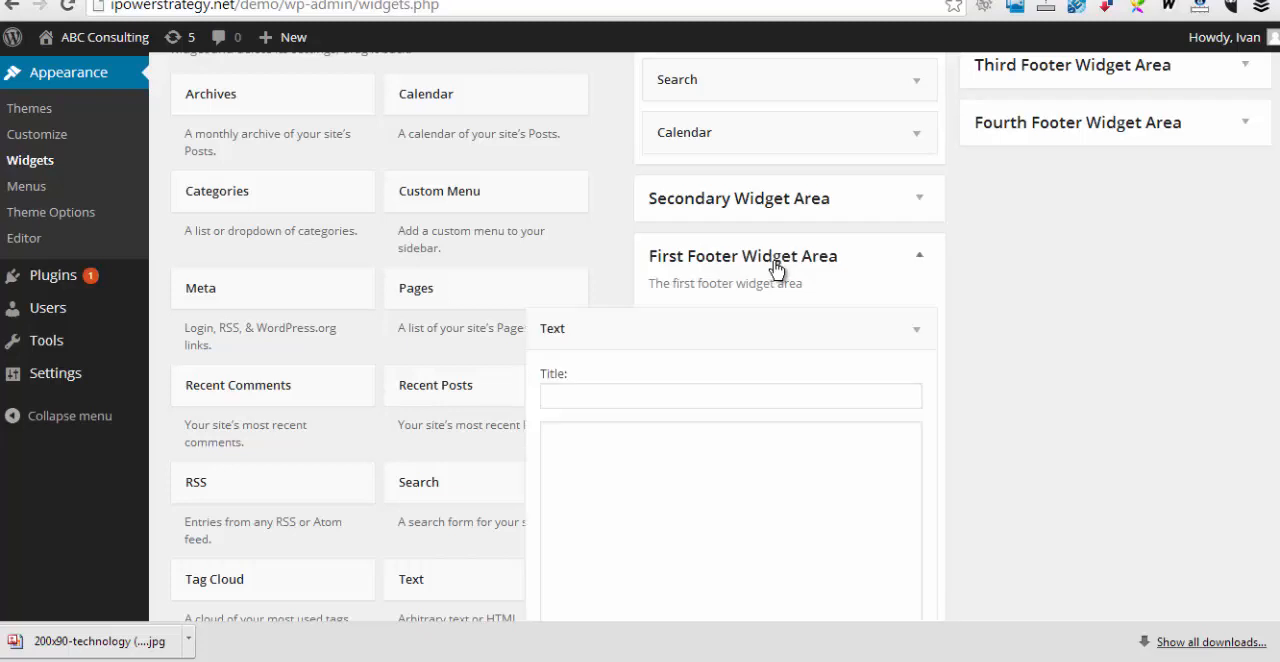
left_click(609, 397)
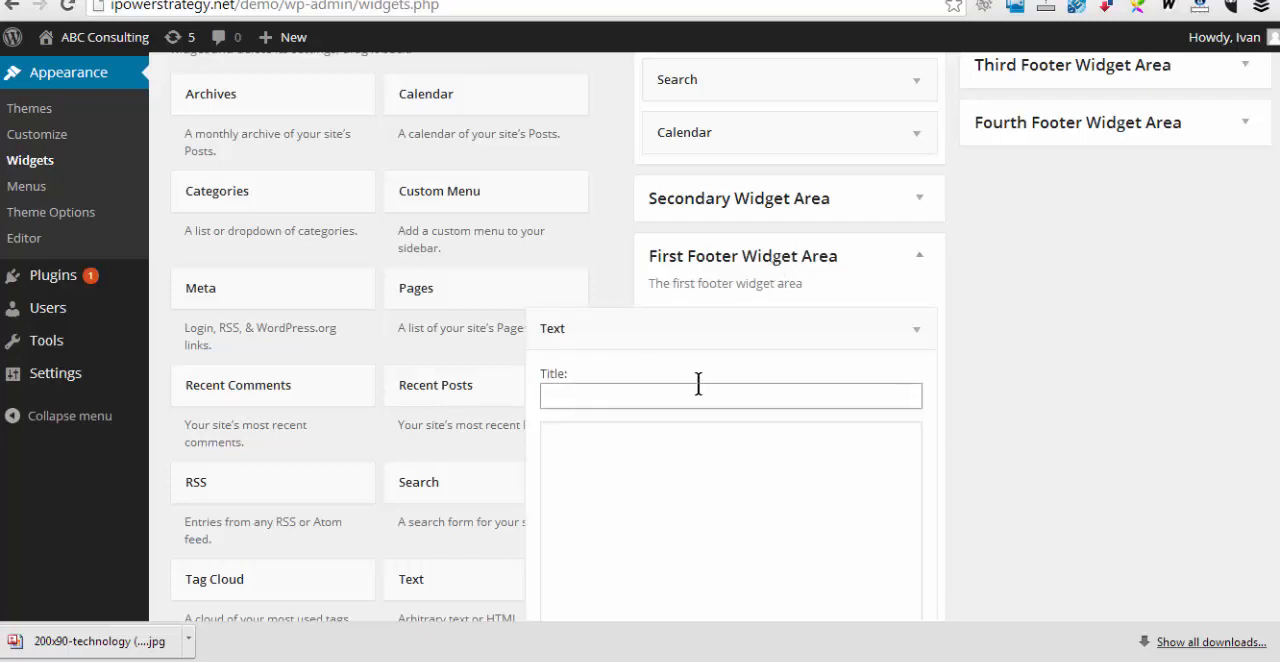
type("Tesx")
key("BackSpace")
key("BackSpace")
type("ABC Consulting")
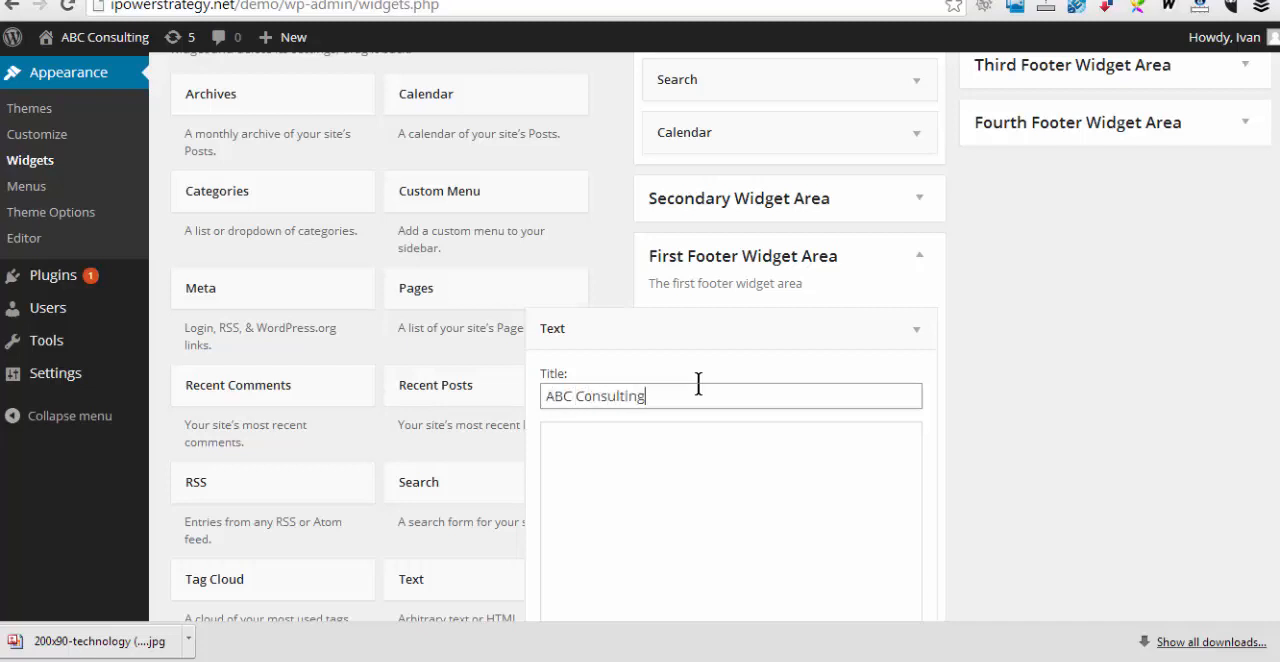
Leave the first footer Text widget's content empty, then save and close the widget
left_click(606, 520)
scroll(707, 485, "down", 2)
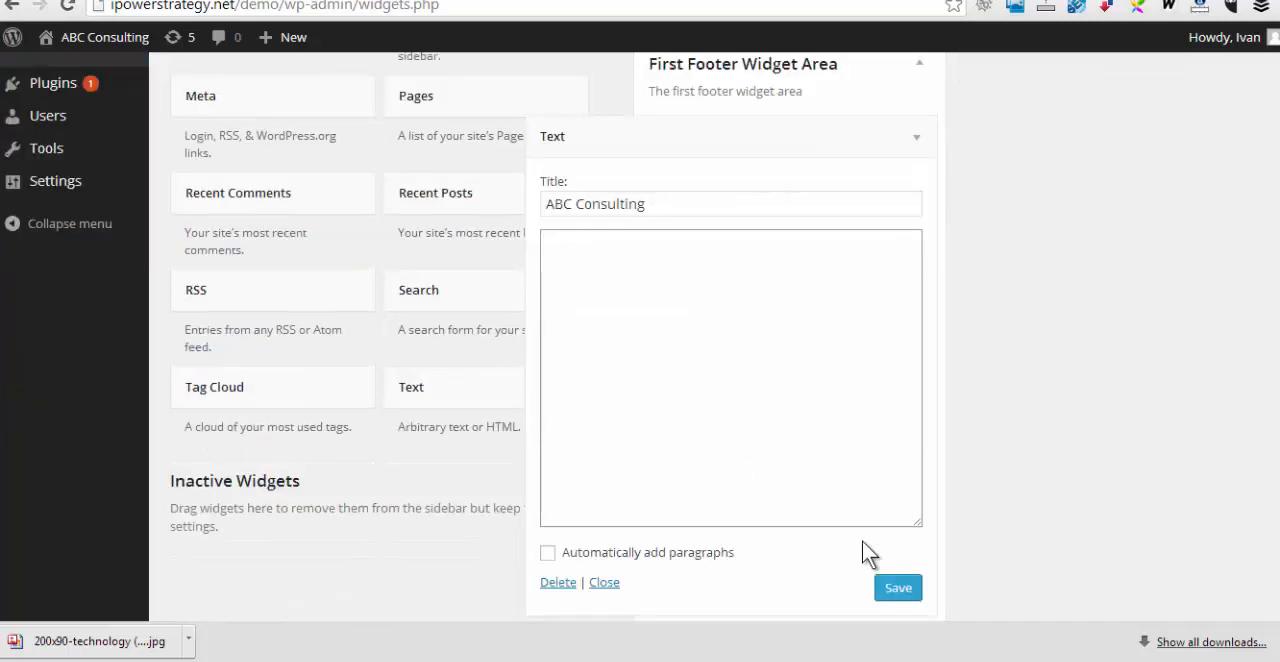
left_click(898, 589)
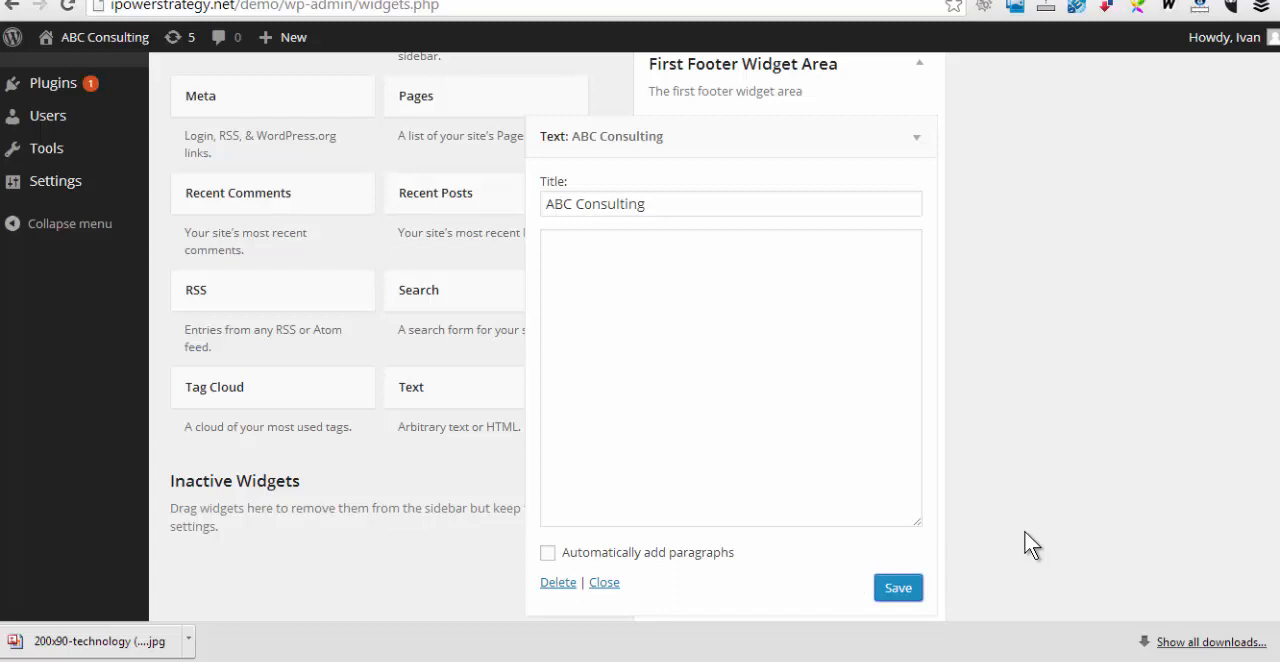
left_click(898, 589)
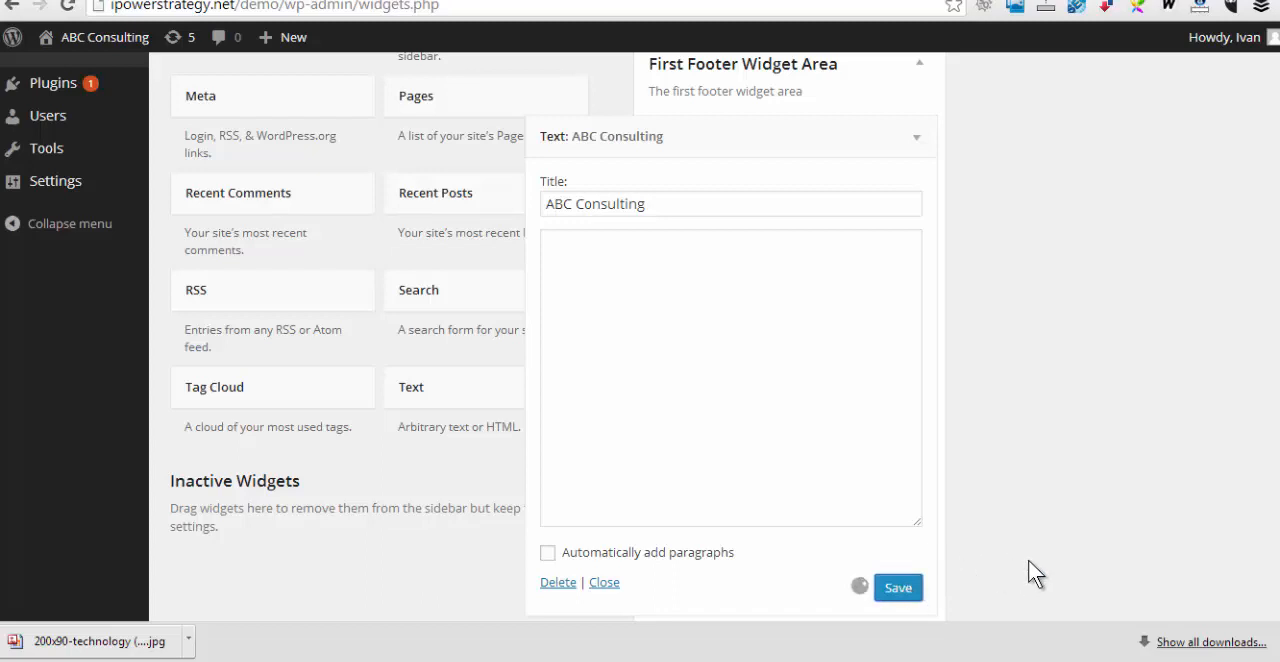
left_click(612, 583)
Add a Text widget with a copyright notice title to the Second Footer Widget Area, then save and close it
scroll(448, 415, "up", 2)
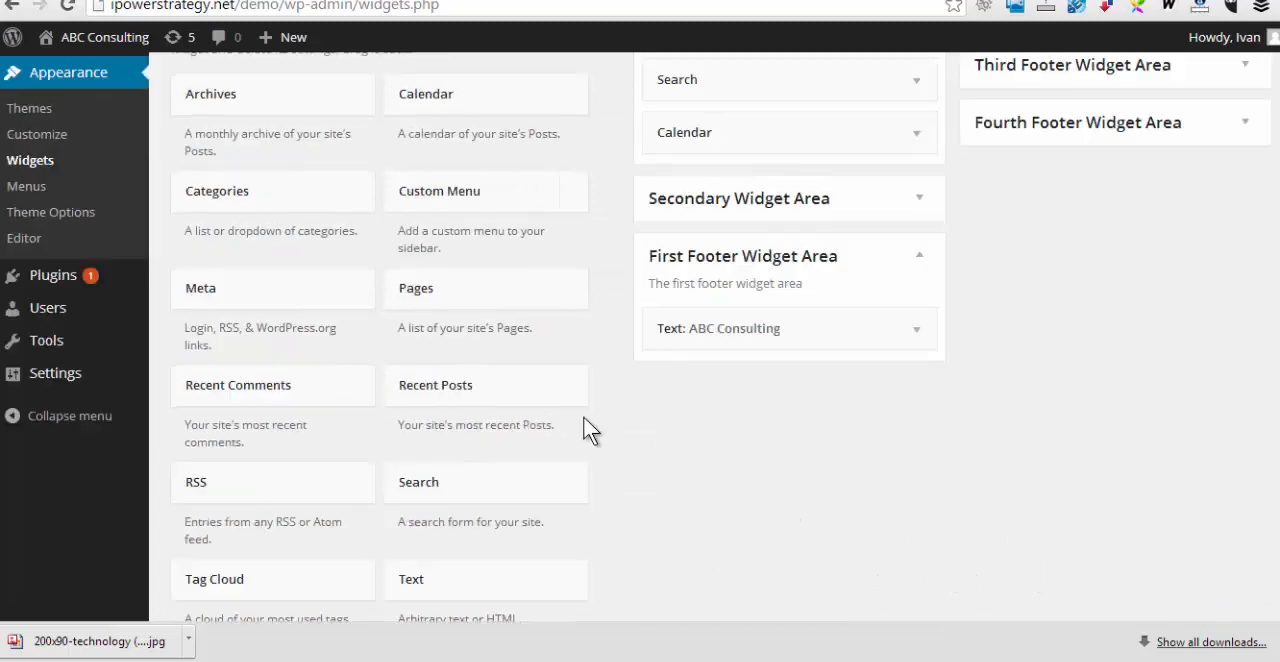
left_click_drag(440, 588, 1033, 133)
scroll(1022, 35, "up", 1)
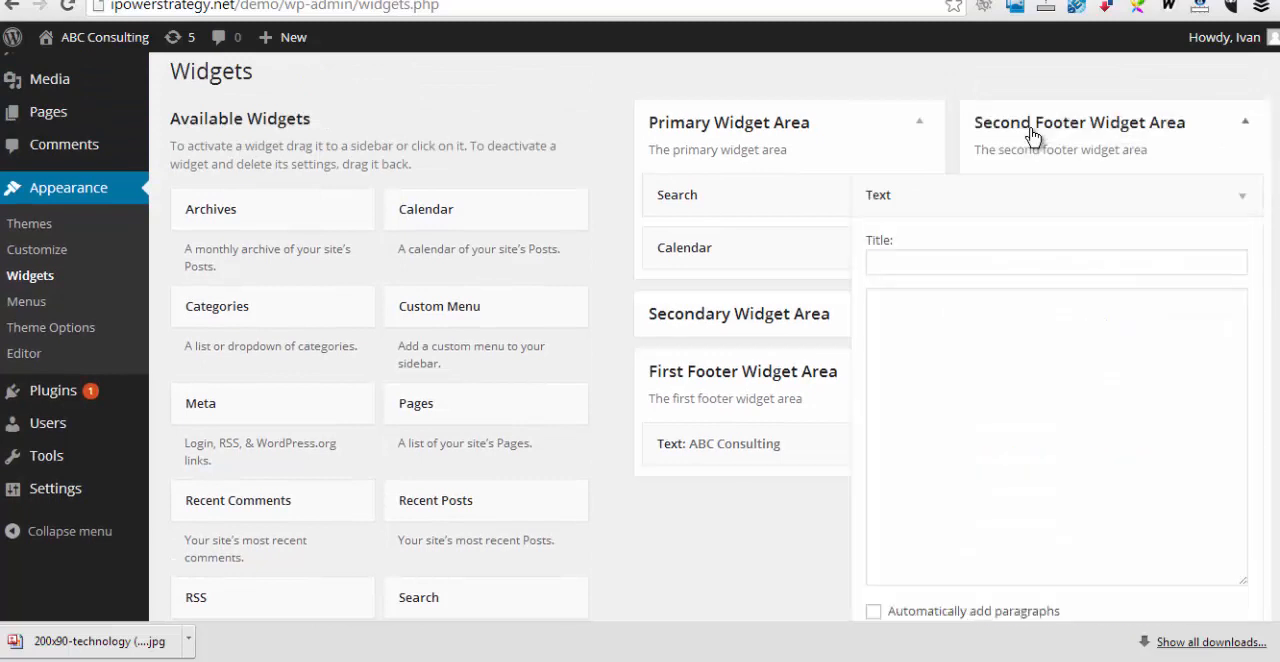
left_click(908, 264)
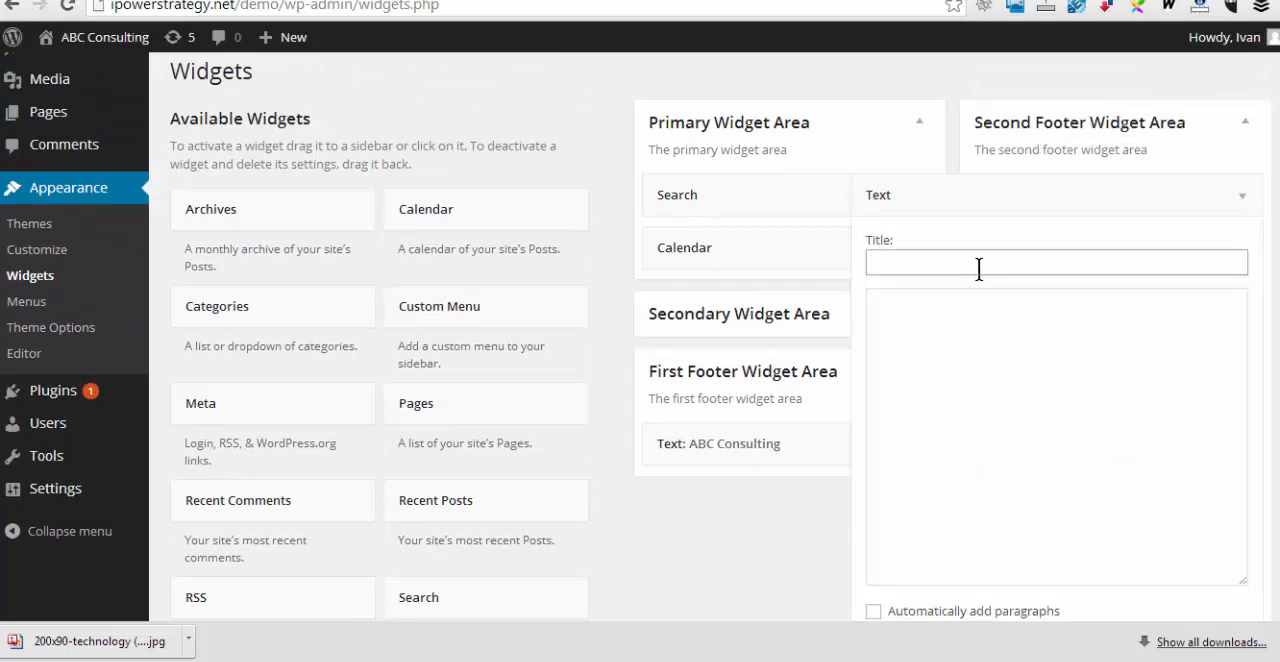
type("Copyright notice")
scroll(991, 545, "down", 3)
left_click(1223, 358)
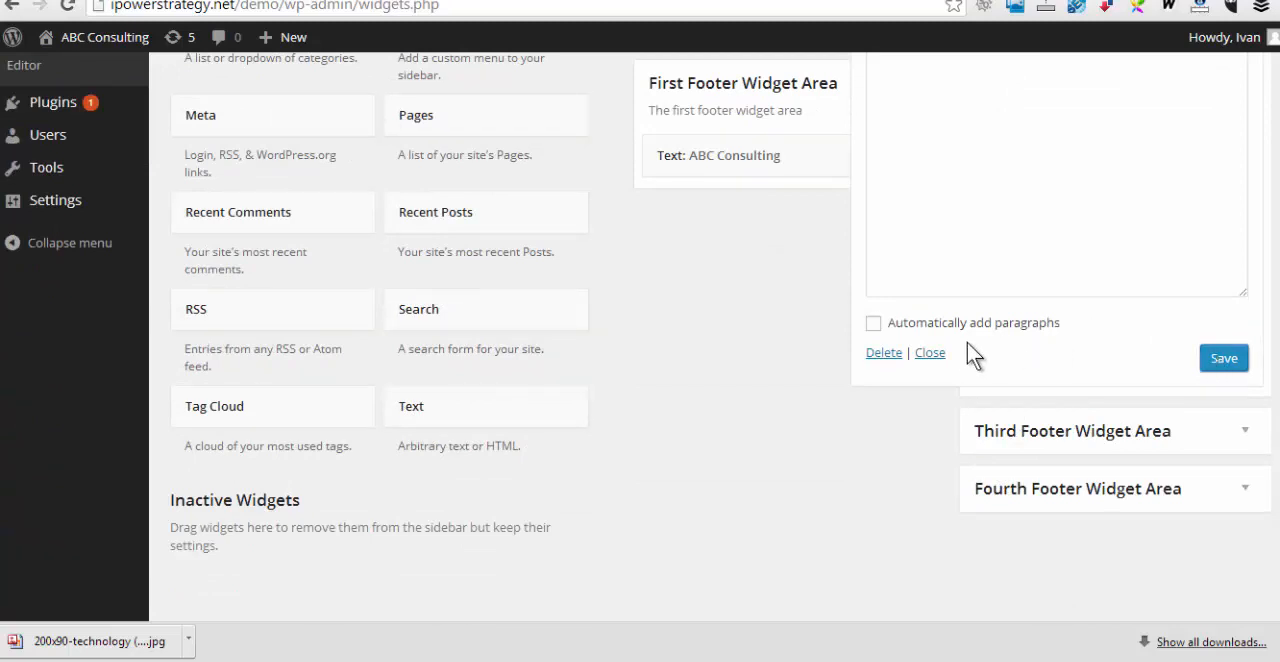
left_click(930, 353)
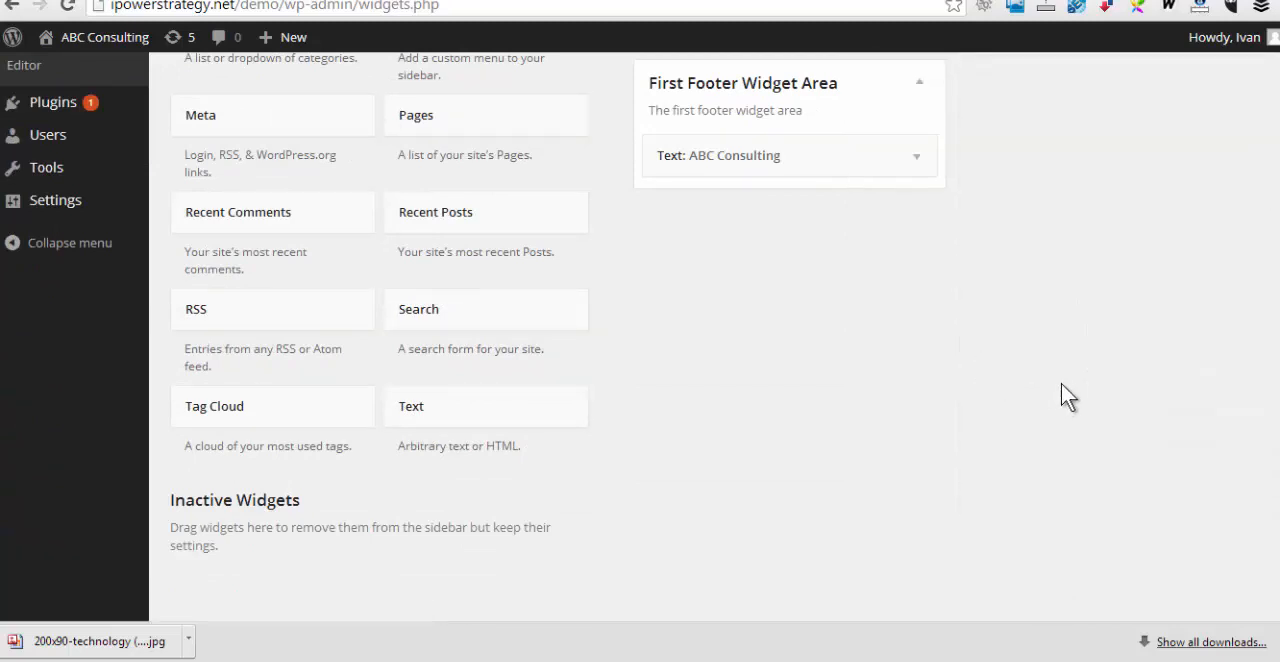
Reload the live home page to check the footer with the new widgets
left_click(270, 0)
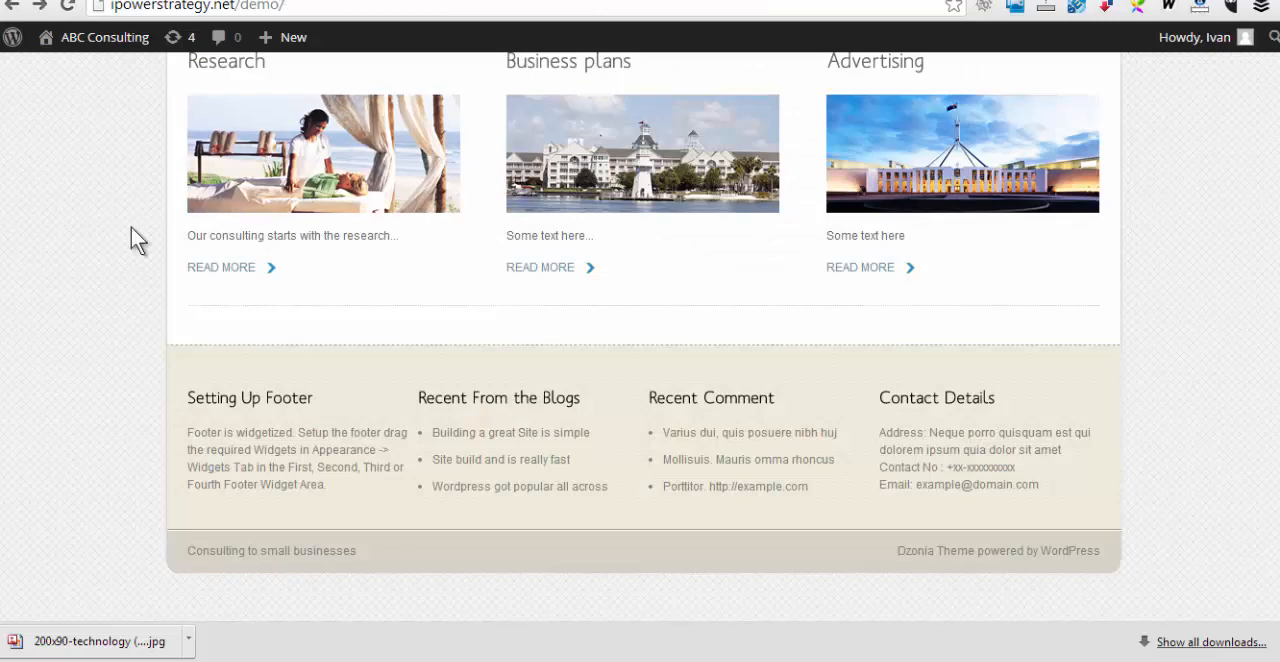
right_click(104, 231)
left_click(137, 288)
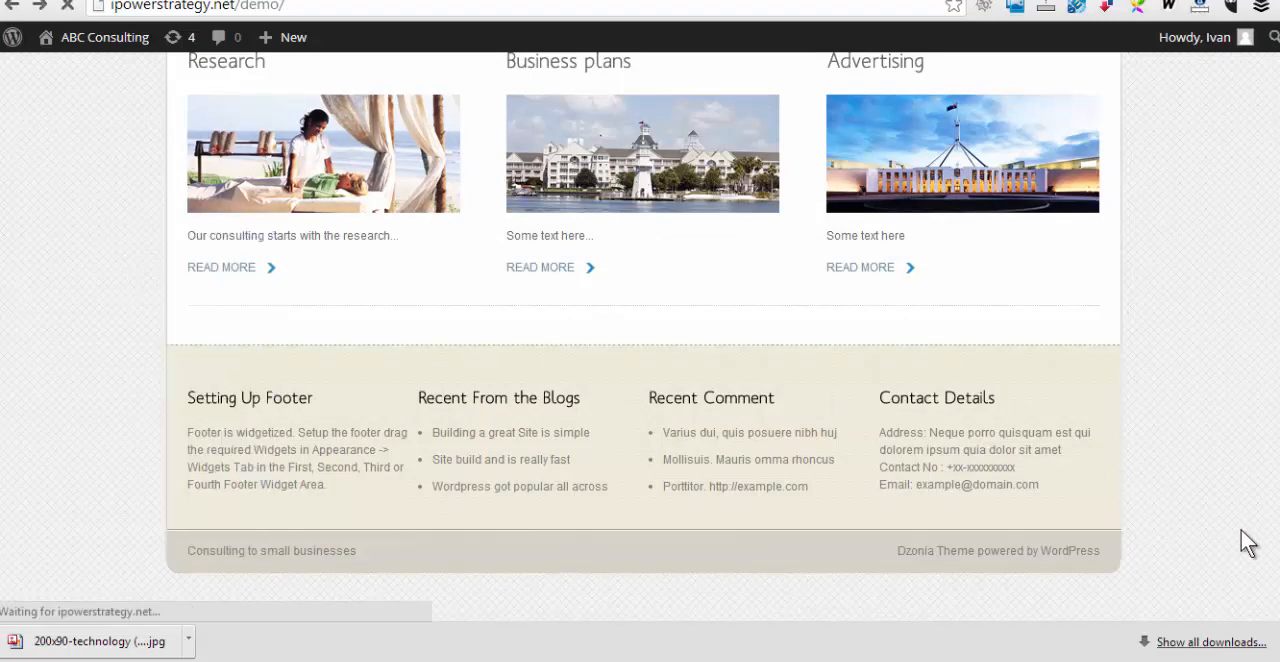
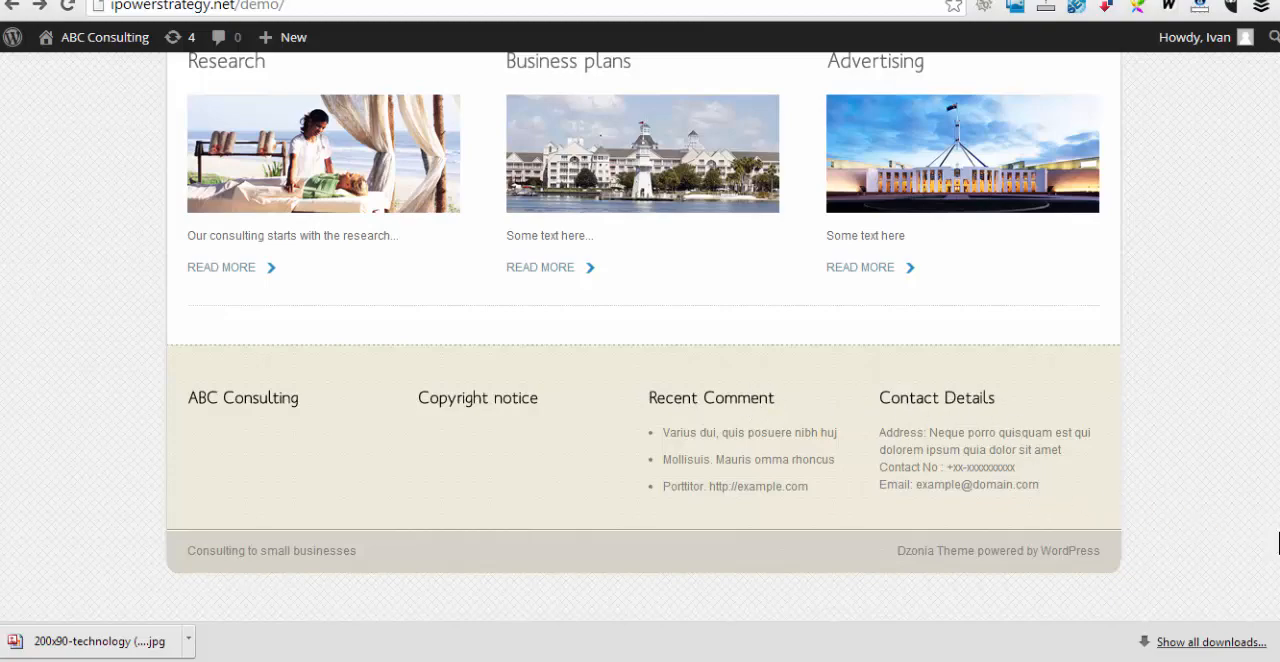
Open the page for installing new plugins in the site's WordPress admin
left_click_drag(1279, 532, 1279, 245)
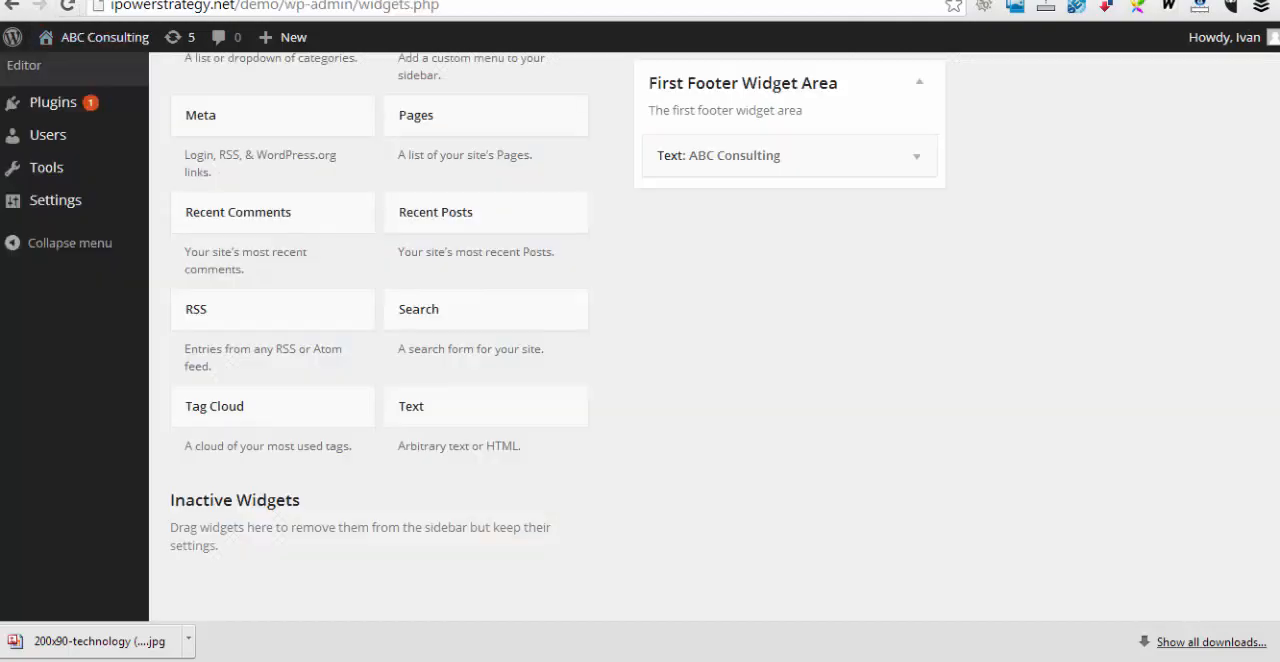
scroll(60, 60, "up", 3)
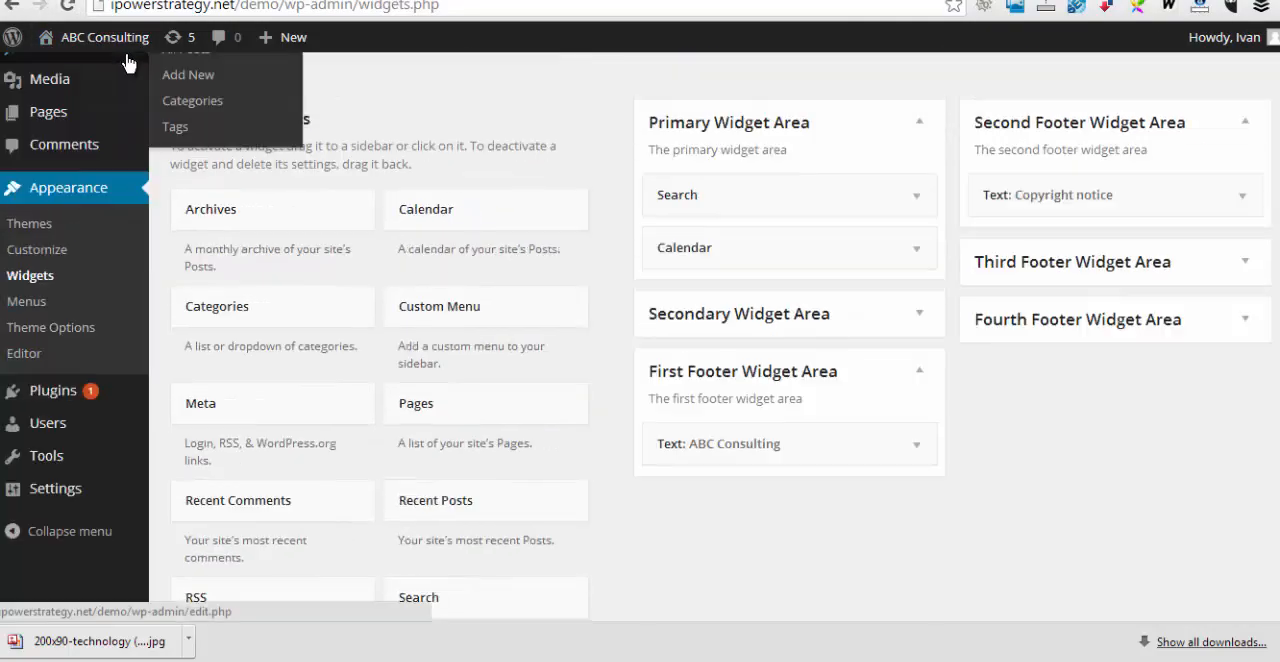
scroll(64, 68, "up", 1)
left_click(84, 88)
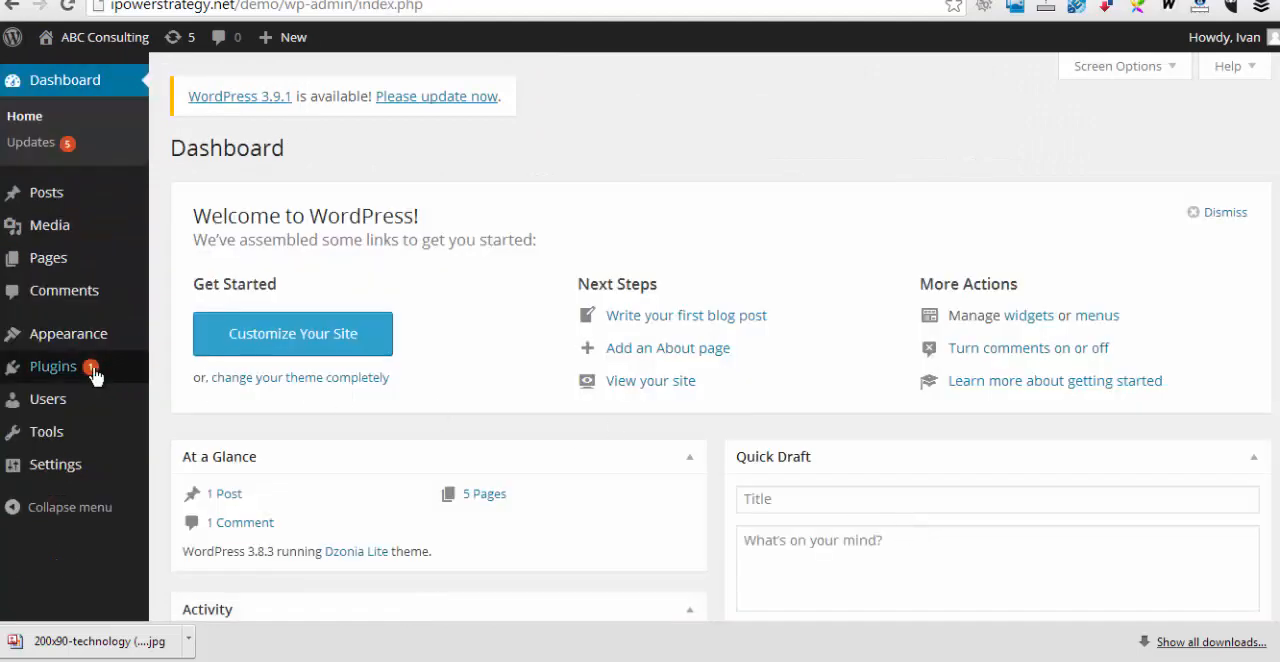
left_click(94, 376)
scroll(855, 433, "down", 1)
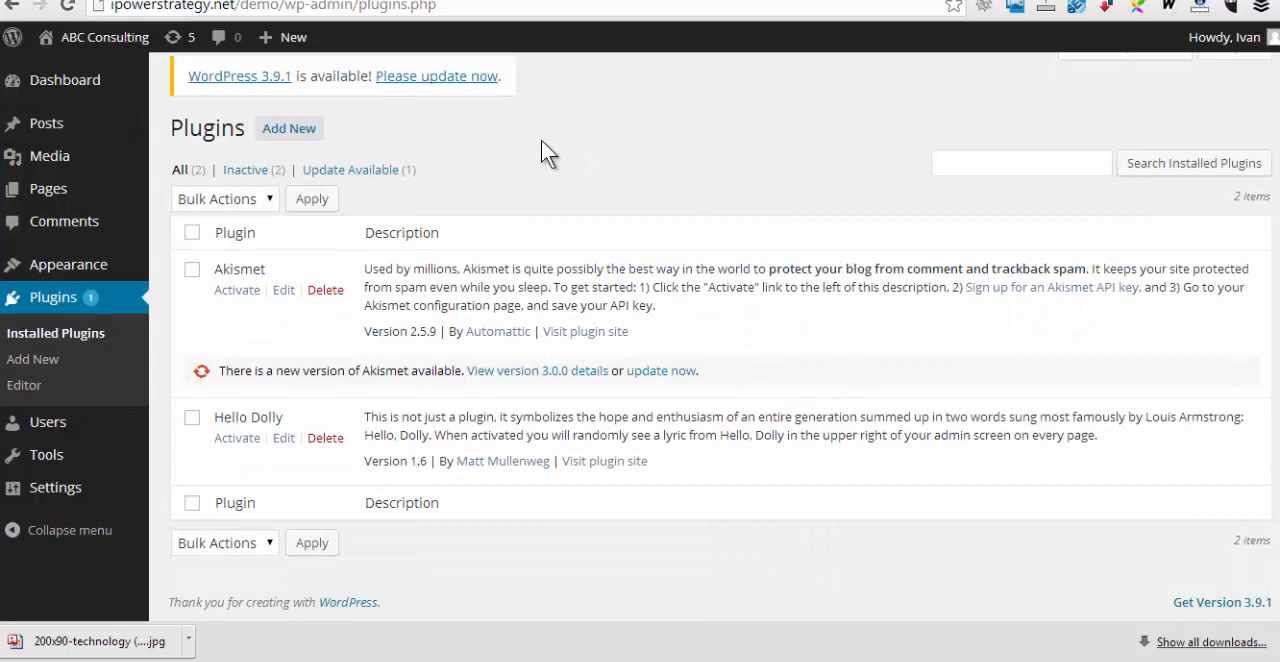
left_click(289, 128)
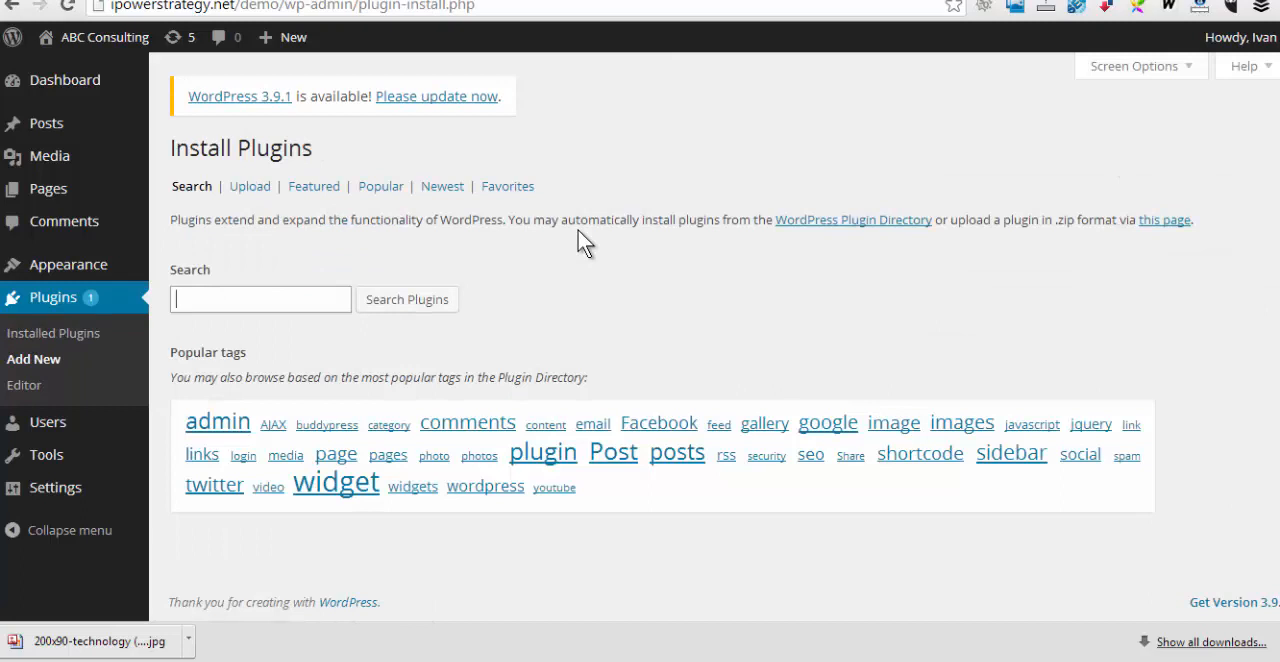
Search the plugin directory for "All in one SEO pack"
left_click(200, 298)
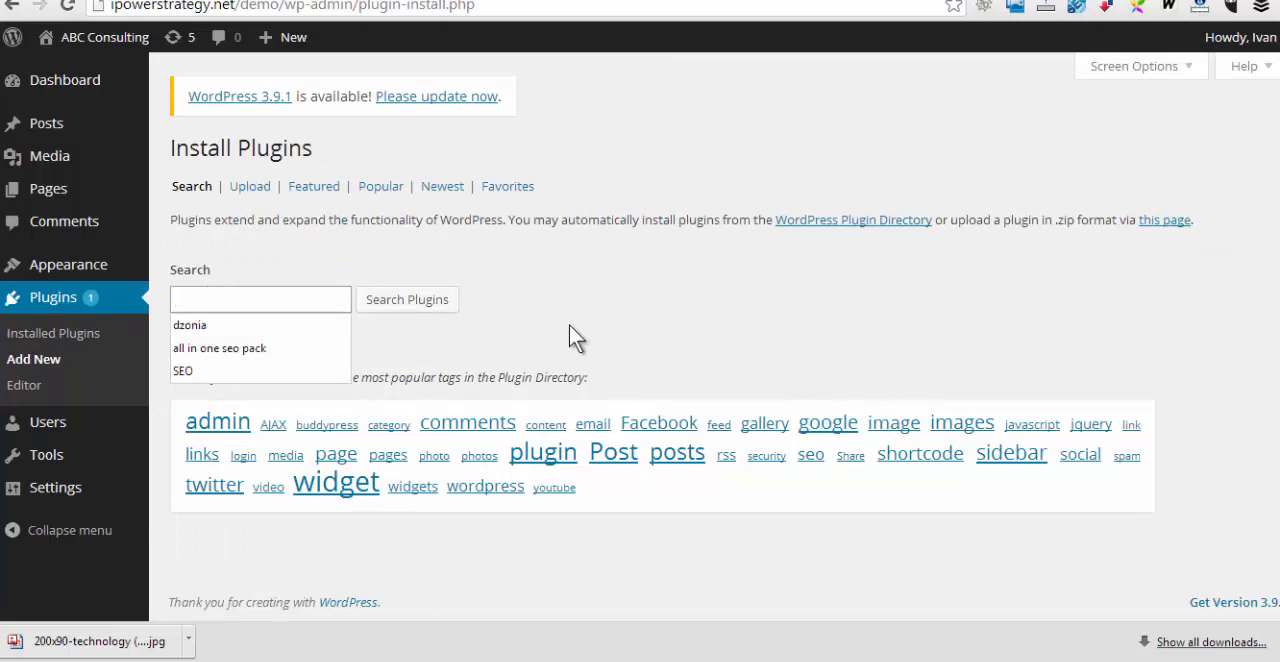
type("All in one SEO pack")
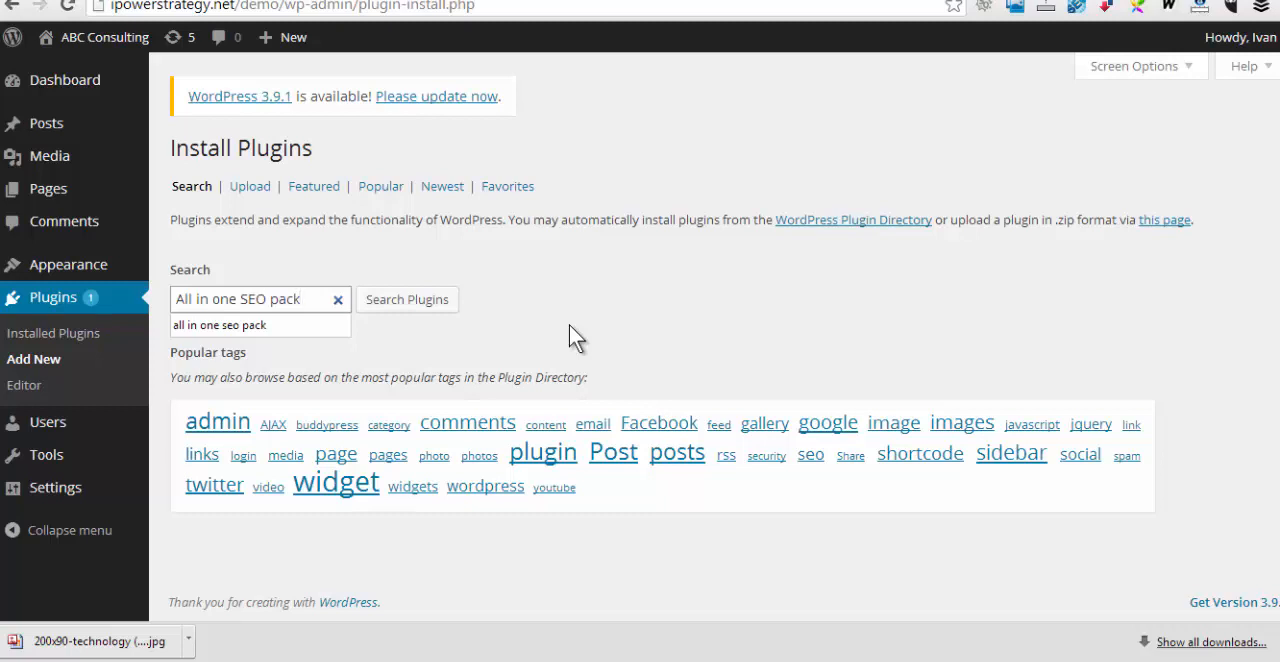
left_click(404, 300)
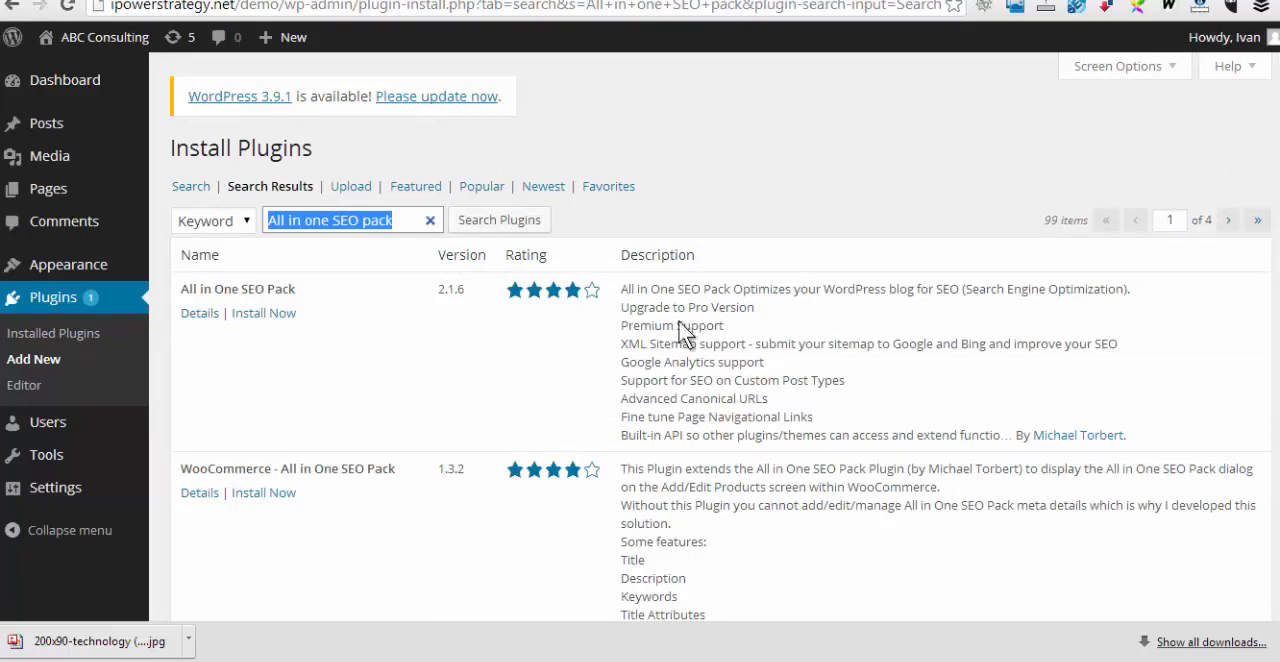
Install and activate the All in One SEO Pack plugin, then dismiss its welcome notice
left_click(258, 316)
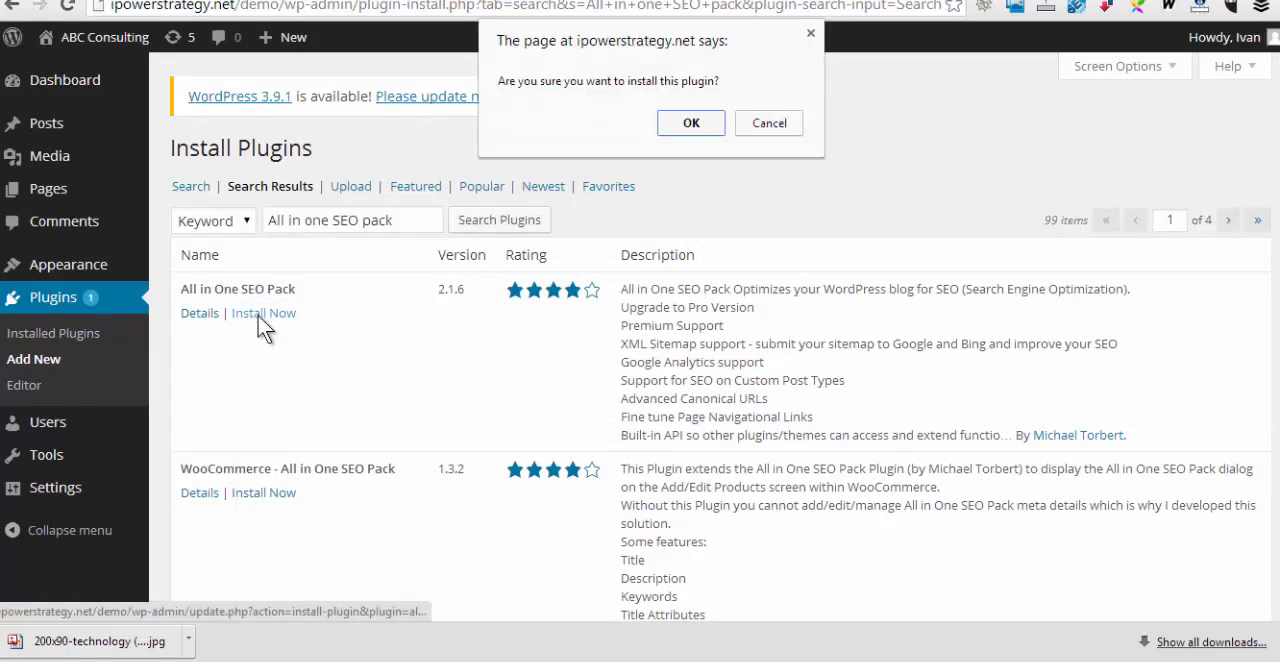
left_click(688, 127)
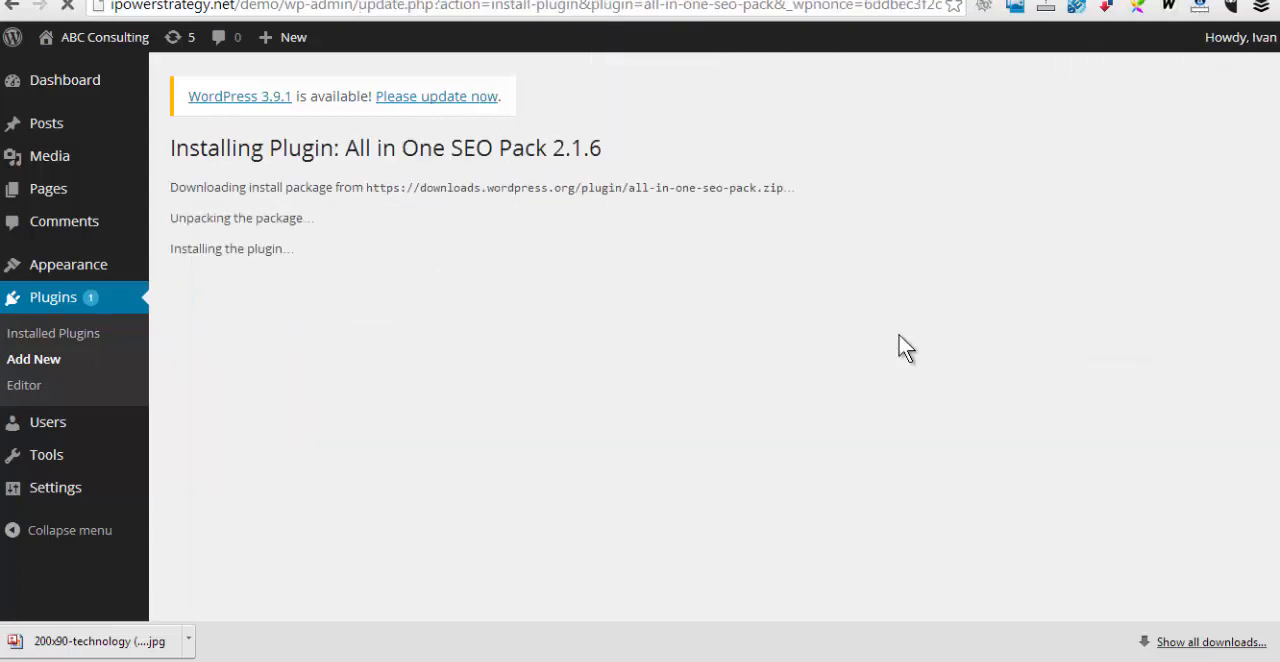
left_click(235, 311)
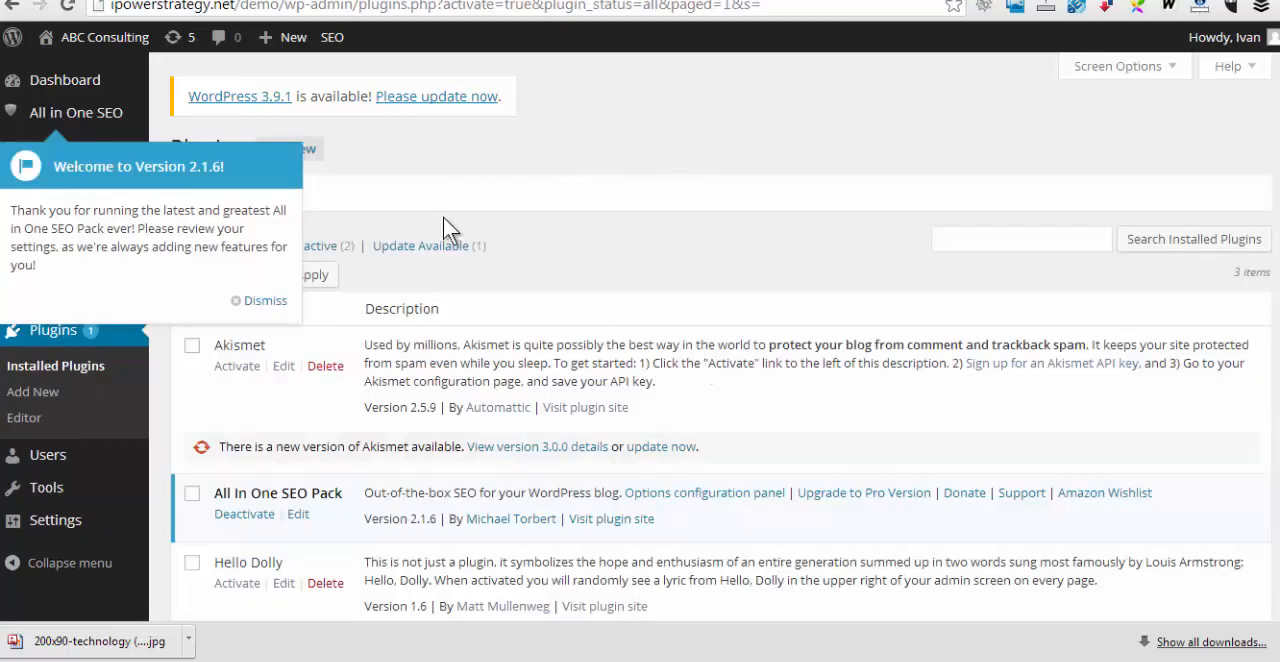
left_click(262, 300)
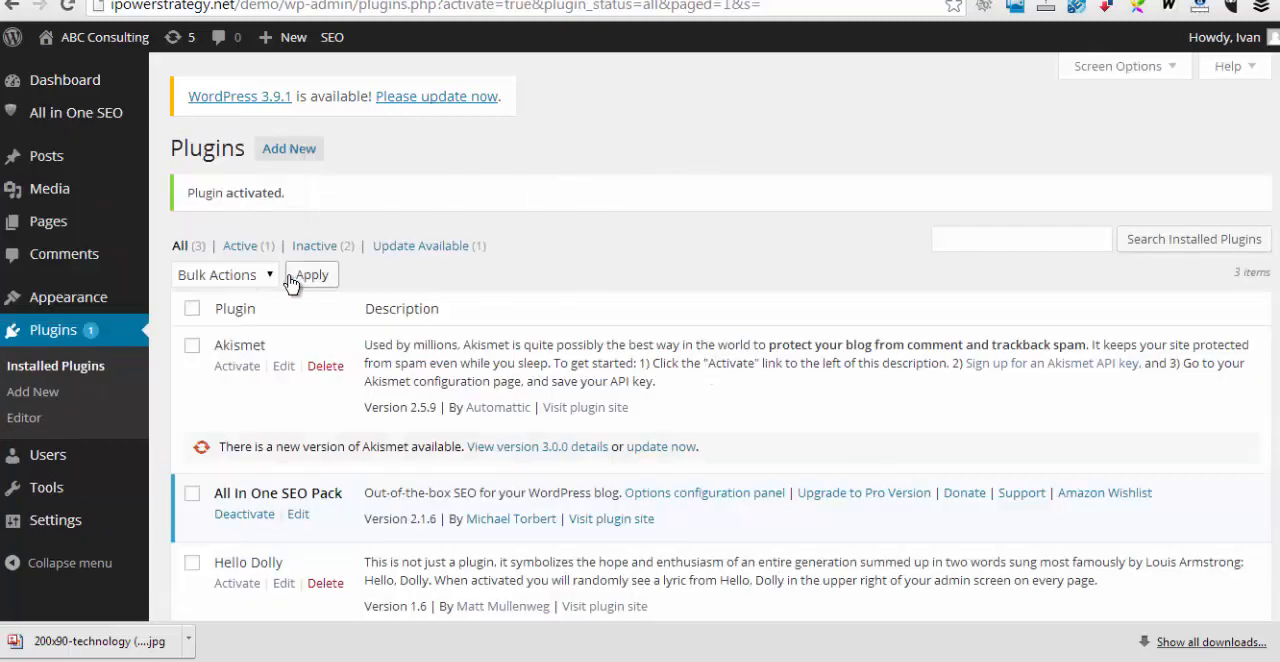
Open the About page for editing and set its SEO title to "All about ABC Consulting"
left_click(45, 230)
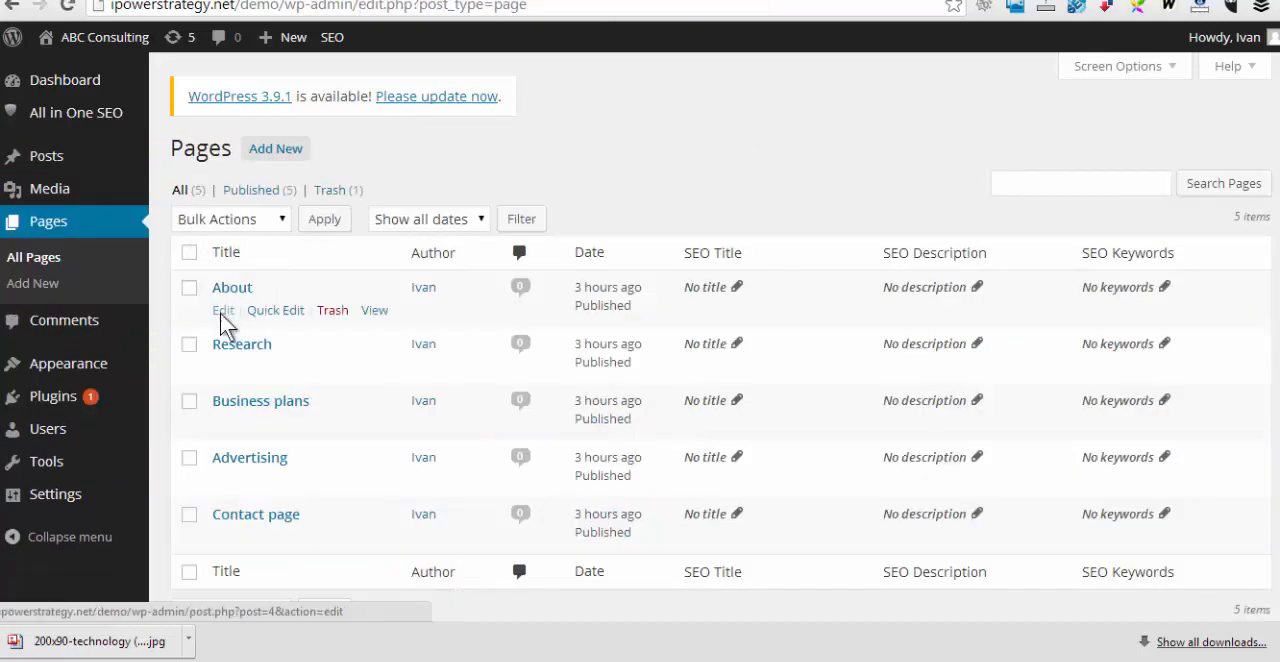
left_click(221, 311)
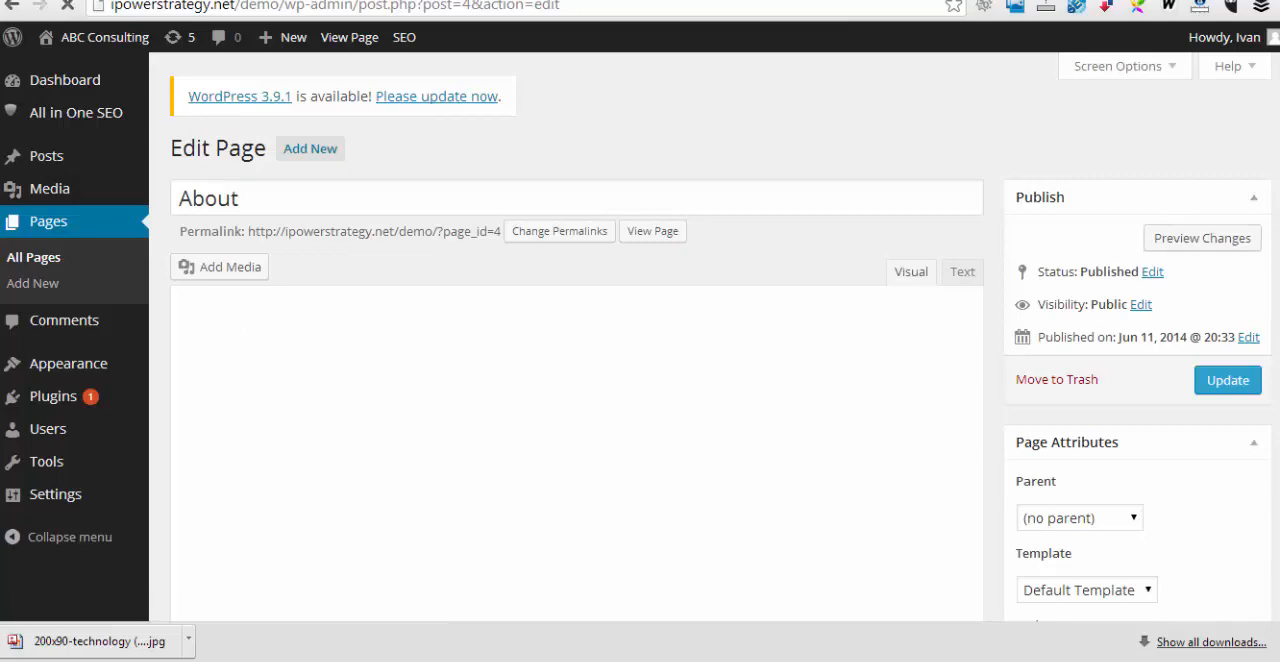
scroll(577, 400, "down", 7)
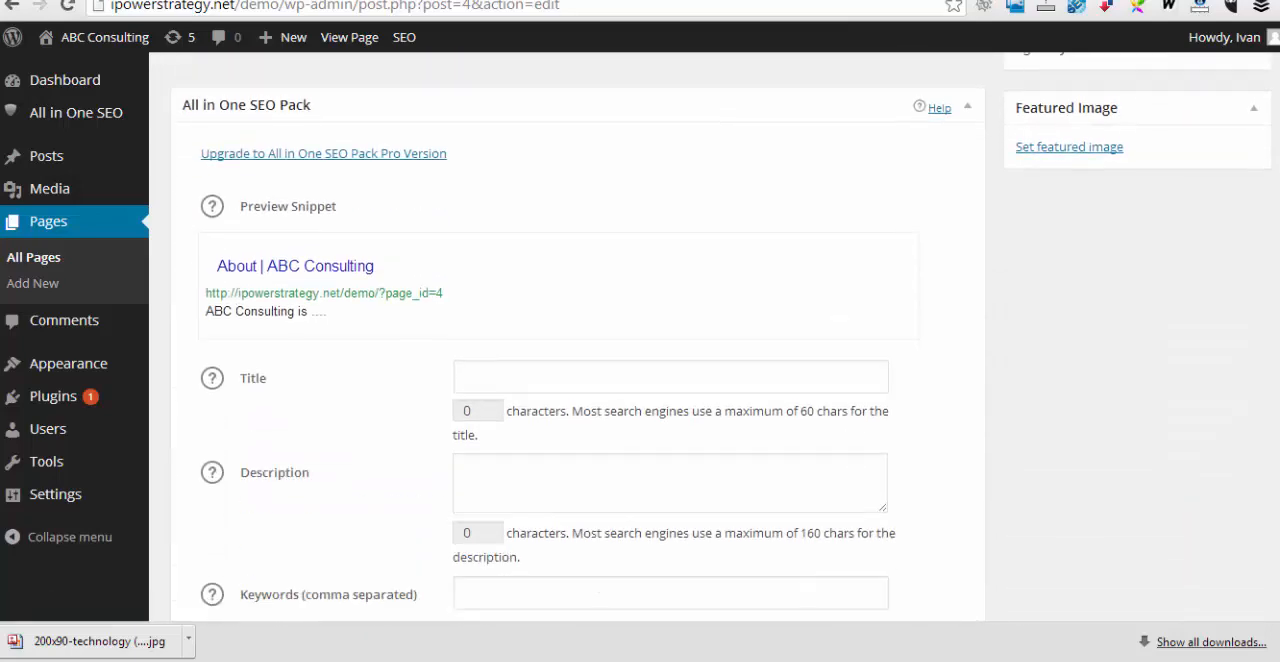
scroll(577, 400, "down", 1)
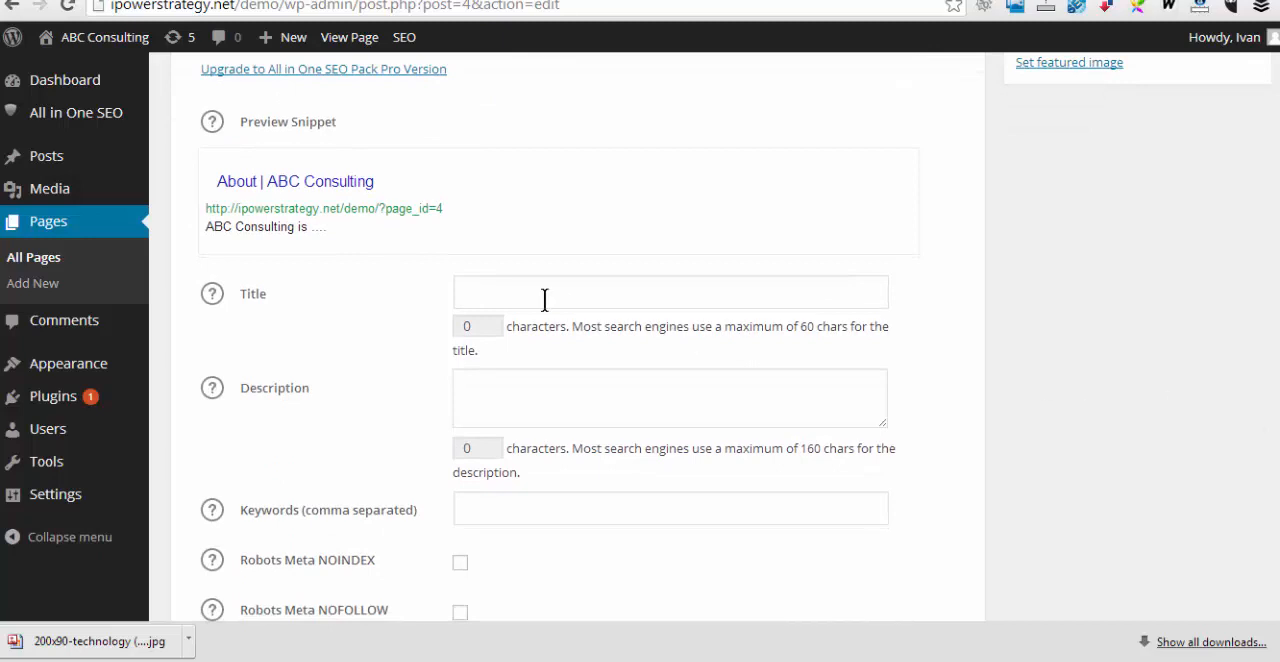
left_click(492, 291)
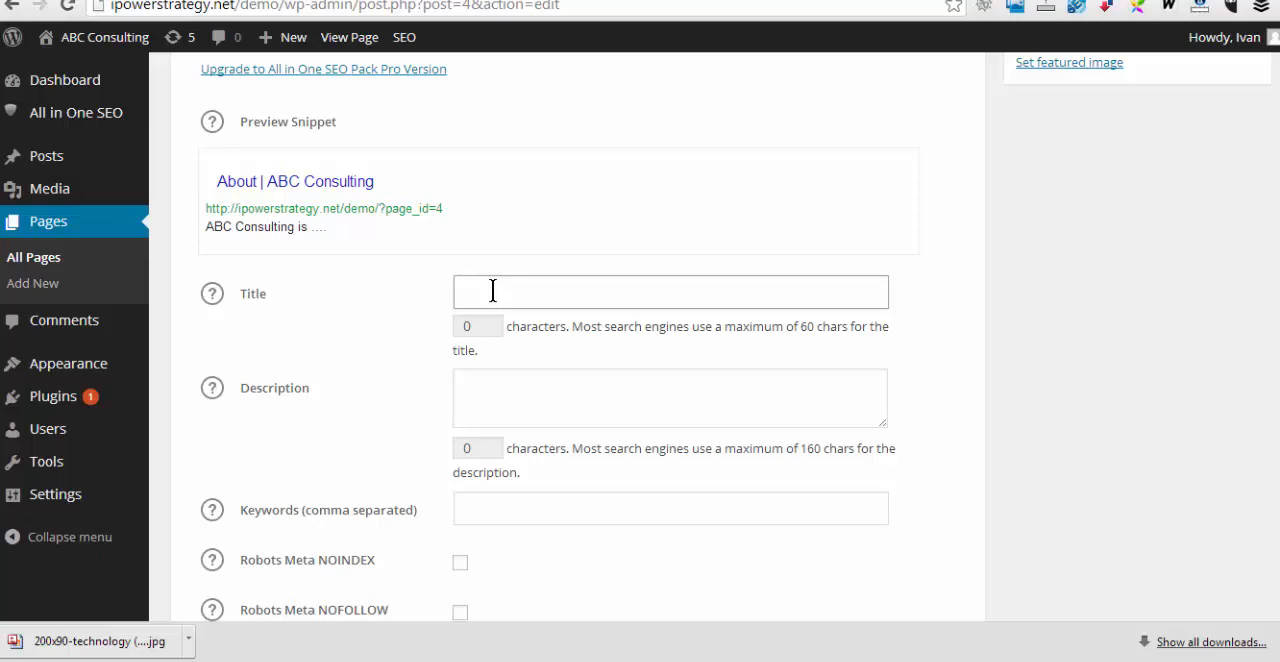
type("All about AB")
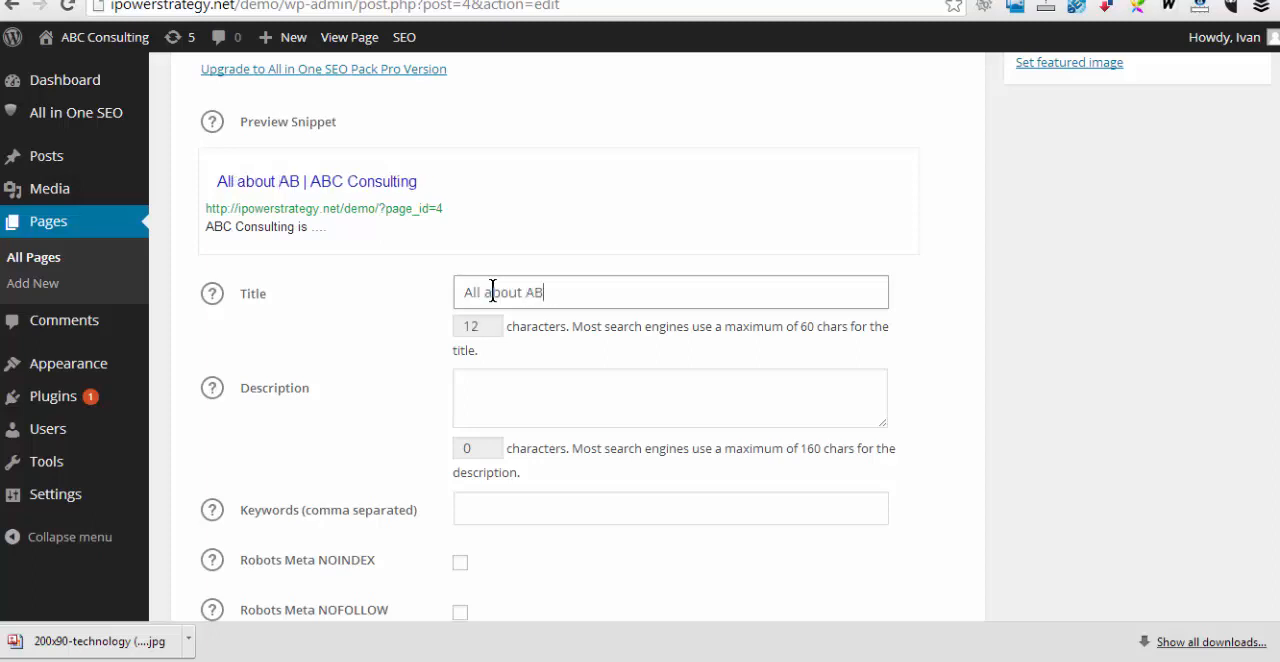
type("C Consl")
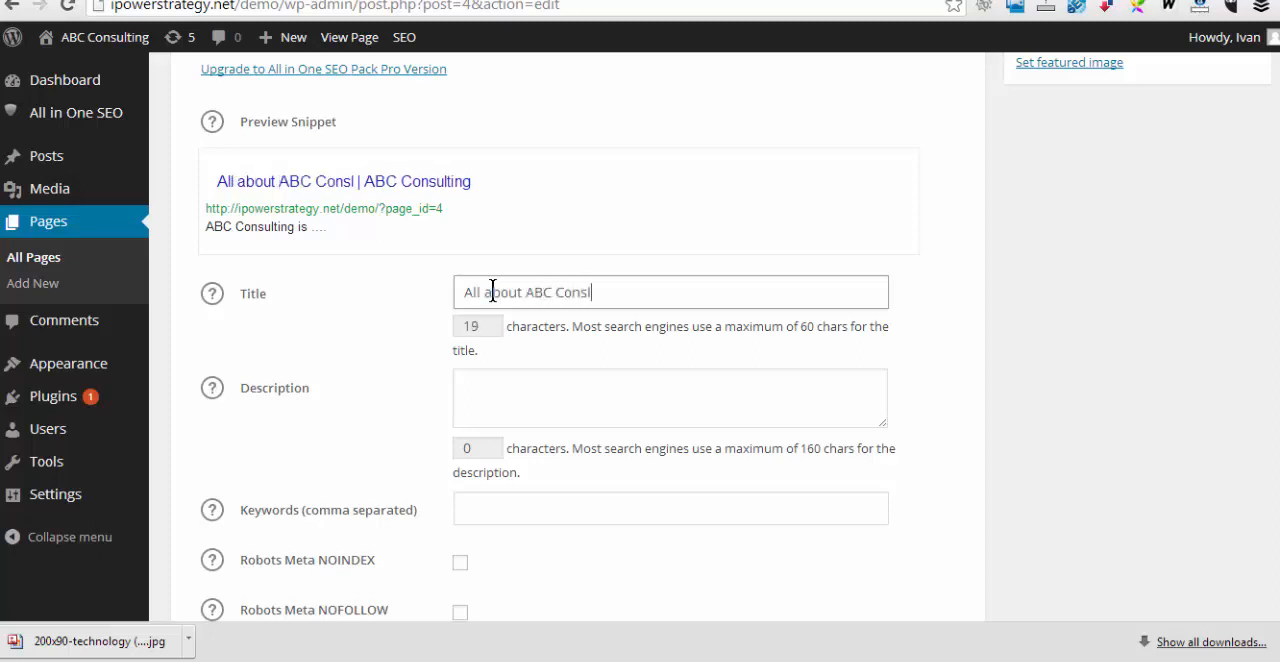
key("BackSpace")
type("ulting")
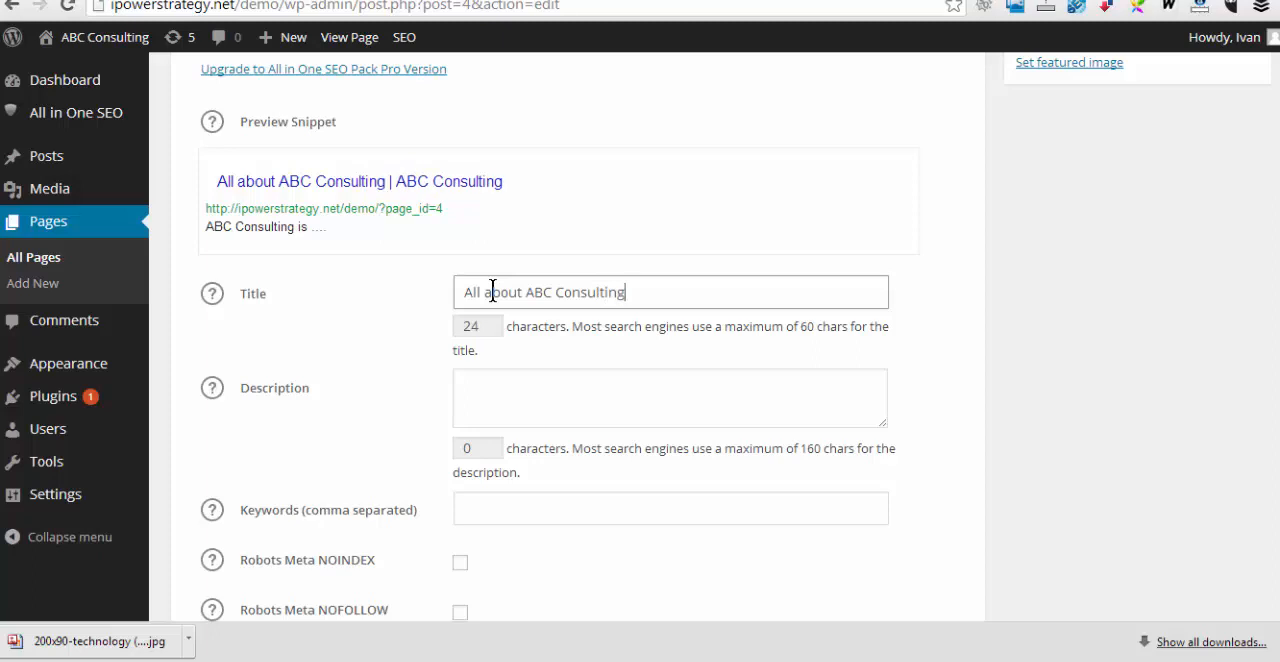
Set the About page's SEO description to "some text in the description" and its keywords to "ABC consulting"
left_click(530, 388)
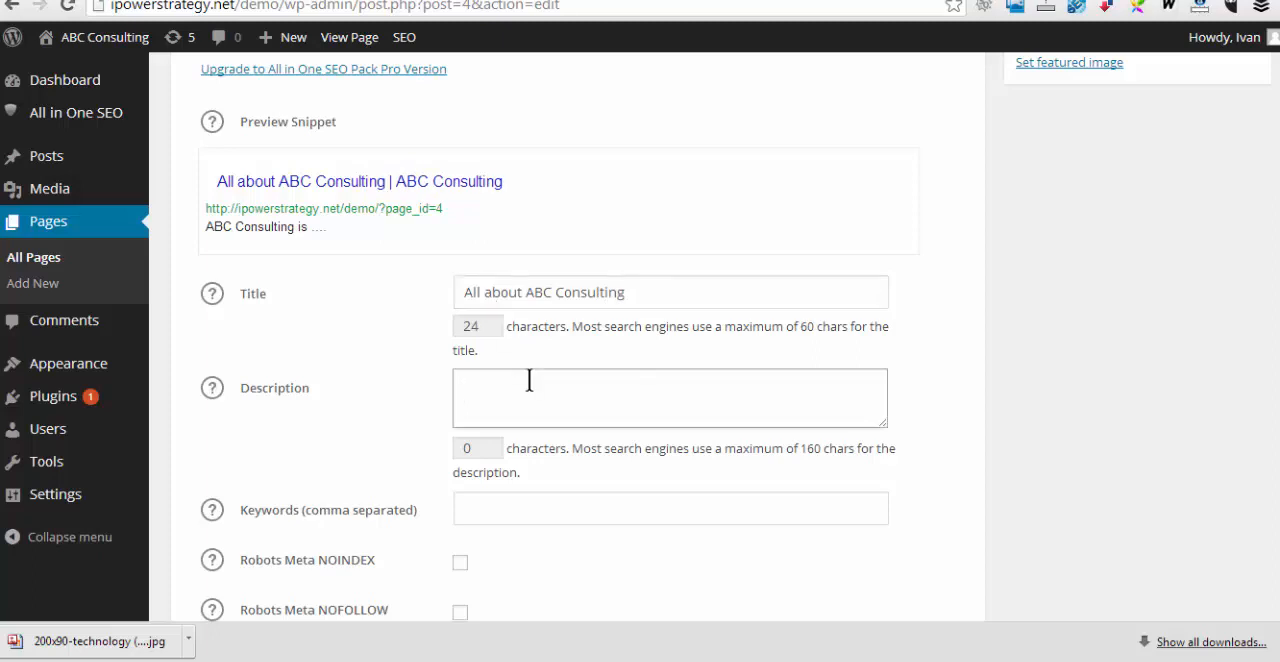
scroll(530, 390, "down", 1)
type("some text in the ")
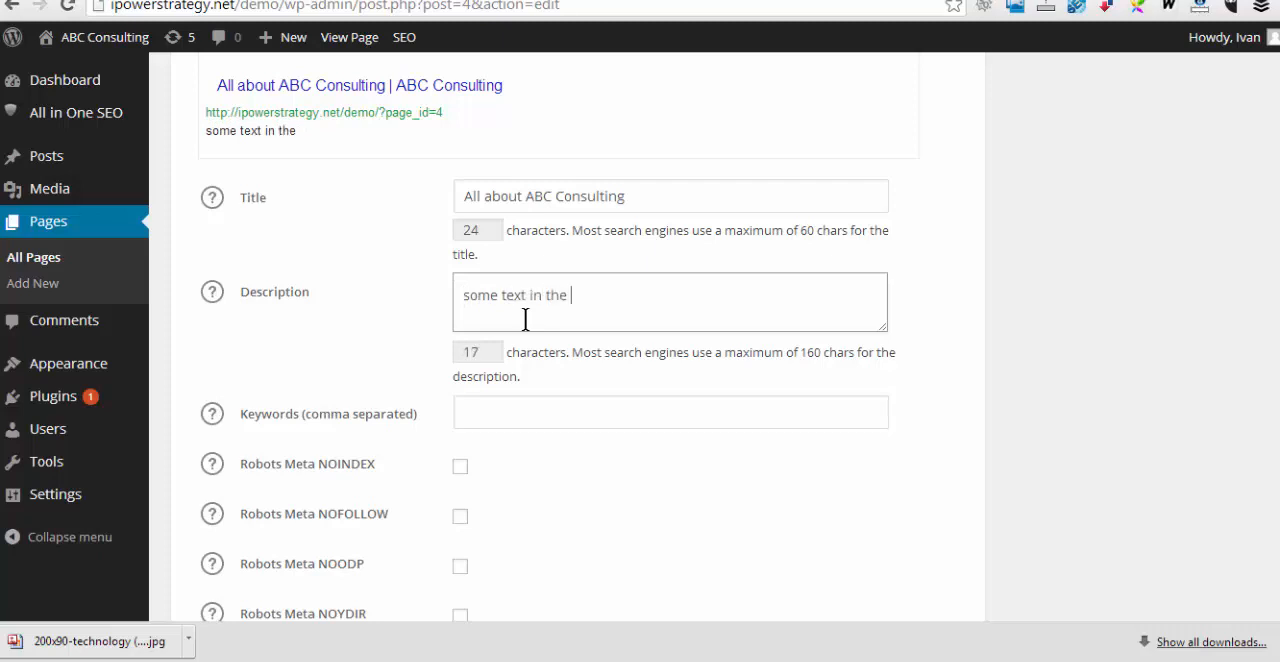
type("description")
left_click(518, 408)
type("ABC consulting")
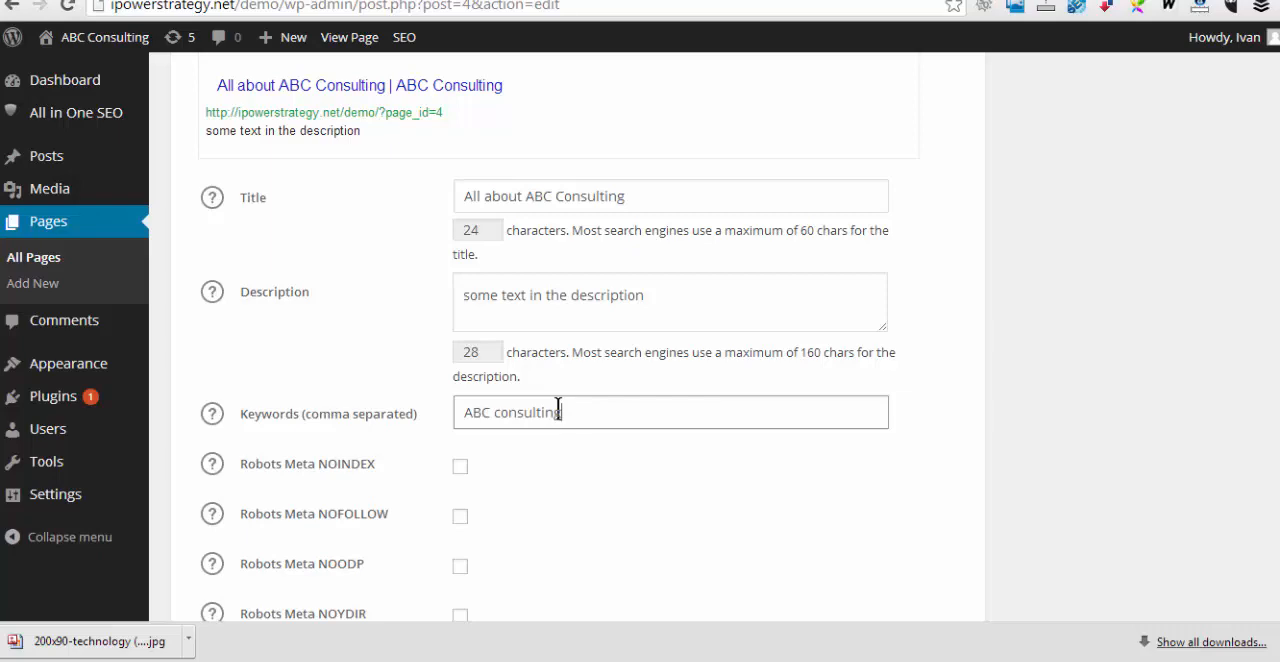
Update the About page to save its SEO settings
scroll(562, 416, "down", 3)
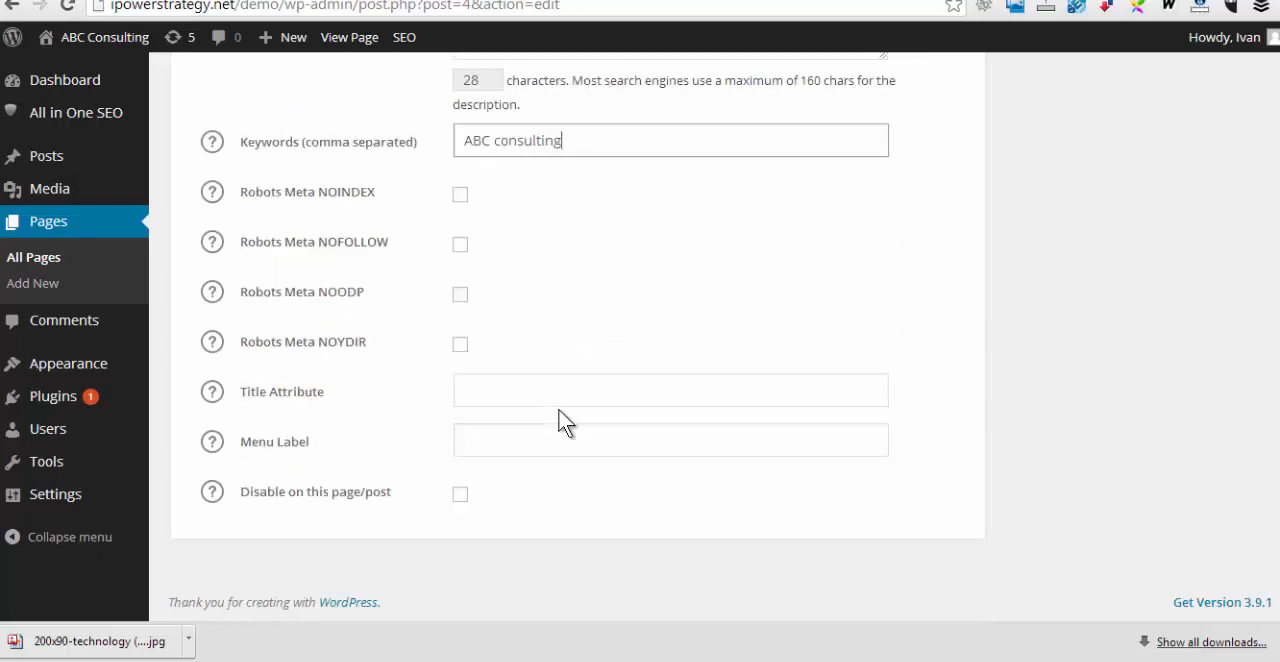
scroll(1136, 577, "up", 5)
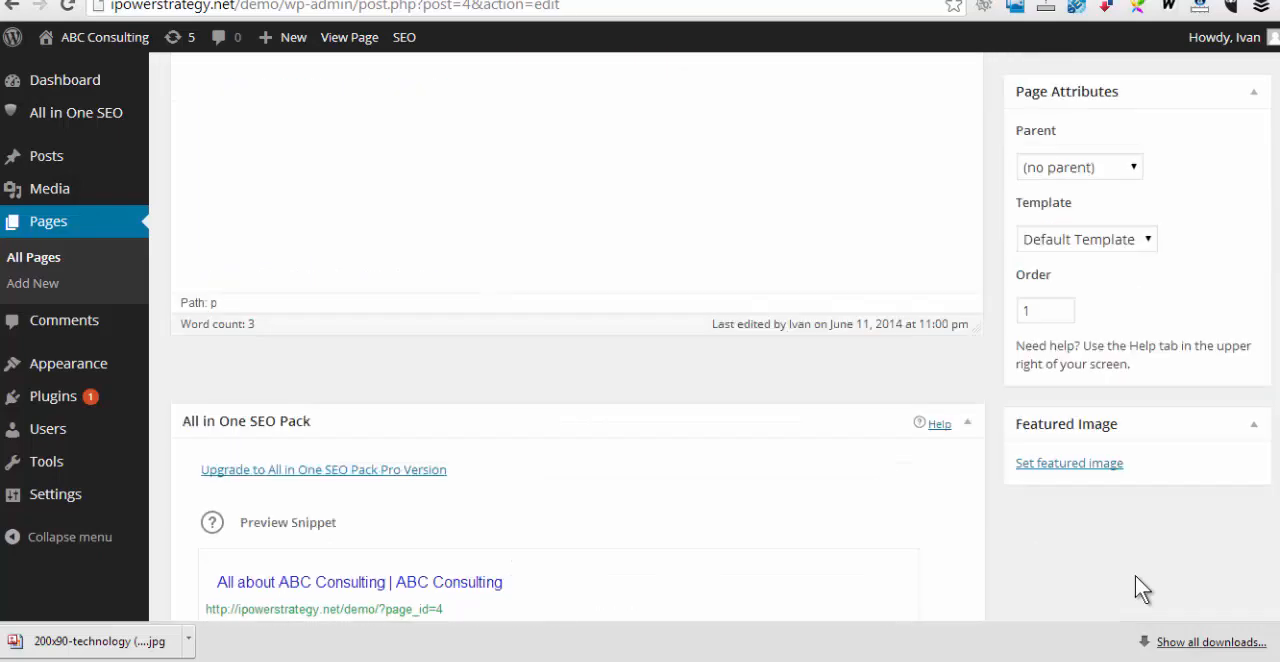
scroll(1135, 575, "up", 3)
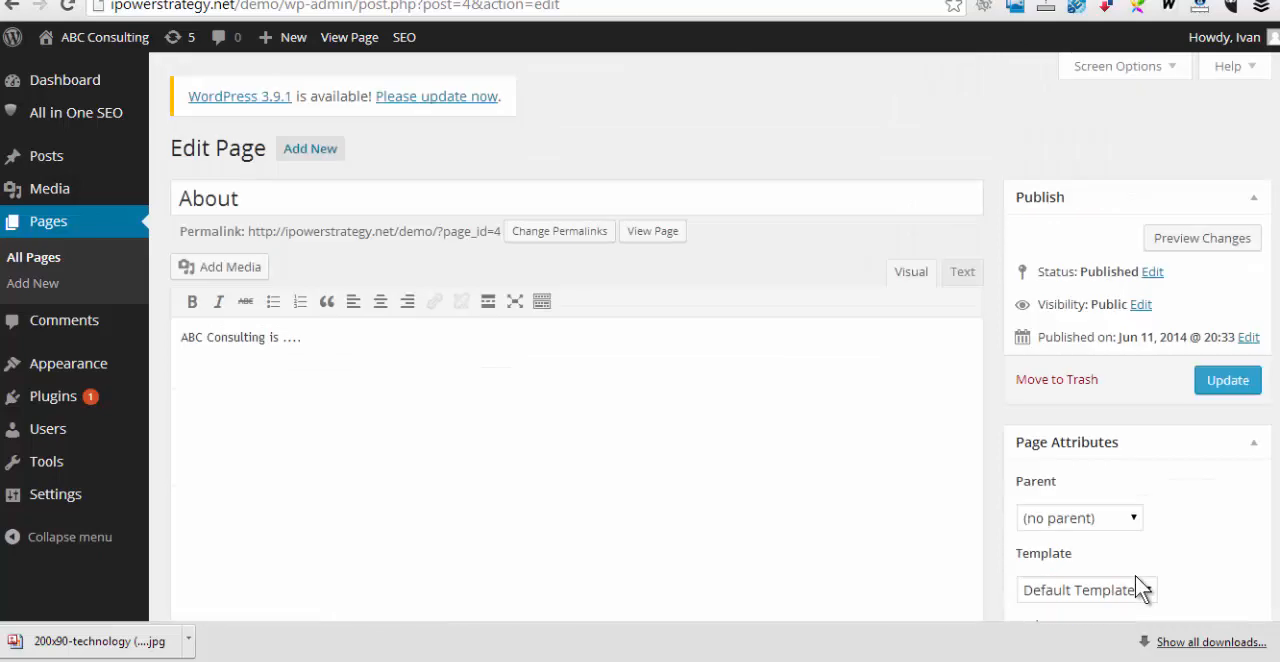
left_click(1227, 380)
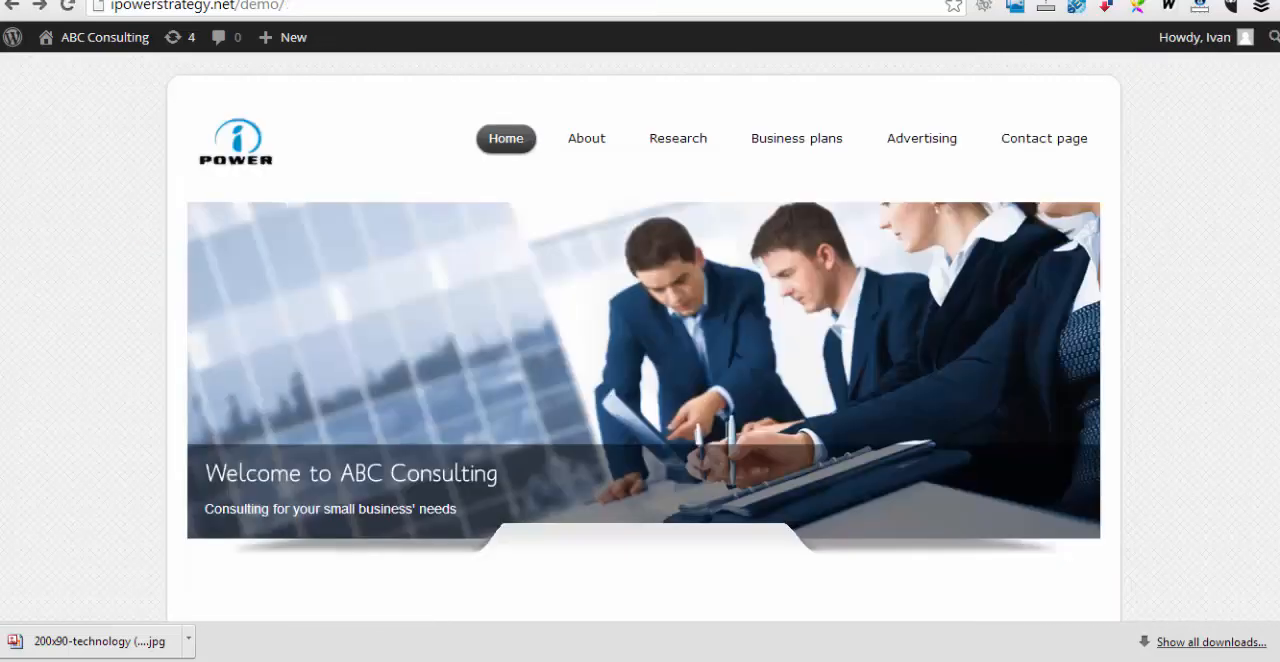
View the About page on the live site, then return to its home page
left_click(583, 138)
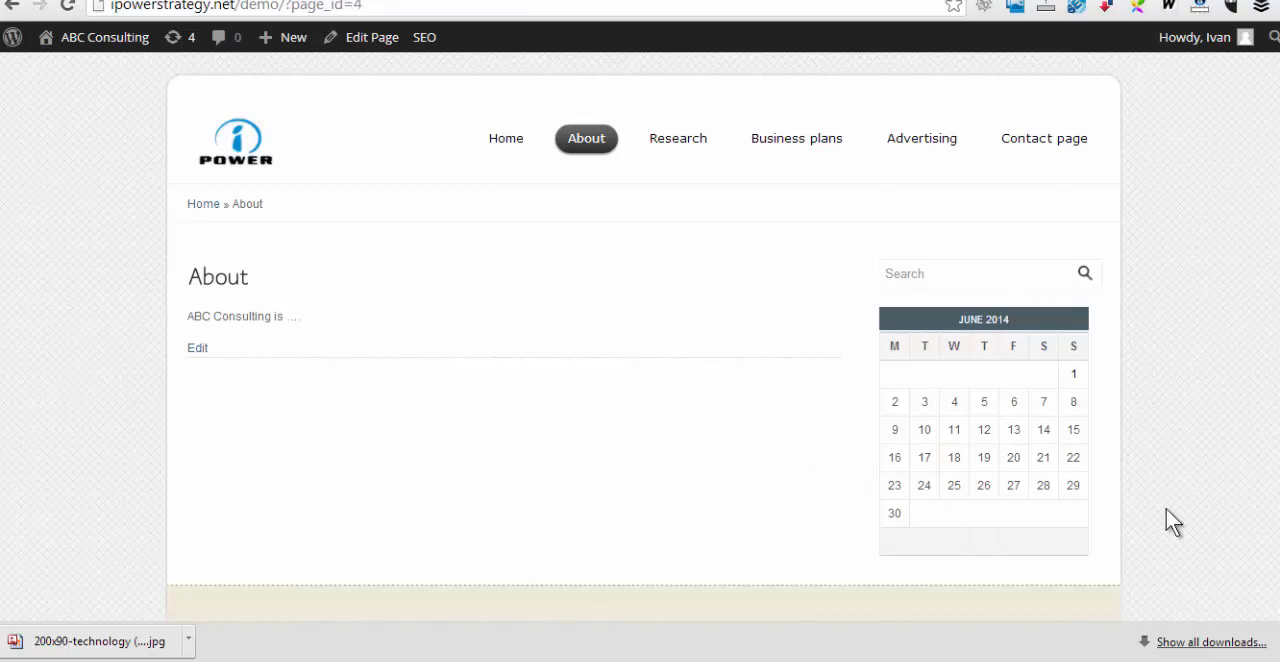
scroll(1166, 508, "down", 3)
scroll(1166, 508, "up", 3)
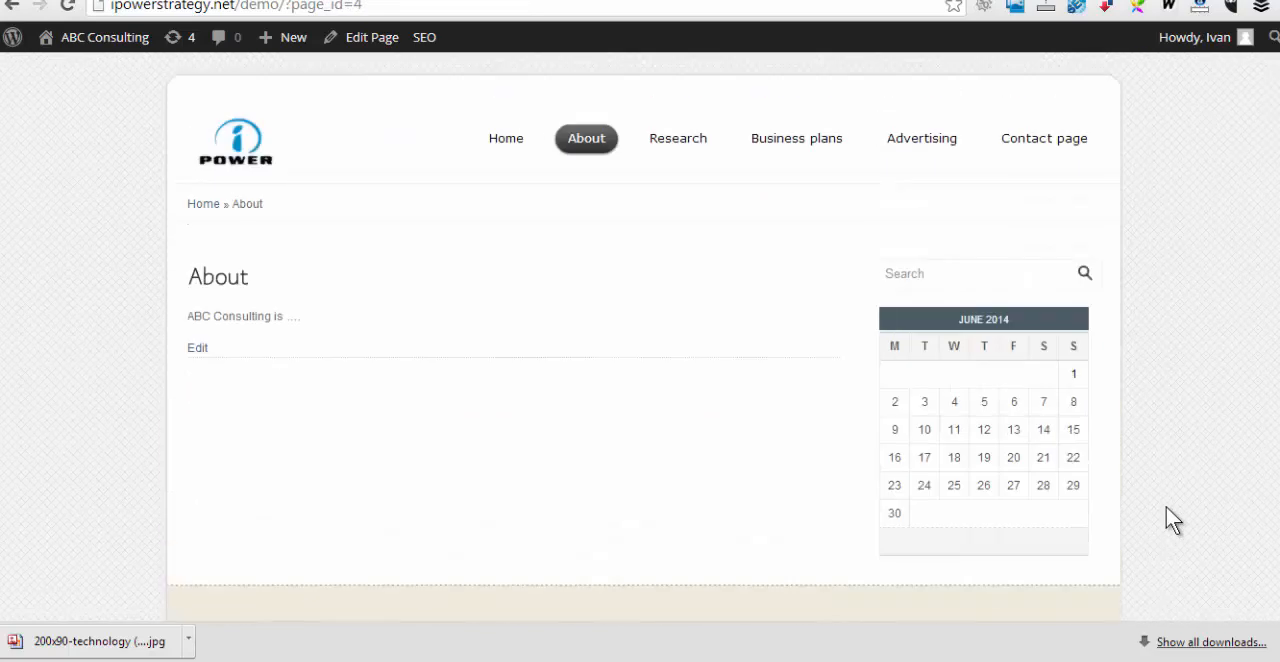
left_click(509, 138)
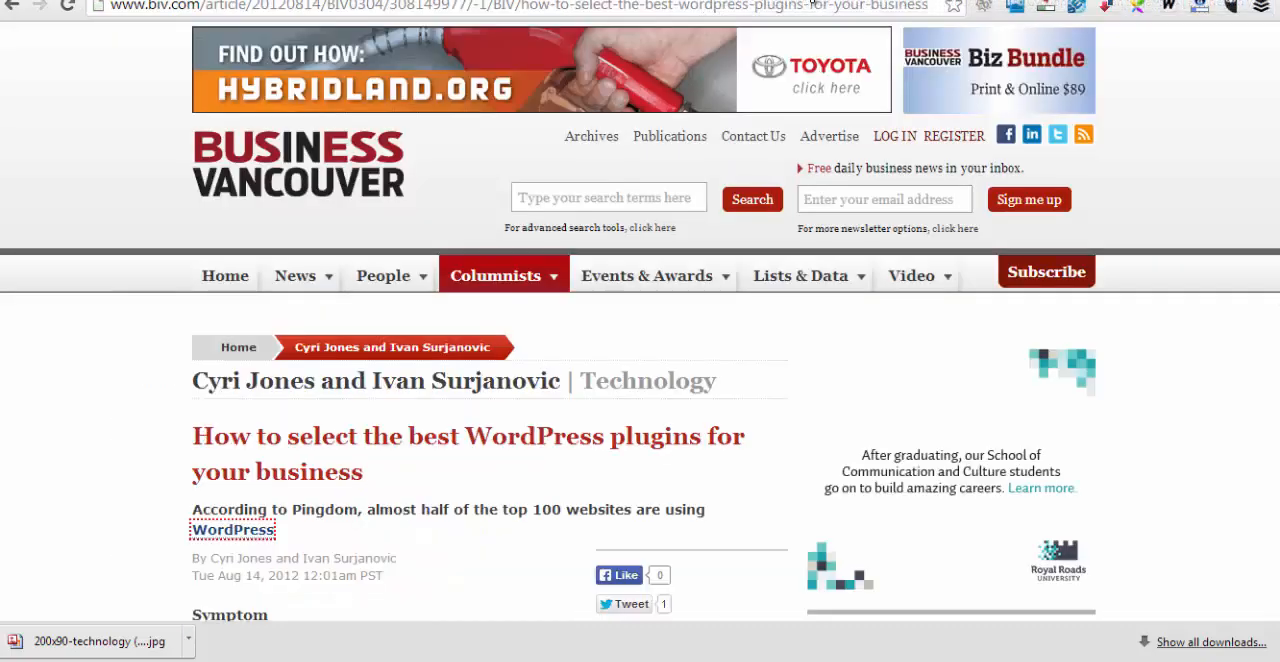
Read through the Business Vancouver article on selecting the best WordPress plugins for a business
scroll(496, 410, "down", 3)
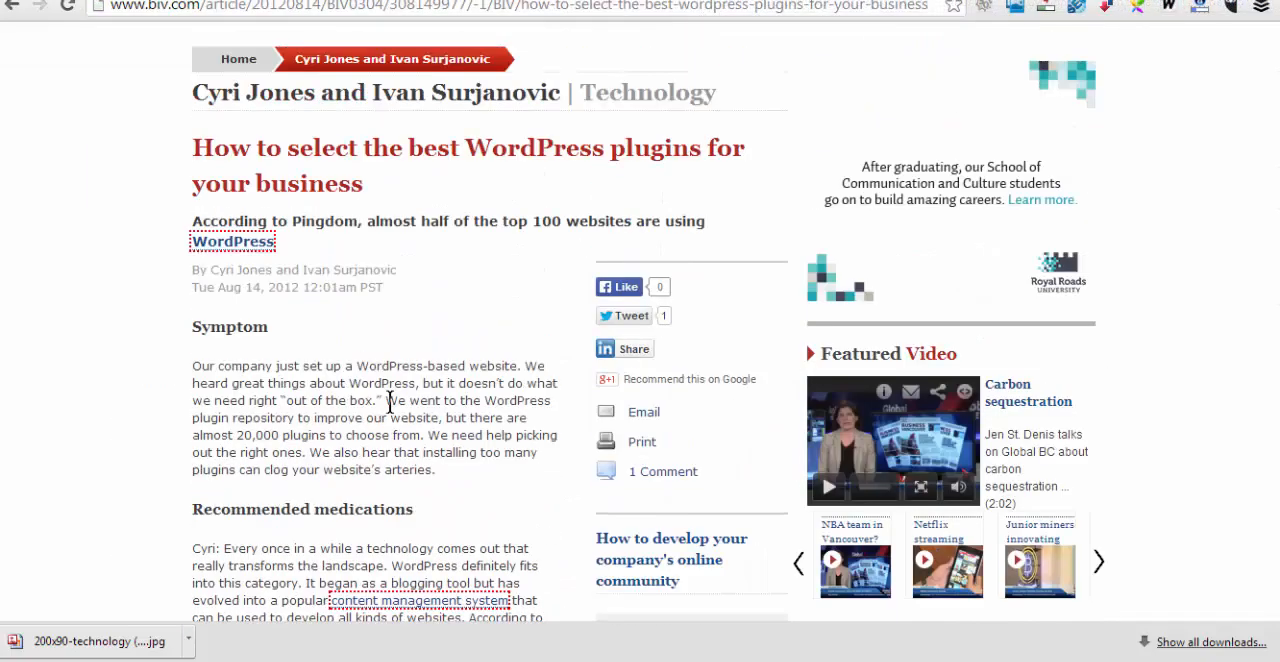
scroll(390, 401, "down", 9)
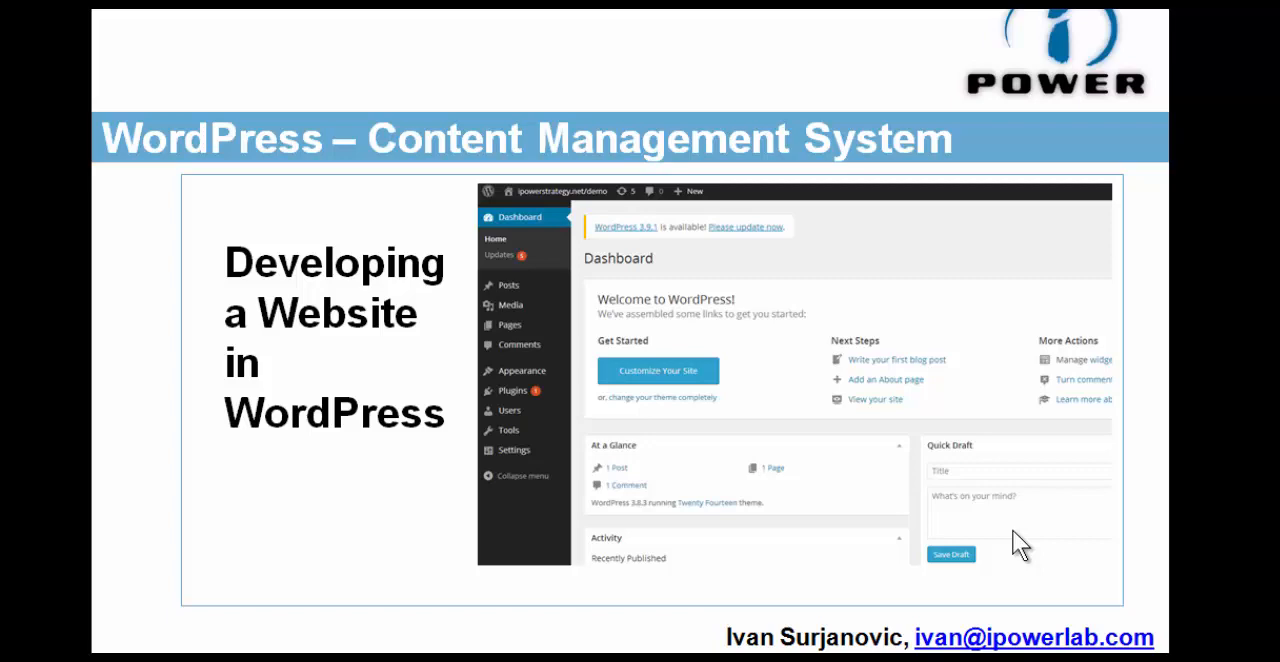
left_click(802, 443)
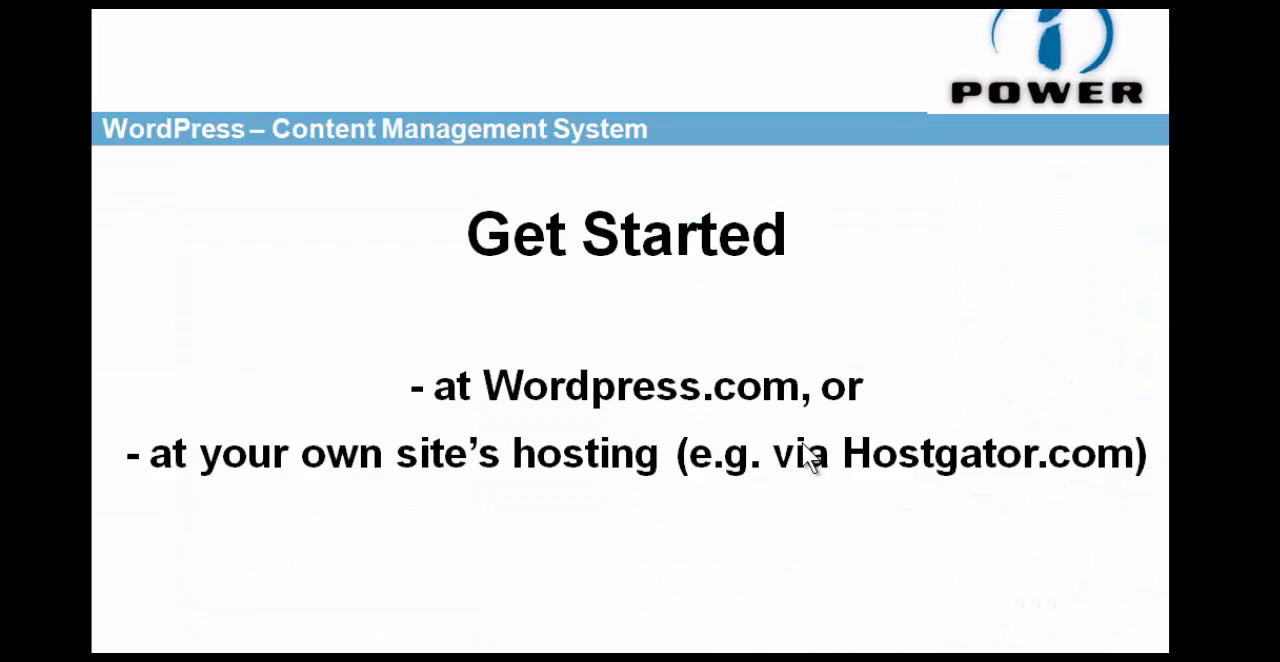
left_click(636, 438)
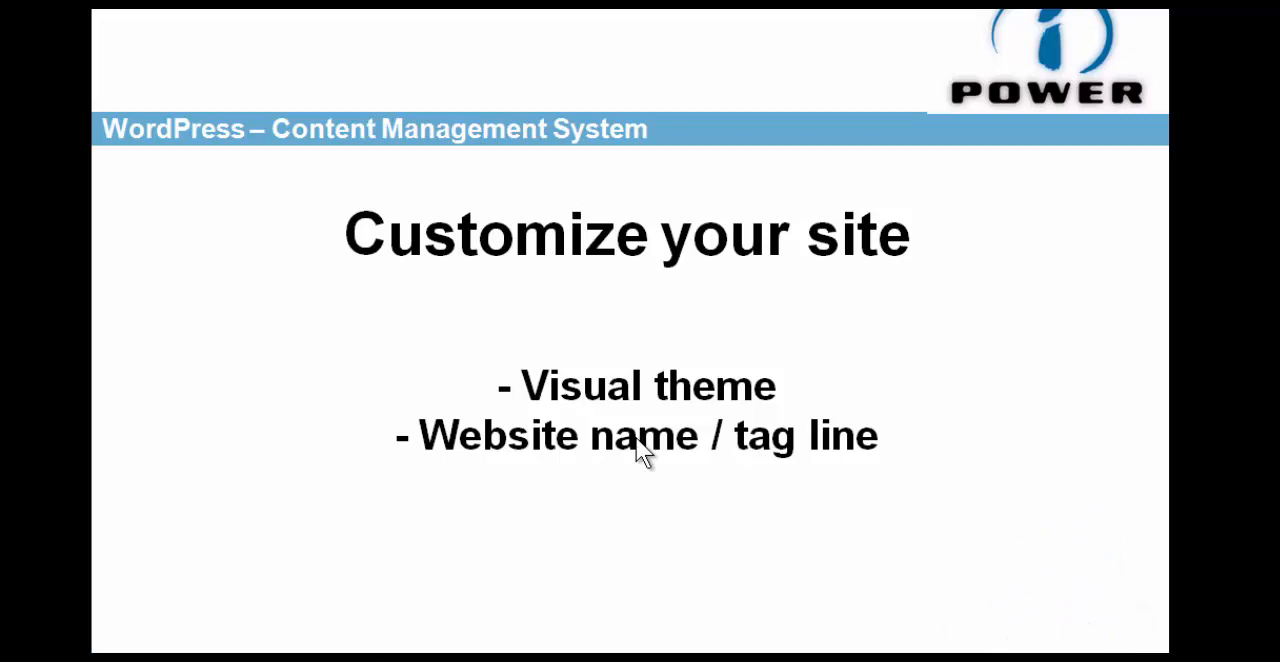
left_click(636, 440)
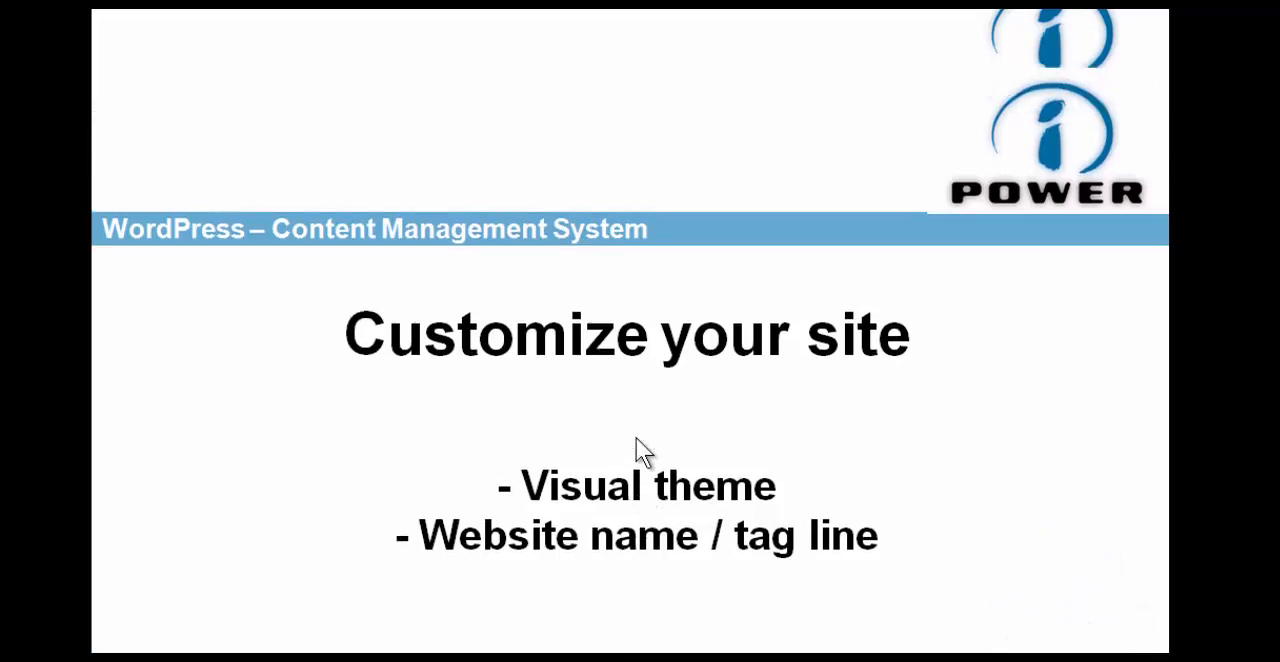
left_click(636, 440)
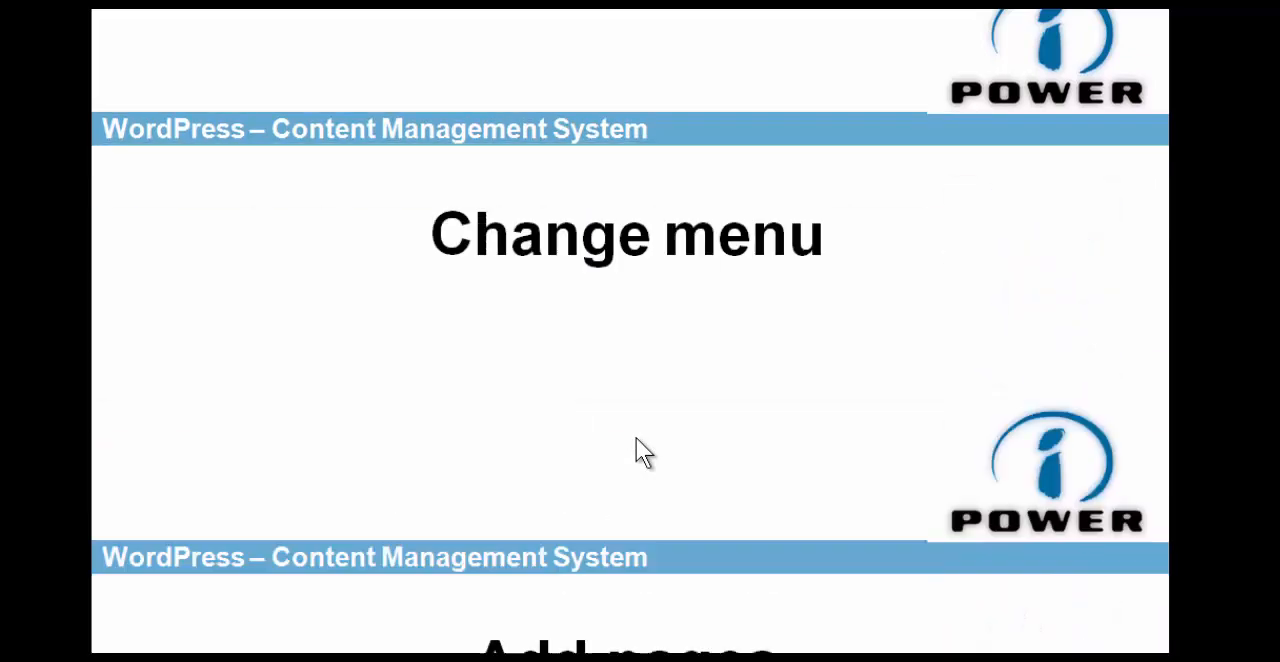
left_click(636, 440)
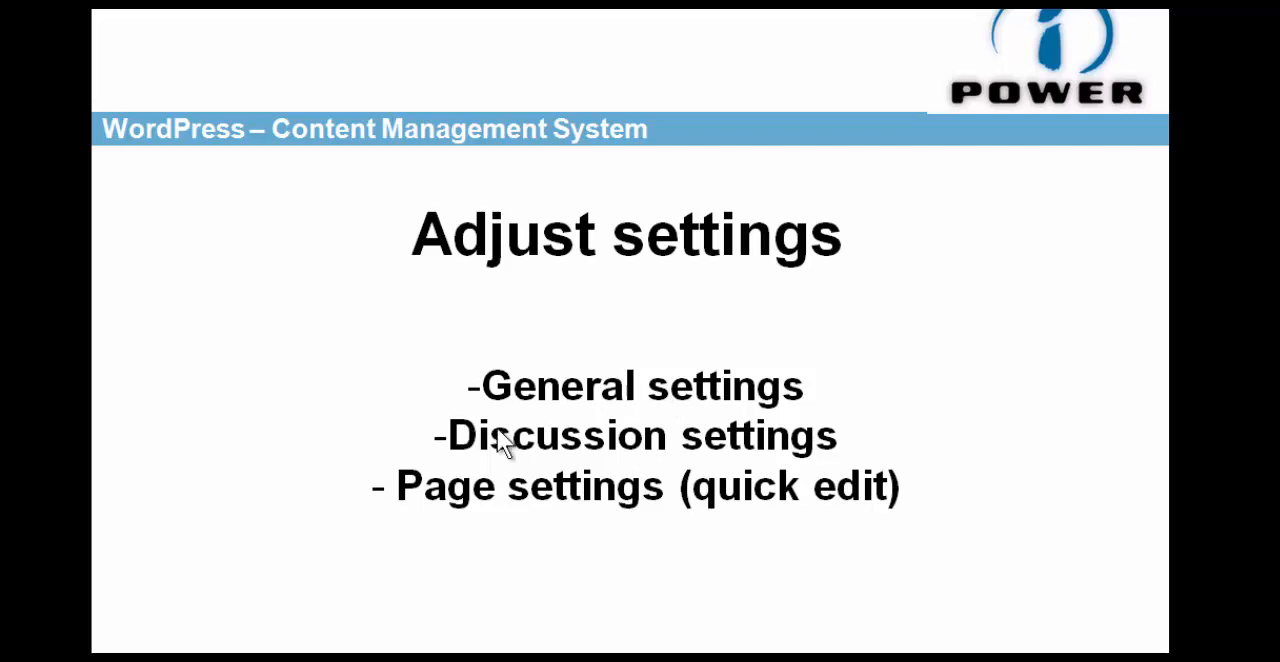
left_click(846, 446)
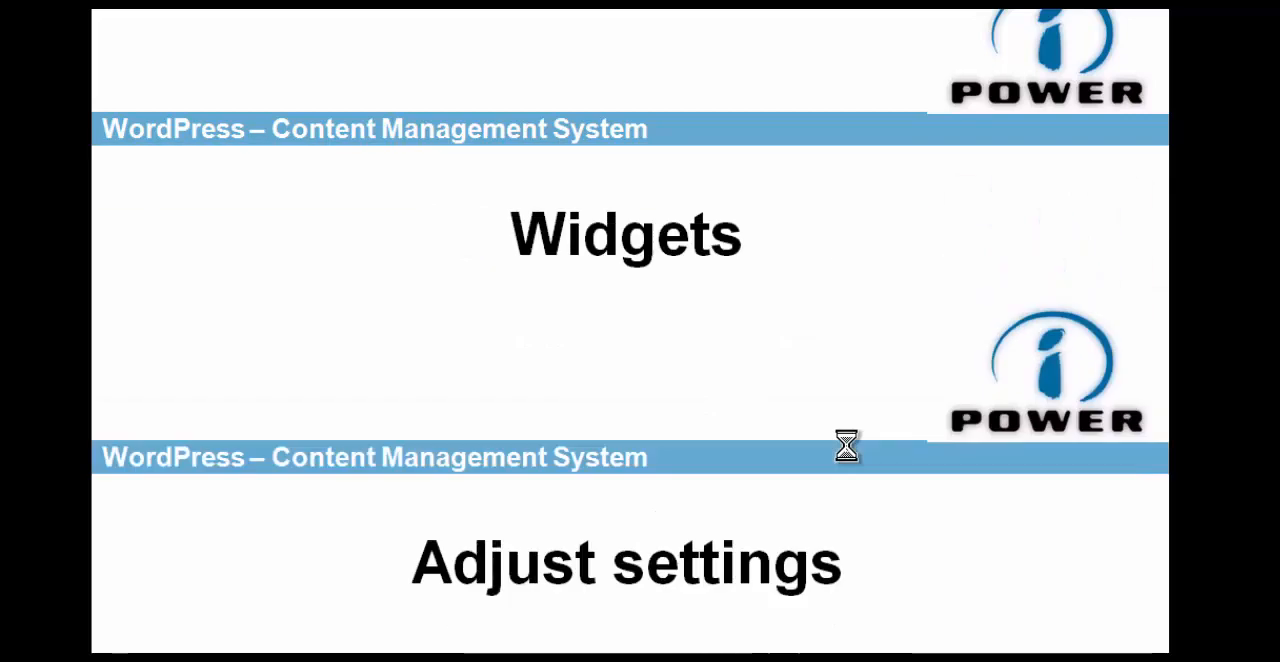